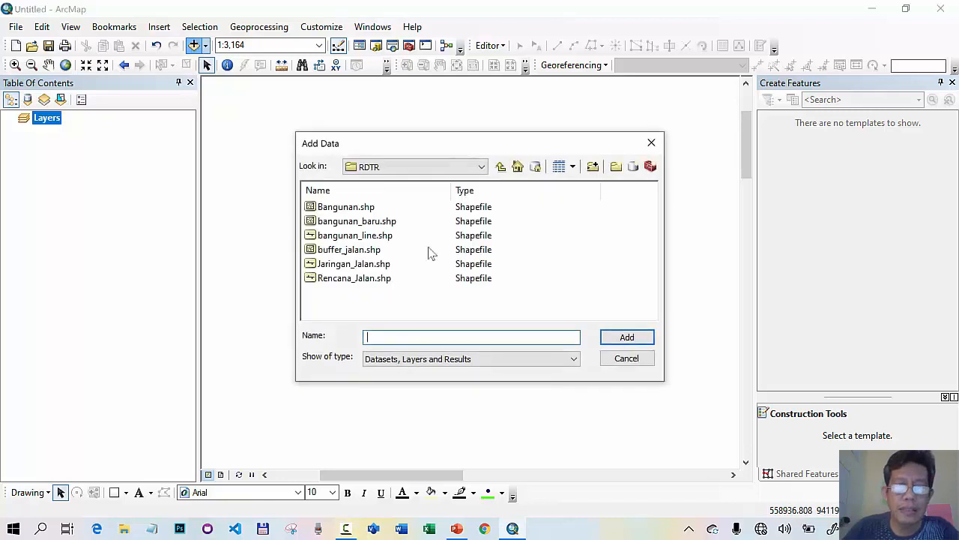
- Add the bangunan.shp shapefile from the editing_topologi folder inside materi_sig_youtuba to the map
{"action": "left_click", "coordinate": [480, 167]}
{"action": "left_click", "coordinate": [410, 194]}
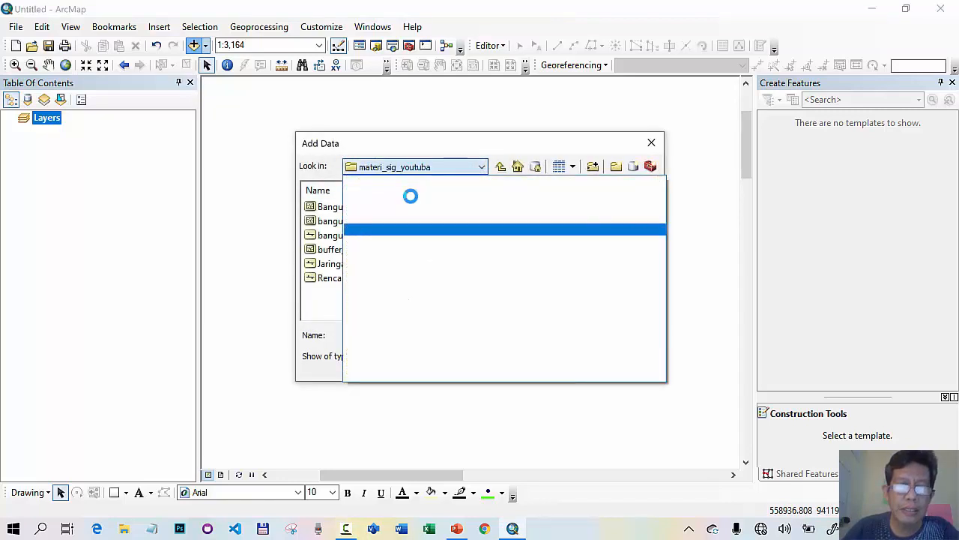
{"action": "left_click", "coordinate": [366, 253]}
{"action": "double_click", "coordinate": [367, 255]}
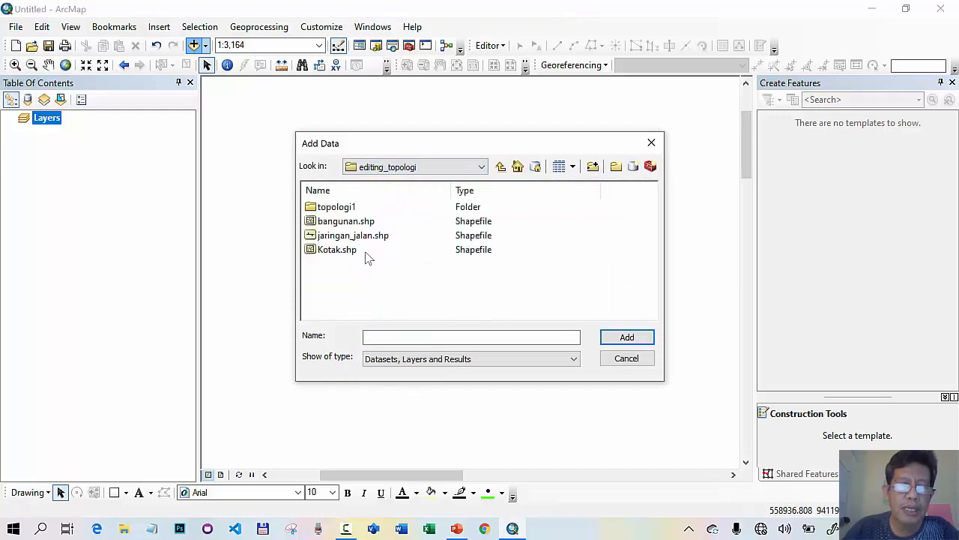
{"action": "left_click", "coordinate": [344, 223]}
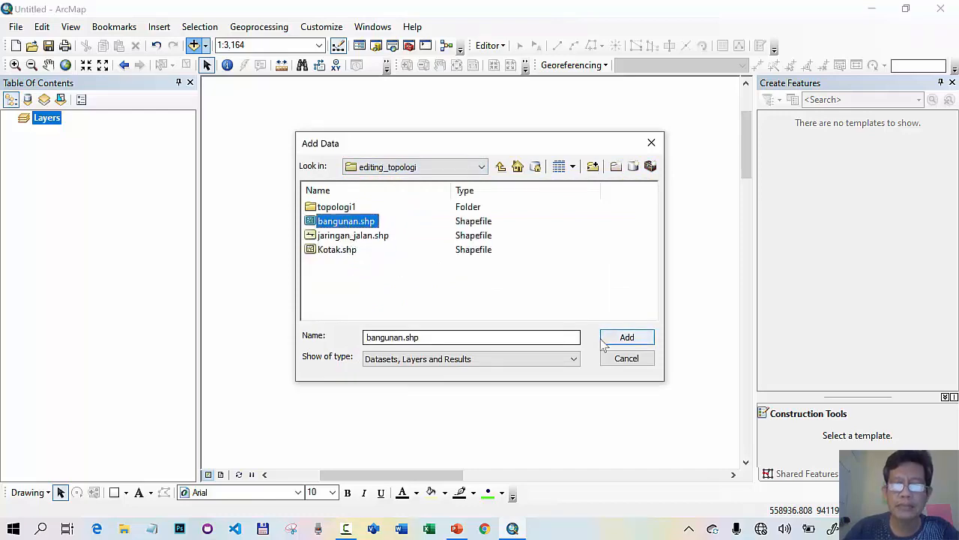
{"action": "left_click", "coordinate": [626, 337]}
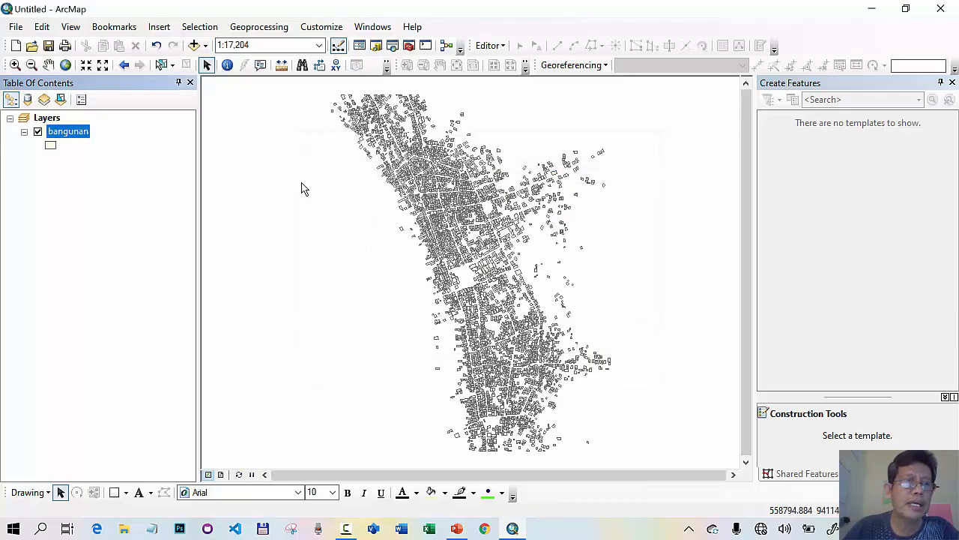
- Examine the building polygons of the bangunan layer up close in the northern part of the area
{"action": "left_click", "coordinate": [15, 65]}
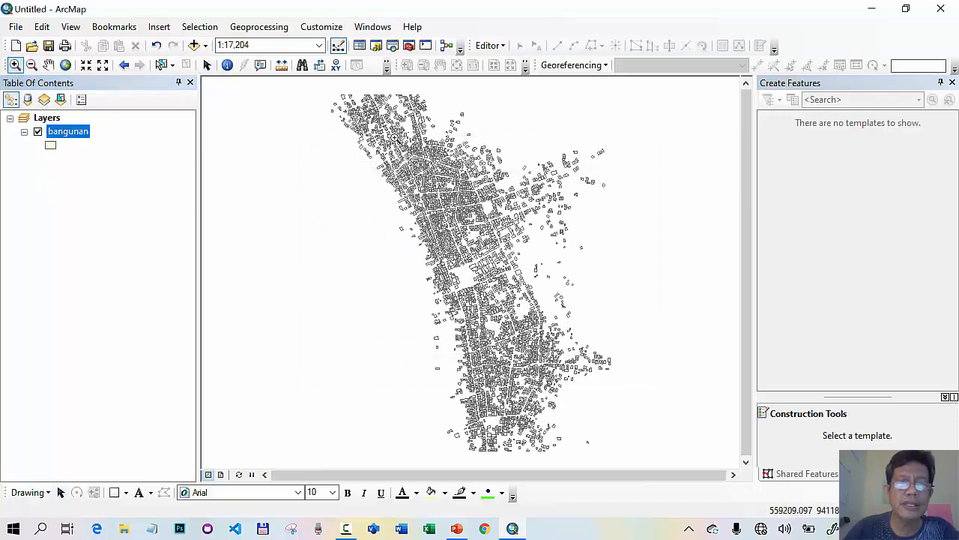
{"action": "left_click_drag", "start_coordinate": [357, 117], "coordinate": [536, 278]}
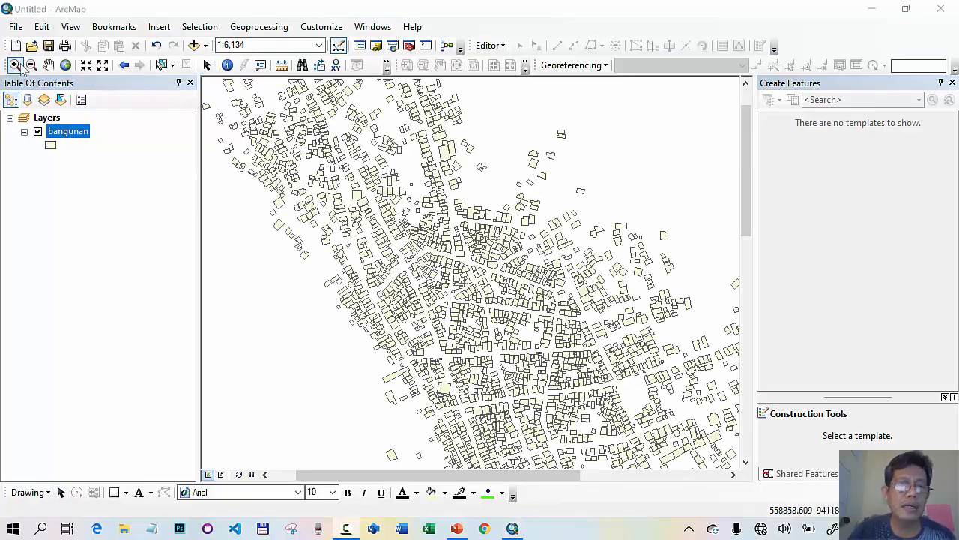
{"action": "left_click_drag", "start_coordinate": [345, 170], "coordinate": [592, 346]}
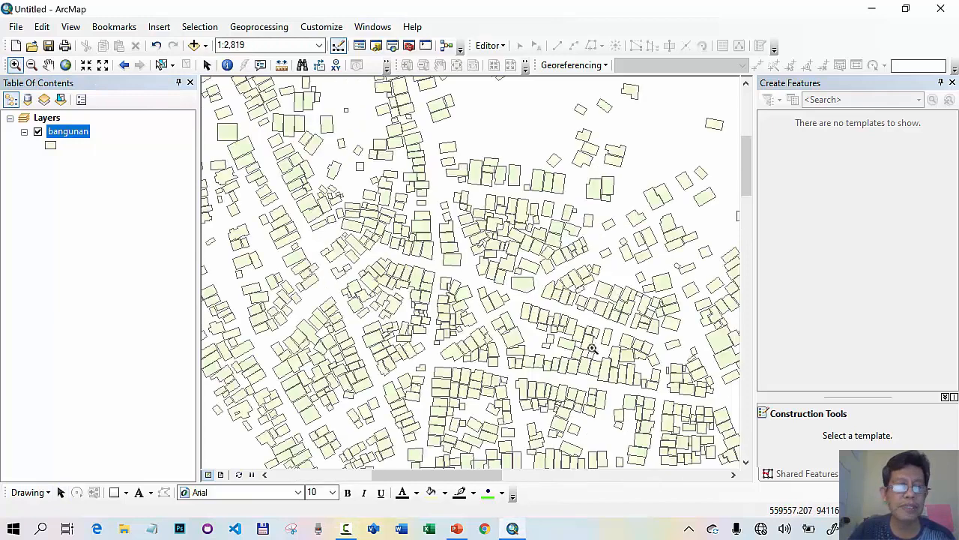
{"action": "left_click", "coordinate": [48, 65]}
{"action": "left_click_drag", "start_coordinate": [390, 279], "coordinate": [470, 214]}
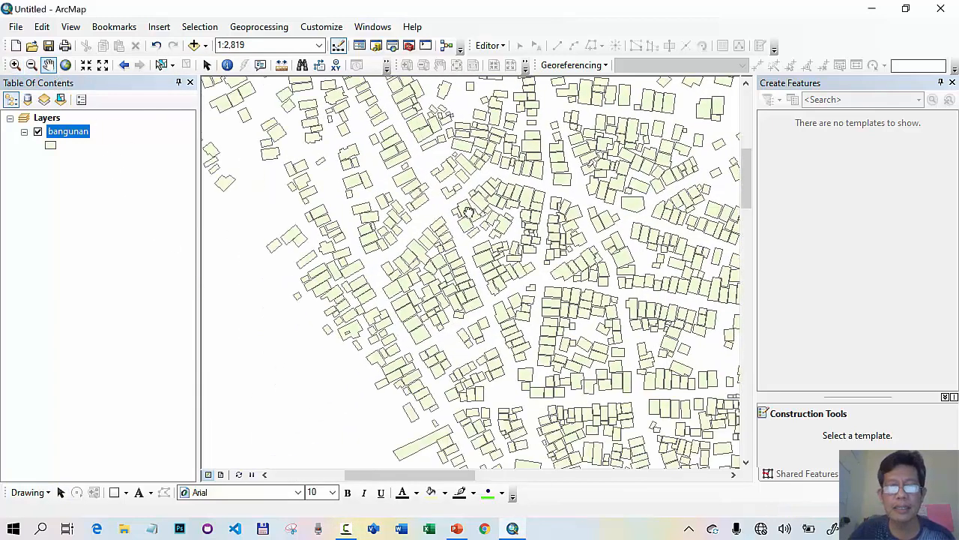
{"action": "left_click_drag", "start_coordinate": [447, 295], "coordinate": [424, 240]}
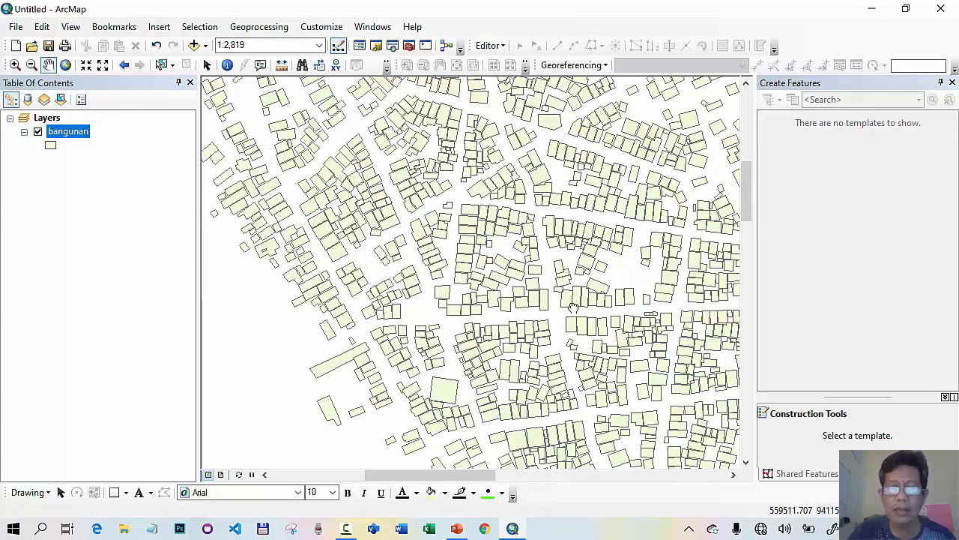
{"action": "left_click_drag", "start_coordinate": [573, 308], "coordinate": [474, 250]}
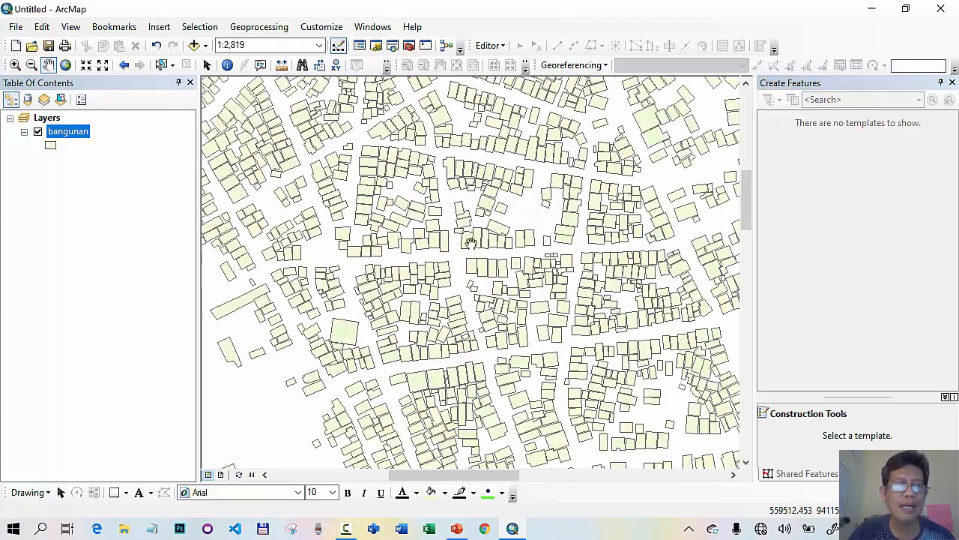
{"action": "left_click", "coordinate": [15, 64]}
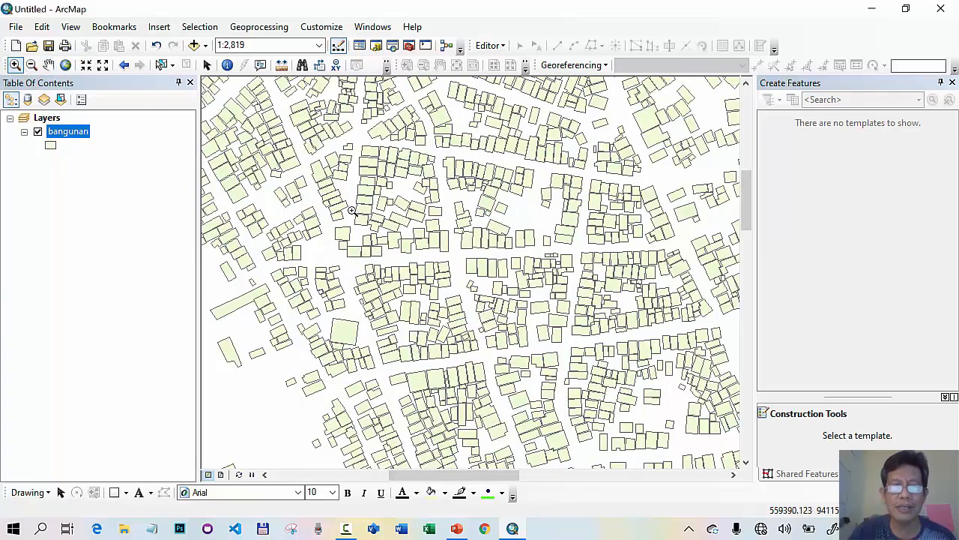
{"action": "left_click_drag", "start_coordinate": [338, 196], "coordinate": [522, 353]}
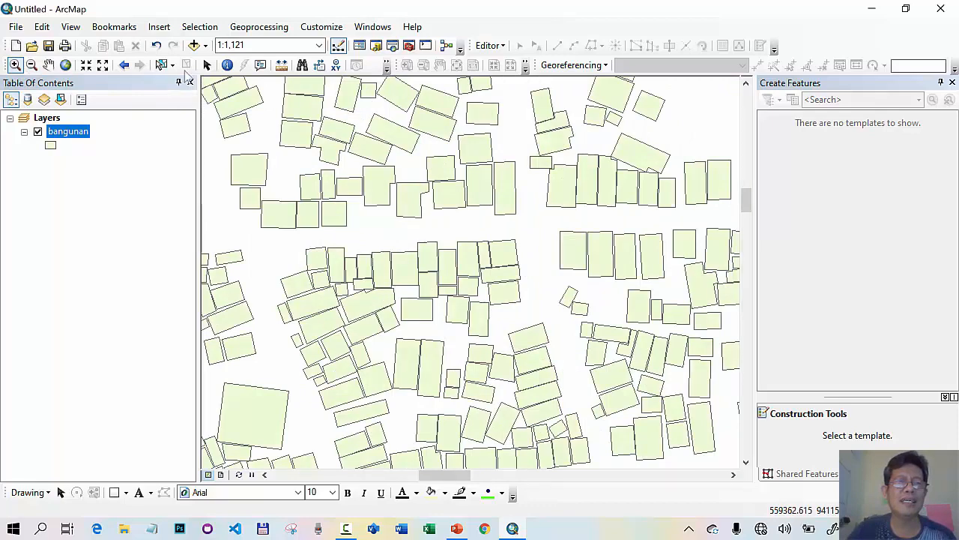
{"action": "left_click", "coordinate": [124, 64]}
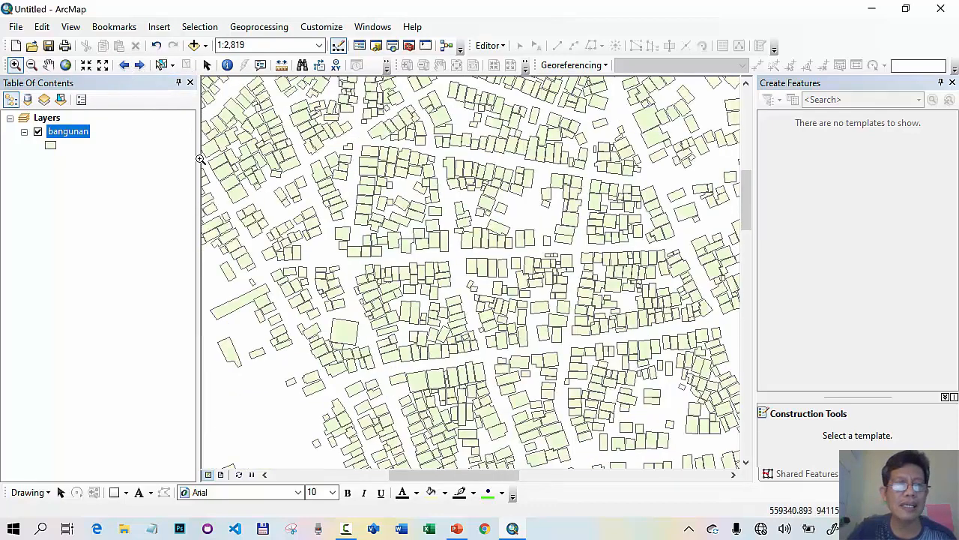
{"action": "left_click", "coordinate": [123, 64]}
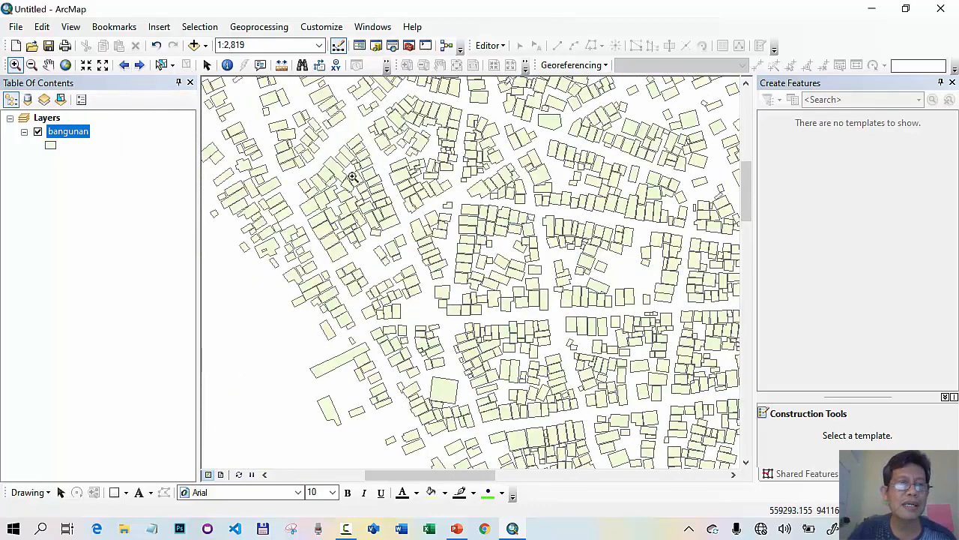
{"action": "left_click", "coordinate": [127, 65]}
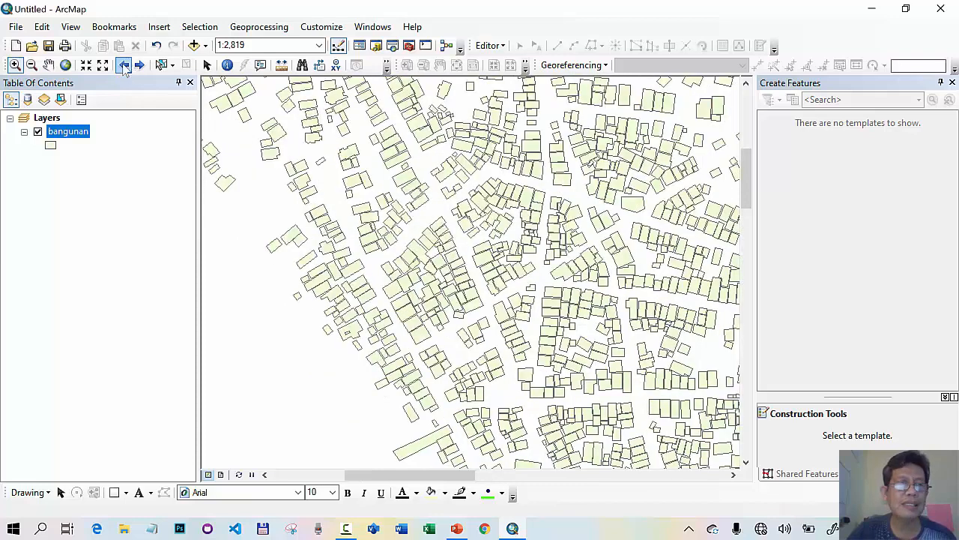
- View the full extent of the bangunan layer and inspect its building blocks from the northern edge southward
{"action": "right_click", "coordinate": [82, 141]}
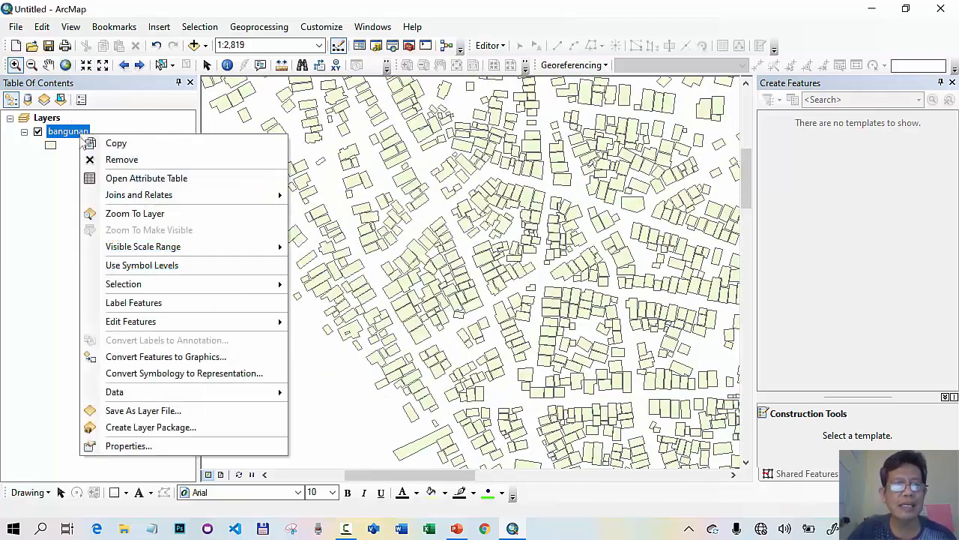
{"action": "left_click", "coordinate": [131, 212]}
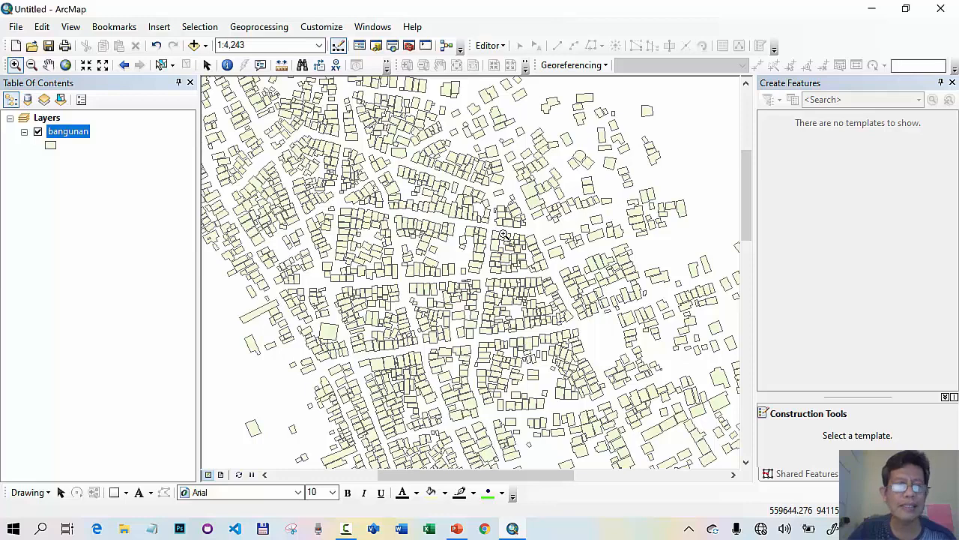
{"action": "left_click", "coordinate": [48, 65]}
{"action": "left_click_drag", "start_coordinate": [477, 258], "coordinate": [557, 392]}
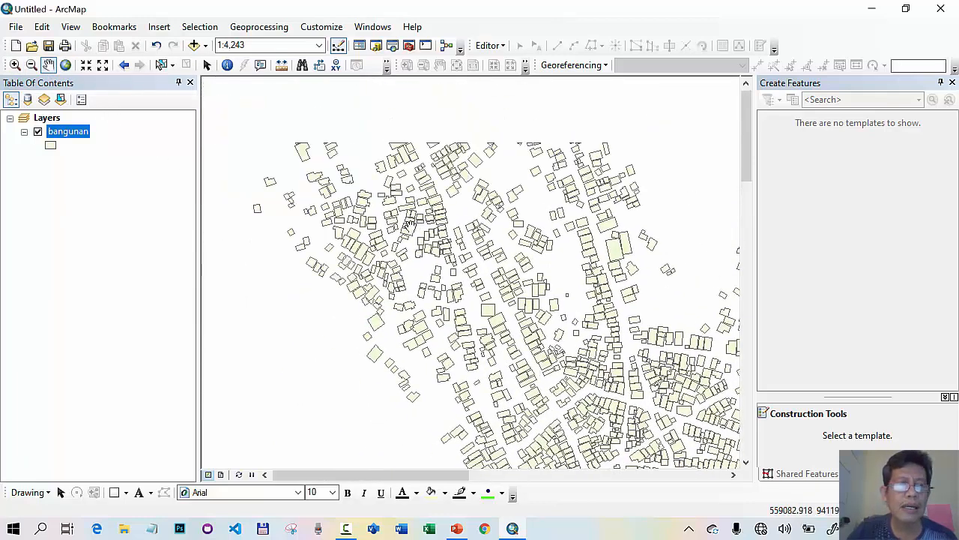
{"action": "left_click", "coordinate": [15, 65]}
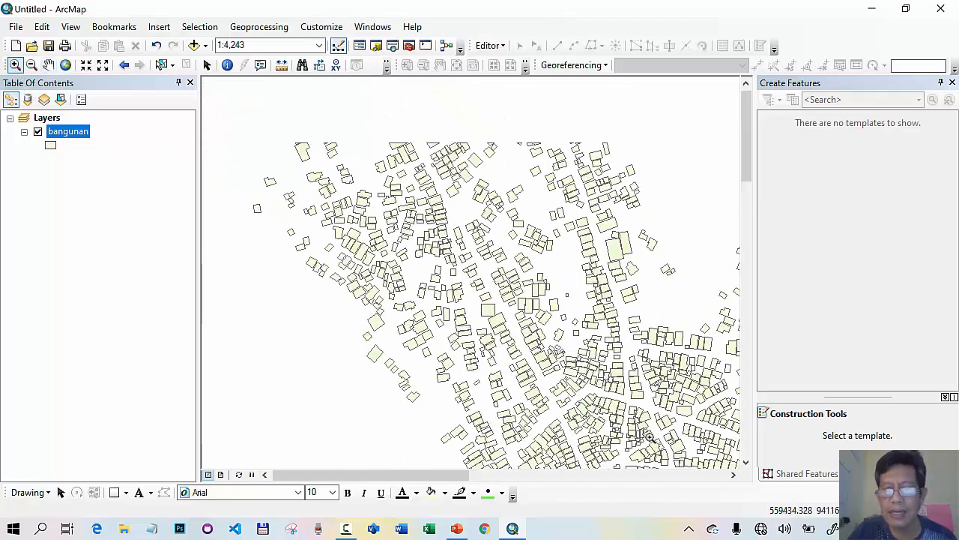
{"action": "left_click_drag", "start_coordinate": [649, 437], "coordinate": [488, 280]}
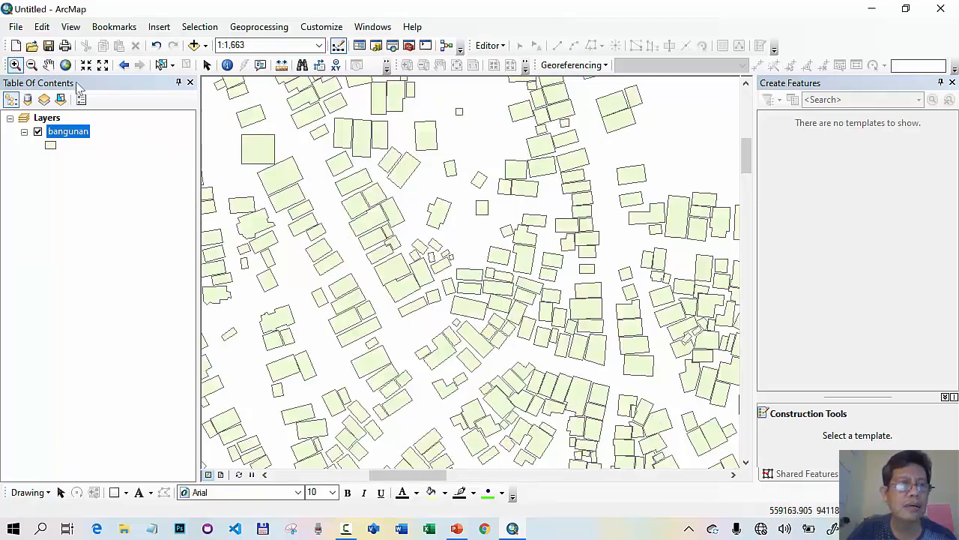
{"action": "left_click", "coordinate": [48, 65]}
{"action": "left_click_drag", "start_coordinate": [536, 370], "coordinate": [496, 212]}
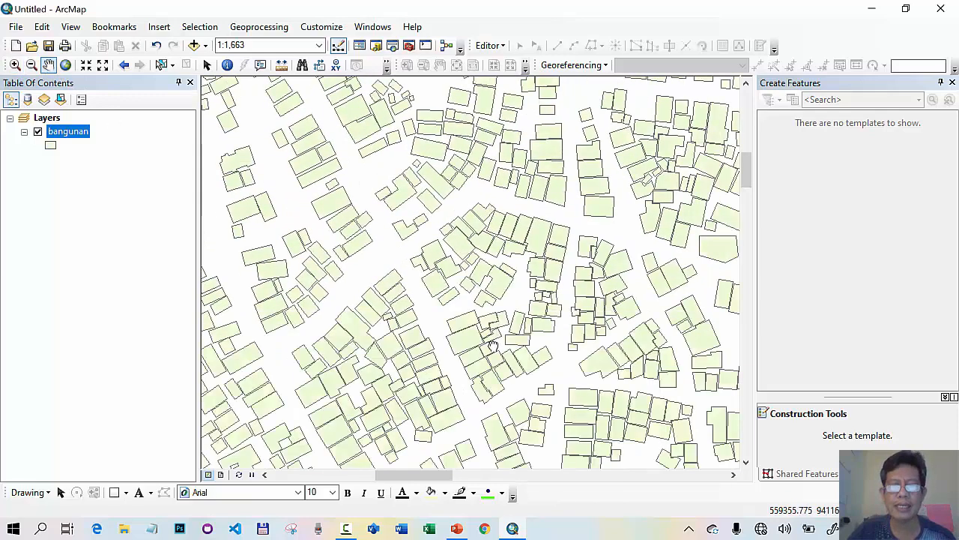
{"action": "left_click_drag", "start_coordinate": [493, 345], "coordinate": [507, 262]}
{"action": "left_click_drag", "start_coordinate": [476, 300], "coordinate": [491, 259]}
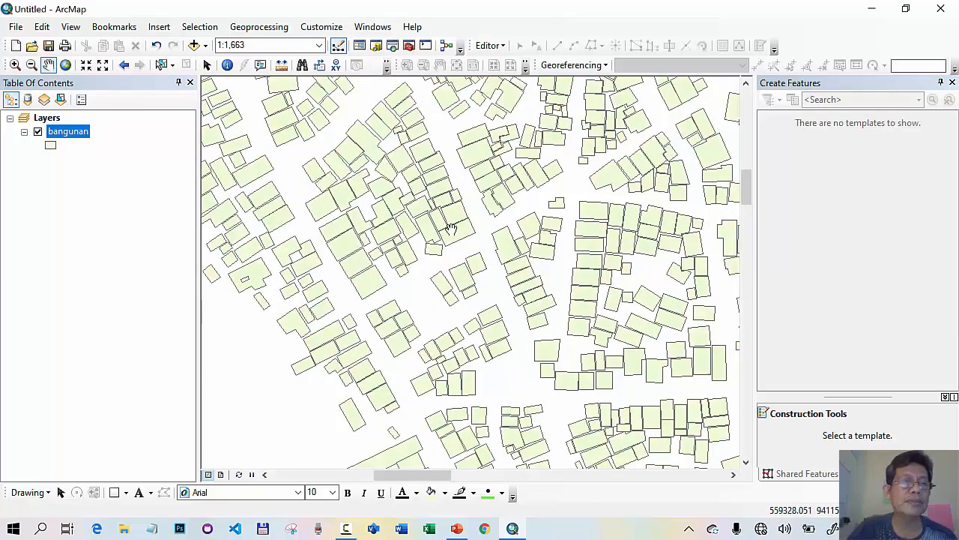
- Add the jaringan_jalan.shp road network shapefile from the editing_topologi folder to the map
{"action": "left_click", "coordinate": [193, 45]}
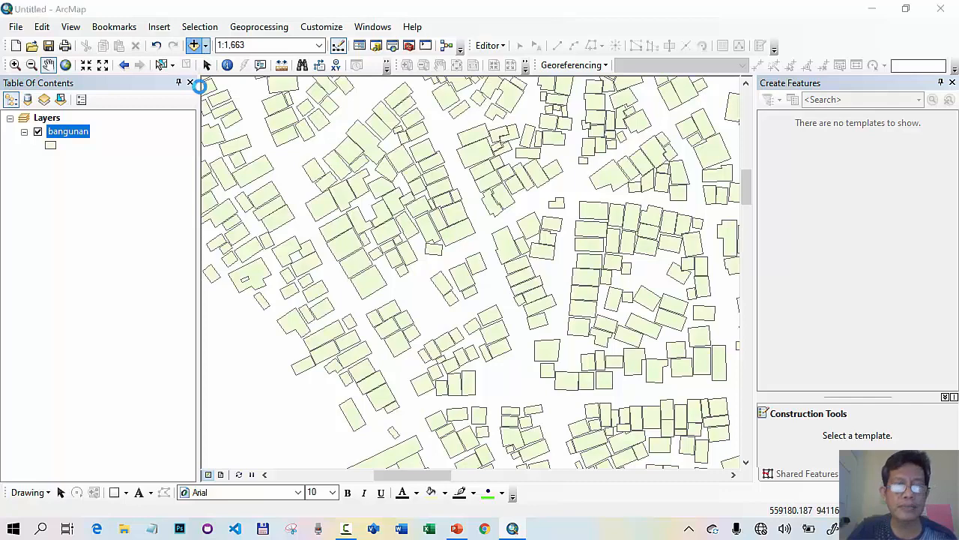
{"action": "left_click", "coordinate": [363, 236]}
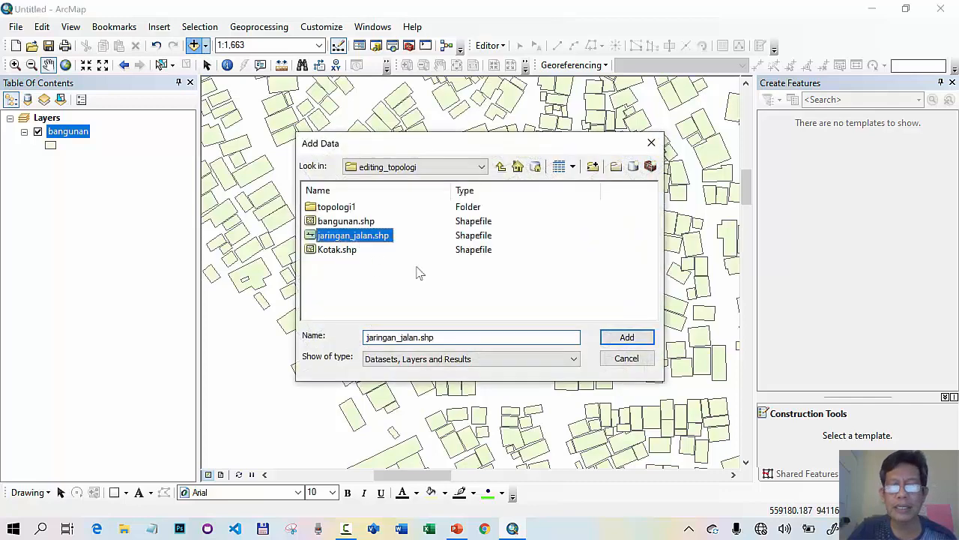
{"action": "left_click", "coordinate": [625, 338]}
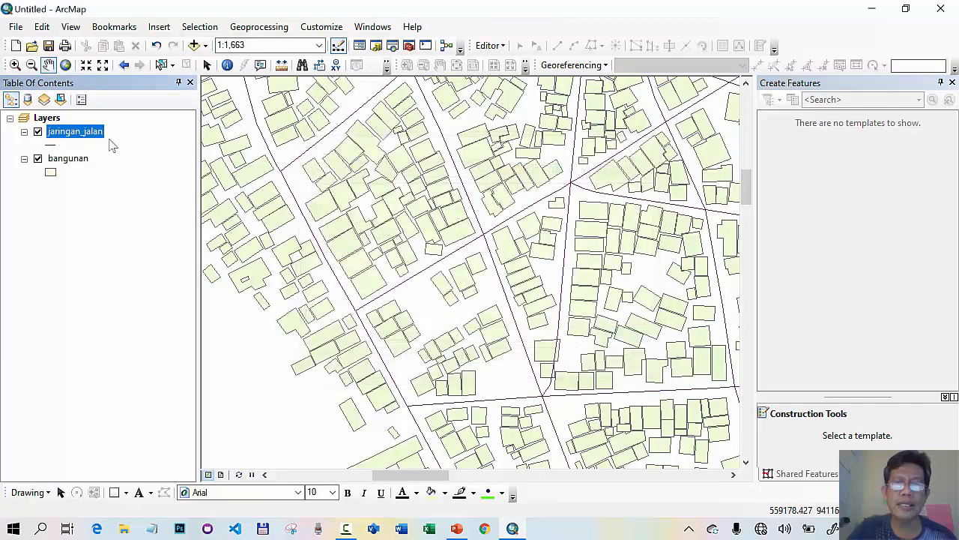
- Examine how the jaringan_jalan road lines run between the building polygons across the southern part of the area
{"action": "left_click_drag", "start_coordinate": [567, 379], "coordinate": [499, 136]}
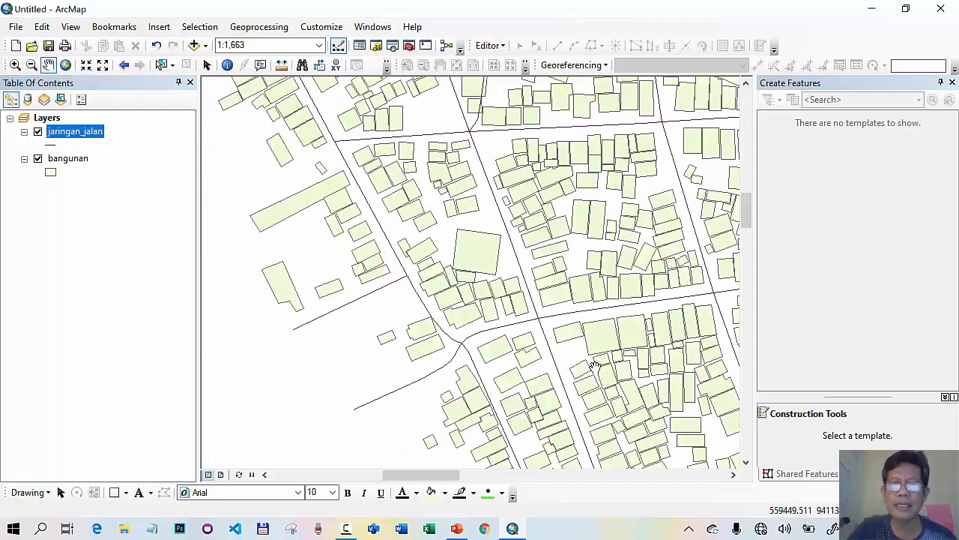
{"action": "left_click_drag", "start_coordinate": [601, 324], "coordinate": [529, 296]}
{"action": "left_click_drag", "start_coordinate": [586, 361], "coordinate": [598, 177]}
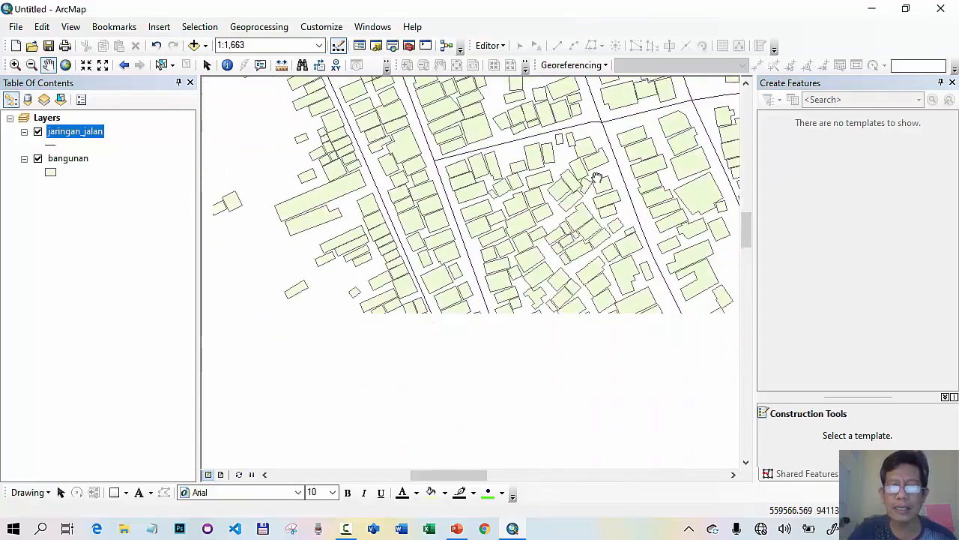
{"action": "left_click_drag", "start_coordinate": [645, 339], "coordinate": [518, 177]}
{"action": "left_click_drag", "start_coordinate": [542, 338], "coordinate": [562, 193]}
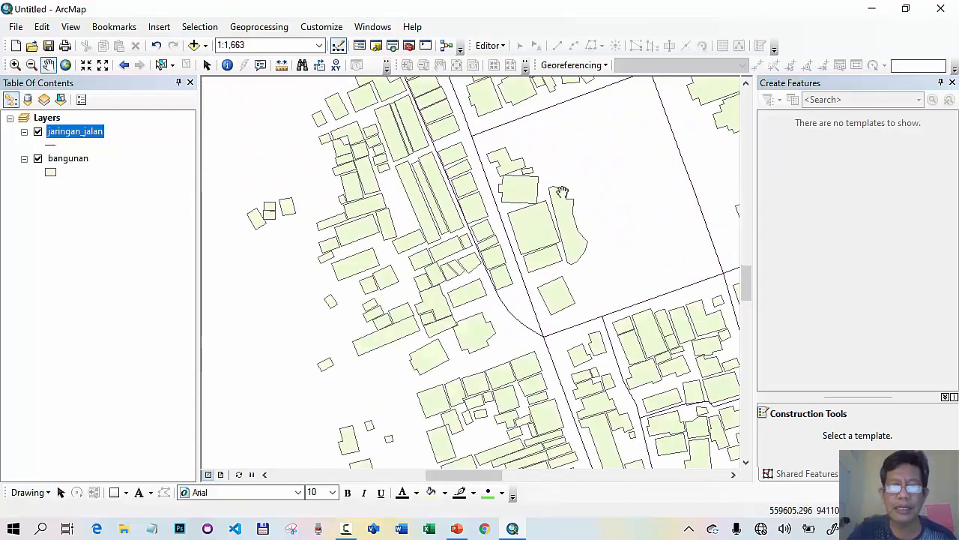
{"action": "left_click_drag", "start_coordinate": [592, 308], "coordinate": [457, 166]}
{"action": "left_click_drag", "start_coordinate": [593, 326], "coordinate": [538, 178]}
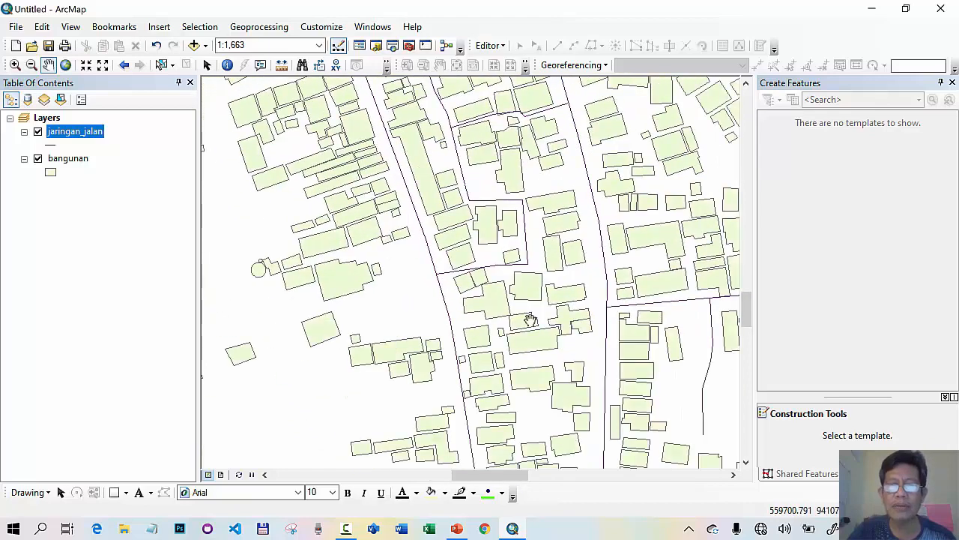
{"action": "left_click_drag", "start_coordinate": [530, 320], "coordinate": [472, 192]}
{"action": "left_click_drag", "start_coordinate": [559, 341], "coordinate": [539, 194]}
{"action": "left_click_drag", "start_coordinate": [526, 360], "coordinate": [537, 250]}
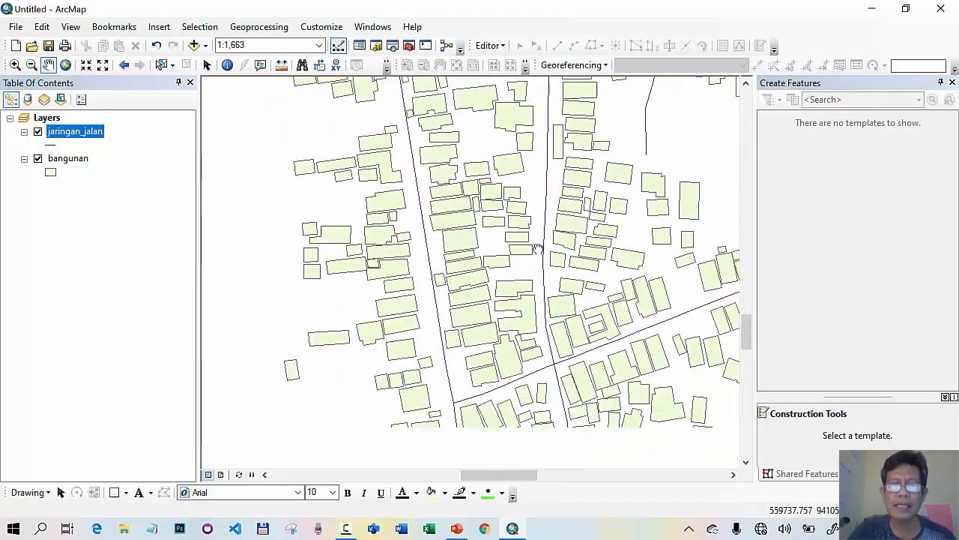
{"action": "left_click_drag", "start_coordinate": [553, 352], "coordinate": [539, 278]}
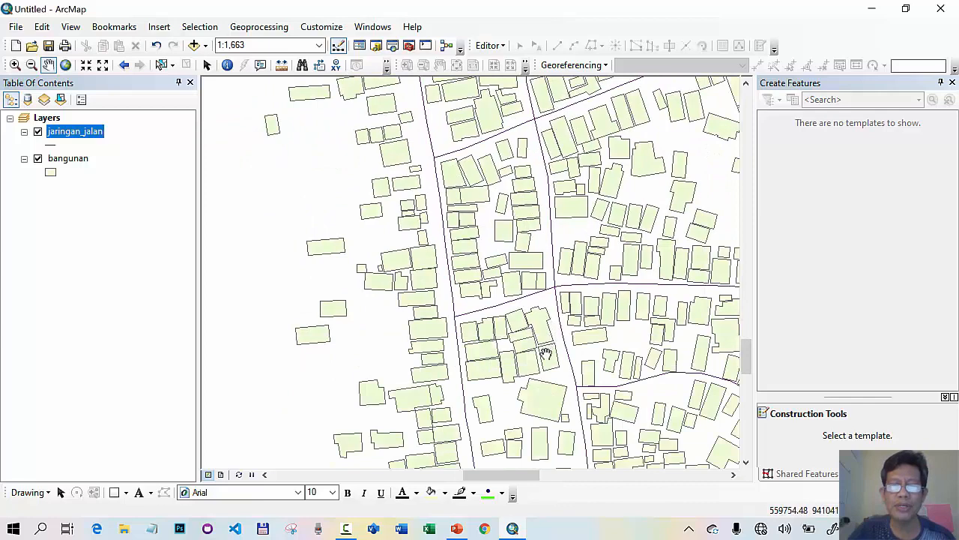
{"action": "left_click_drag", "start_coordinate": [547, 354], "coordinate": [488, 232]}
{"action": "left_click_drag", "start_coordinate": [525, 380], "coordinate": [537, 255]}
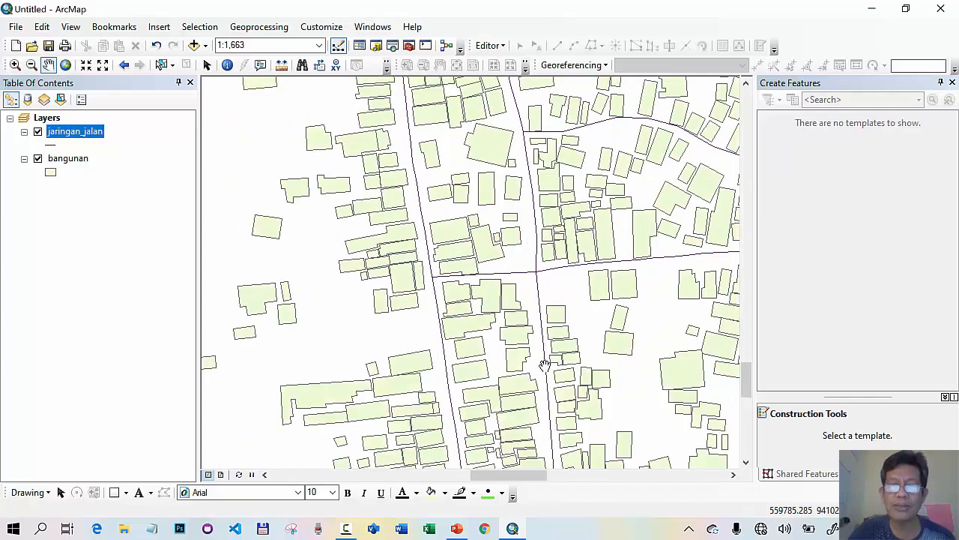
{"action": "left_click_drag", "start_coordinate": [544, 365], "coordinate": [525, 246]}
{"action": "left_click_drag", "start_coordinate": [519, 362], "coordinate": [500, 222]}
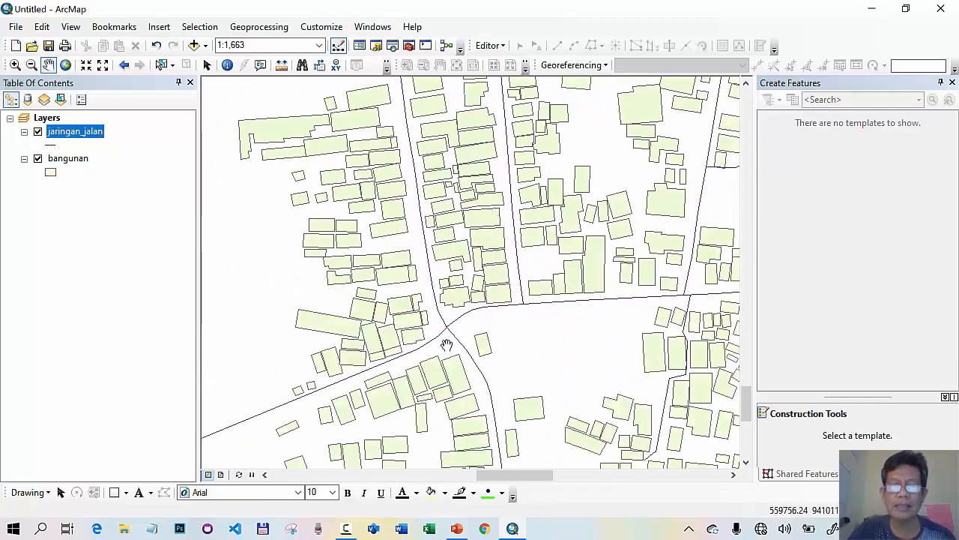
{"action": "left_click_drag", "start_coordinate": [447, 344], "coordinate": [478, 212]}
{"action": "left_click_drag", "start_coordinate": [519, 329], "coordinate": [427, 334]}
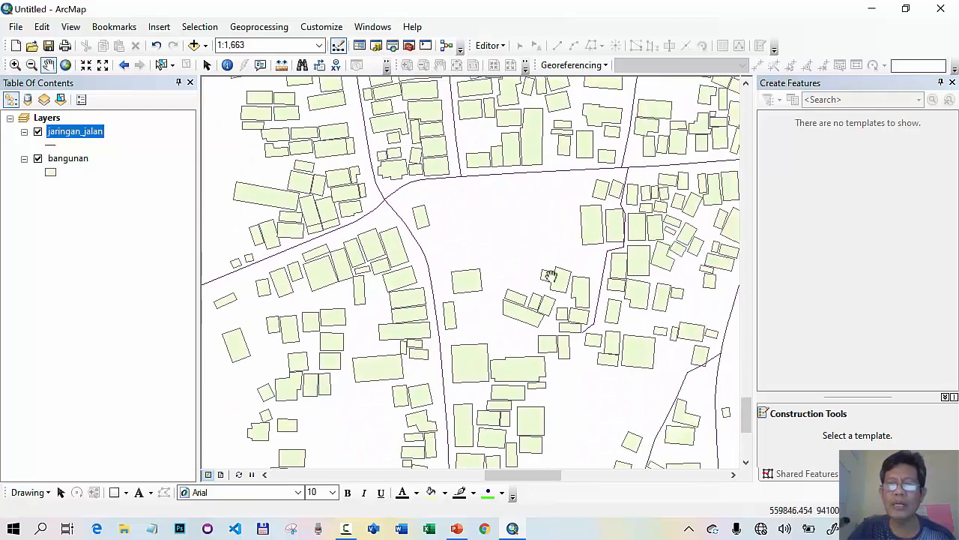
{"action": "left_click_drag", "start_coordinate": [567, 255], "coordinate": [472, 381]}
{"action": "left_click_drag", "start_coordinate": [505, 294], "coordinate": [474, 426]}
{"action": "left_click_drag", "start_coordinate": [480, 226], "coordinate": [509, 372]}
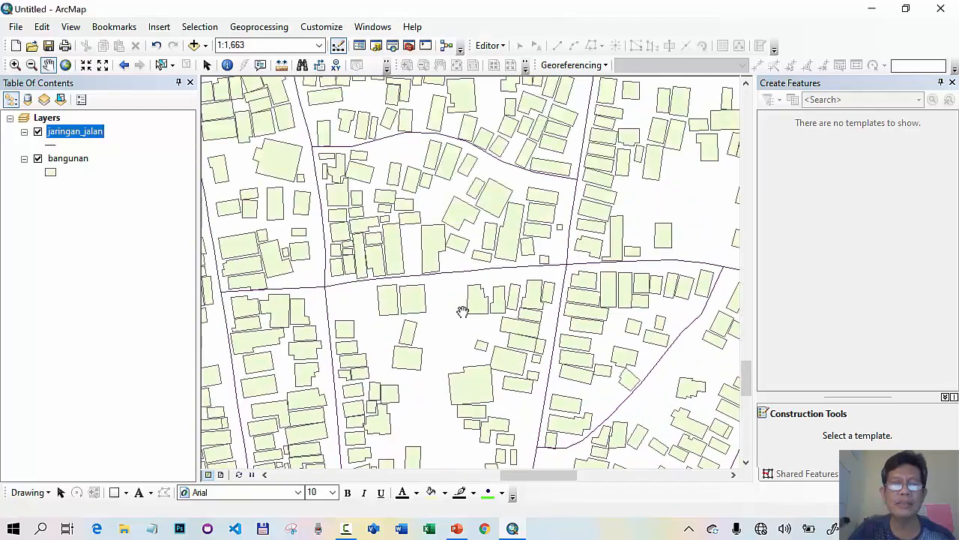
- Inspect the road junctions and the buildings along the jaringan_jalan lines across the central and northern blocks
{"action": "left_click_drag", "start_coordinate": [387, 257], "coordinate": [483, 337]}
{"action": "left_click_drag", "start_coordinate": [367, 168], "coordinate": [519, 459]}
{"action": "left_click_drag", "start_coordinate": [571, 335], "coordinate": [530, 155]}
{"action": "left_click_drag", "start_coordinate": [556, 309], "coordinate": [476, 189]}
{"action": "left_click_drag", "start_coordinate": [525, 310], "coordinate": [544, 259]}
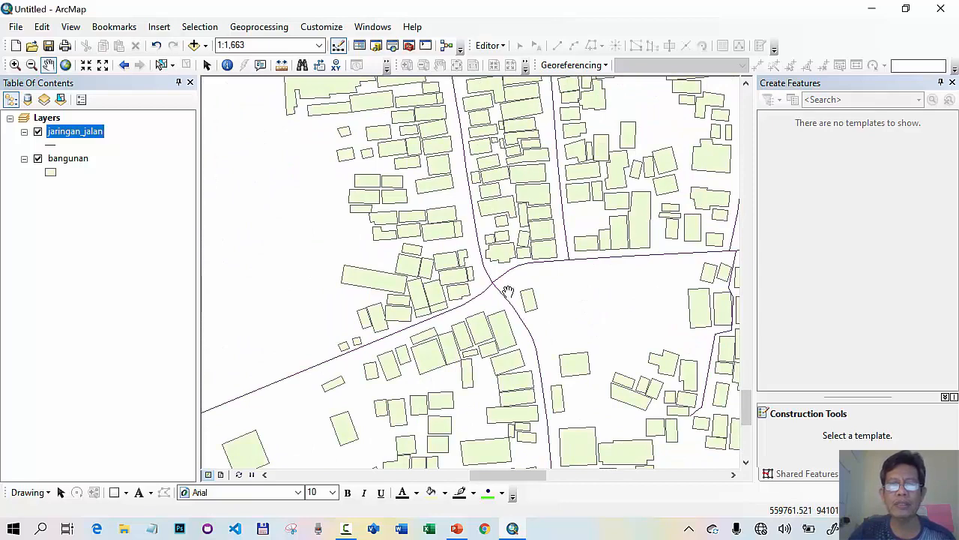
{"action": "left_click_drag", "start_coordinate": [587, 215], "coordinate": [564, 357]}
{"action": "left_click_drag", "start_coordinate": [528, 229], "coordinate": [520, 332]}
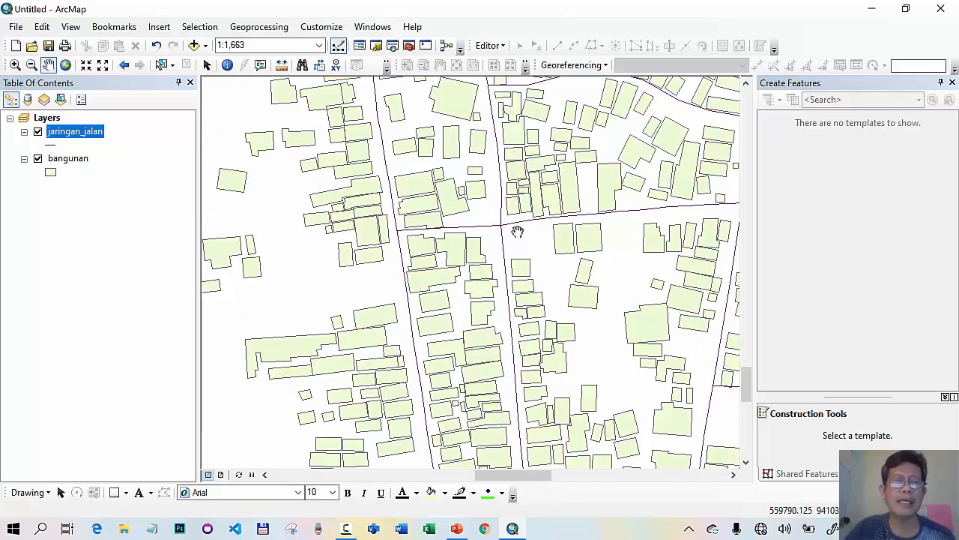
- Create a personal geodatabase named editing.mdb in the editing_topologi folder
{"action": "left_click", "coordinate": [376, 47]}
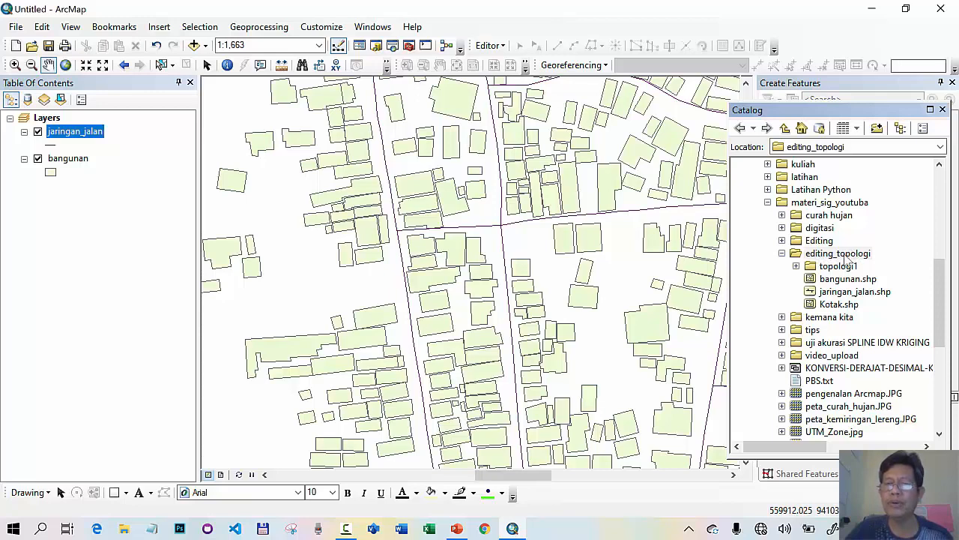
{"action": "right_click", "coordinate": [846, 257]}
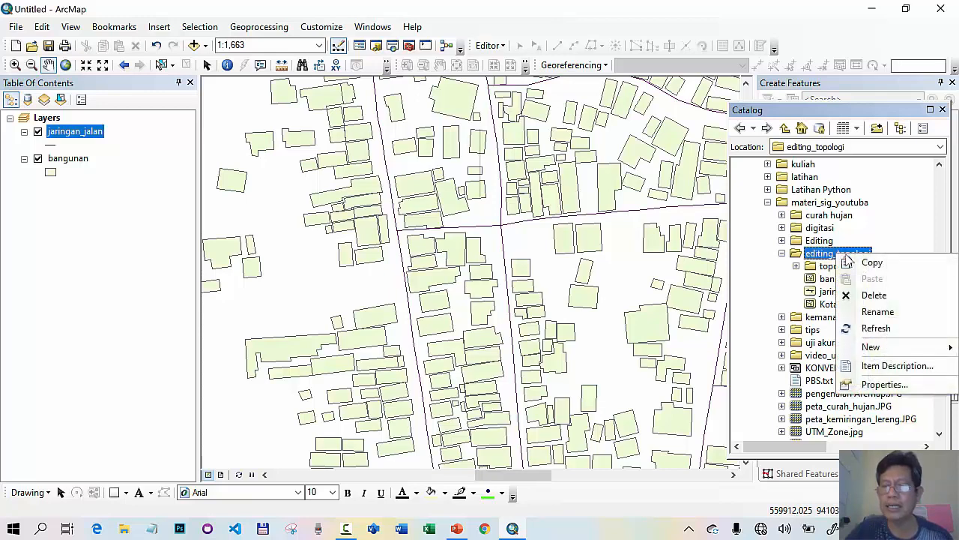
{"action": "mouse_move", "coordinate": [887, 352]}
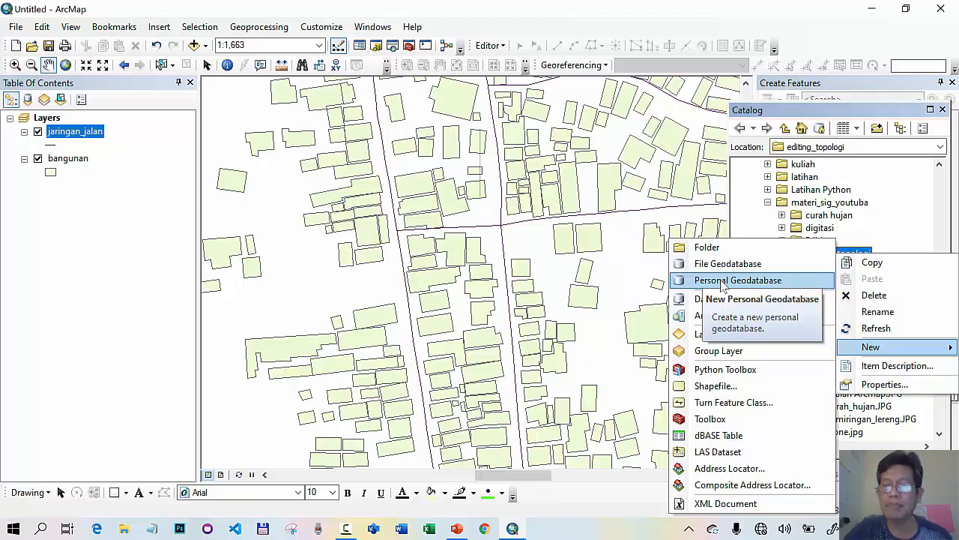
{"action": "left_click", "coordinate": [721, 282]}
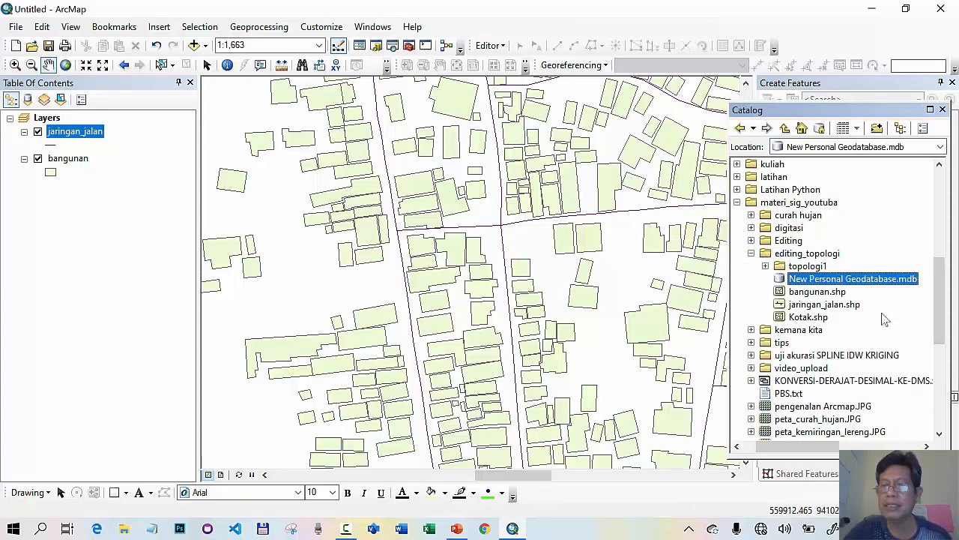
{"action": "left_click", "coordinate": [843, 281]}
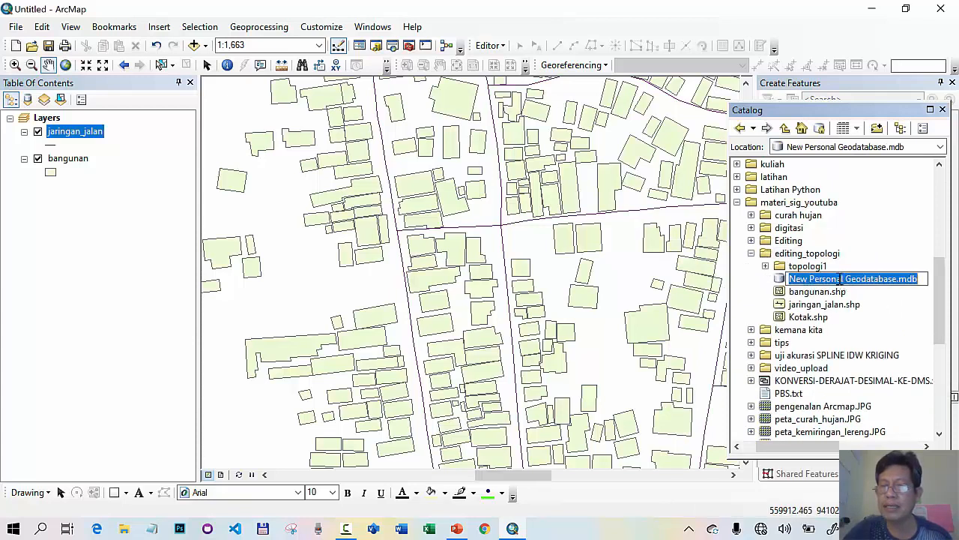
{"action": "left_click_drag", "start_coordinate": [791, 282], "coordinate": [895, 284]}
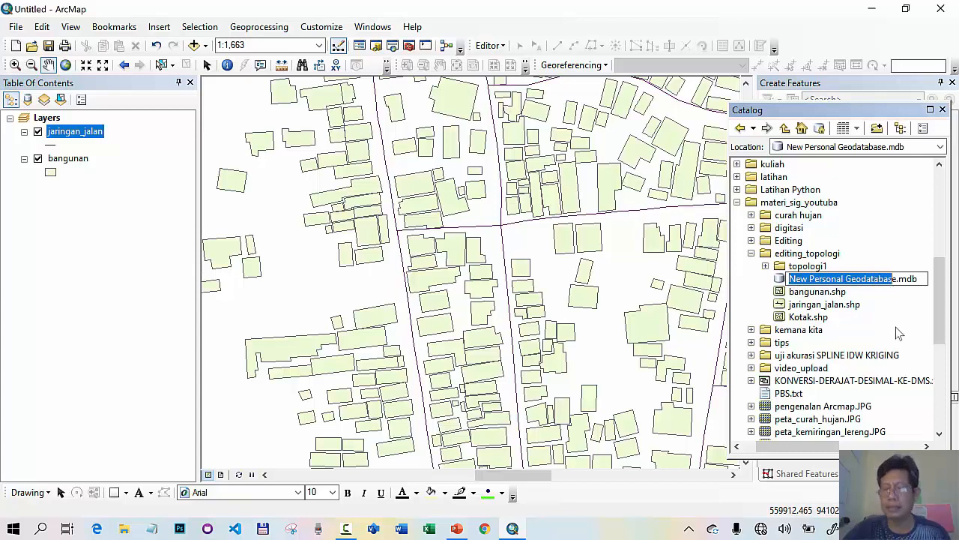
{"action": "key", "text": "Delete"}
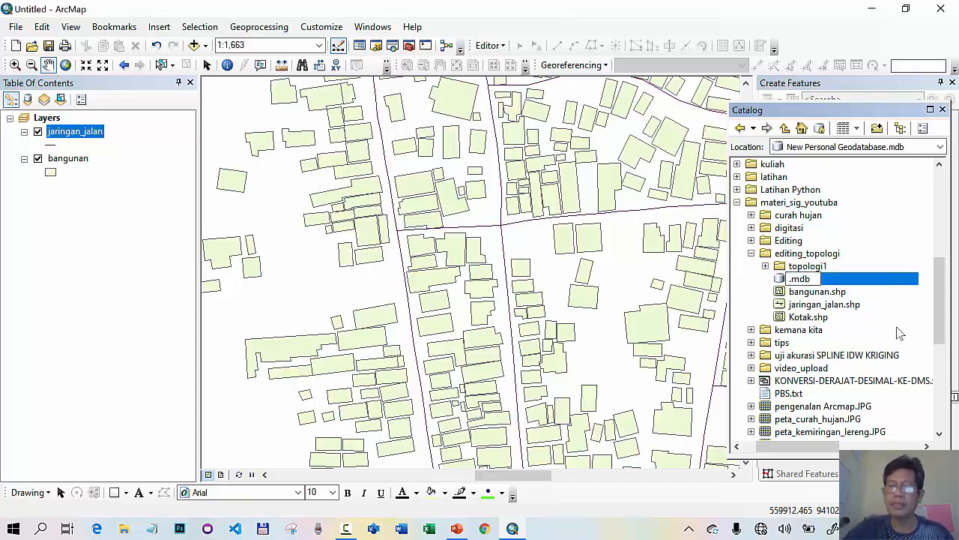
{"action": "type", "text": "edit"}
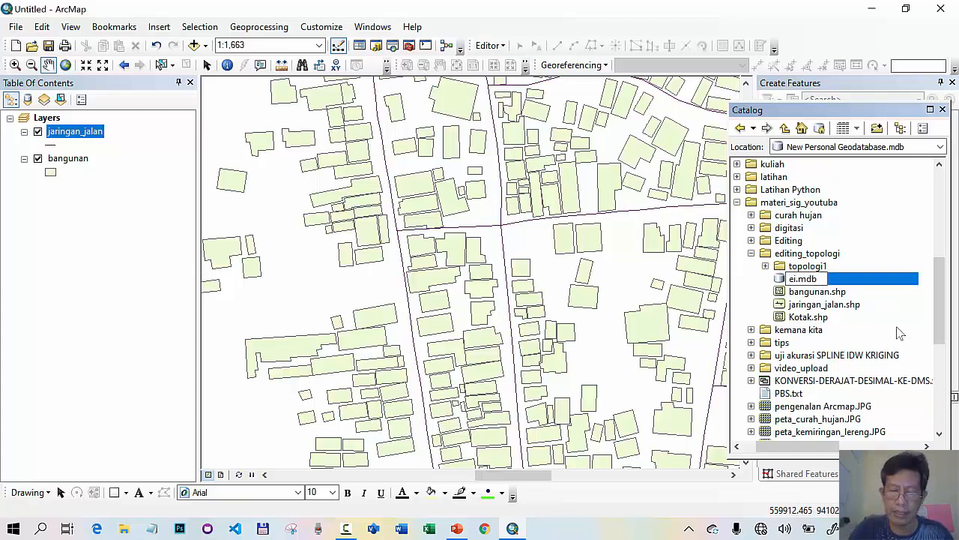
{"action": "type", "text": "ing"}
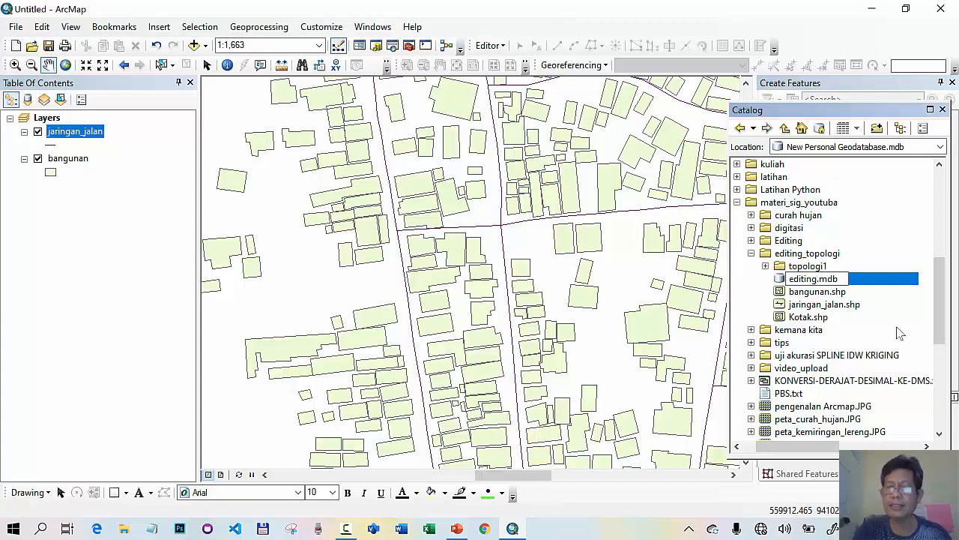
{"action": "key", "text": "Return"}
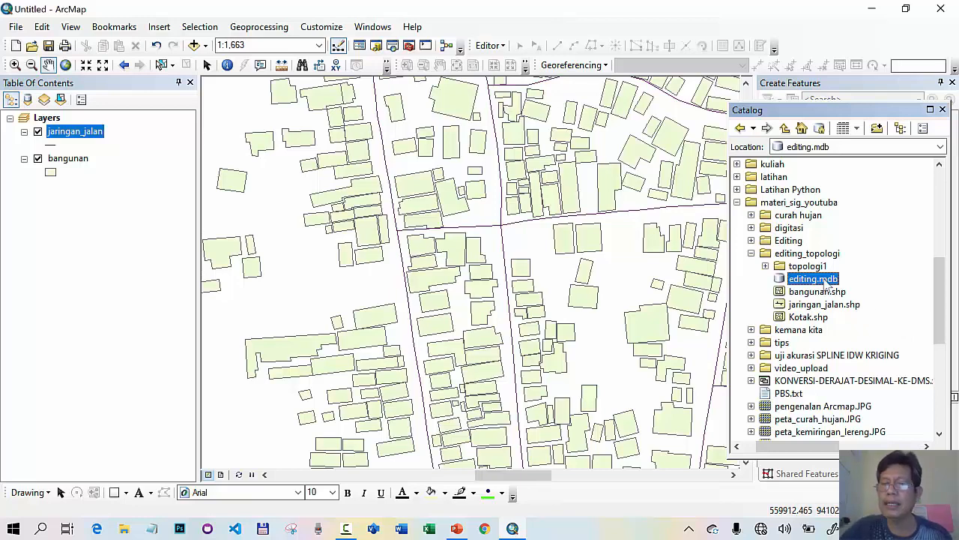
- Start a new feature dataset inside editing.mdb and name it editing
{"action": "right_click", "coordinate": [826, 281]}
{"action": "mouse_move", "coordinate": [828, 182]}
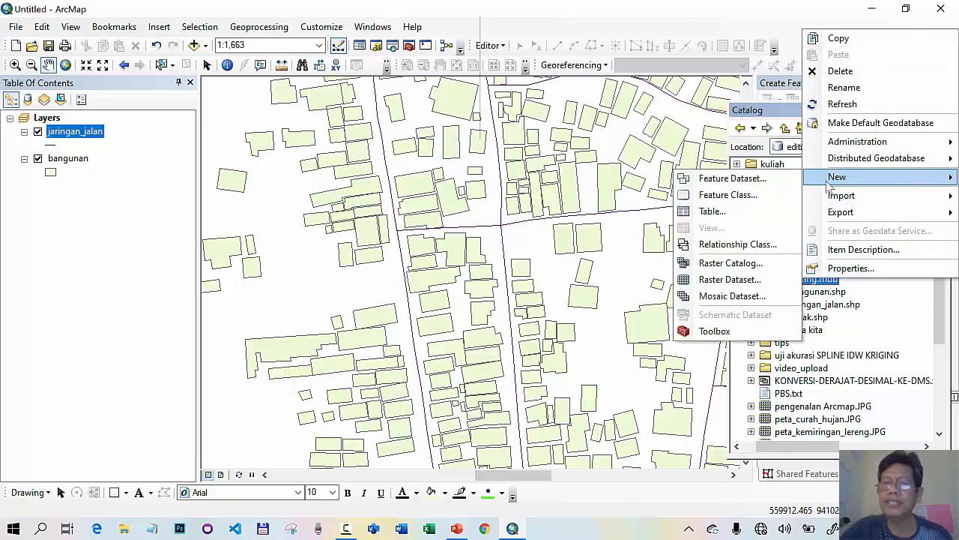
{"action": "left_click", "coordinate": [715, 180]}
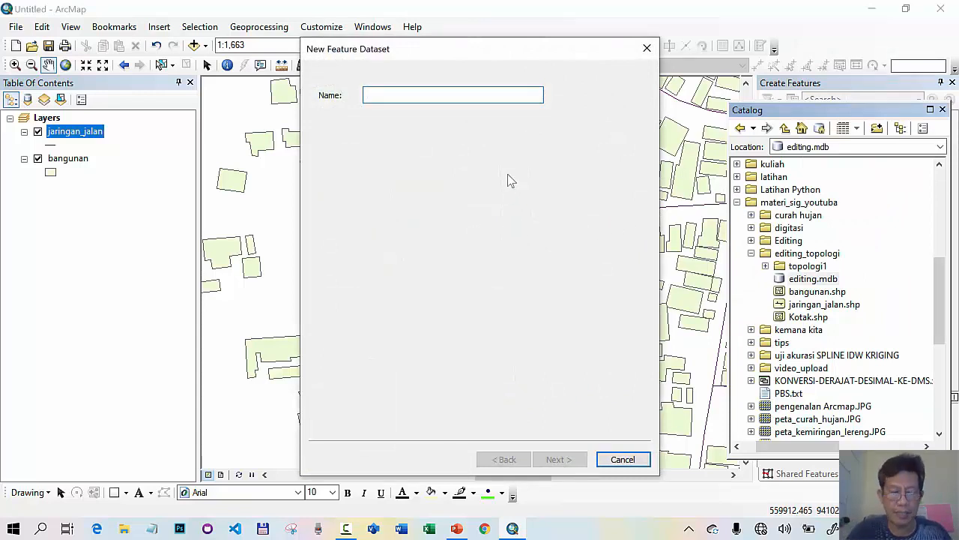
{"action": "type", "text": "edit"}
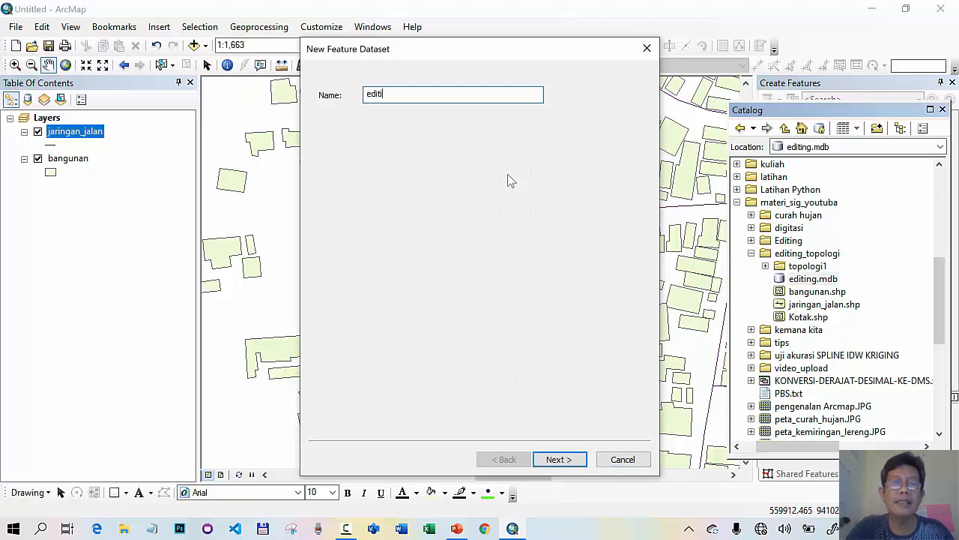
{"action": "type", "text": "ing"}
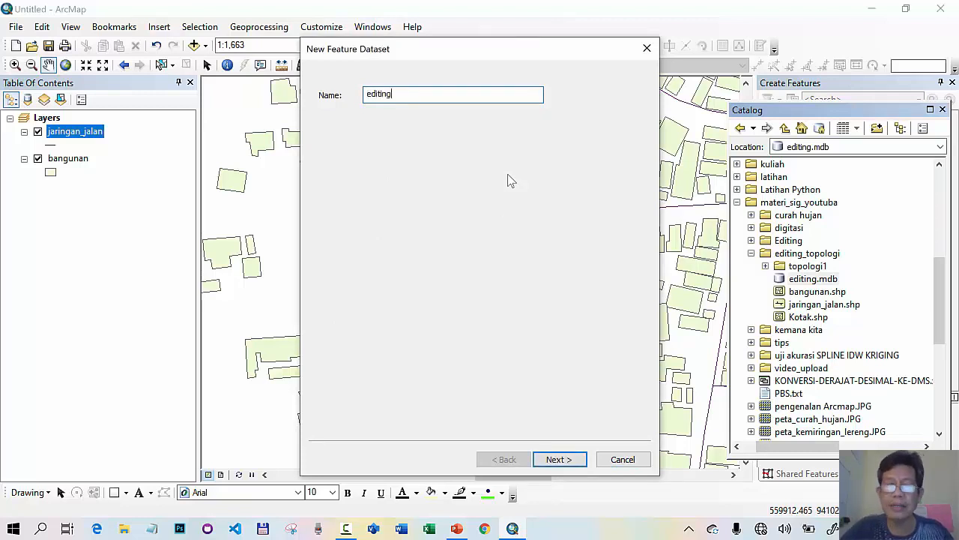
{"action": "left_click", "coordinate": [570, 464]}
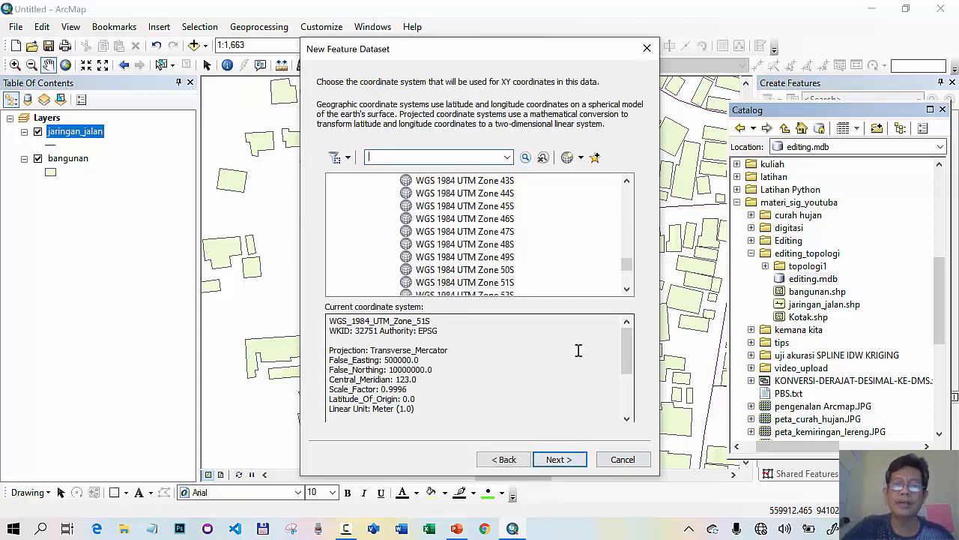
- Assign WGS 1984 UTM Zone 51S to the feature dataset and create it with no vertical coordinate system and the default tolerances
{"action": "left_click", "coordinate": [627, 289]}
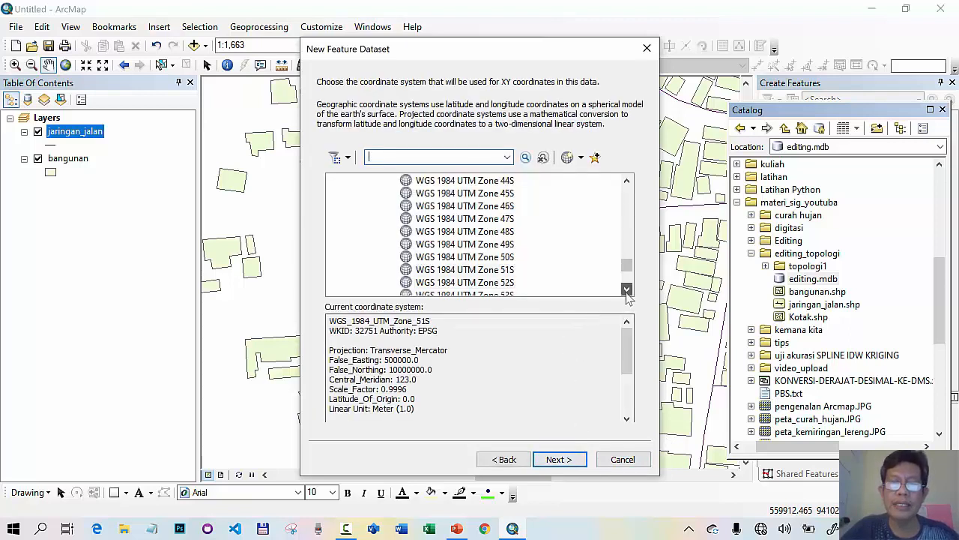
{"action": "left_click", "coordinate": [449, 272]}
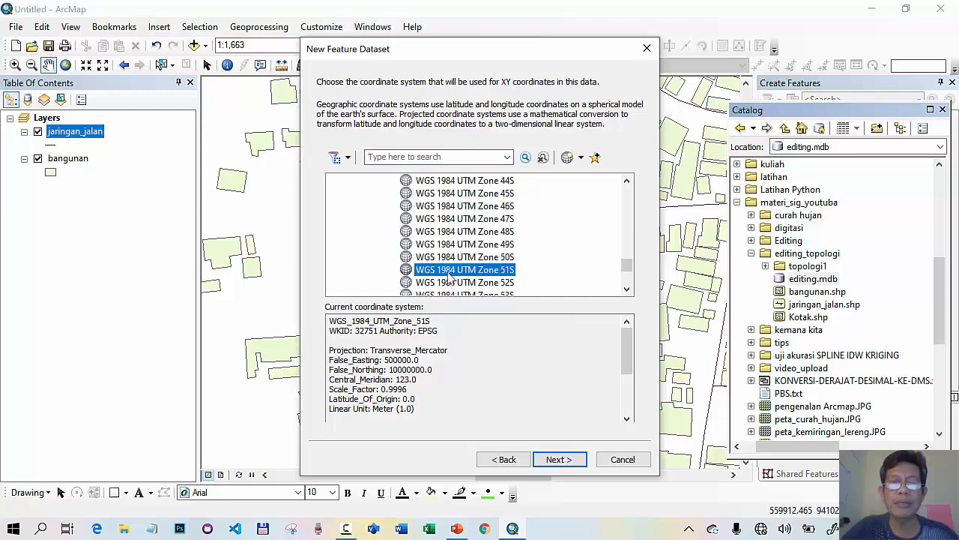
{"action": "double_click", "coordinate": [445, 275]}
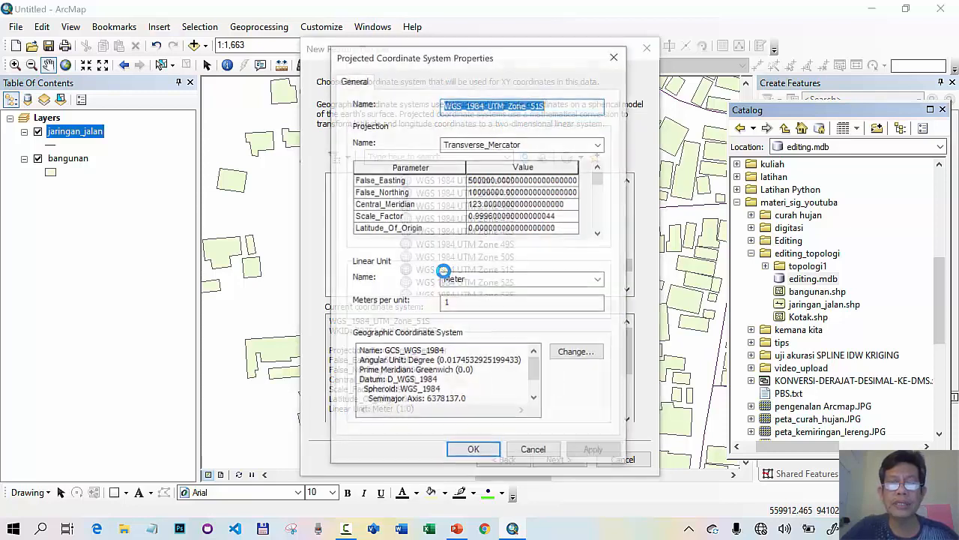
{"action": "left_click", "coordinate": [480, 456]}
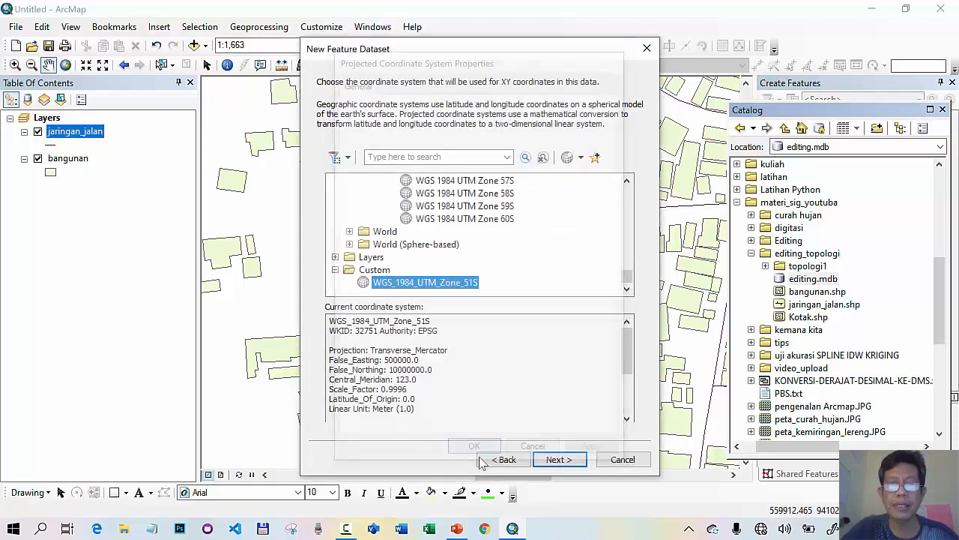
{"action": "left_click", "coordinate": [558, 459]}
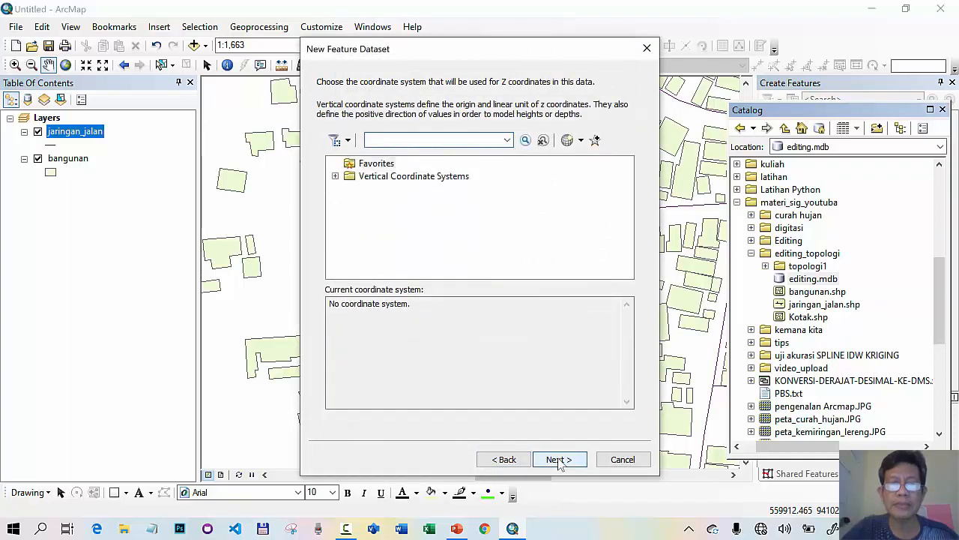
{"action": "left_click", "coordinate": [558, 459]}
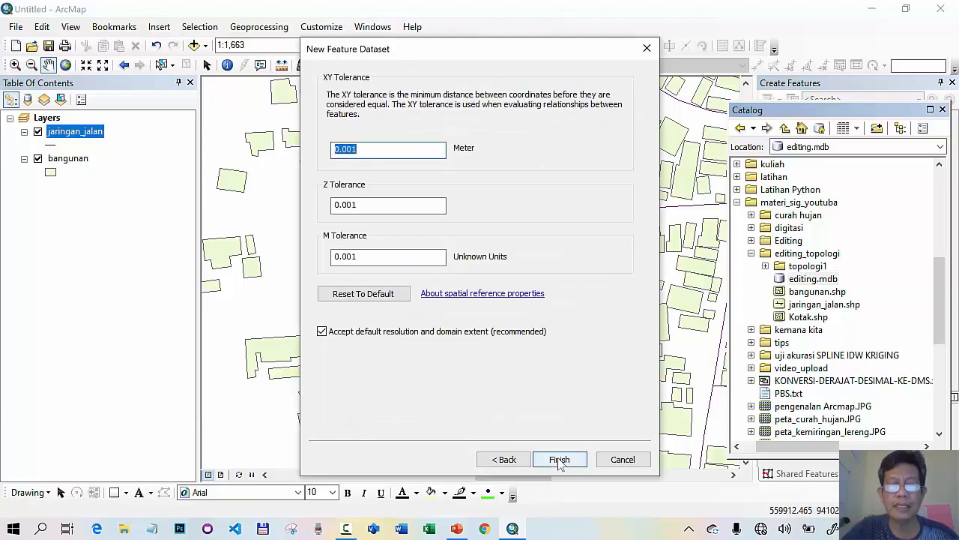
{"action": "left_click", "coordinate": [560, 460]}
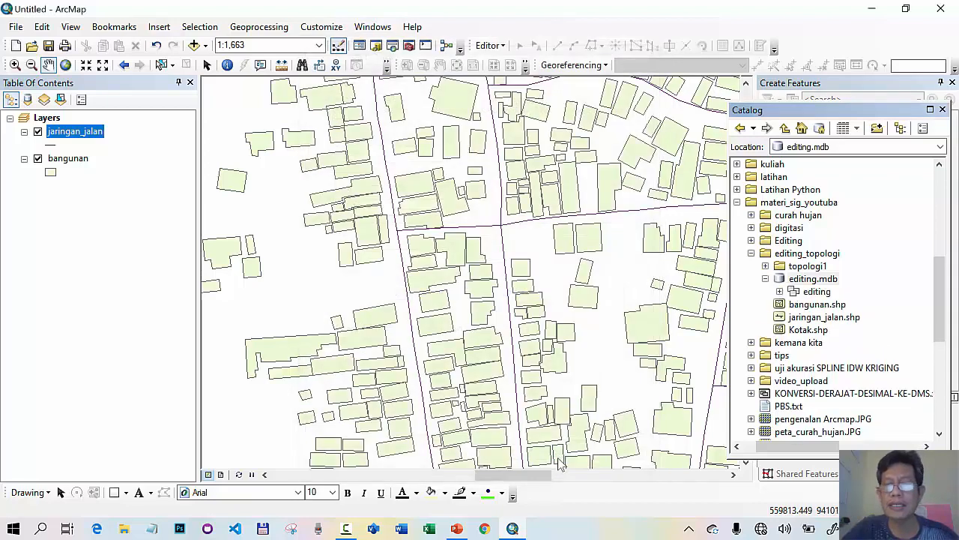
- Import the bangunan and jaringan_jalan layers together as feature classes into the editing feature dataset
{"action": "left_click", "coordinate": [822, 294]}
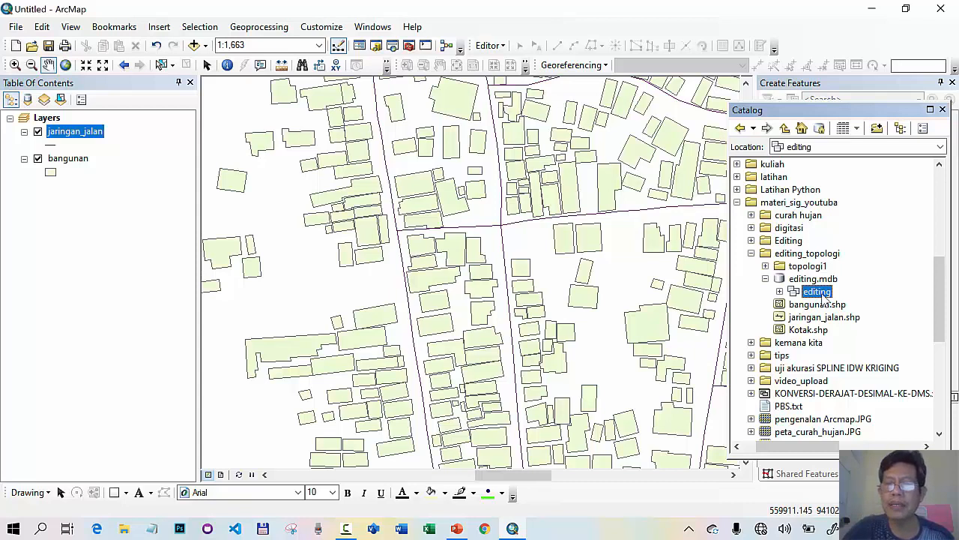
{"action": "right_click", "coordinate": [822, 295]}
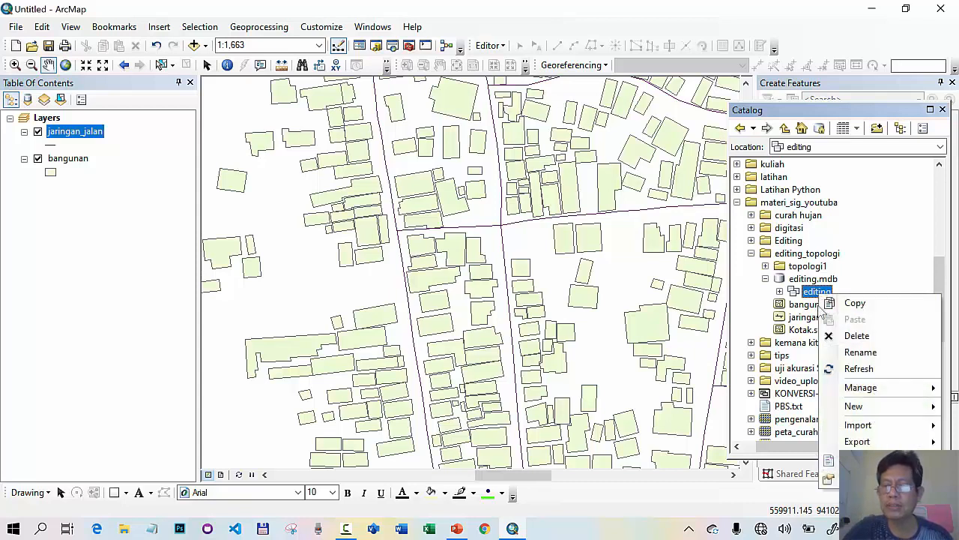
{"action": "mouse_move", "coordinate": [851, 429]}
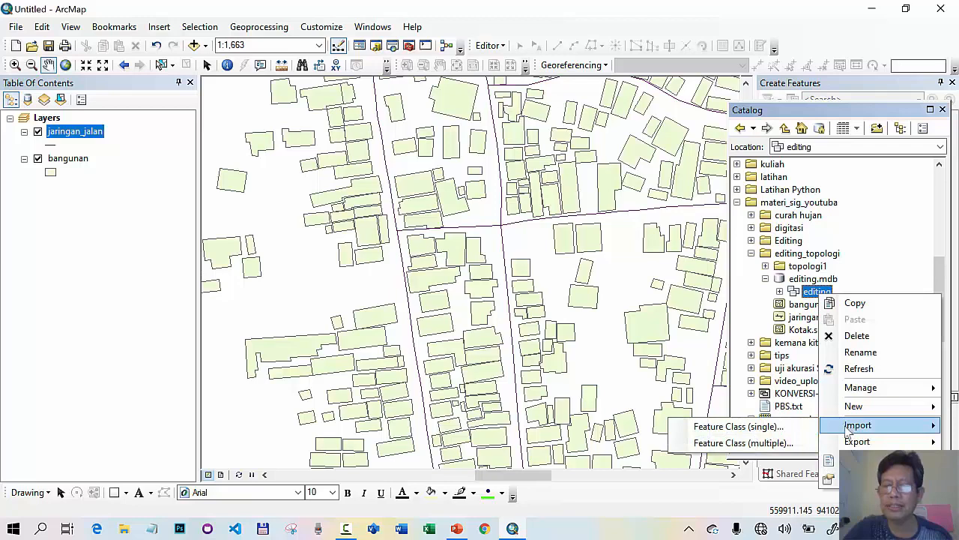
{"action": "left_click", "coordinate": [764, 445]}
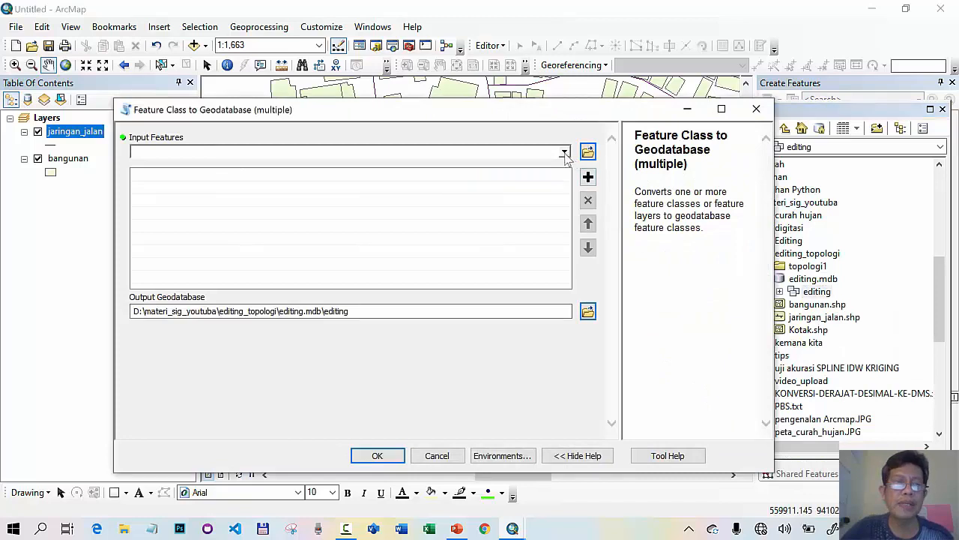
{"action": "left_click", "coordinate": [565, 153]}
{"action": "left_click", "coordinate": [189, 181]}
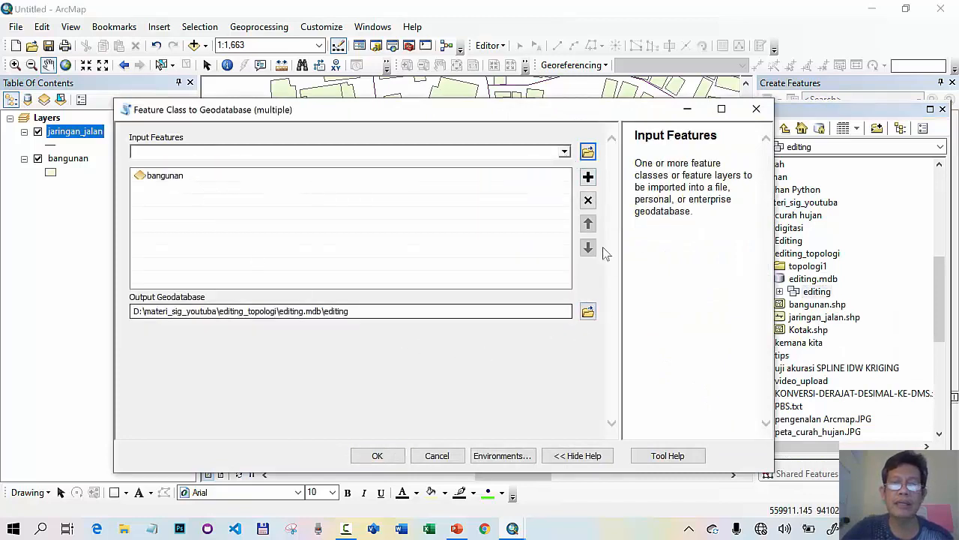
{"action": "left_click", "coordinate": [565, 153]}
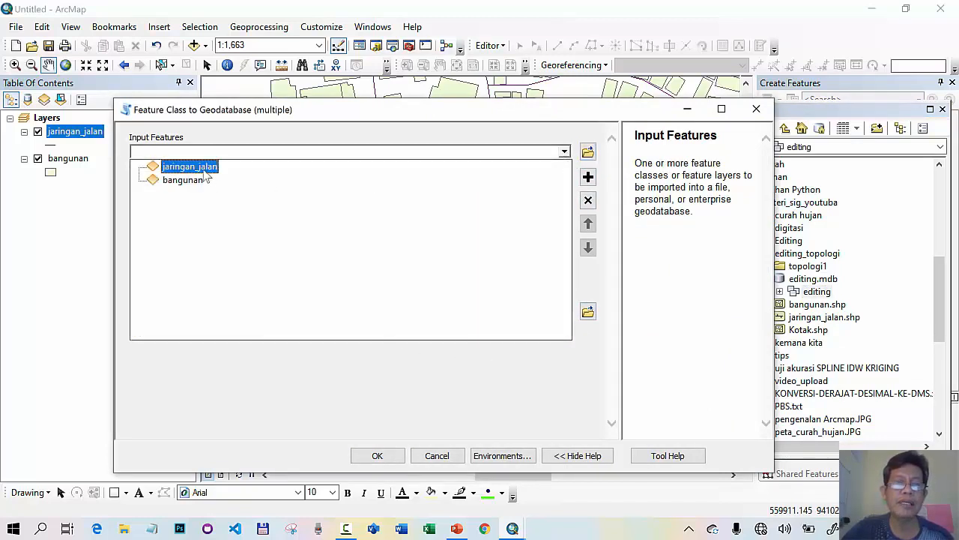
{"action": "left_click", "coordinate": [201, 162]}
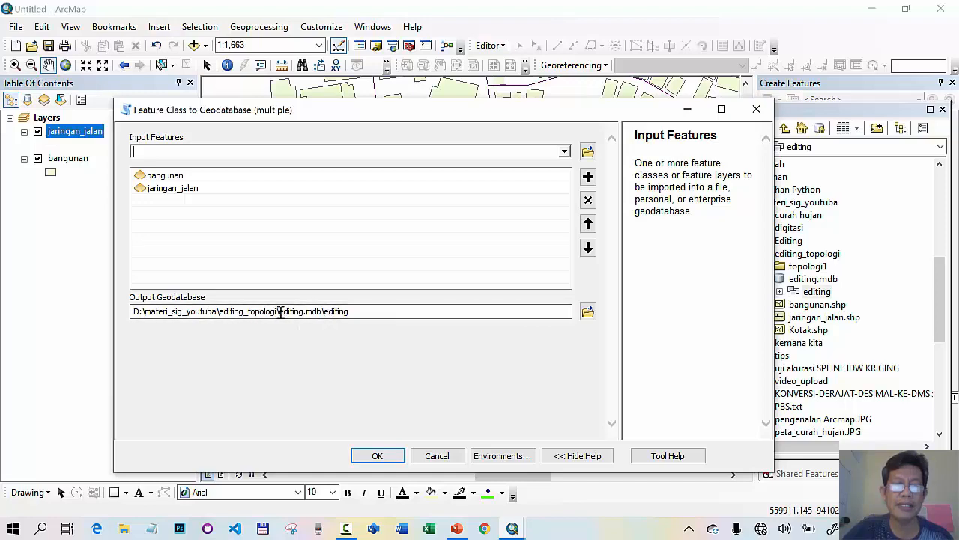
{"action": "left_click", "coordinate": [379, 455]}
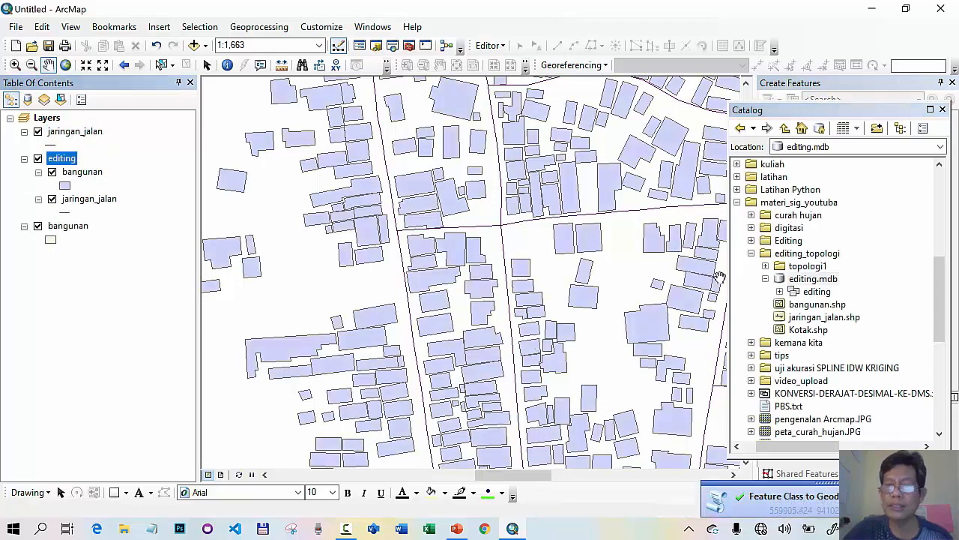
- Expand the editing feature dataset and compare its bangunan and jaringan_jalan feature classes with the original shapefiles
{"action": "left_click", "coordinate": [780, 291]}
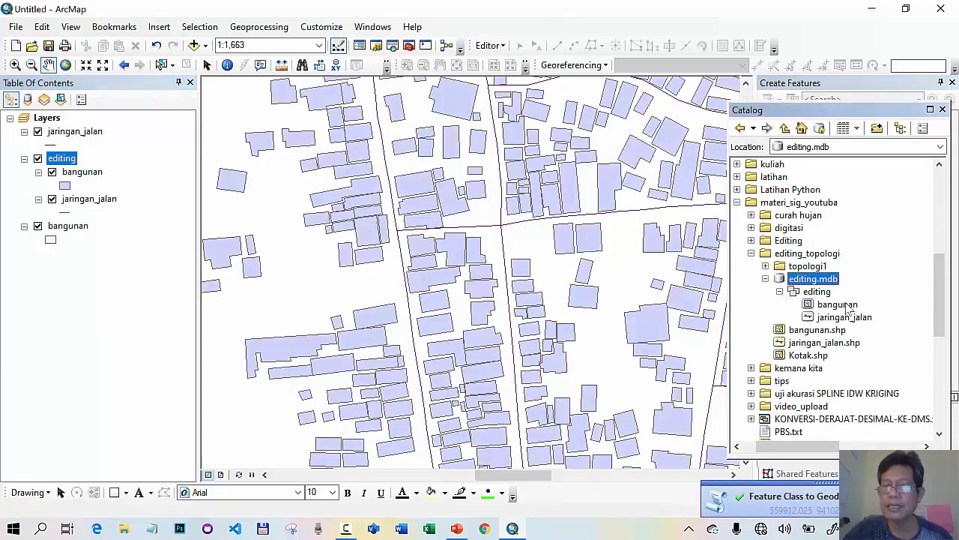
{"action": "left_click", "coordinate": [822, 336]}
{"action": "left_click", "coordinate": [817, 344]}
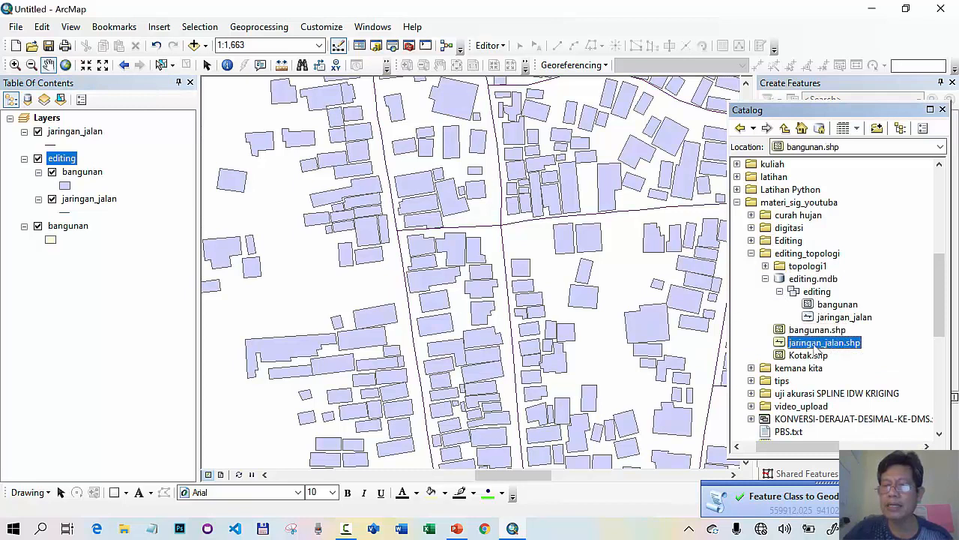
{"action": "left_click", "coordinate": [833, 307]}
{"action": "left_click", "coordinate": [835, 319]}
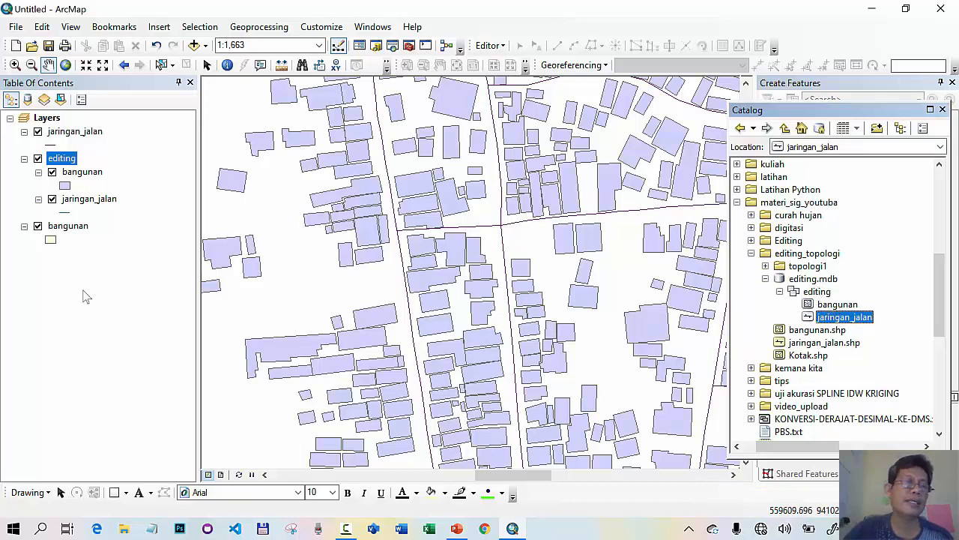
- Remove the original jaringan_jalan and bangunan layers and the editing group from the map
{"action": "left_click", "coordinate": [67, 134]}
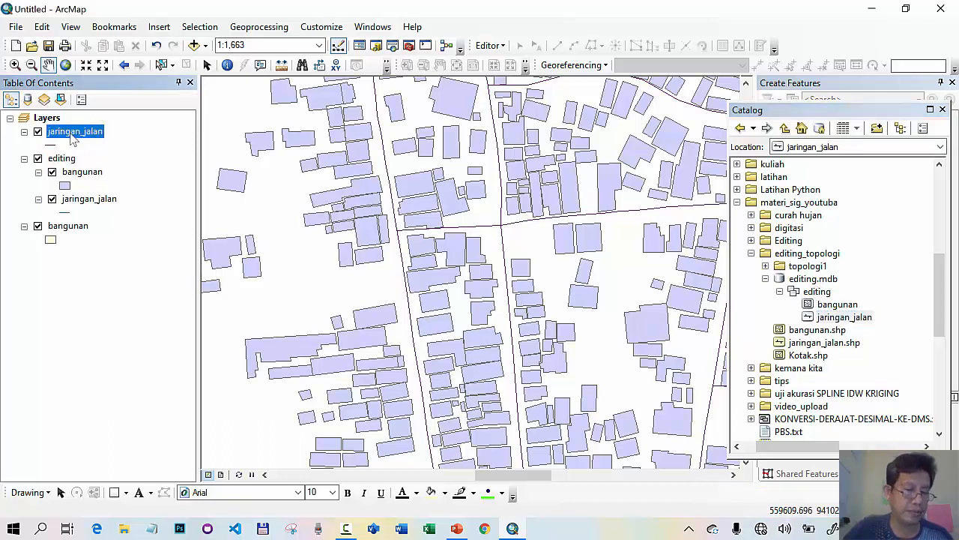
{"action": "left_click", "coordinate": [75, 226], "text": "shift"}
{"action": "right_click", "coordinate": [72, 225]}
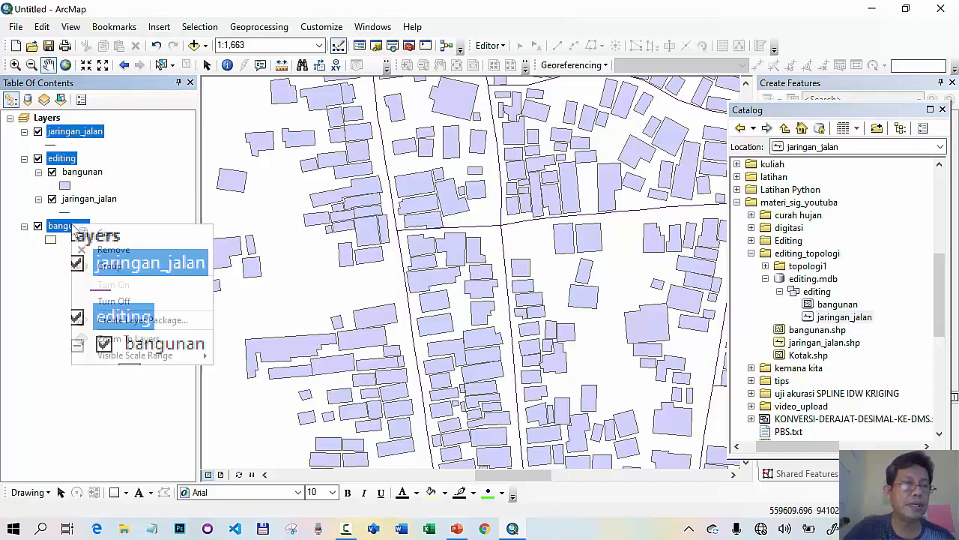
{"action": "left_click", "coordinate": [111, 249]}
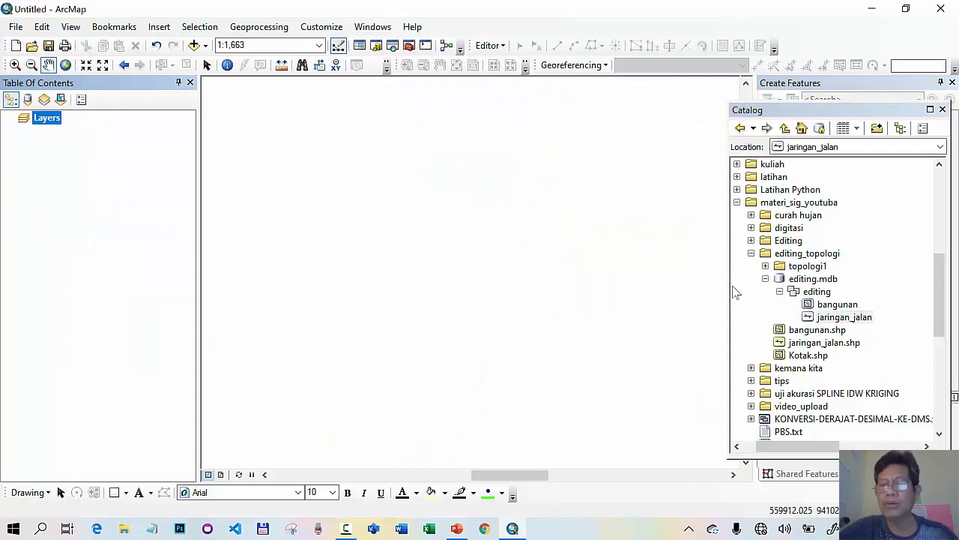
- Start a new topology in the editing feature dataset, name it editing_Topology_bangunan and keep the default cluster tolerance
{"action": "left_click", "coordinate": [825, 293]}
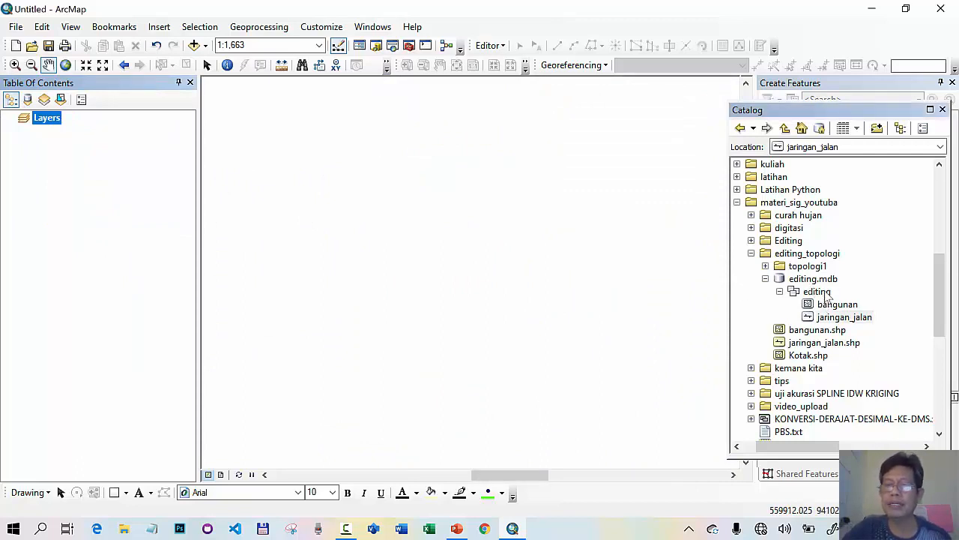
{"action": "right_click", "coordinate": [828, 294]}
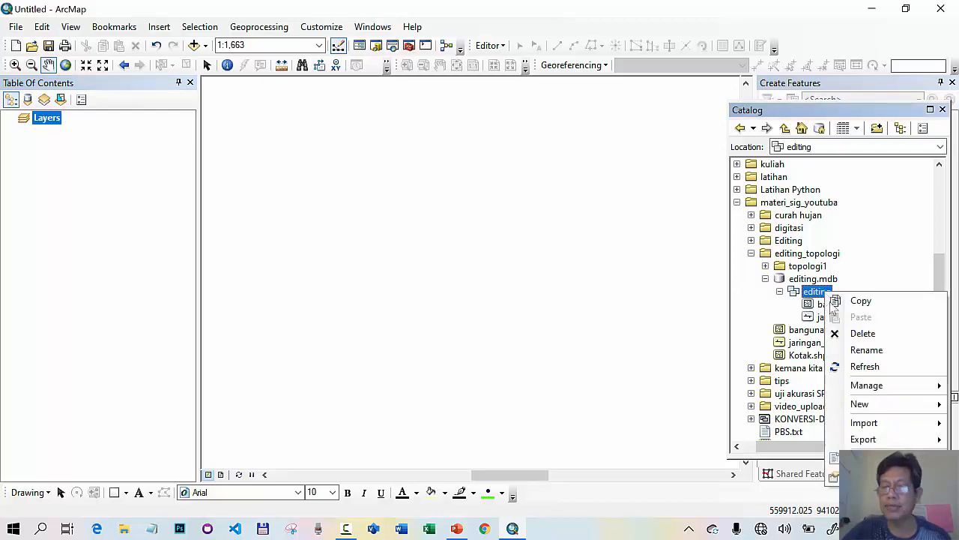
{"action": "mouse_move", "coordinate": [873, 405]}
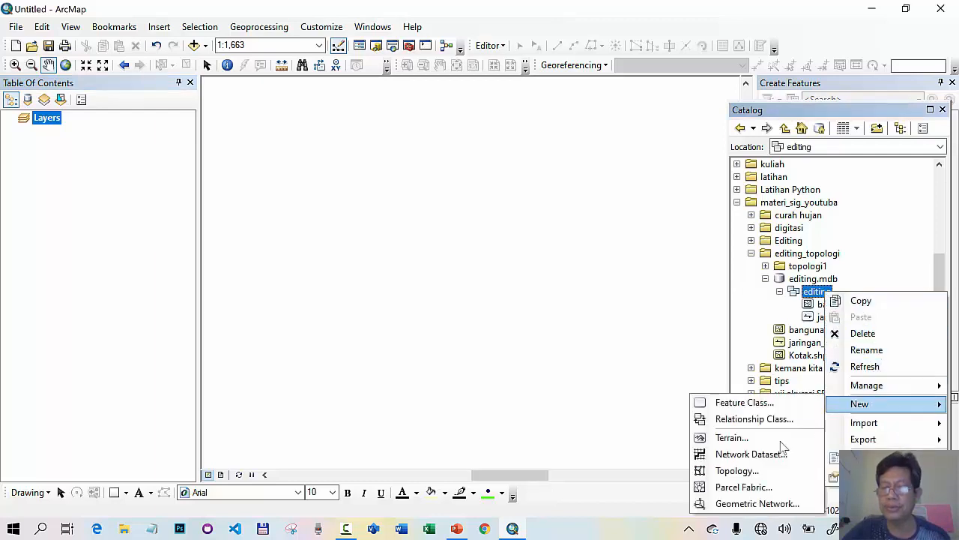
{"action": "left_click", "coordinate": [735, 470]}
{"action": "left_click", "coordinate": [551, 392]}
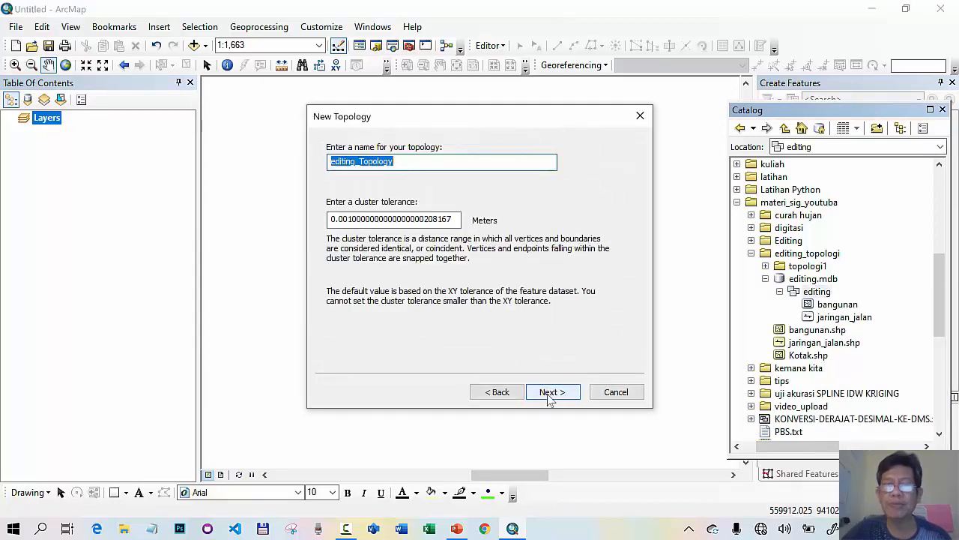
{"action": "left_click", "coordinate": [416, 165]}
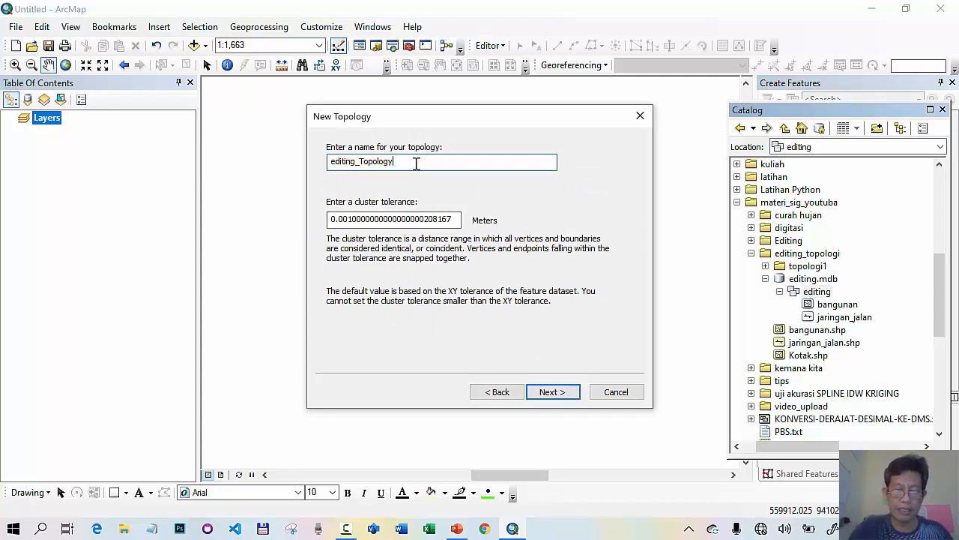
{"action": "type", "text": "_bangunan"}
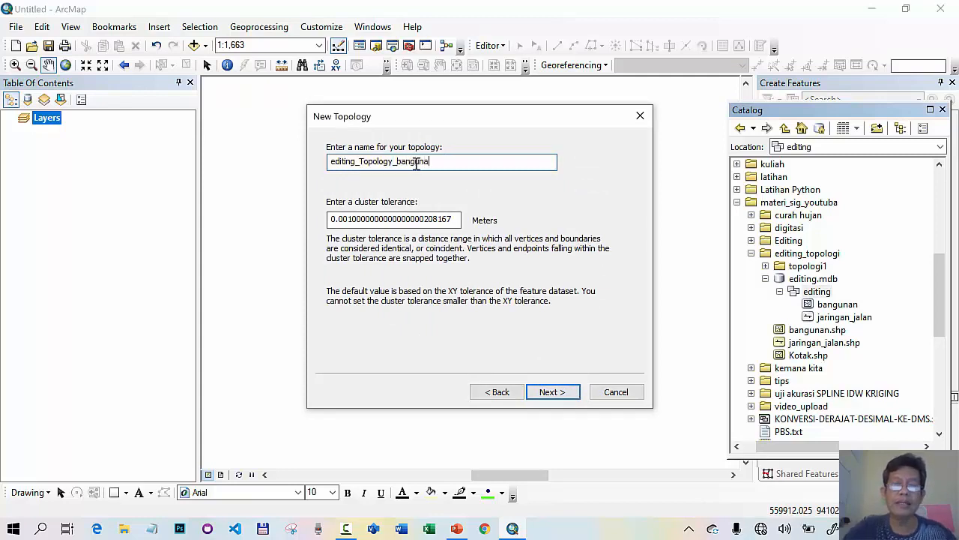
{"action": "left_click", "coordinate": [545, 392]}
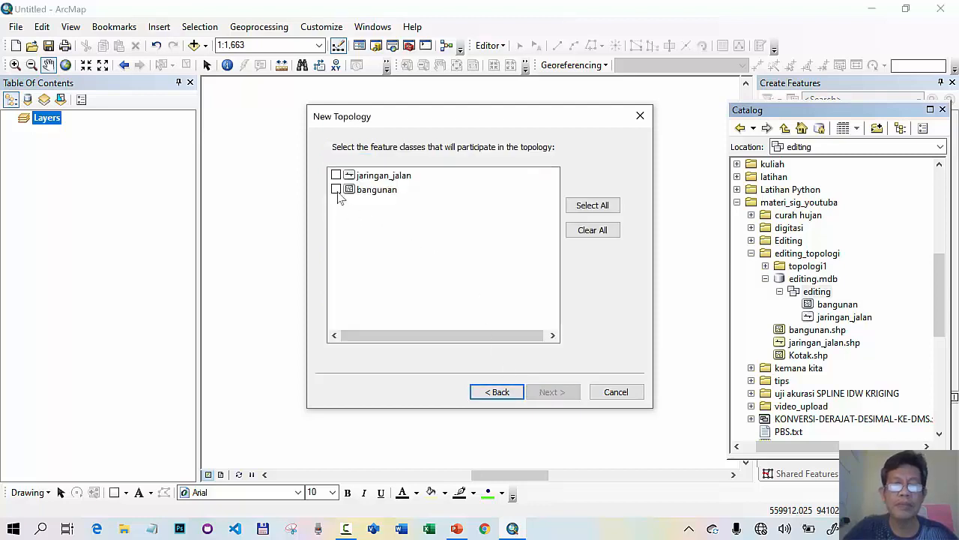
- Include only the bangunan feature class in the topology and keep the default rank settings
{"action": "left_click", "coordinate": [336, 190]}
{"action": "left_click", "coordinate": [548, 398]}
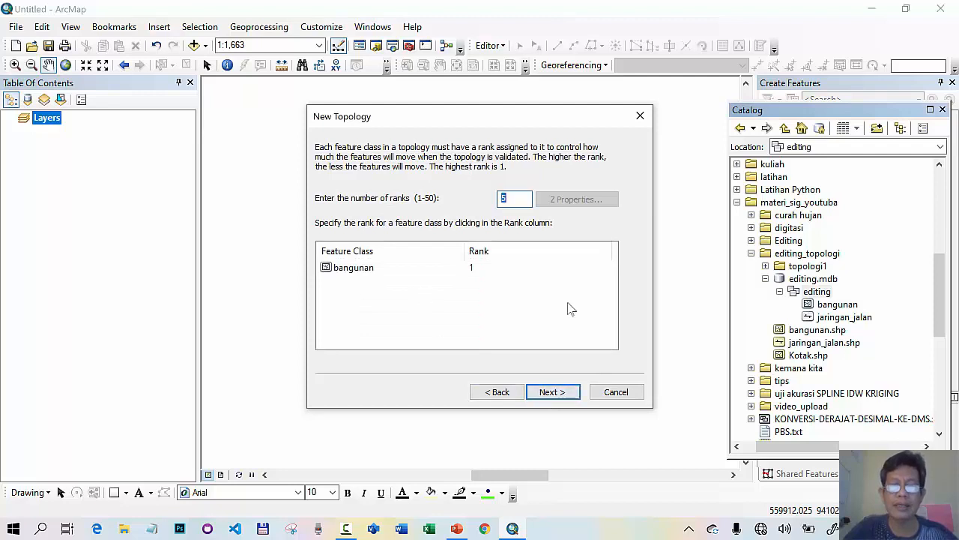
{"action": "left_click", "coordinate": [545, 395]}
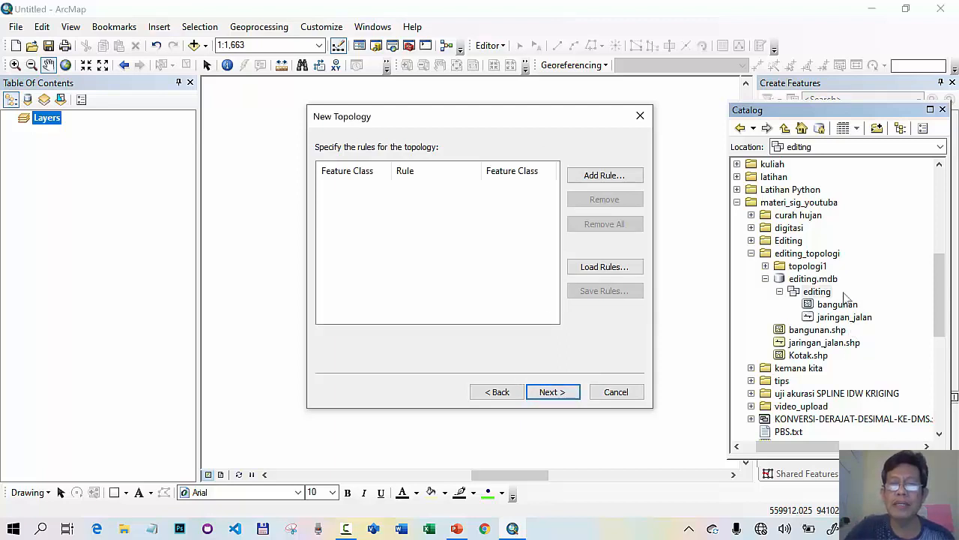
- Add a Must Not Overlap rule for the bangunan feature class with its errors shown
{"action": "left_click", "coordinate": [613, 179]}
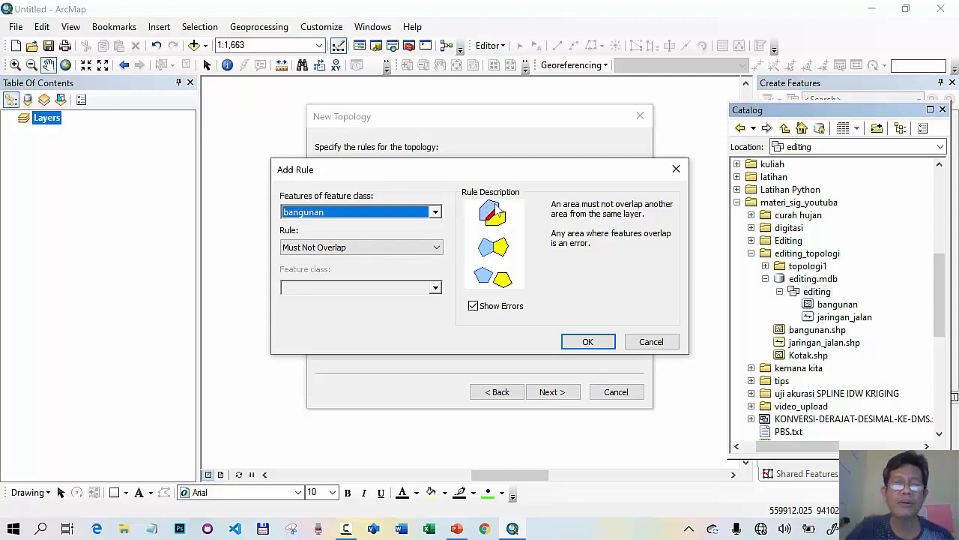
{"action": "left_click", "coordinate": [437, 248]}
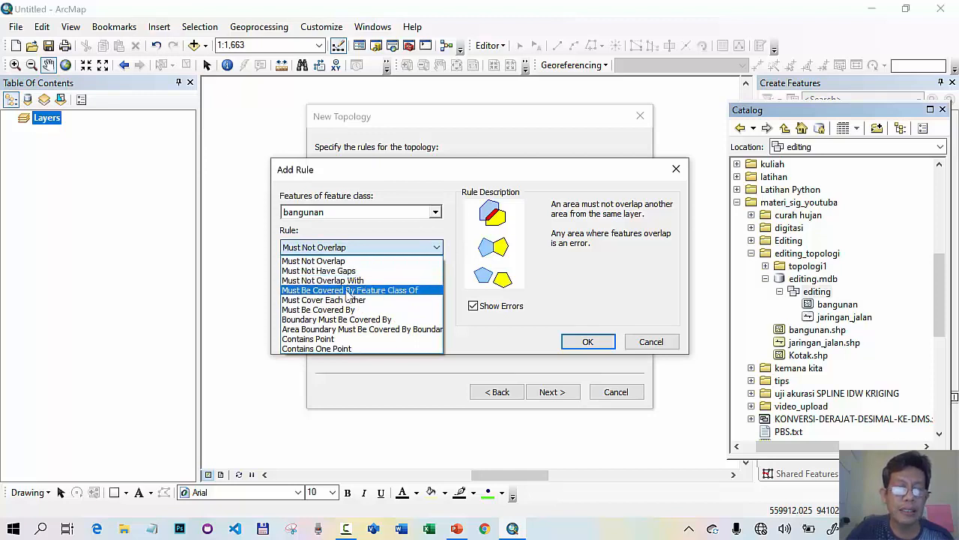
{"action": "left_click", "coordinate": [400, 252]}
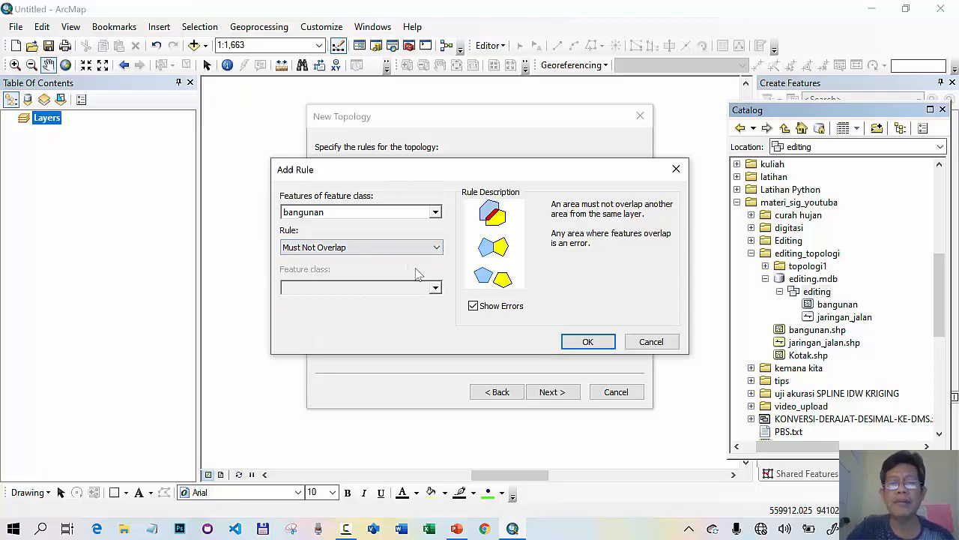
{"action": "left_click", "coordinate": [587, 343]}
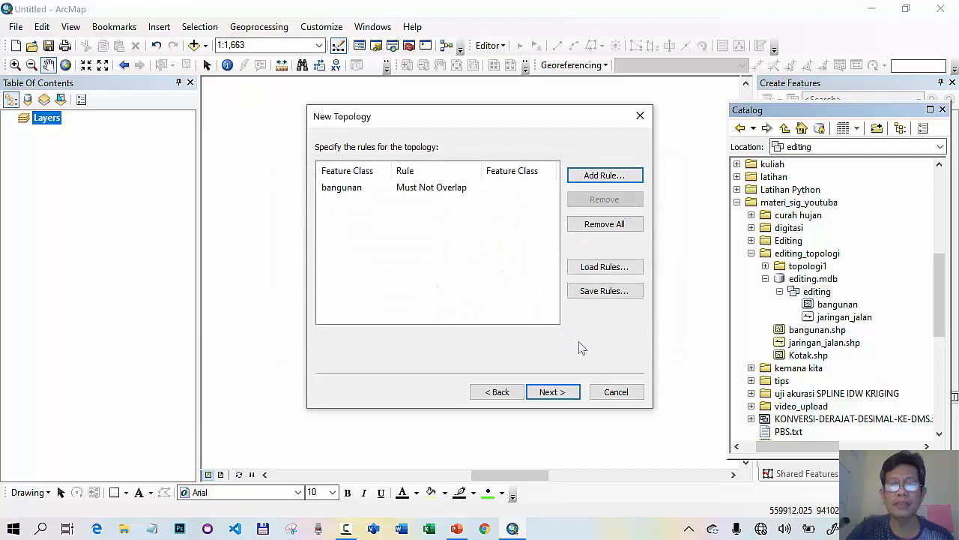
- Create and validate the topology, and add it to the map together with its participating feature class
{"action": "left_click", "coordinate": [559, 393]}
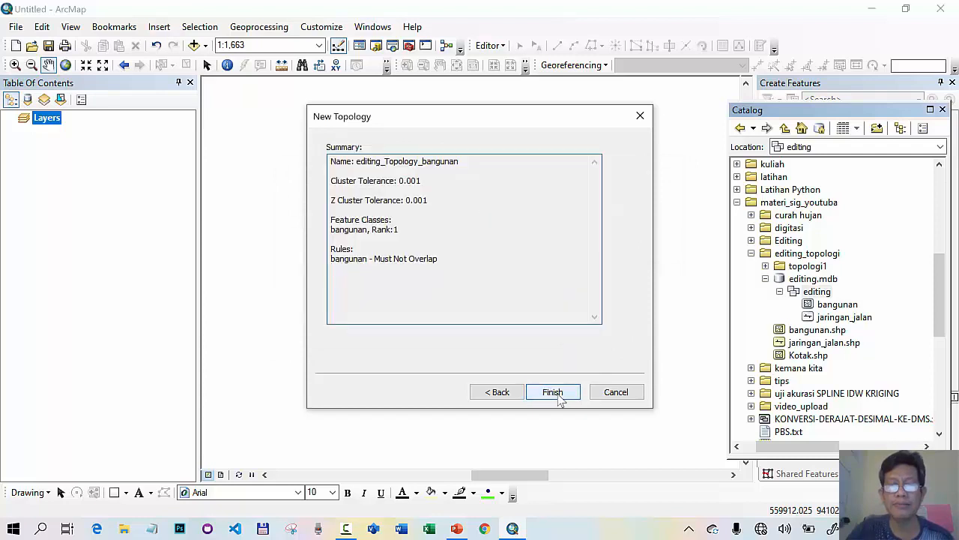
{"action": "left_click", "coordinate": [557, 396]}
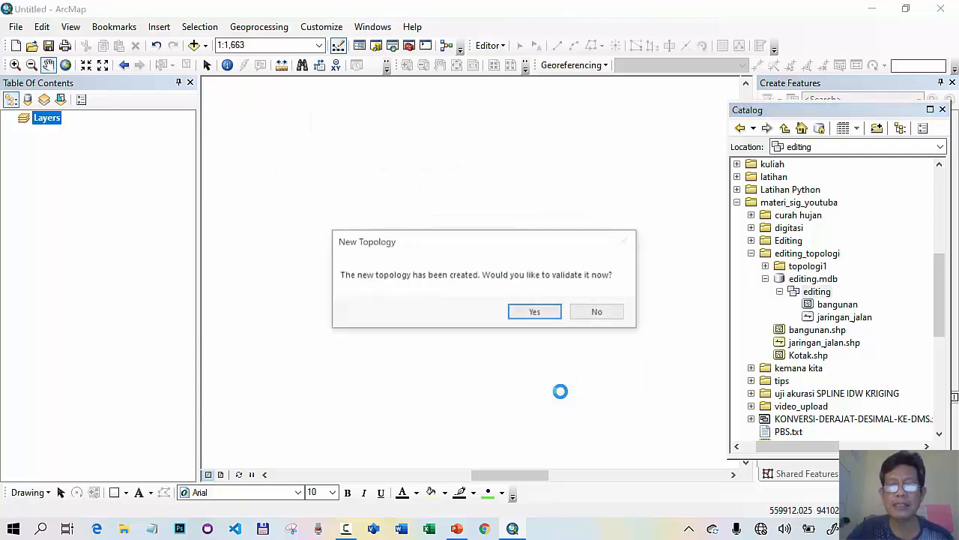
{"action": "left_click", "coordinate": [539, 313]}
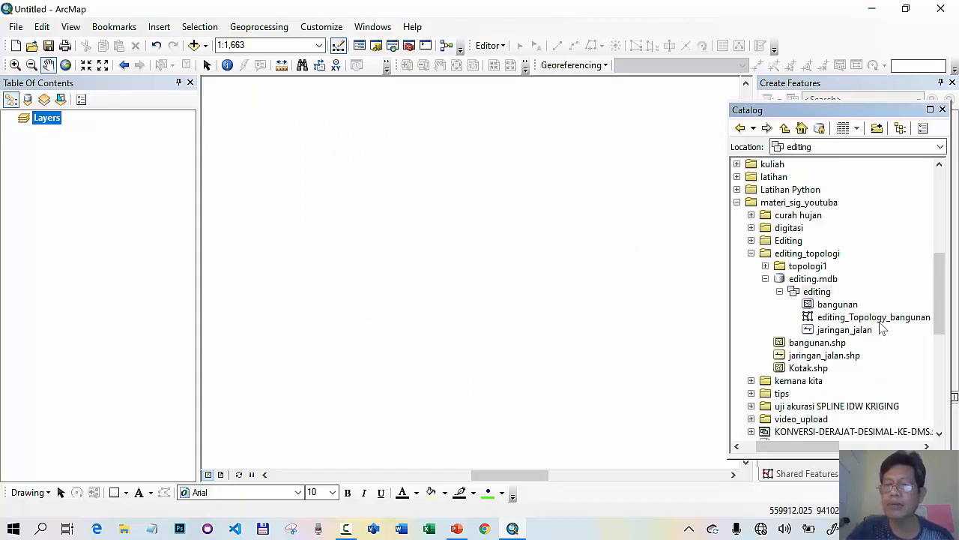
{"action": "left_click_drag", "start_coordinate": [873, 318], "coordinate": [474, 366]}
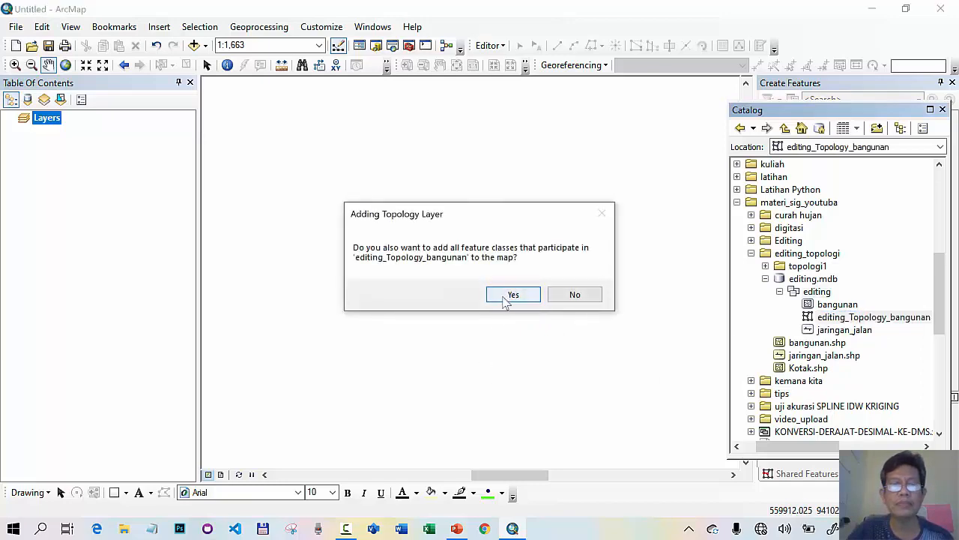
{"action": "left_click", "coordinate": [514, 294]}
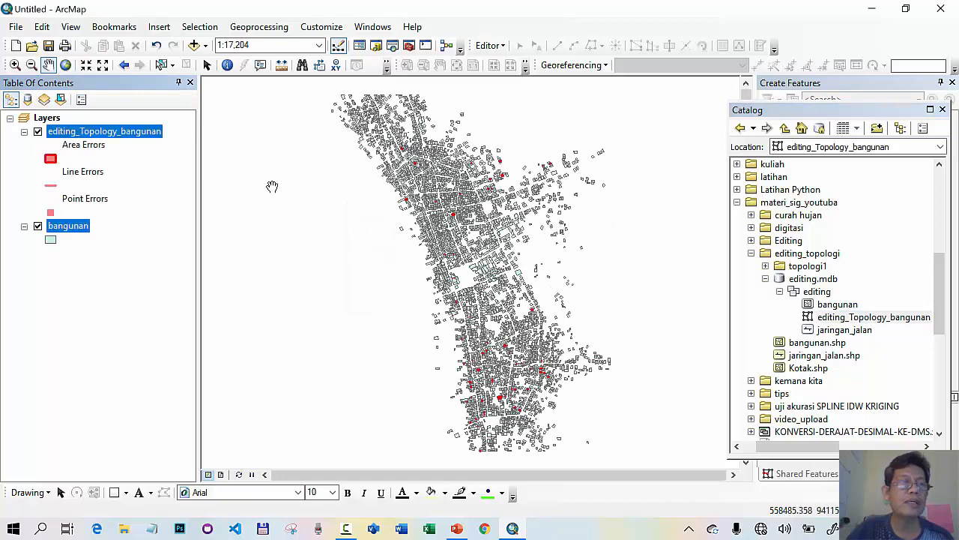
- Examine the overlap errors marked in red among the buildings in the southern part of the map
{"action": "left_click", "coordinate": [15, 64]}
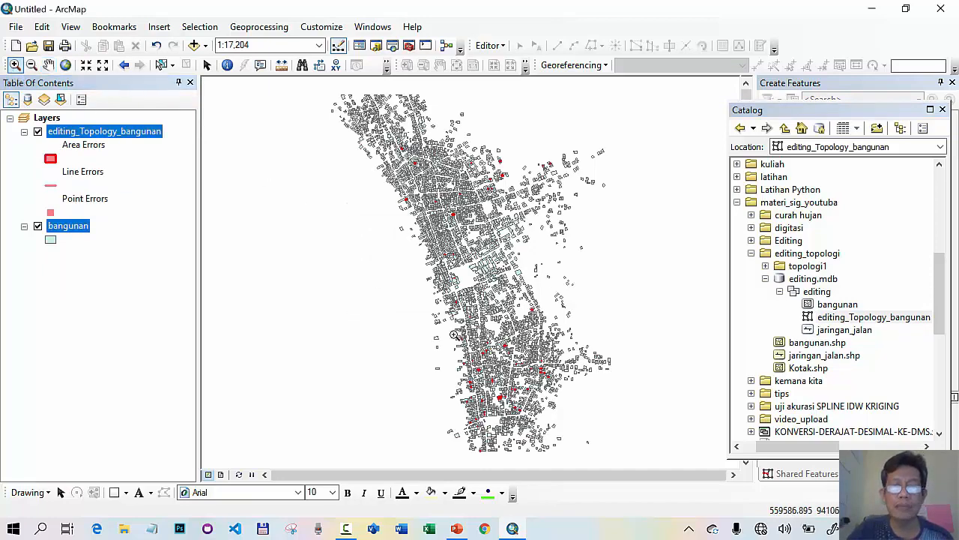
{"action": "left_click_drag", "start_coordinate": [454, 315], "coordinate": [574, 439]}
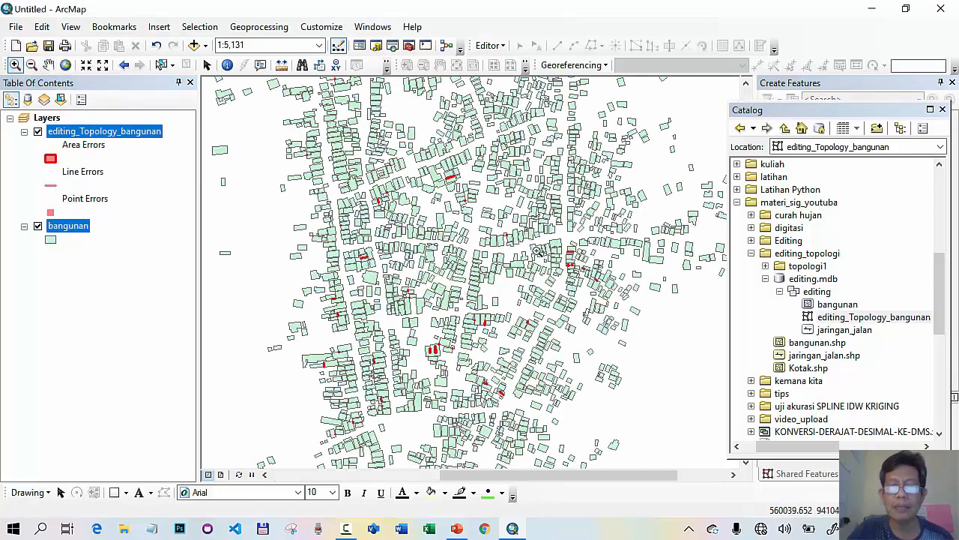
{"action": "left_click_drag", "start_coordinate": [527, 229], "coordinate": [633, 339]}
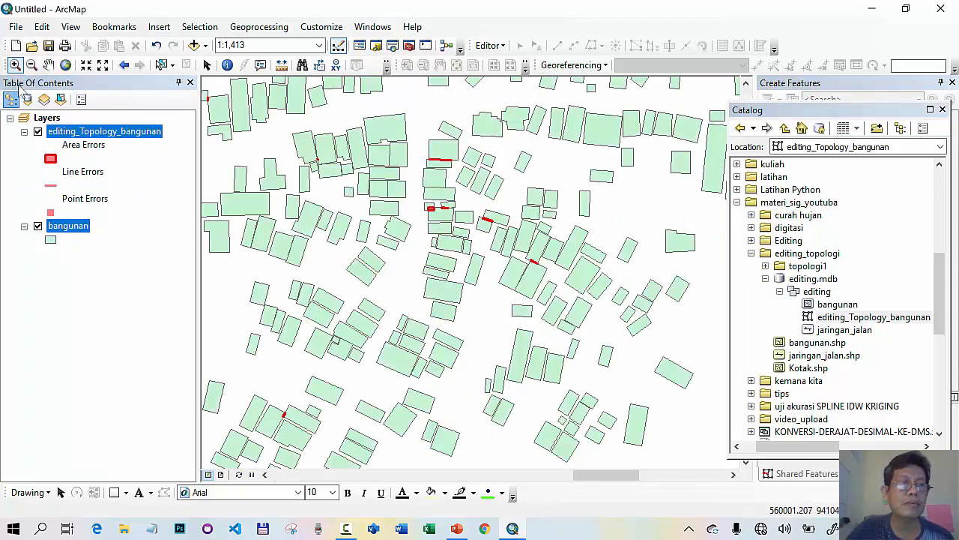
{"action": "left_click", "coordinate": [48, 64]}
{"action": "left_click_drag", "start_coordinate": [271, 400], "coordinate": [465, 287]}
{"action": "left_click_drag", "start_coordinate": [453, 201], "coordinate": [428, 289]}
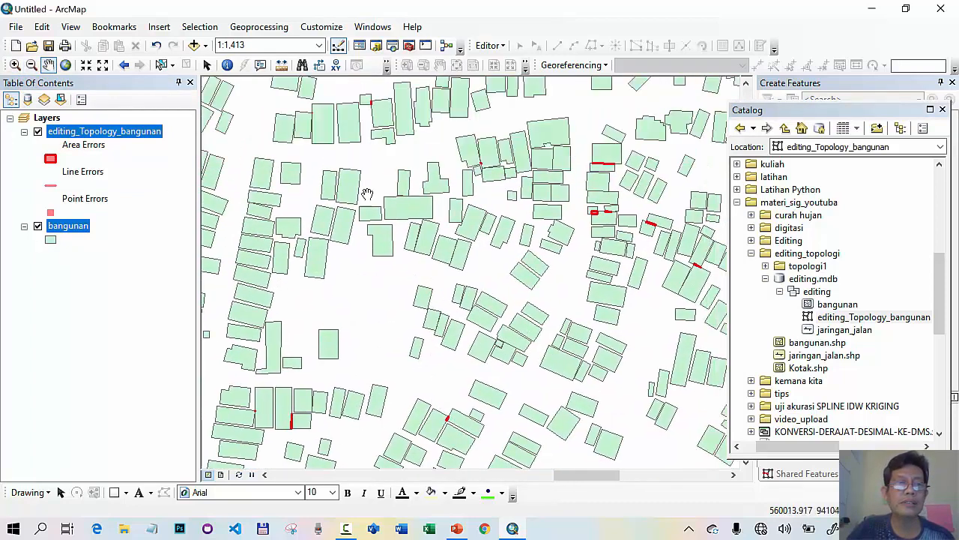
{"action": "left_click_drag", "start_coordinate": [359, 183], "coordinate": [420, 218]}
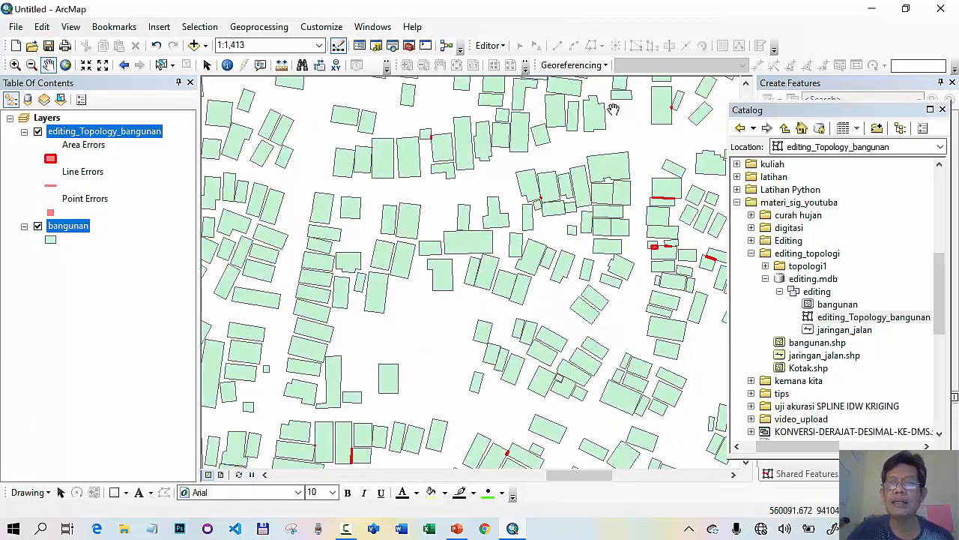
{"action": "right_click", "coordinate": [815, 47]}
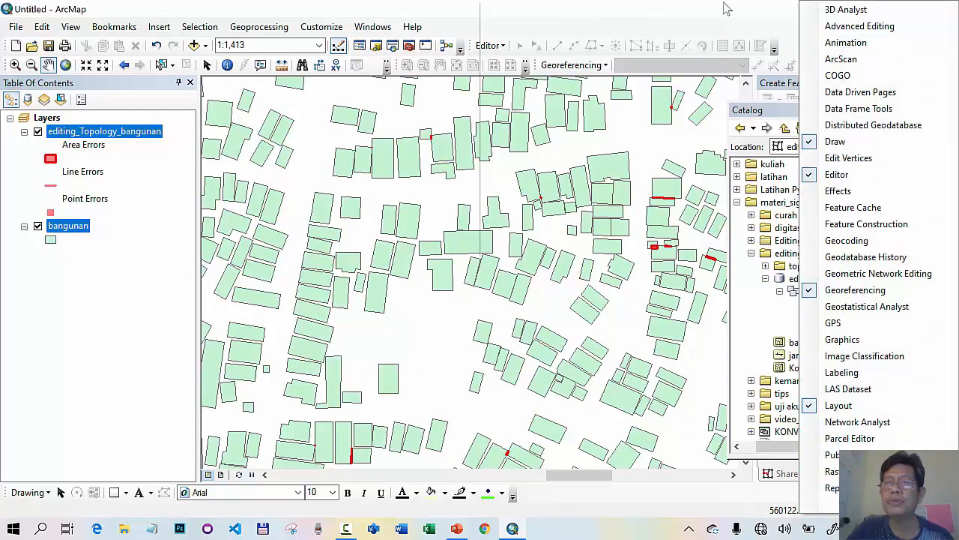
{"action": "left_click", "coordinate": [717, 27]}
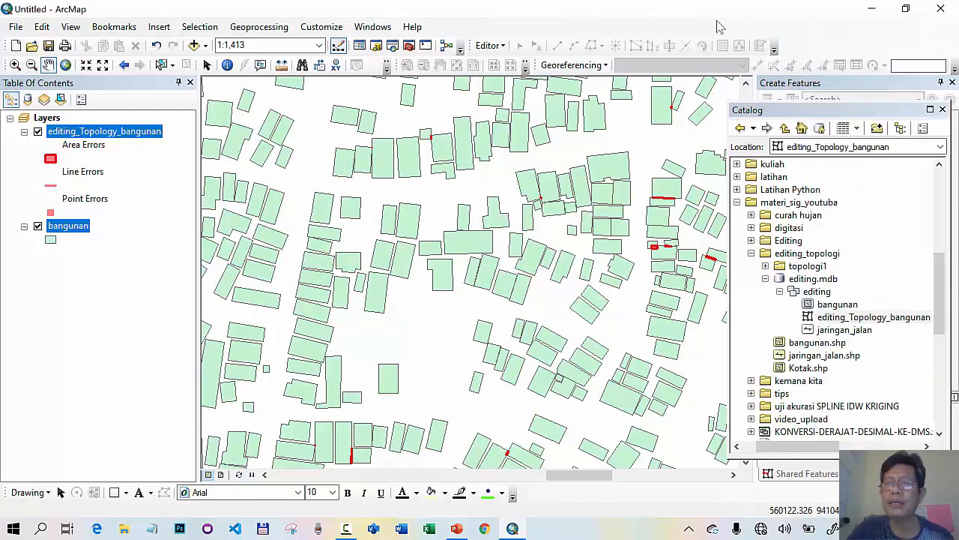
{"action": "right_click", "coordinate": [786, 25]}
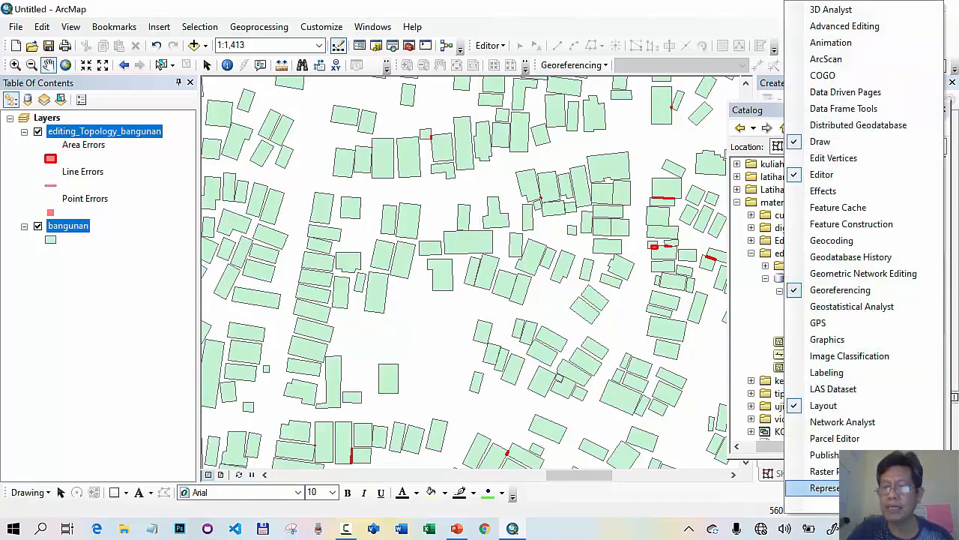
{"action": "mouse_move", "coordinate": [864, 505]}
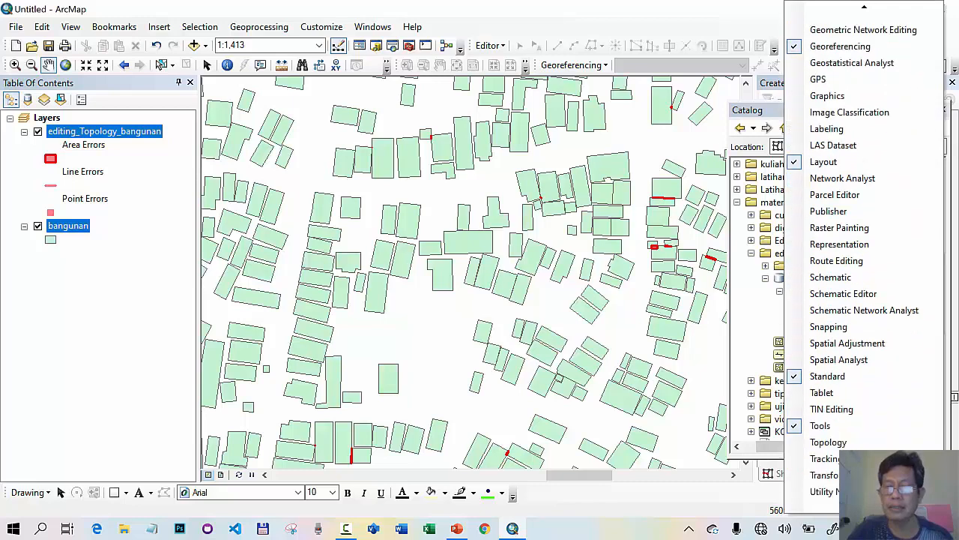
{"action": "left_click", "coordinate": [626, 29]}
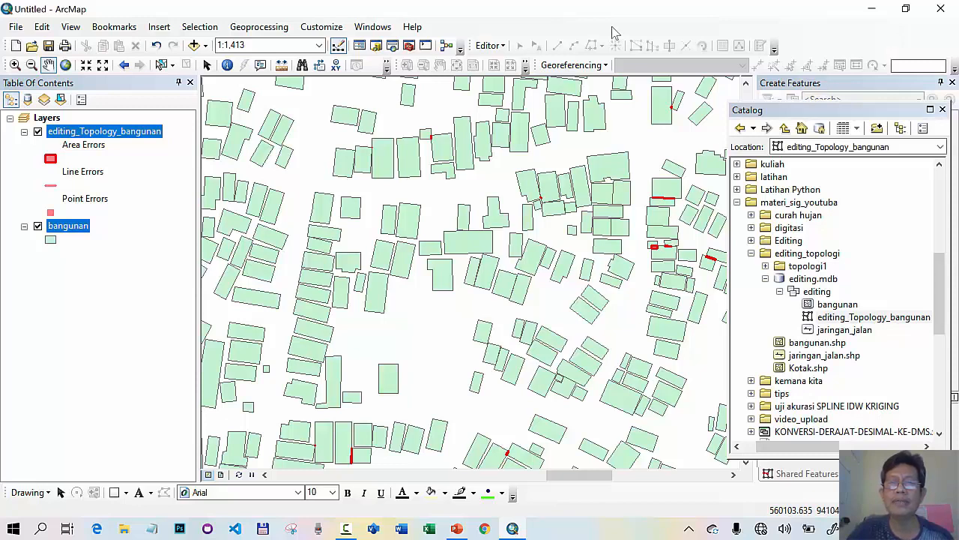
- Show the Topology toolbar and place it at the upper-left corner of the map view
{"action": "right_click", "coordinate": [614, 33]}
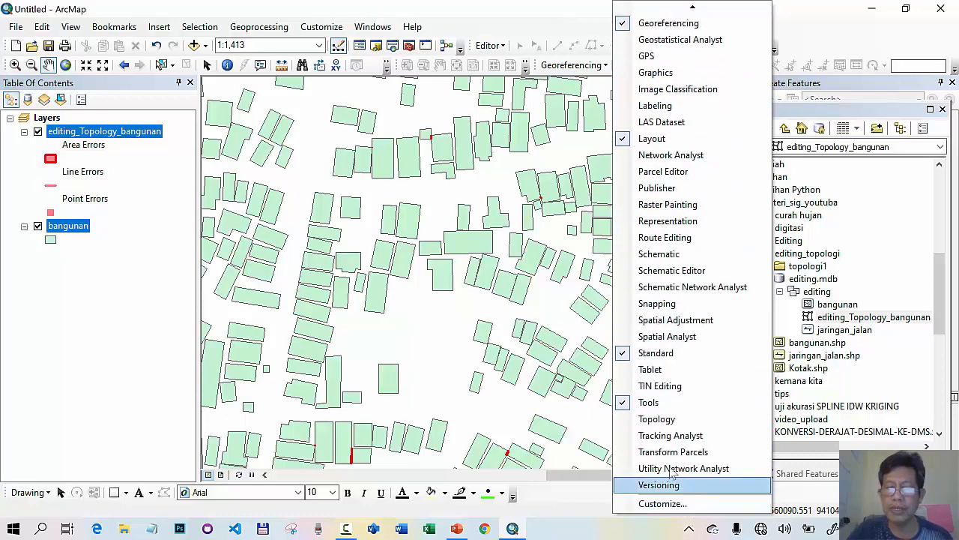
{"action": "left_click", "coordinate": [628, 428]}
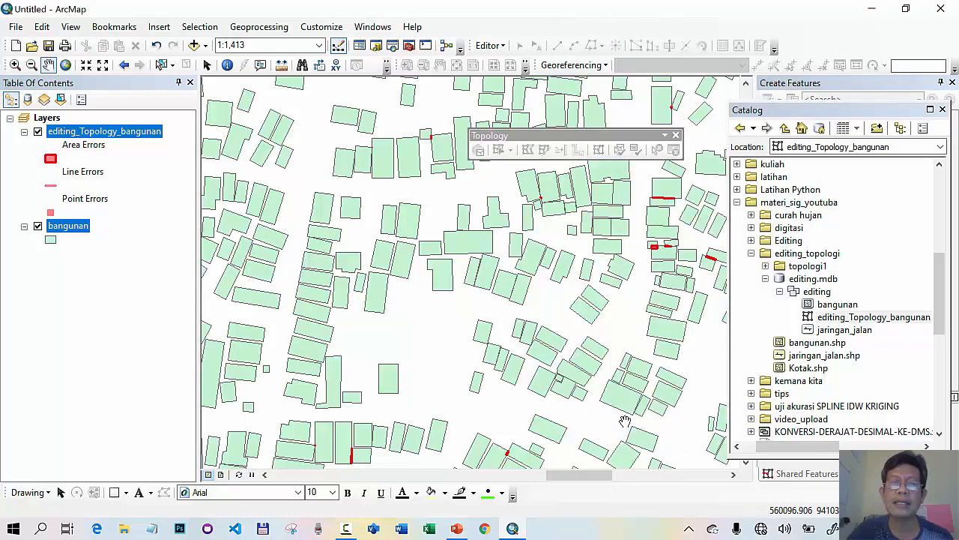
{"action": "left_click_drag", "start_coordinate": [552, 135], "coordinate": [285, 91]}
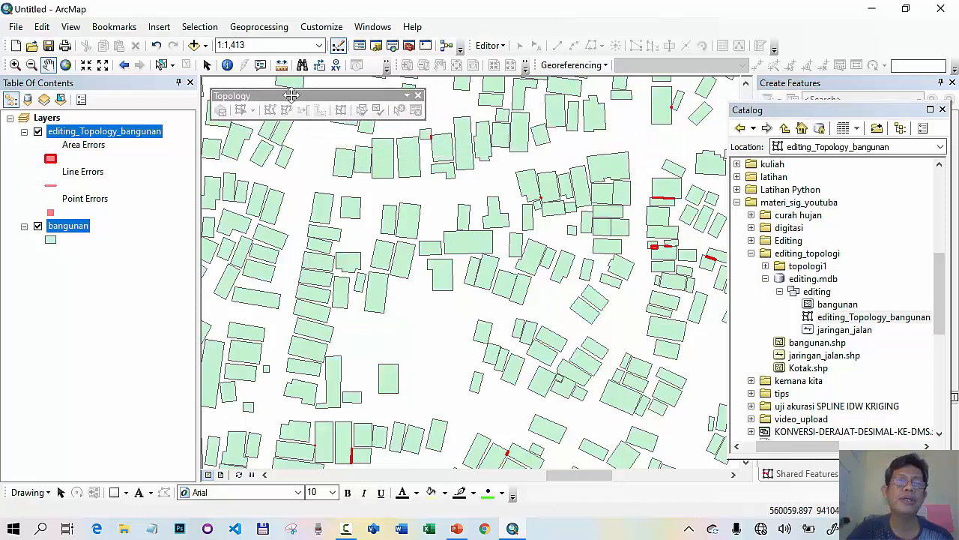
- Start an edit session on the bangunan layer
{"action": "right_click", "coordinate": [72, 234]}
{"action": "left_click", "coordinate": [78, 240]}
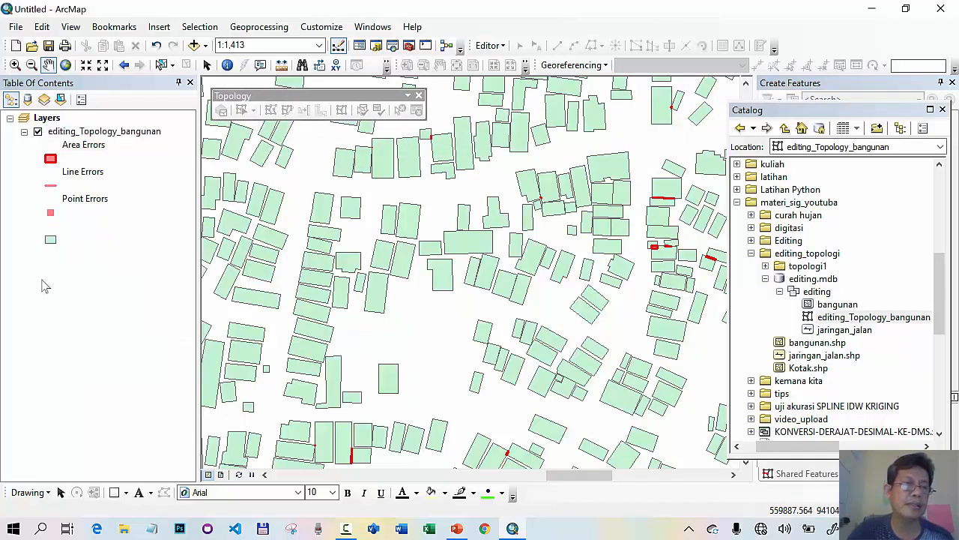
{"action": "right_click", "coordinate": [87, 234]}
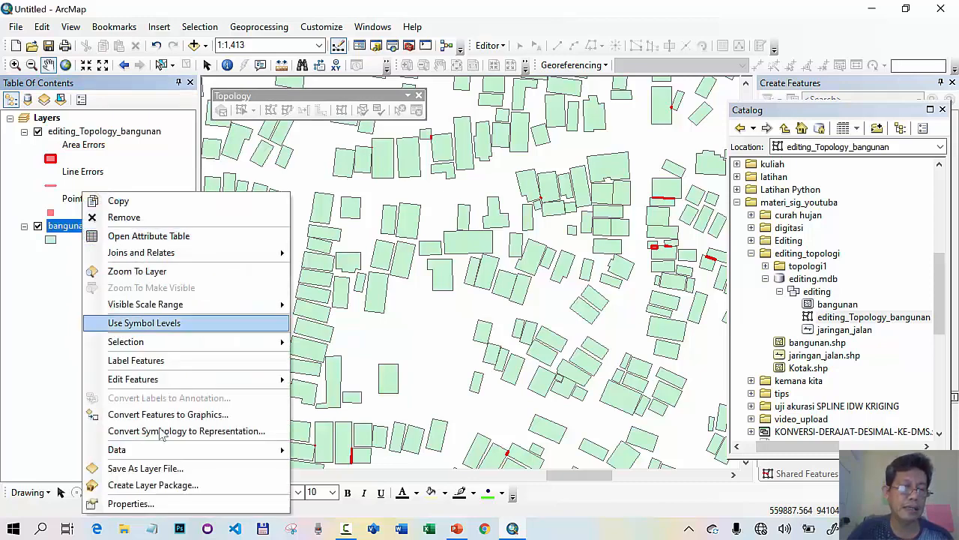
{"action": "mouse_move", "coordinate": [261, 380]}
{"action": "left_click", "coordinate": [333, 384]}
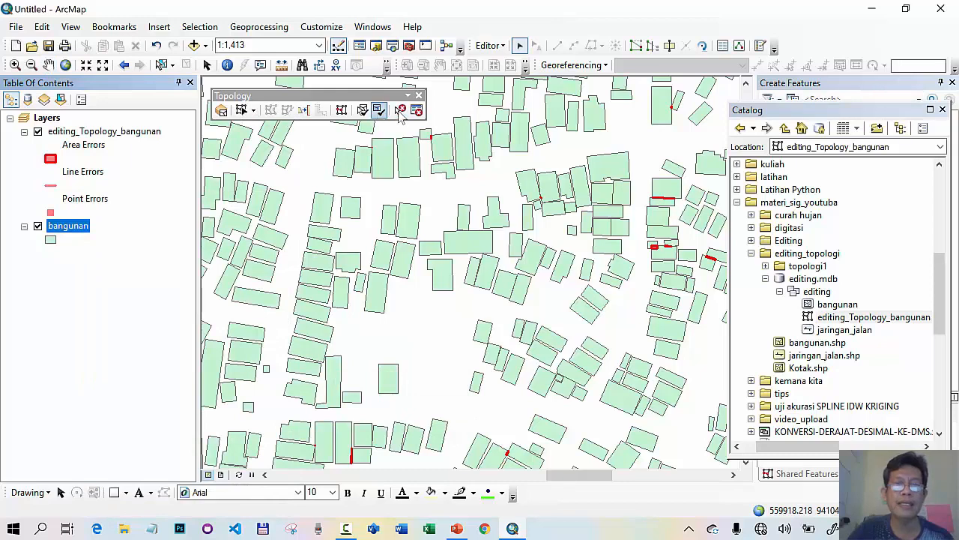
- Search the Error Inspector for errors from all rules without limiting it to the visible extent, and close the inspector
{"action": "left_click", "coordinate": [417, 110]}
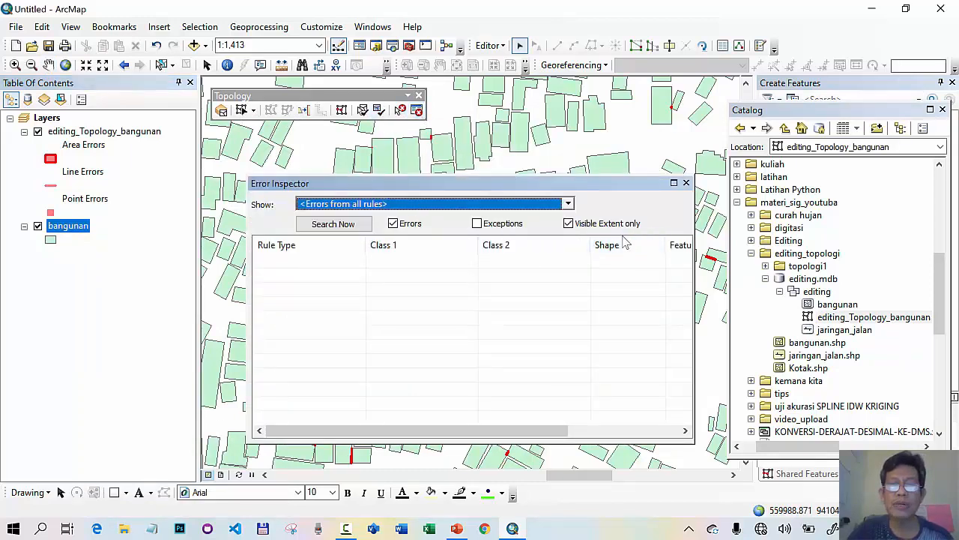
{"action": "left_click", "coordinate": [569, 224]}
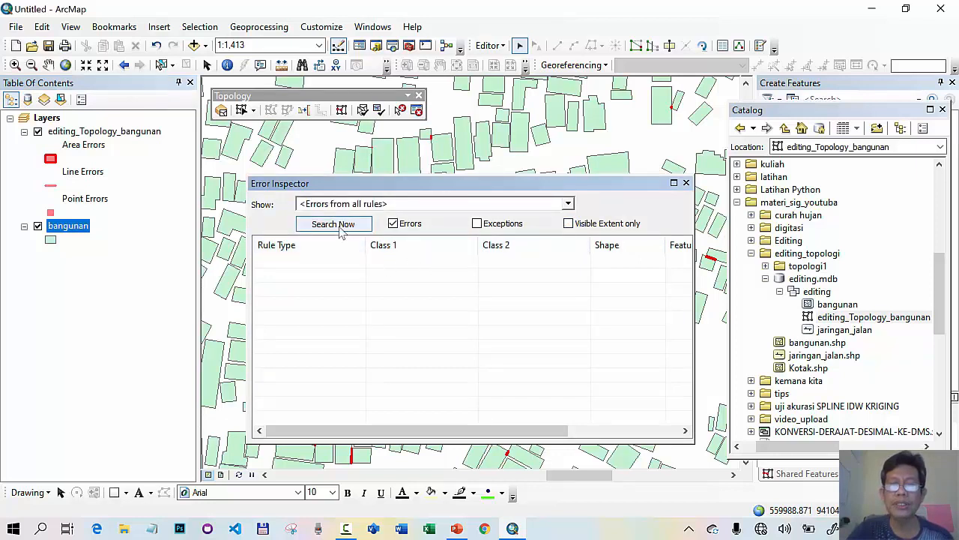
{"action": "left_click", "coordinate": [339, 228]}
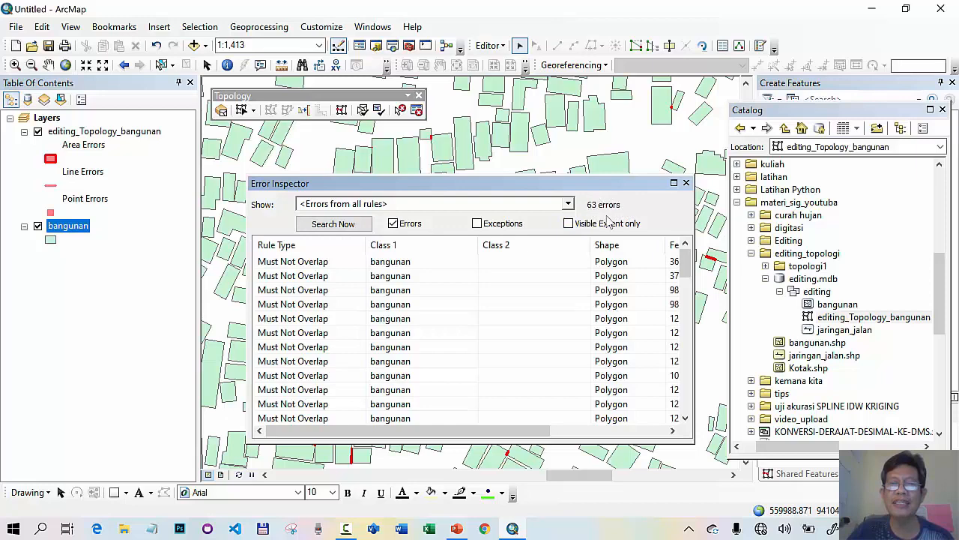
{"action": "left_click", "coordinate": [685, 184]}
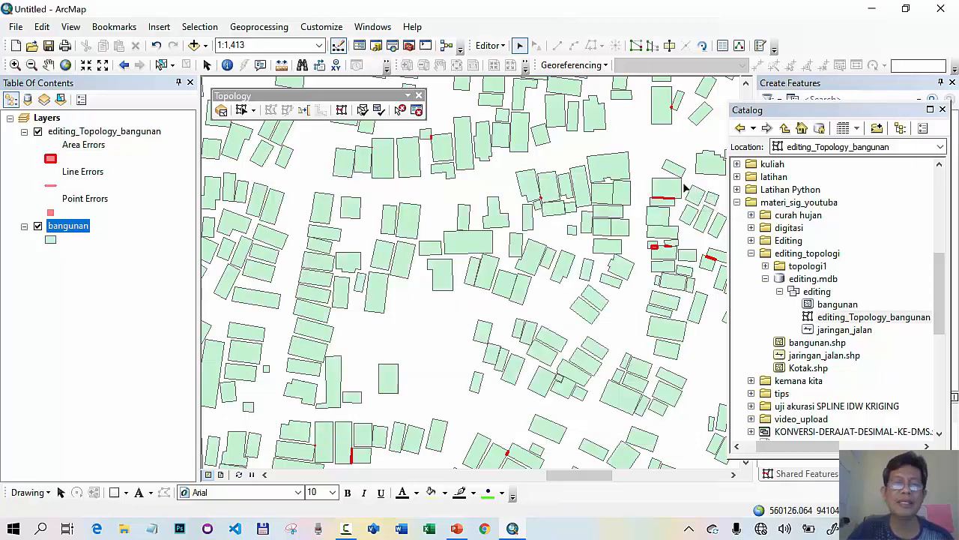
- Examine the red overlap errors among the buildings in the surrounding blocks of the map
{"action": "left_click", "coordinate": [48, 65]}
{"action": "left_click_drag", "start_coordinate": [587, 257], "coordinate": [466, 313]}
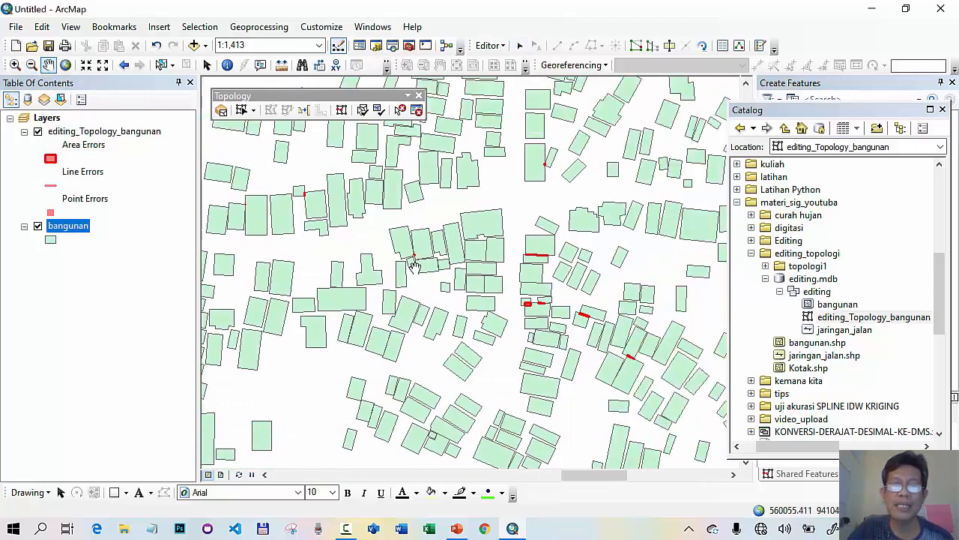
{"action": "left_click_drag", "start_coordinate": [414, 265], "coordinate": [529, 350]}
{"action": "left_click_drag", "start_coordinate": [437, 249], "coordinate": [607, 205]}
{"action": "left_click_drag", "start_coordinate": [394, 294], "coordinate": [555, 203]}
{"action": "left_click_drag", "start_coordinate": [464, 236], "coordinate": [574, 299]}
{"action": "left_click_drag", "start_coordinate": [509, 260], "coordinate": [536, 352]}
{"action": "left_click_drag", "start_coordinate": [508, 220], "coordinate": [532, 268]}
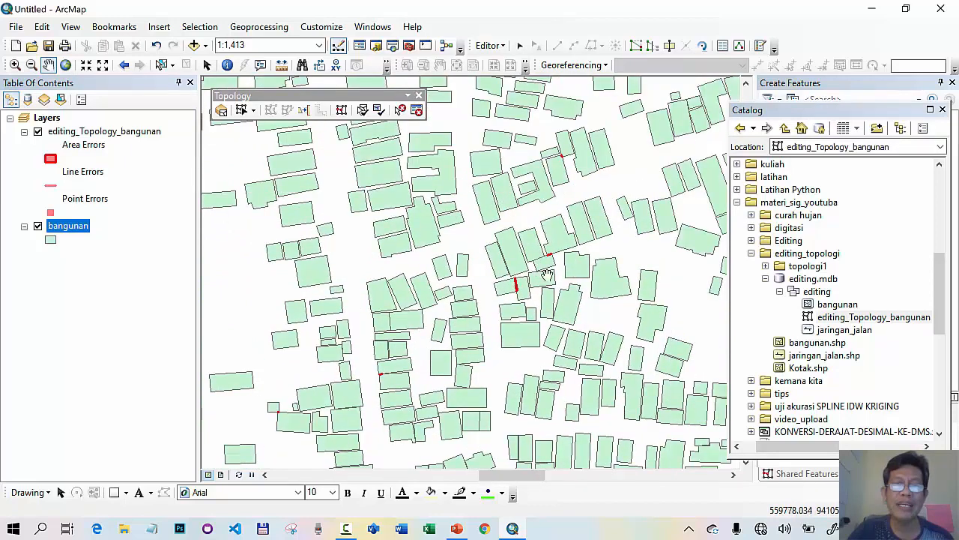
{"action": "left_click_drag", "start_coordinate": [536, 197], "coordinate": [539, 315]}
{"action": "left_click_drag", "start_coordinate": [537, 237], "coordinate": [464, 147]}
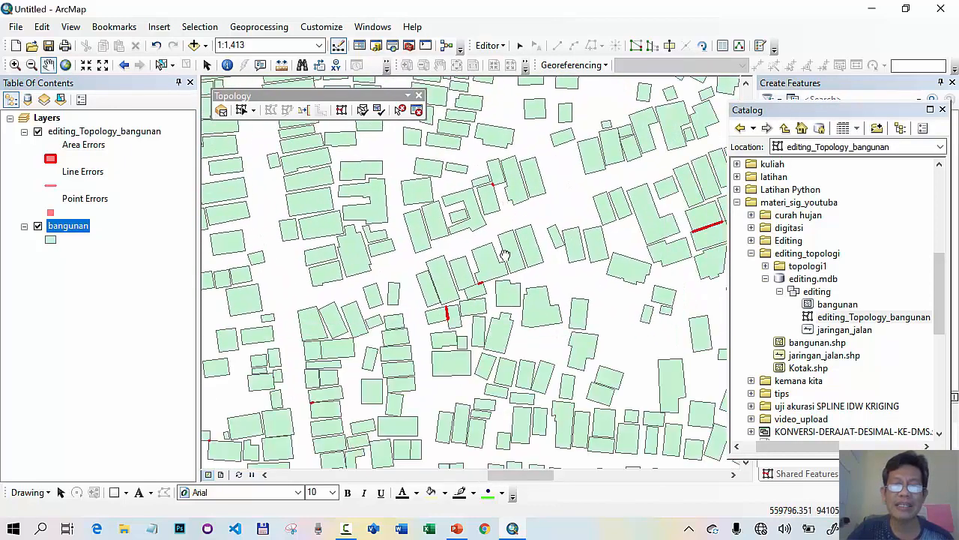
{"action": "left_click_drag", "start_coordinate": [505, 255], "coordinate": [396, 242]}
{"action": "left_click_drag", "start_coordinate": [494, 272], "coordinate": [543, 224]}
- Search for topology errors in the visible extent only around the wedge-shaped building overlap, keeping the Error Inspector clear of that error
{"action": "left_click", "coordinate": [15, 66]}
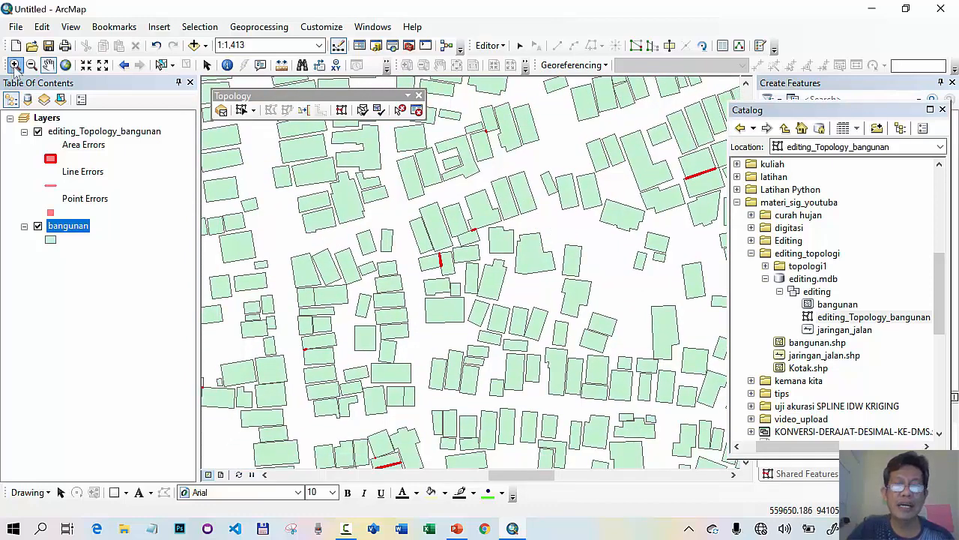
{"action": "left_click_drag", "start_coordinate": [409, 202], "coordinate": [527, 320]}
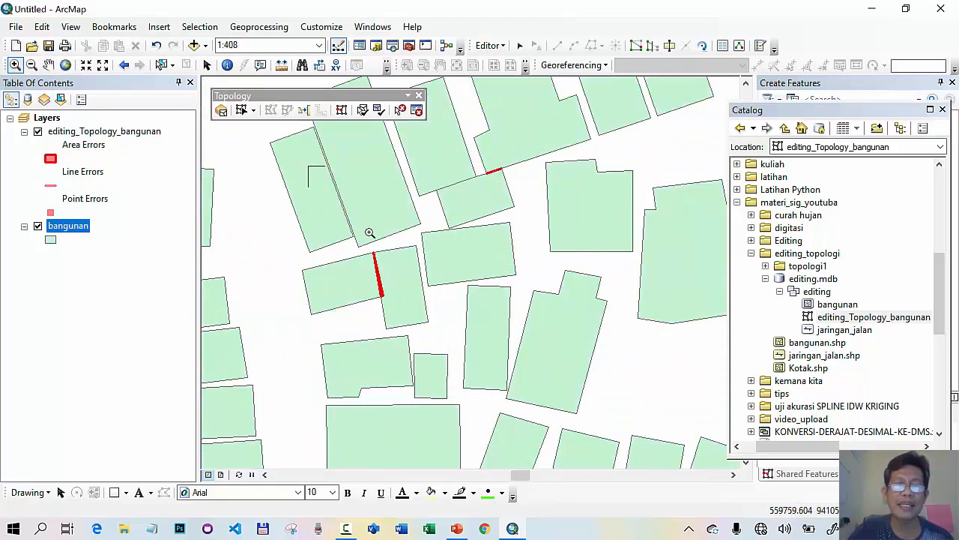
{"action": "left_click_drag", "start_coordinate": [308, 165], "coordinate": [547, 349]}
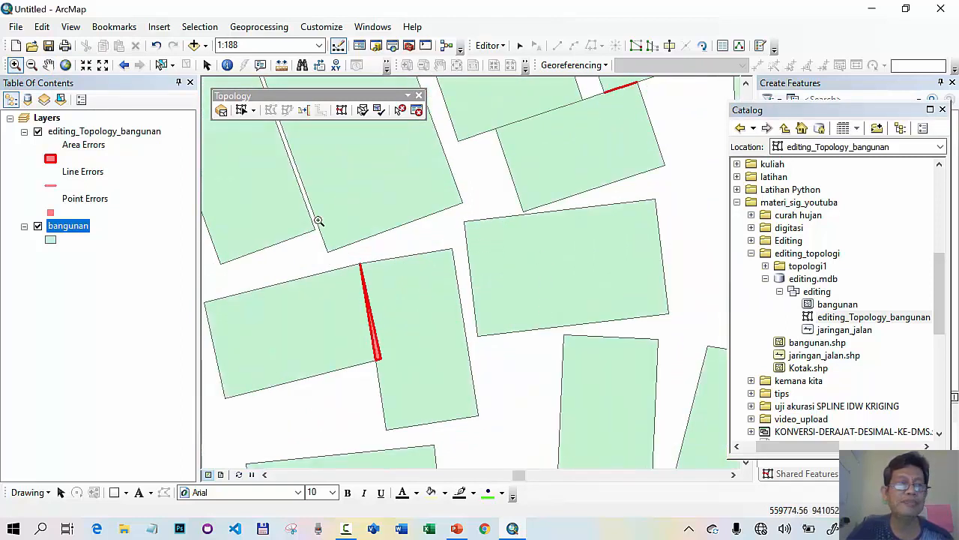
{"action": "left_click", "coordinate": [48, 65]}
{"action": "left_click_drag", "start_coordinate": [593, 257], "coordinate": [597, 338]}
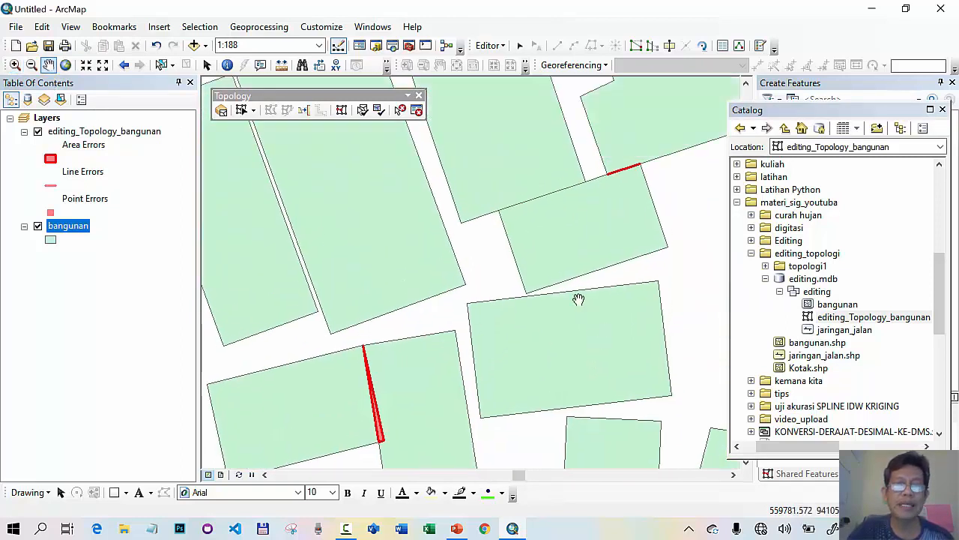
{"action": "left_click", "coordinate": [416, 111]}
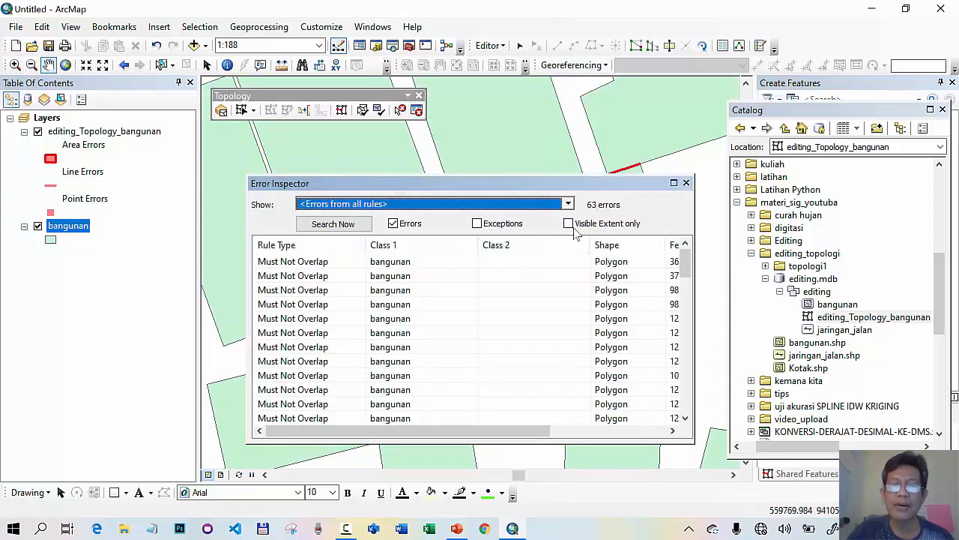
{"action": "left_click", "coordinate": [569, 224]}
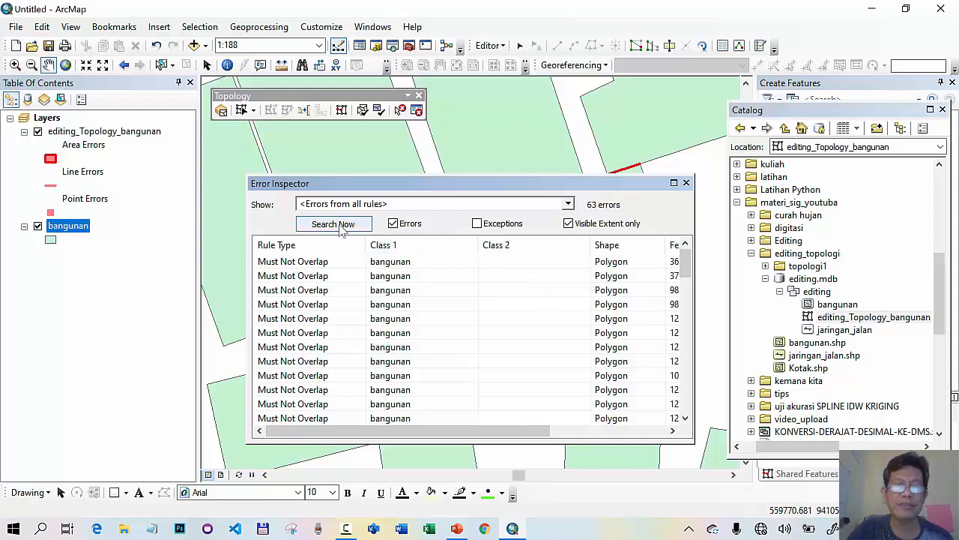
{"action": "left_click", "coordinate": [334, 224]}
{"action": "left_click_drag", "start_coordinate": [415, 185], "coordinate": [715, 92]}
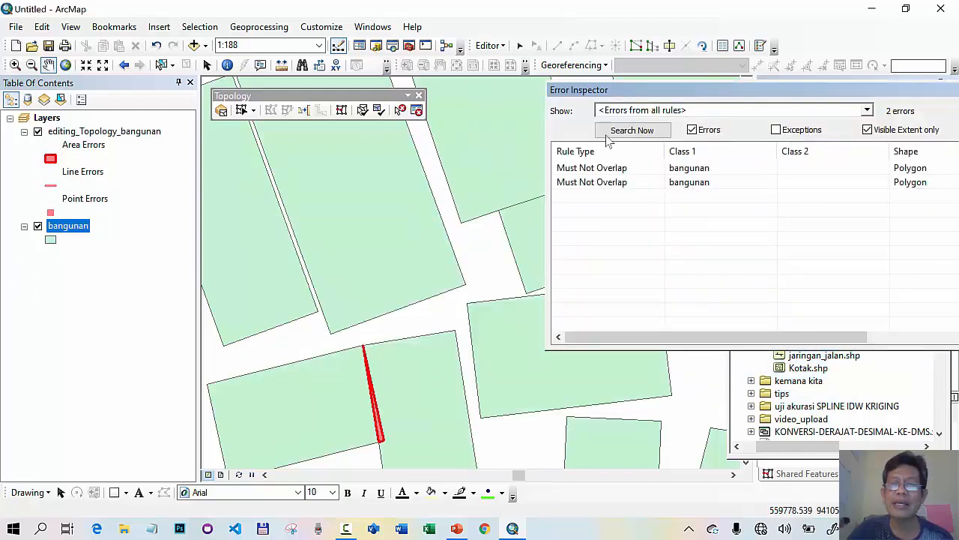
{"action": "left_click_drag", "start_coordinate": [607, 90], "coordinate": [225, 142]}
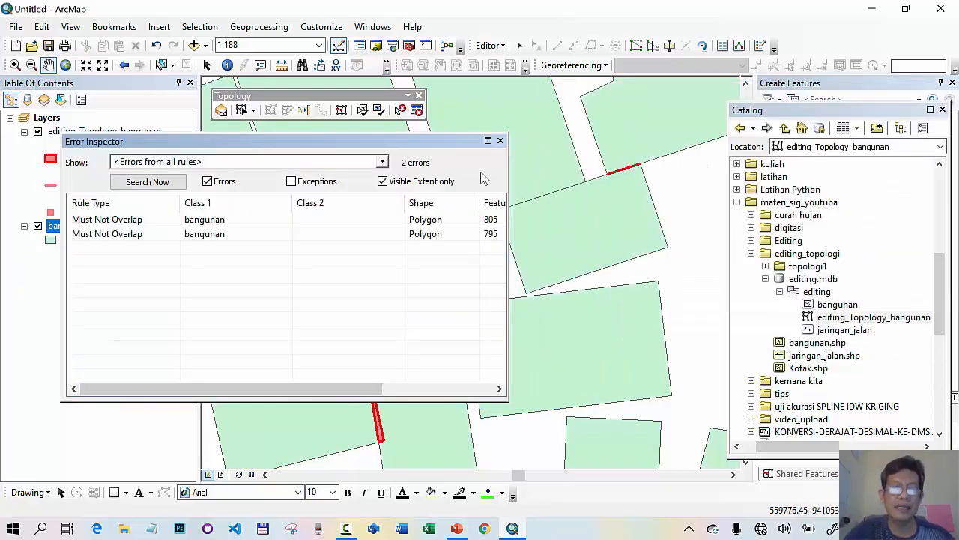
{"action": "left_click_drag", "start_coordinate": [426, 147], "coordinate": [758, 44]}
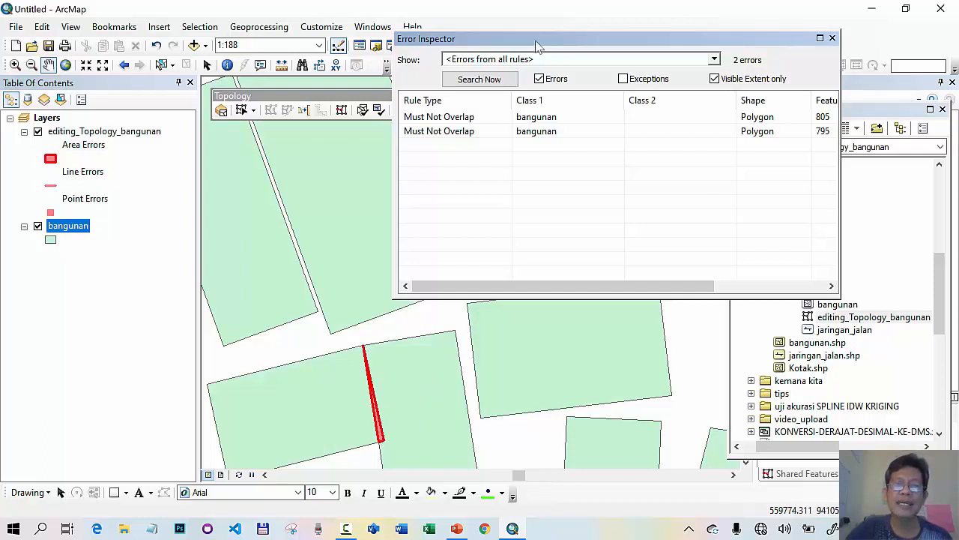
{"action": "left_click_drag", "start_coordinate": [535, 43], "coordinate": [583, 44]}
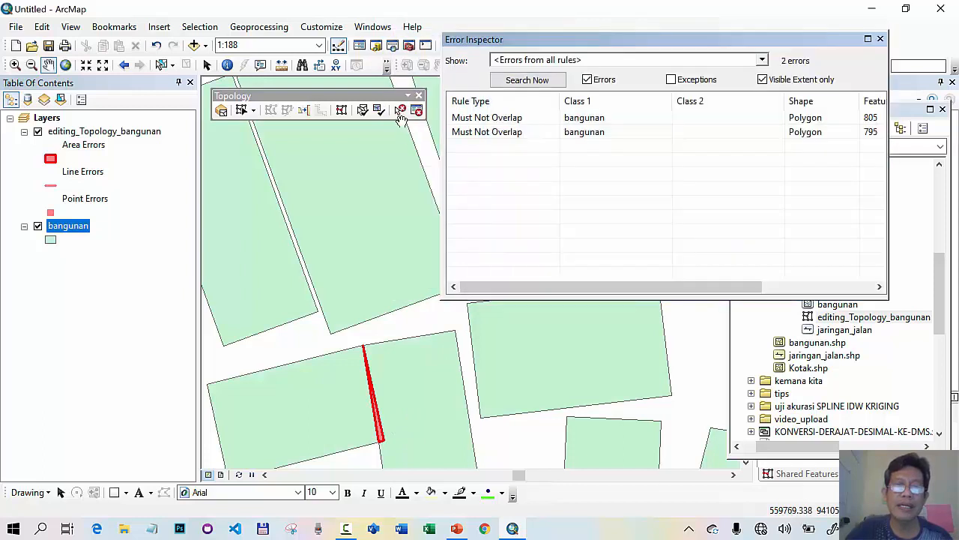
- Fix the wedge-shaped overlap error by merging it into the second listed bangunan feature, the eastern of the two adjoining buildings
{"action": "left_click", "coordinate": [400, 111]}
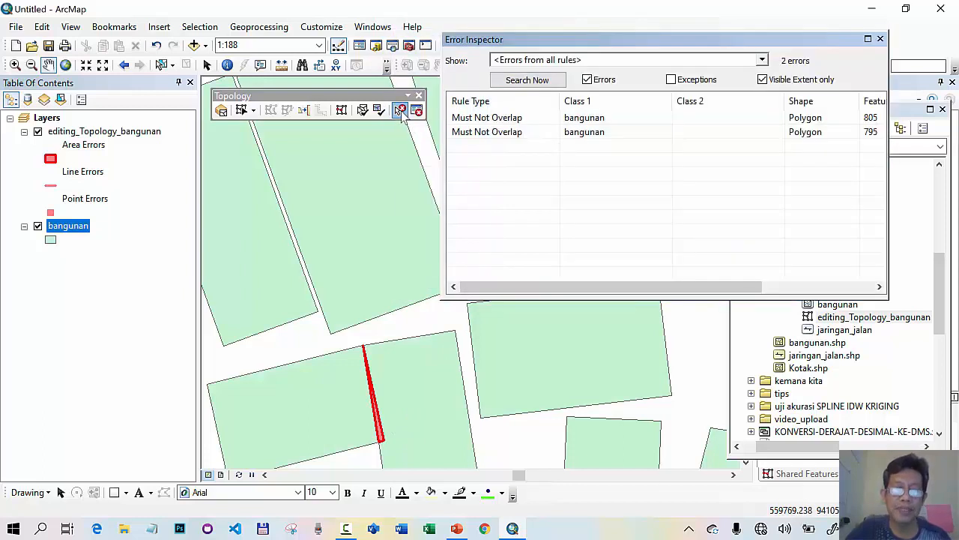
{"action": "left_click", "coordinate": [382, 441]}
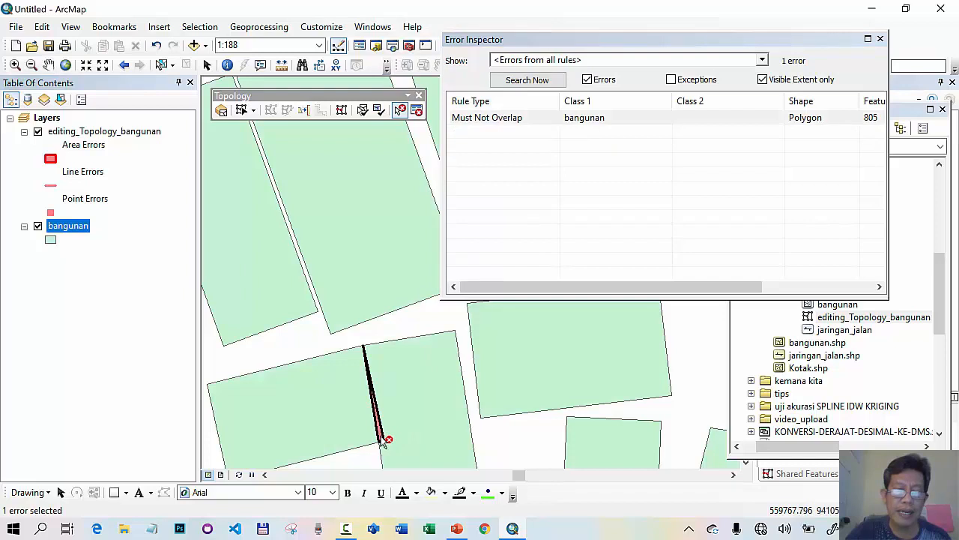
{"action": "right_click", "coordinate": [382, 441]}
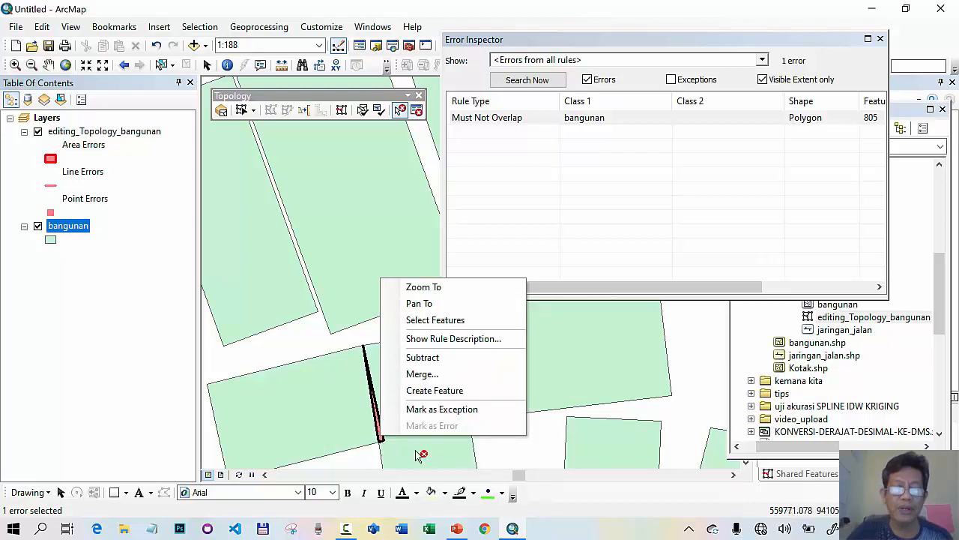
{"action": "left_click", "coordinate": [436, 377]}
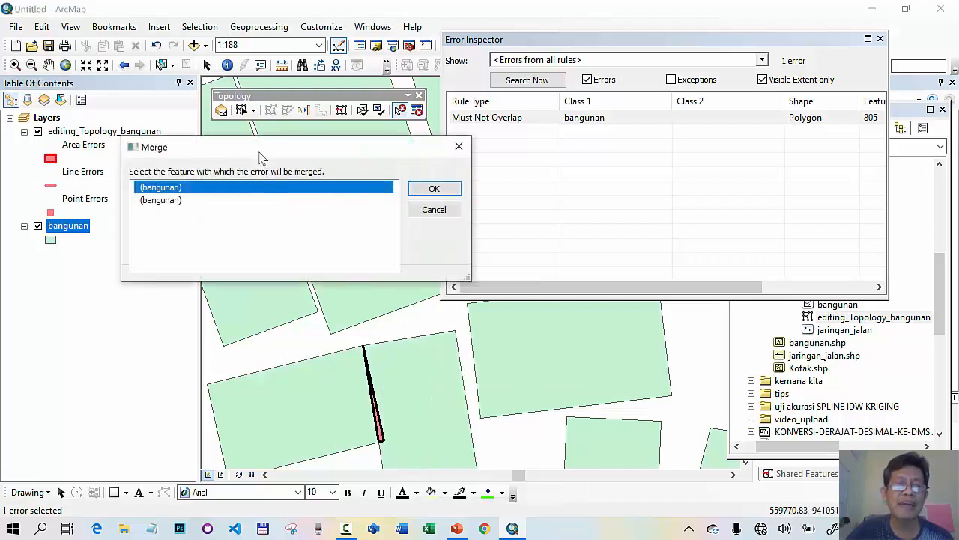
{"action": "left_click_drag", "start_coordinate": [258, 148], "coordinate": [236, 122]}
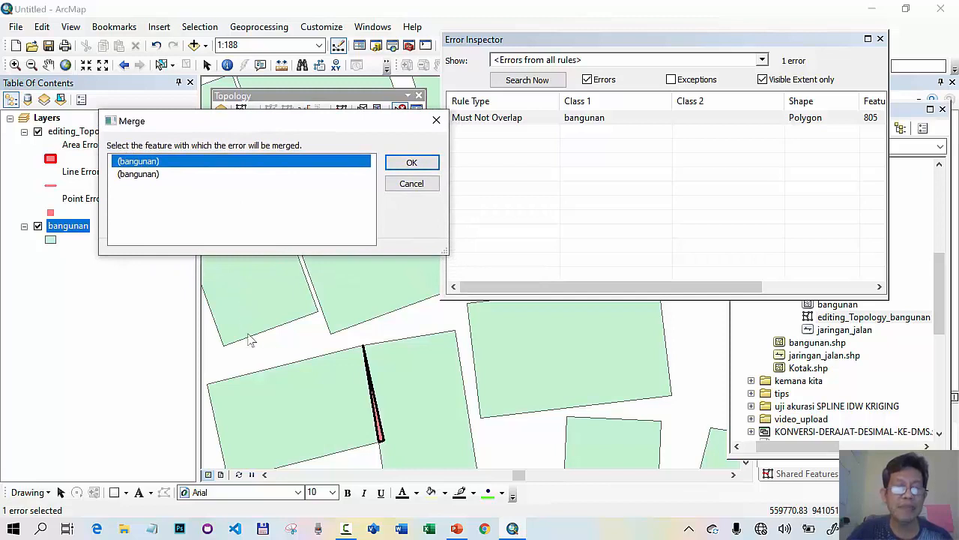
{"action": "left_click", "coordinate": [147, 161]}
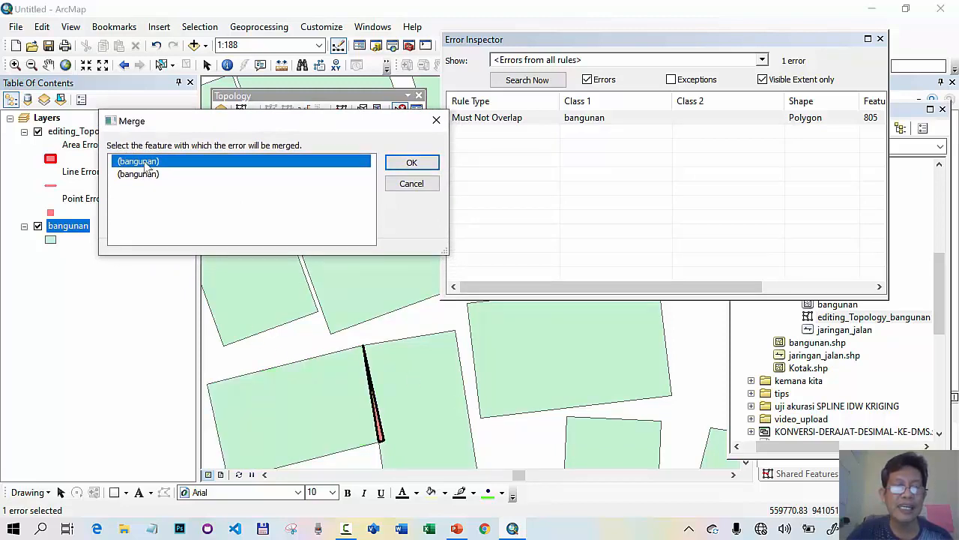
{"action": "left_click", "coordinate": [145, 162]}
{"action": "left_click", "coordinate": [147, 162]}
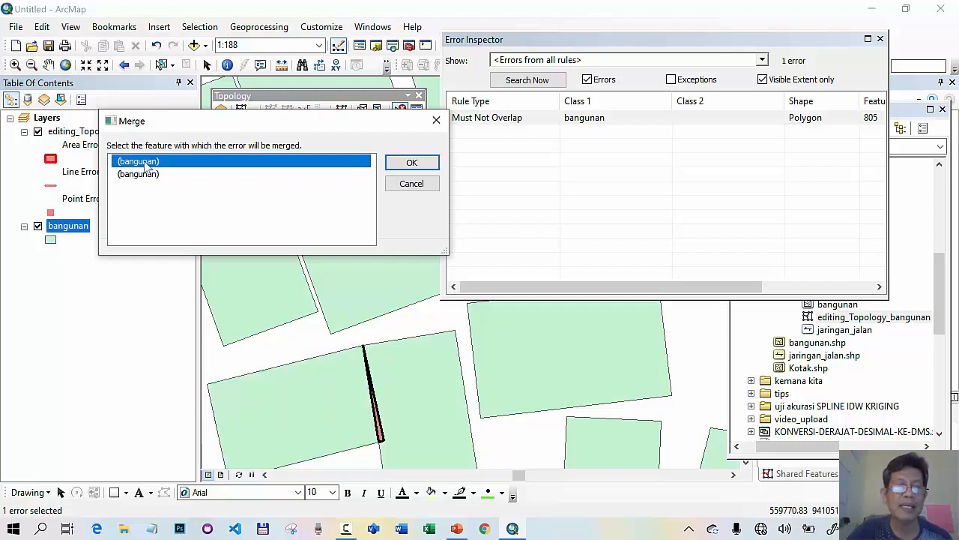
{"action": "left_click", "coordinate": [154, 174]}
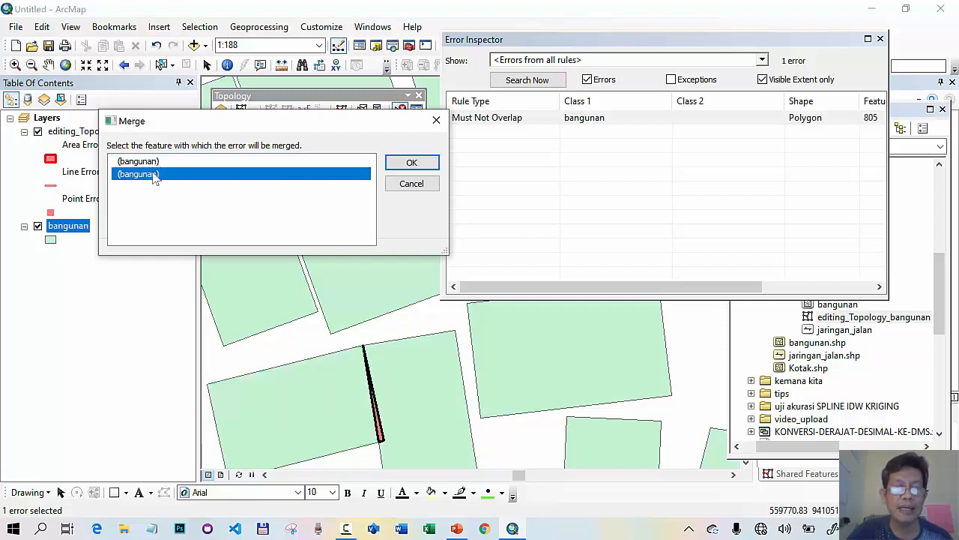
{"action": "left_click", "coordinate": [154, 174]}
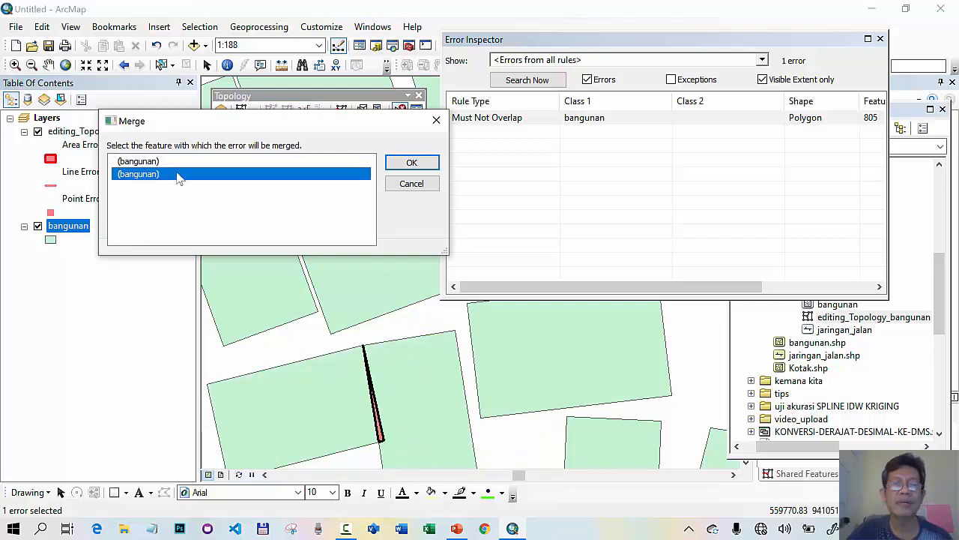
{"action": "left_click", "coordinate": [412, 163]}
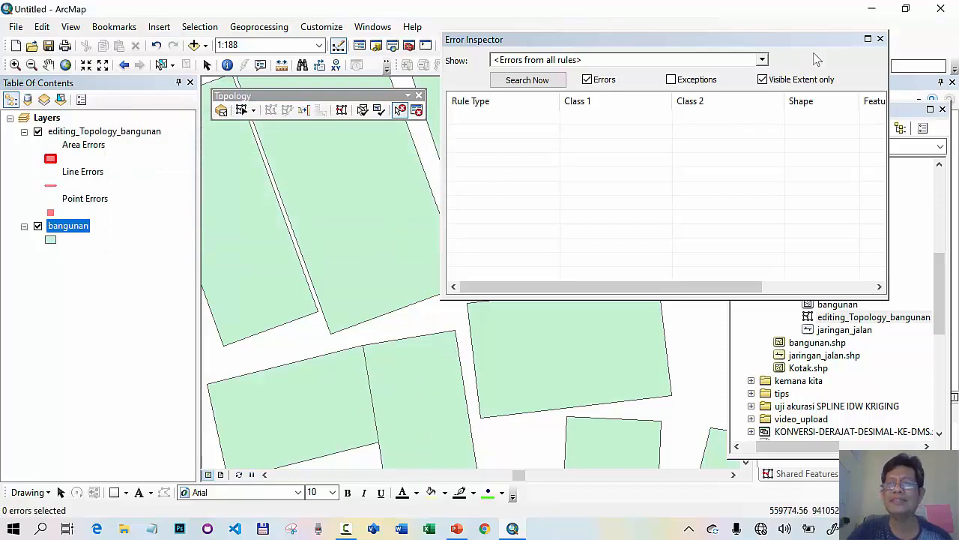
- Select the thin overlap error along the shared edge of the two buildings to the northeast, keeping the Error Inspector clear of it
{"action": "left_click_drag", "start_coordinate": [820, 45], "coordinate": [344, 165]}
{"action": "left_click", "coordinate": [15, 65]}
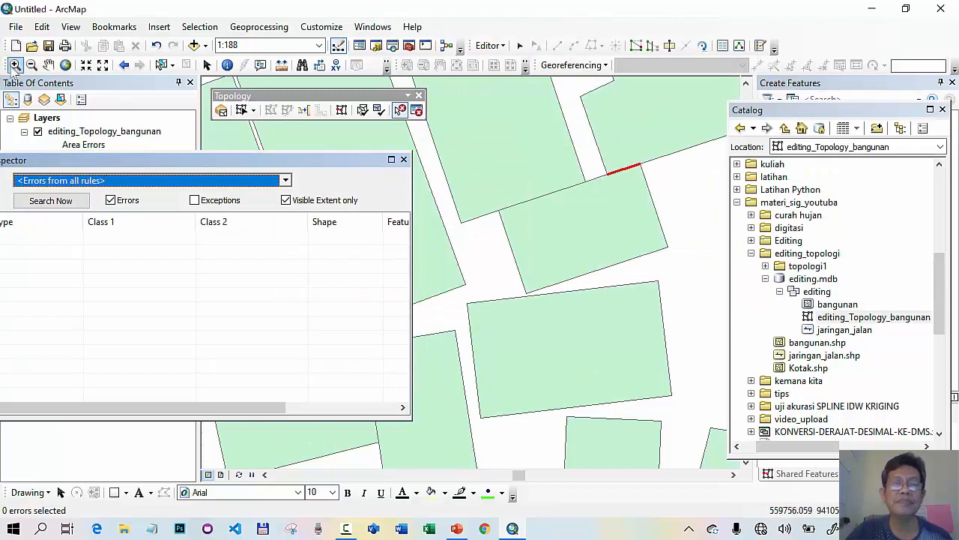
{"action": "left_click_drag", "start_coordinate": [582, 144], "coordinate": [669, 229]}
{"action": "left_click_drag", "start_coordinate": [295, 165], "coordinate": [339, 334]}
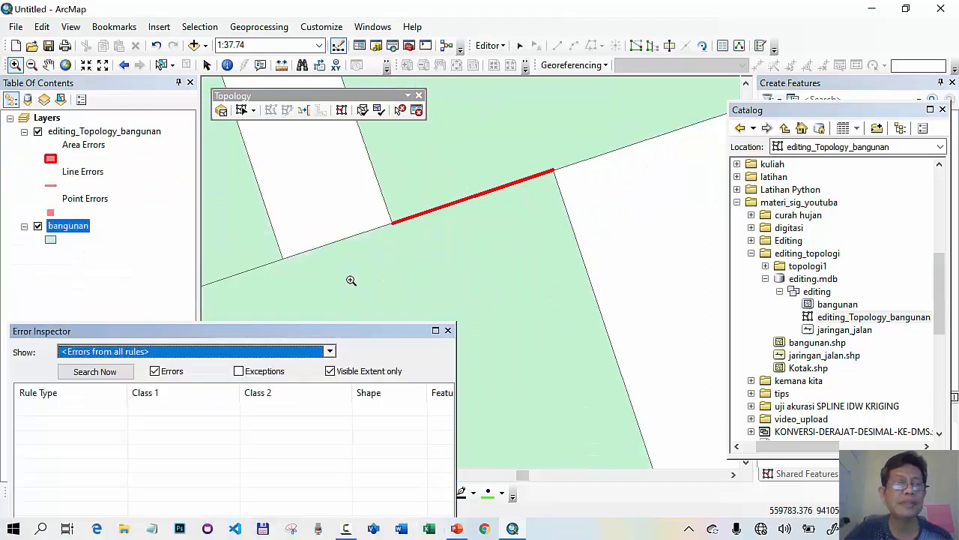
{"action": "left_click", "coordinate": [48, 65]}
{"action": "left_click_drag", "start_coordinate": [466, 197], "coordinate": [542, 182]}
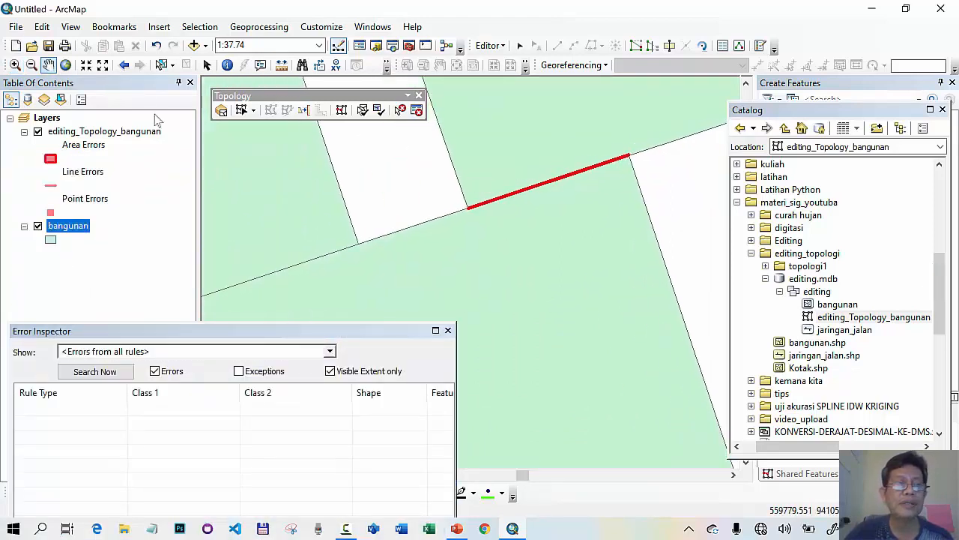
{"action": "left_click", "coordinate": [17, 65]}
{"action": "left_click_drag", "start_coordinate": [446, 134], "coordinate": [646, 264]}
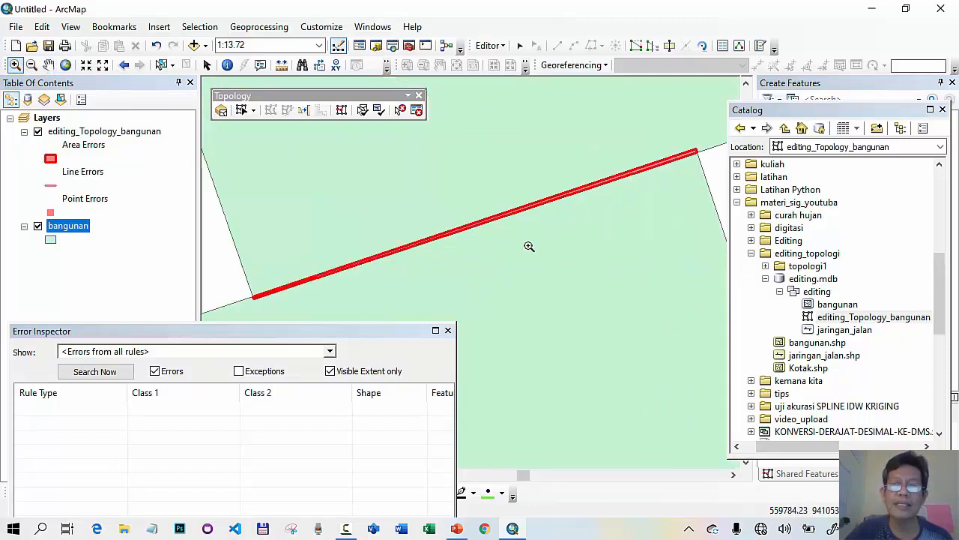
{"action": "left_click", "coordinate": [400, 110]}
{"action": "left_click", "coordinate": [621, 181]}
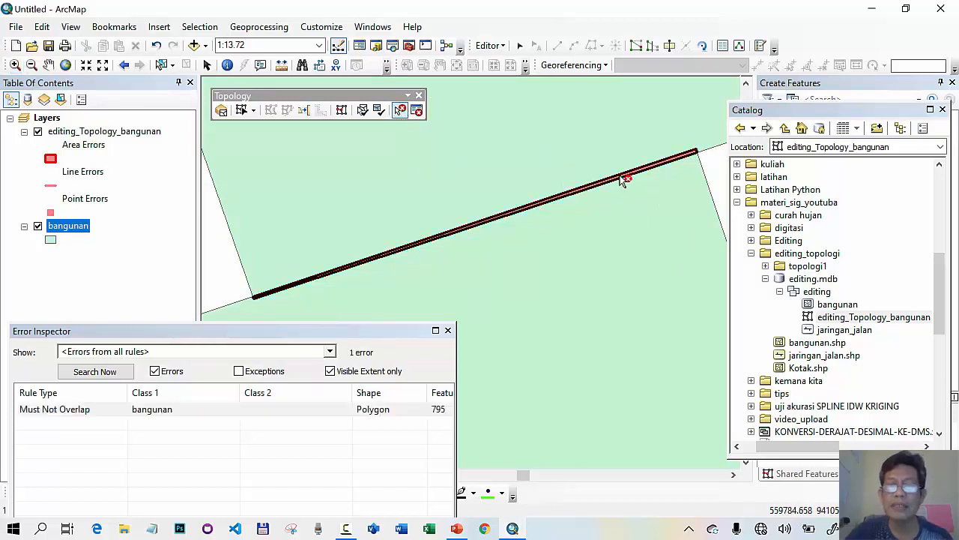
- Fix the selected thin overlap error by merging it into the first listed bangunan feature
{"action": "right_click", "coordinate": [620, 182]}
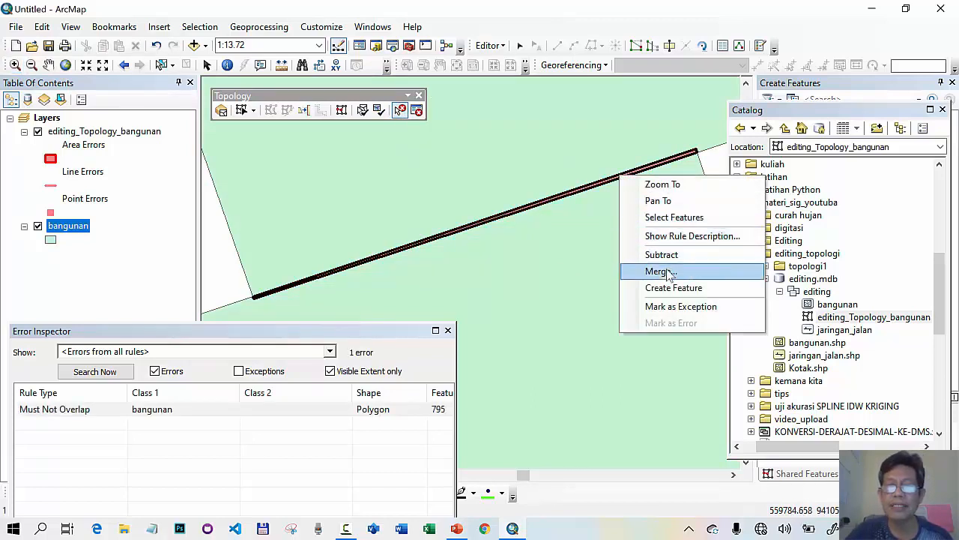
{"action": "left_click", "coordinate": [664, 270]}
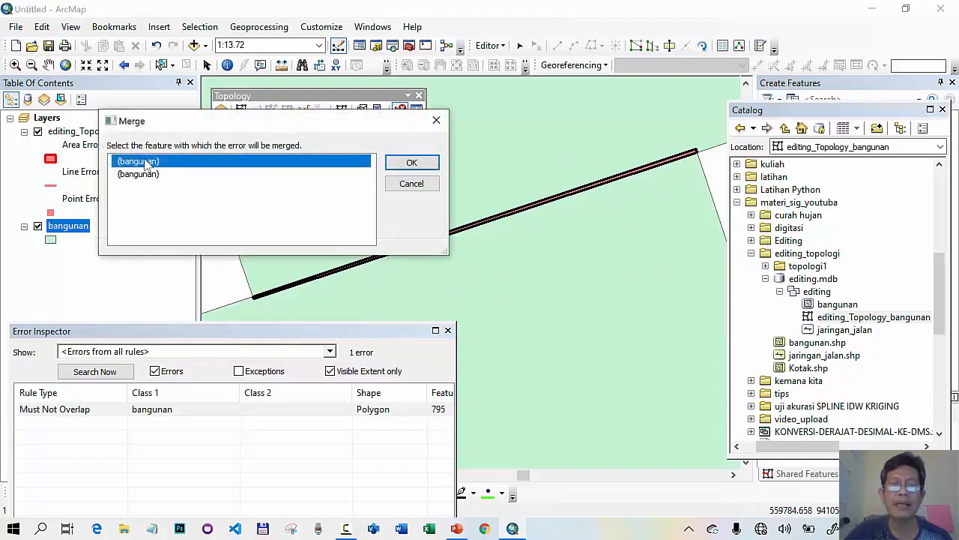
{"action": "left_click", "coordinate": [401, 164]}
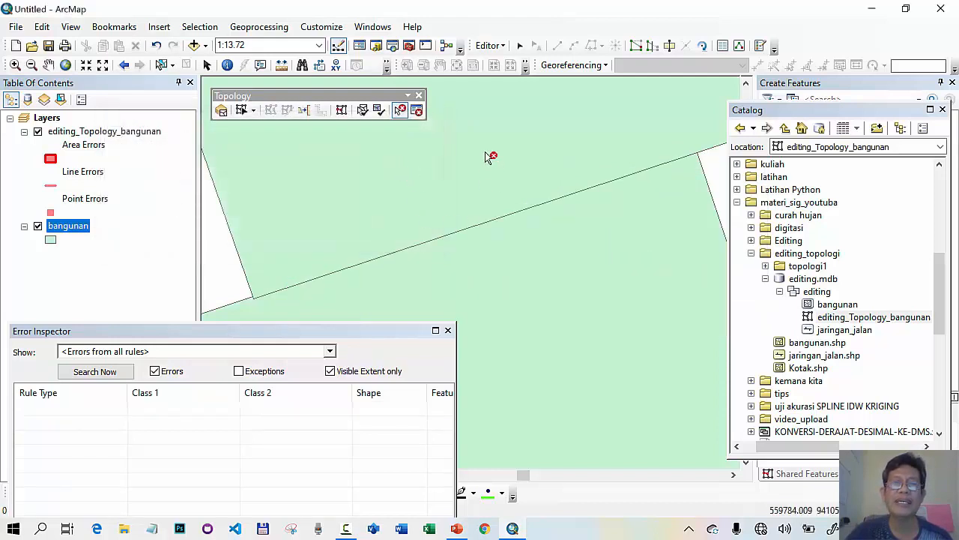
- Show the full extent of the bangunan layer, dock the Topology toolbar with the other toolbars, and keep the Error Inspector clear of the buildings
{"action": "left_click_drag", "start_coordinate": [362, 333], "coordinate": [721, 212]}
{"action": "right_click", "coordinate": [79, 230]}
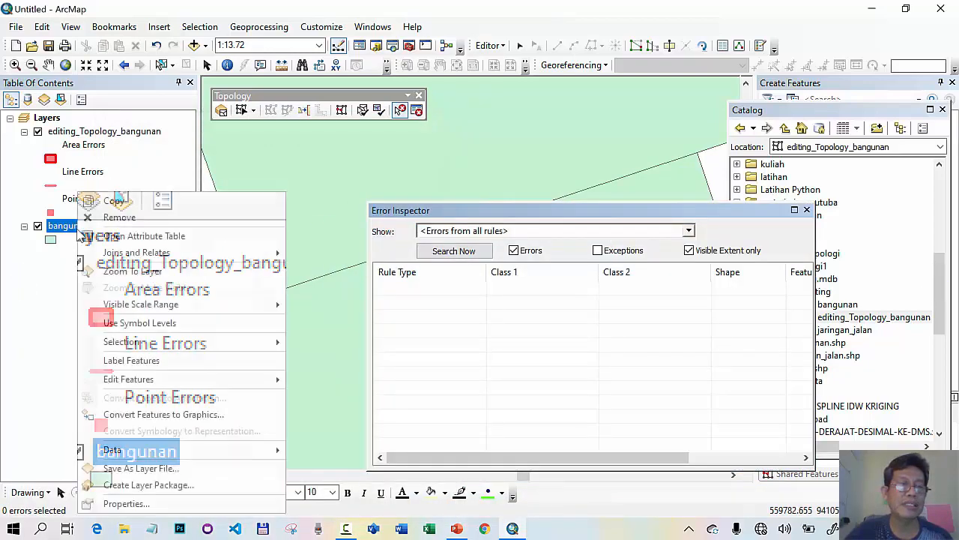
{"action": "left_click", "coordinate": [117, 274]}
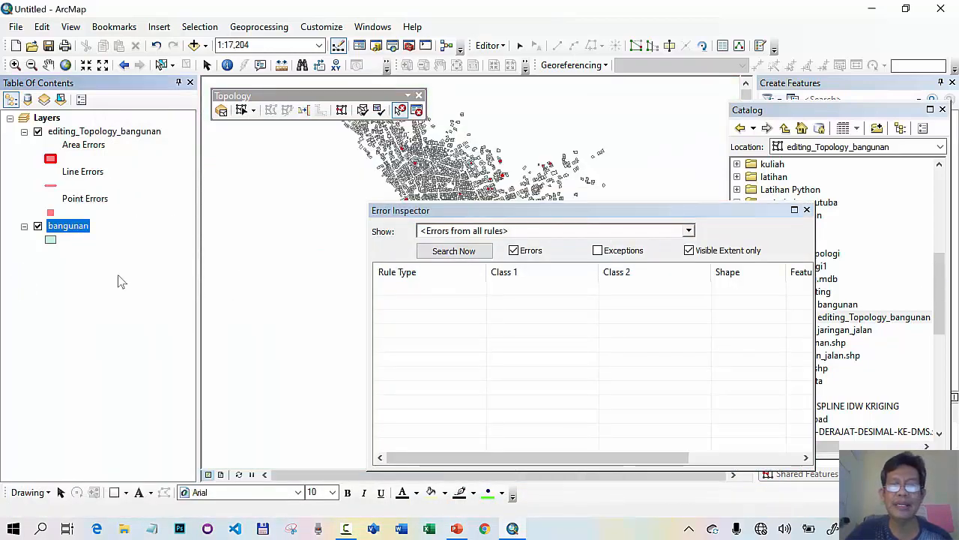
{"action": "left_click_drag", "start_coordinate": [532, 216], "coordinate": [331, 373]}
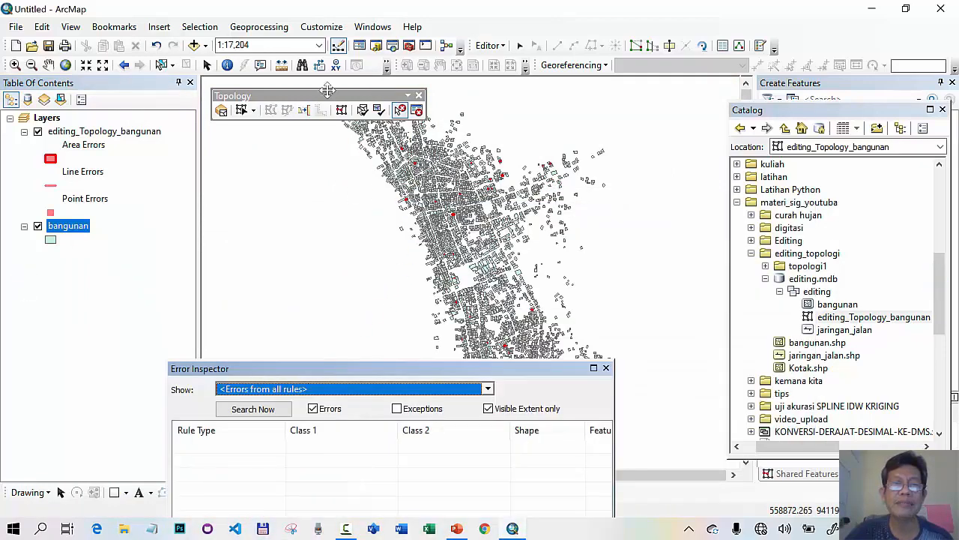
{"action": "left_click_drag", "start_coordinate": [327, 90], "coordinate": [194, 93]}
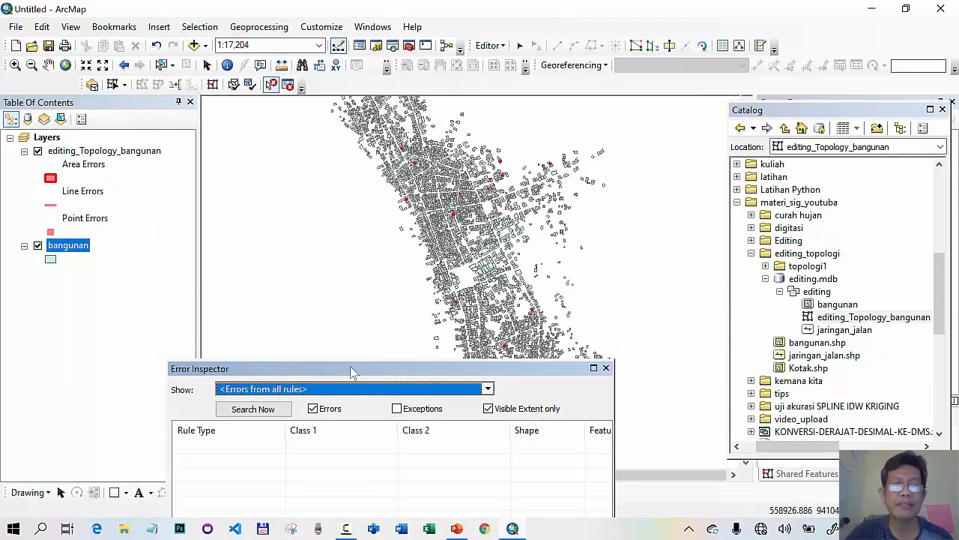
{"action": "left_click_drag", "start_coordinate": [356, 368], "coordinate": [382, 377]}
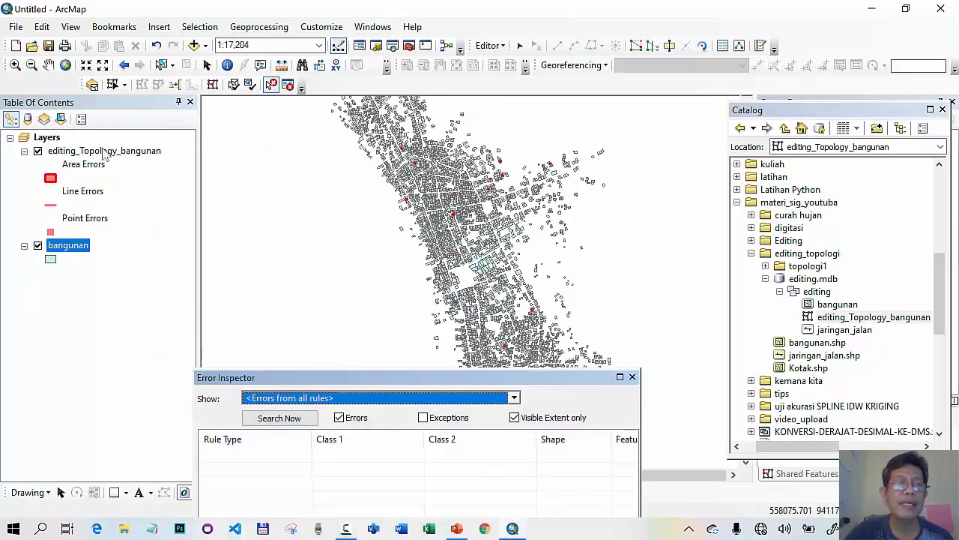
- Search for topology errors within the visible extent of the building blocks in the northern part of the layer
{"action": "left_click", "coordinate": [15, 65]}
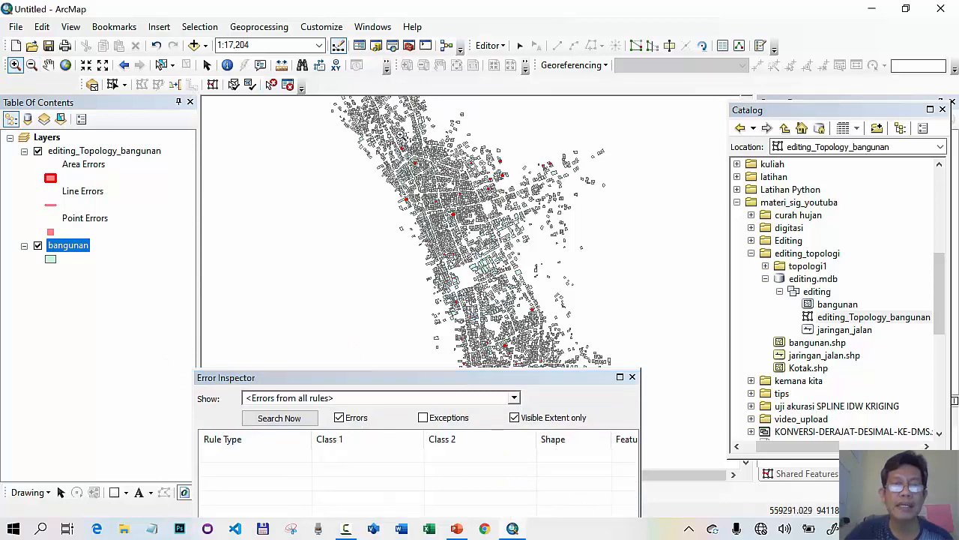
{"action": "left_click_drag", "start_coordinate": [393, 138], "coordinate": [429, 182]}
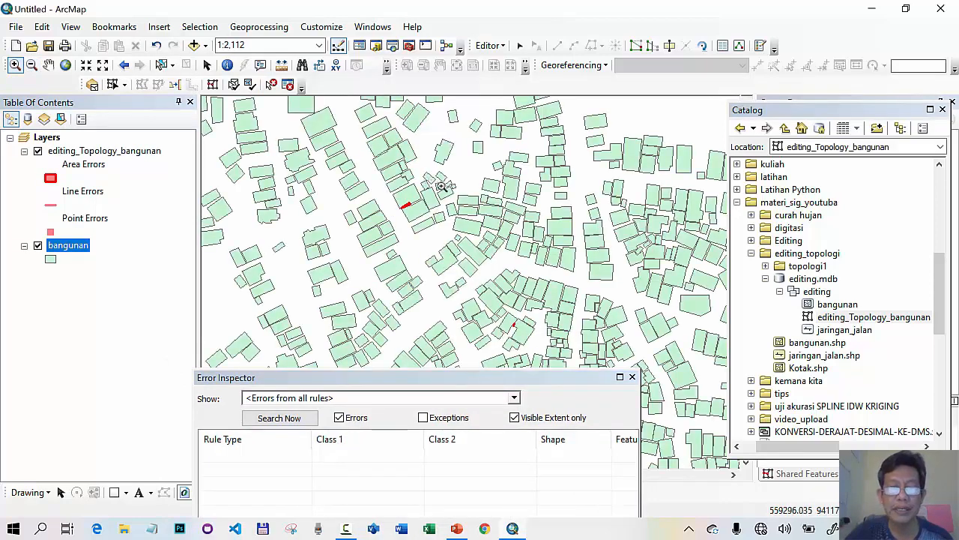
{"action": "left_click", "coordinate": [278, 422]}
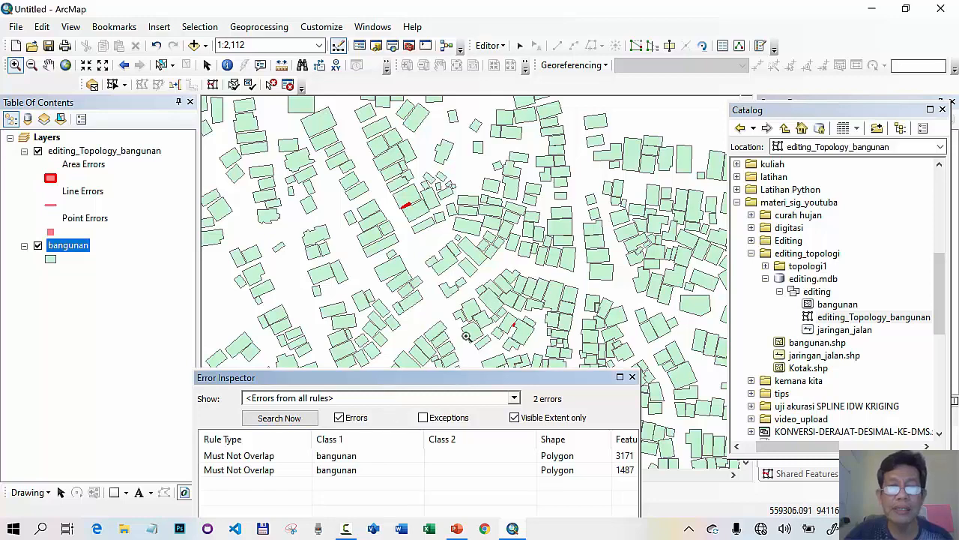
- Fix the larger red overlap error in the northwestern block by merging it into the Ruang Terbuka Hijau (bangunan) feature
{"action": "left_click_drag", "start_coordinate": [382, 194], "coordinate": [440, 249]}
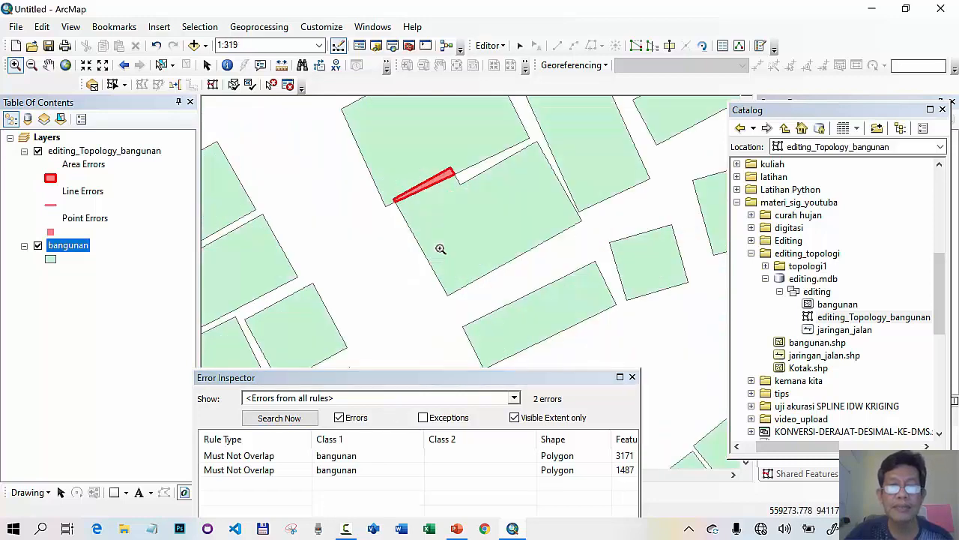
{"action": "left_click", "coordinate": [271, 85]}
{"action": "left_click", "coordinate": [433, 187]}
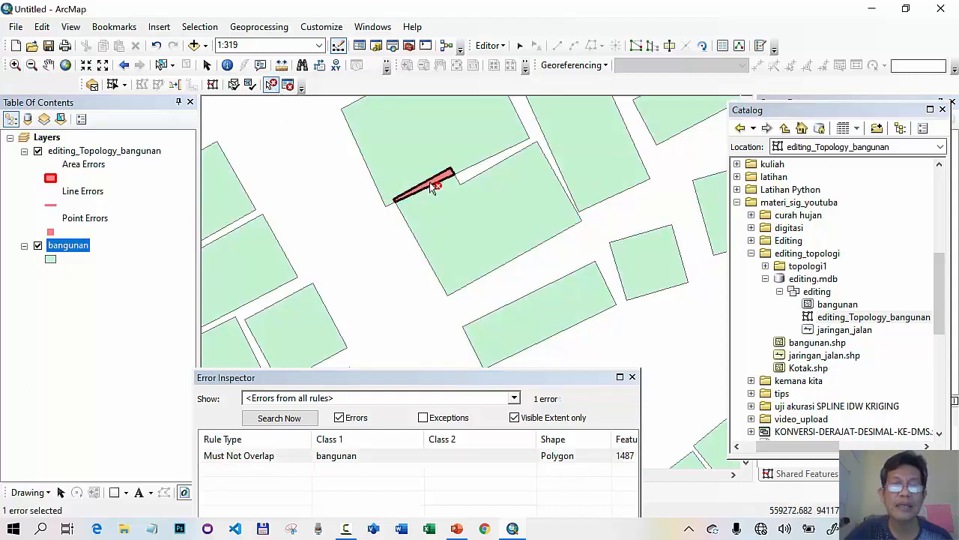
{"action": "right_click", "coordinate": [433, 187]}
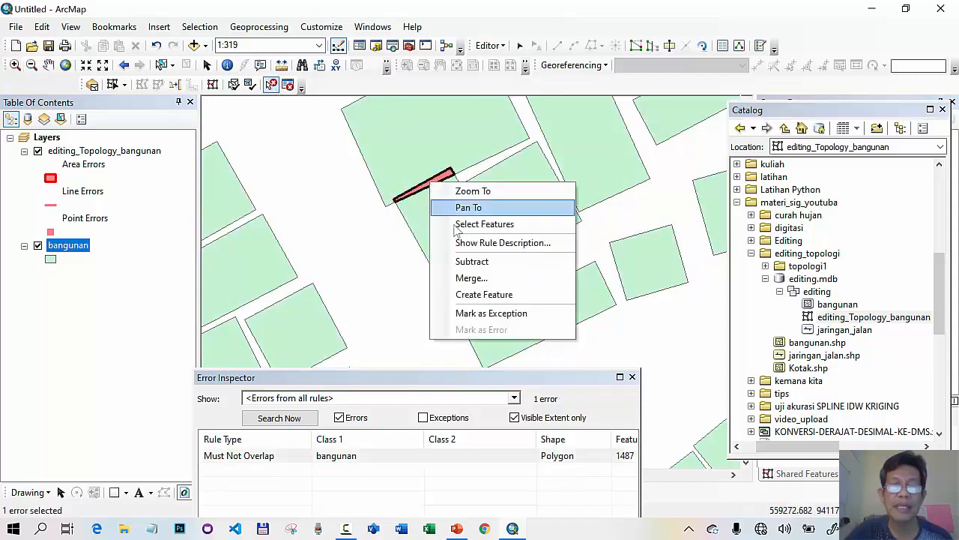
{"action": "left_click", "coordinate": [483, 276]}
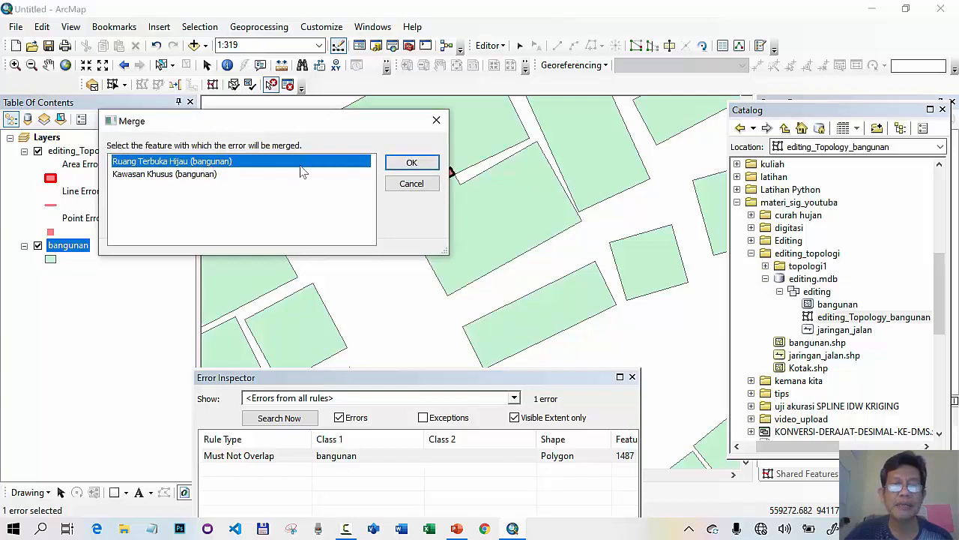
{"action": "left_click", "coordinate": [406, 163]}
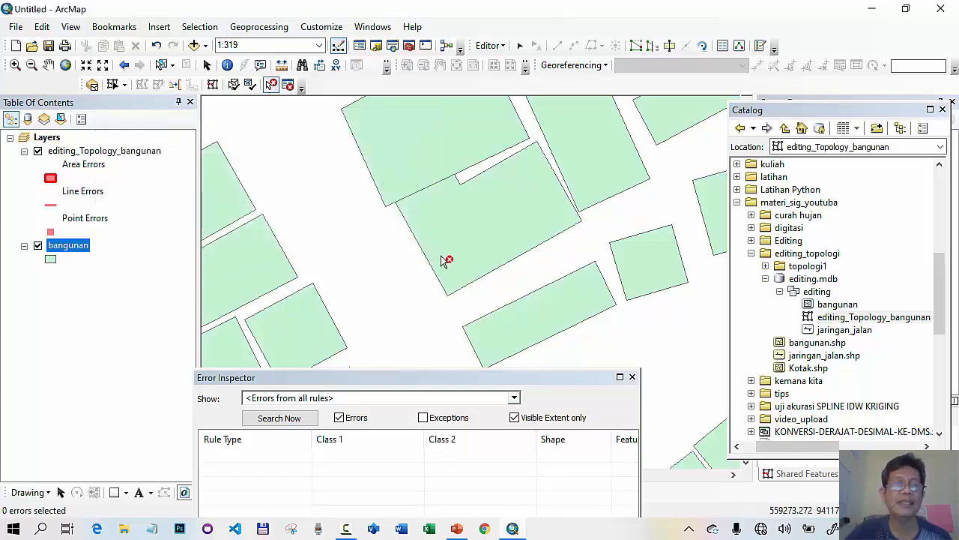
- Fix the small wedge-shaped overlap error to the southeast by merging it into the second listed feature, the unnamed bangunan
{"action": "left_click", "coordinate": [124, 65]}
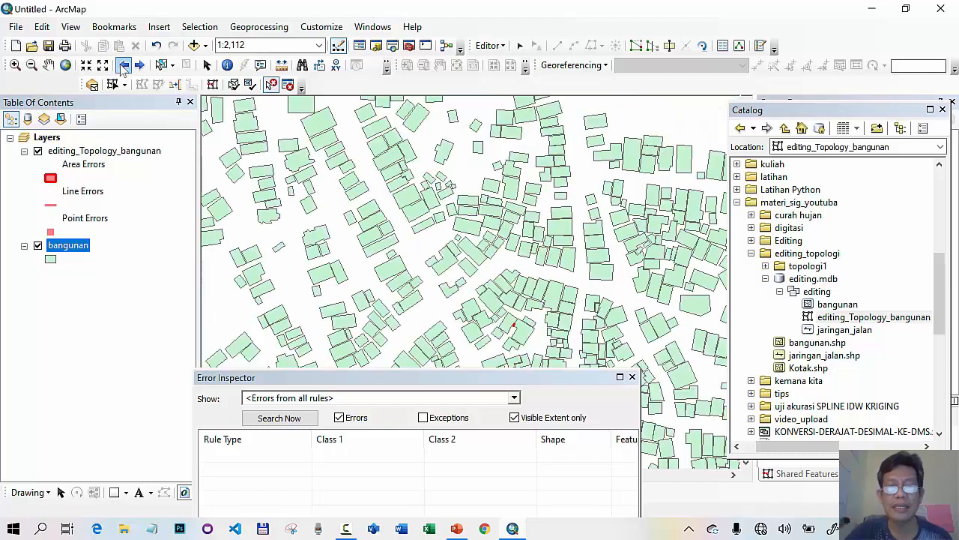
{"action": "left_click", "coordinate": [15, 65]}
{"action": "left_click_drag", "start_coordinate": [487, 306], "coordinate": [537, 346]}
{"action": "left_click_drag", "start_coordinate": [442, 235], "coordinate": [532, 328]}
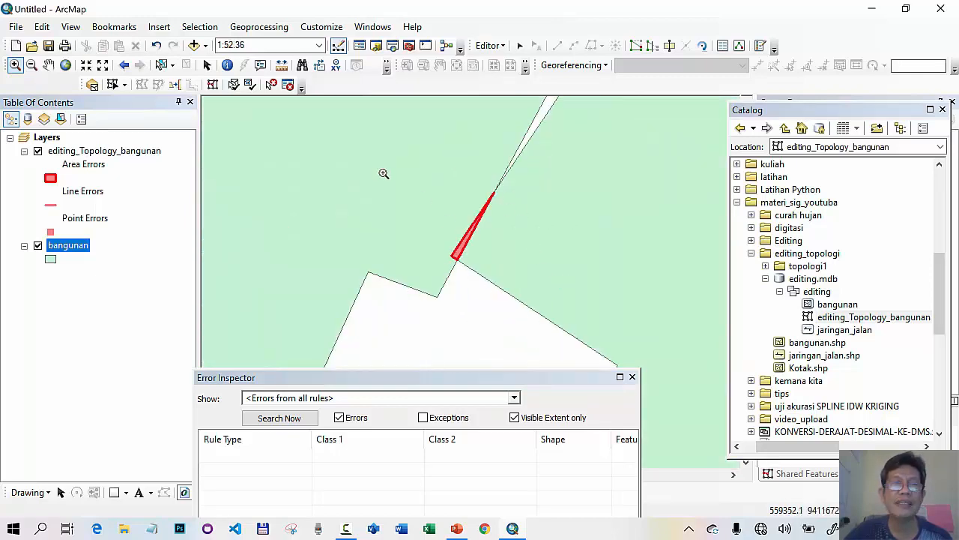
{"action": "left_click", "coordinate": [270, 84]}
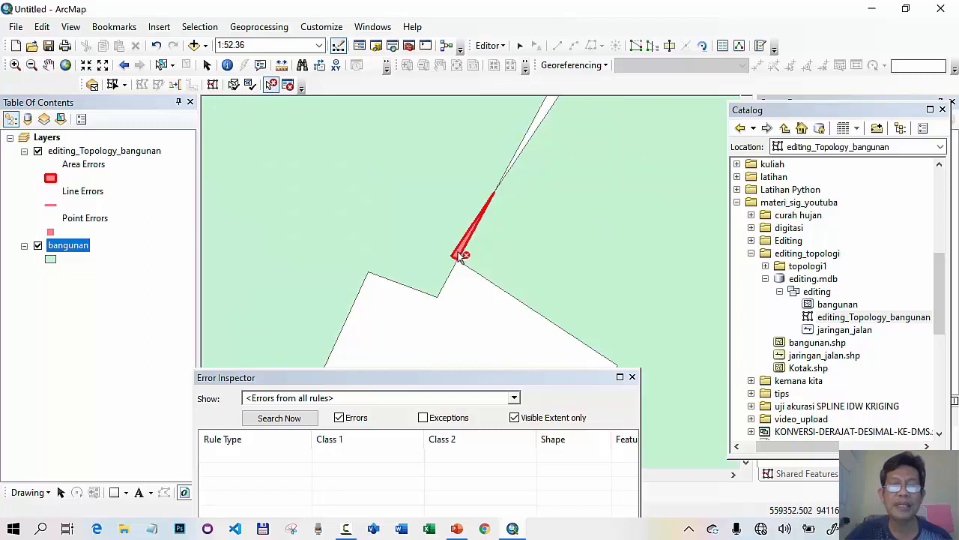
{"action": "left_click", "coordinate": [458, 256]}
{"action": "right_click", "coordinate": [459, 255]}
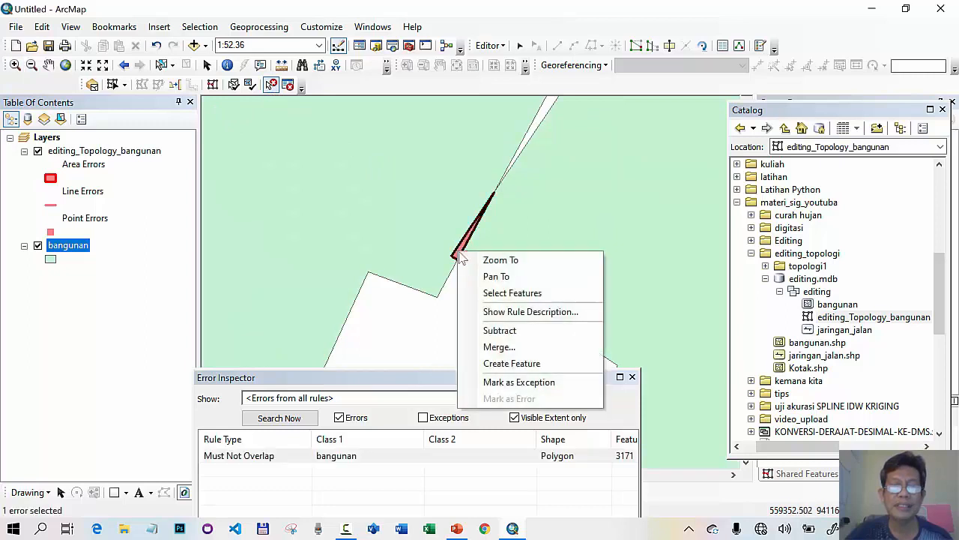
{"action": "left_click", "coordinate": [491, 346]}
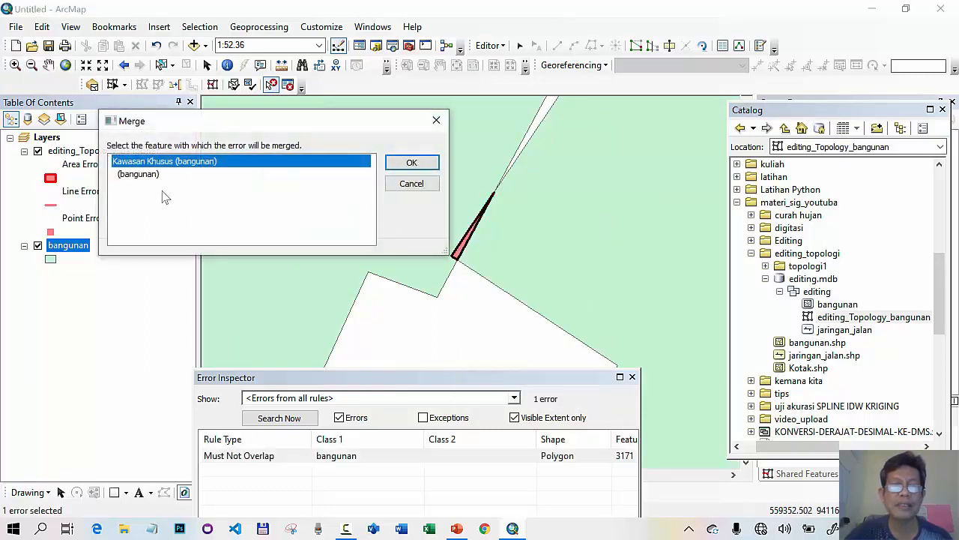
{"action": "left_click", "coordinate": [150, 174]}
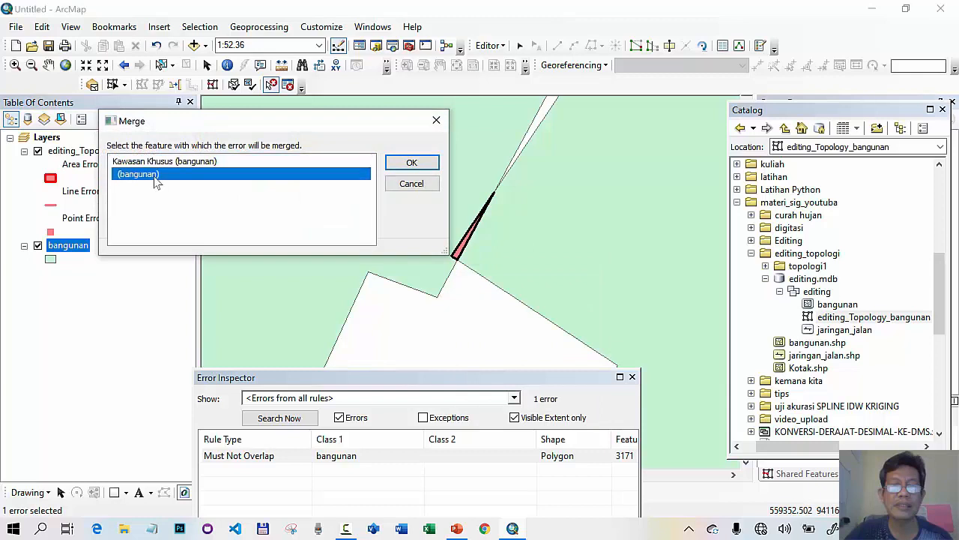
{"action": "left_click", "coordinate": [404, 164]}
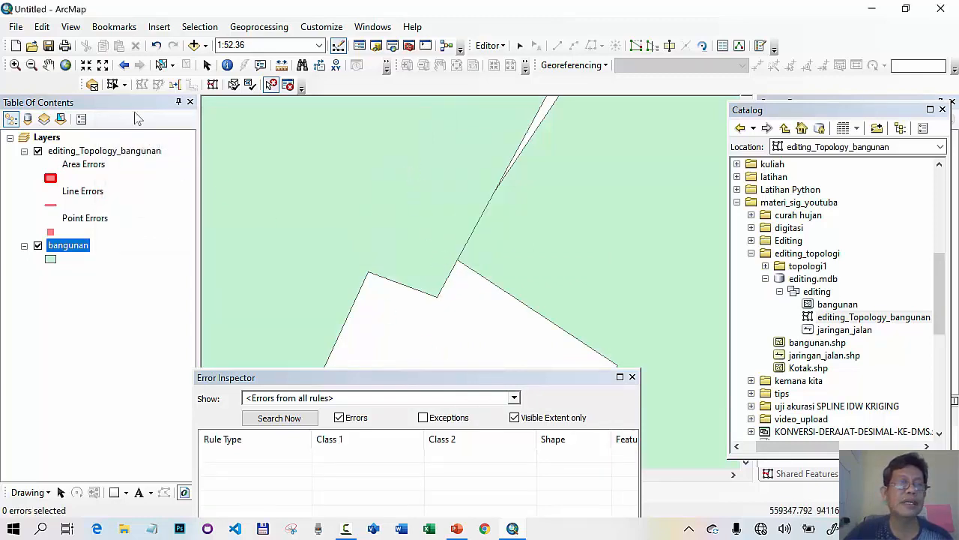
- Fix the thin overlap error between the long building and the smaller one southeast of it by merging it into Perdagangan & Jasa (bangunan)
{"action": "right_click", "coordinate": [70, 249]}
{"action": "left_click", "coordinate": [121, 271]}
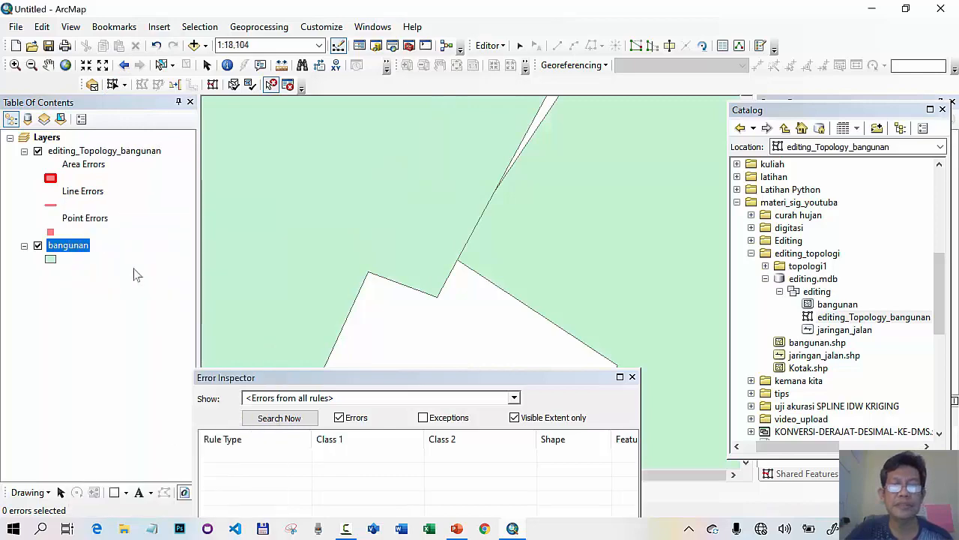
{"action": "left_click", "coordinate": [15, 65]}
{"action": "left_click_drag", "start_coordinate": [401, 213], "coordinate": [418, 226]}
{"action": "left_click_drag", "start_coordinate": [400, 153], "coordinate": [514, 223]}
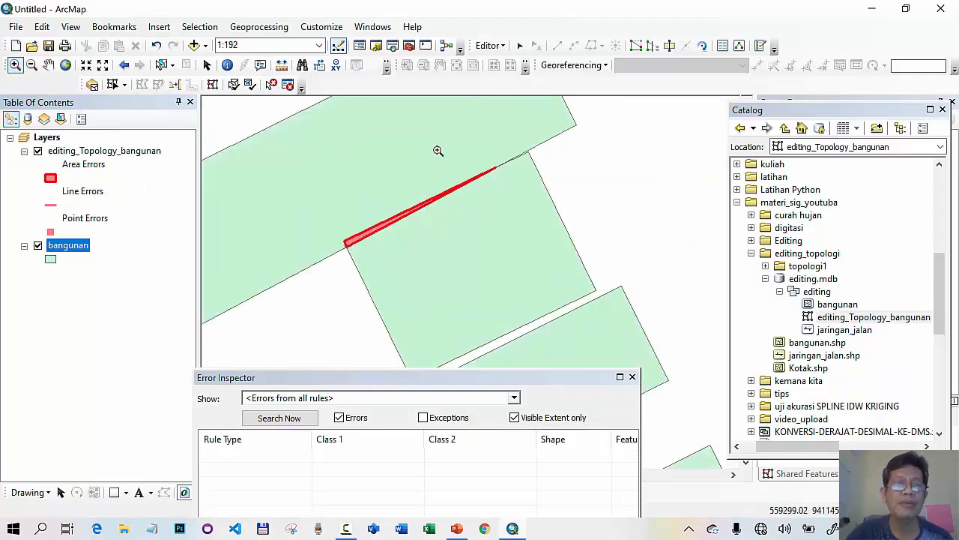
{"action": "left_click", "coordinate": [271, 85]}
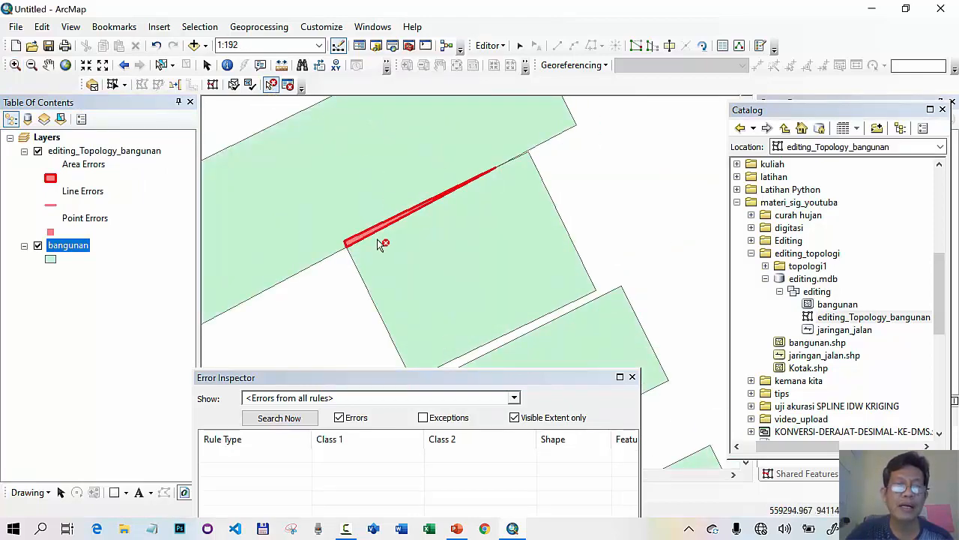
{"action": "left_click", "coordinate": [364, 238]}
{"action": "right_click", "coordinate": [363, 239]}
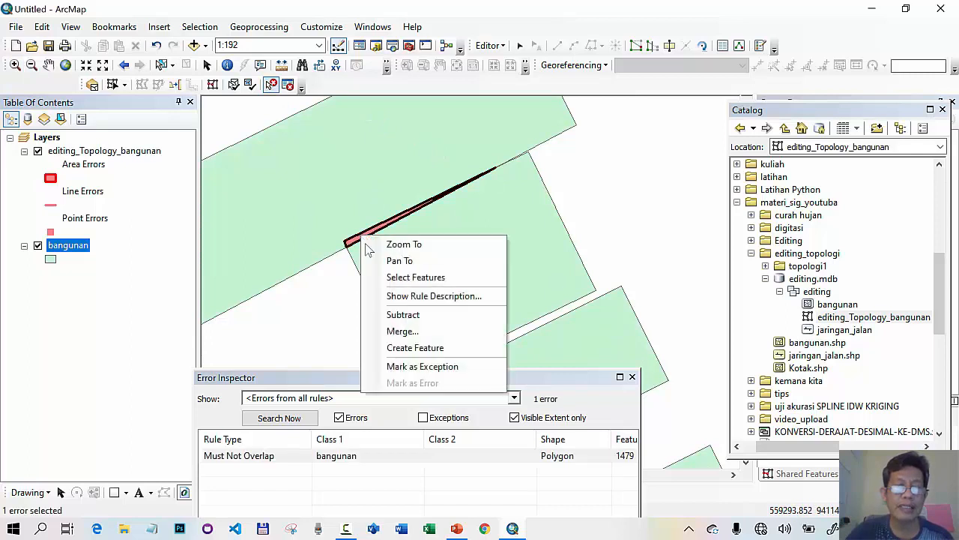
{"action": "left_click", "coordinate": [403, 330]}
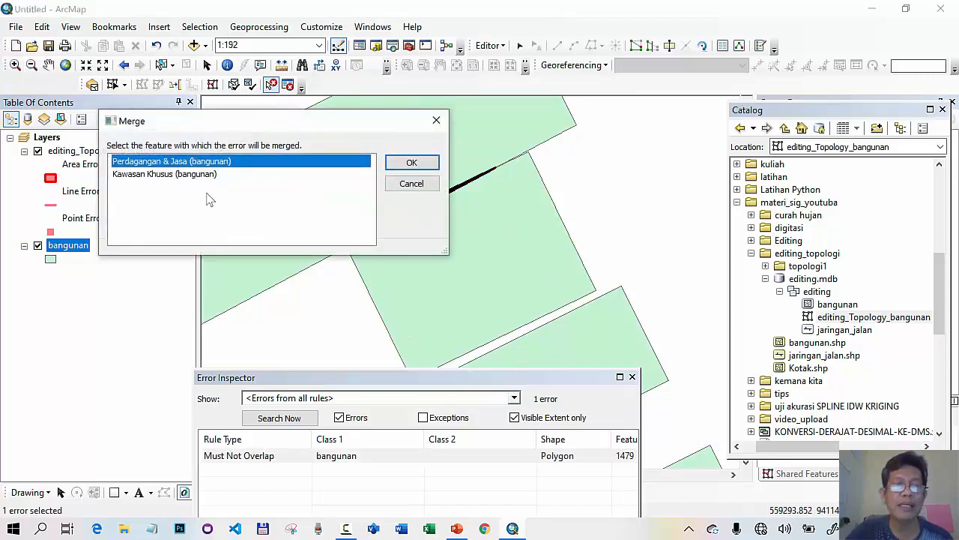
{"action": "left_click", "coordinate": [199, 175]}
{"action": "left_click", "coordinate": [208, 162]}
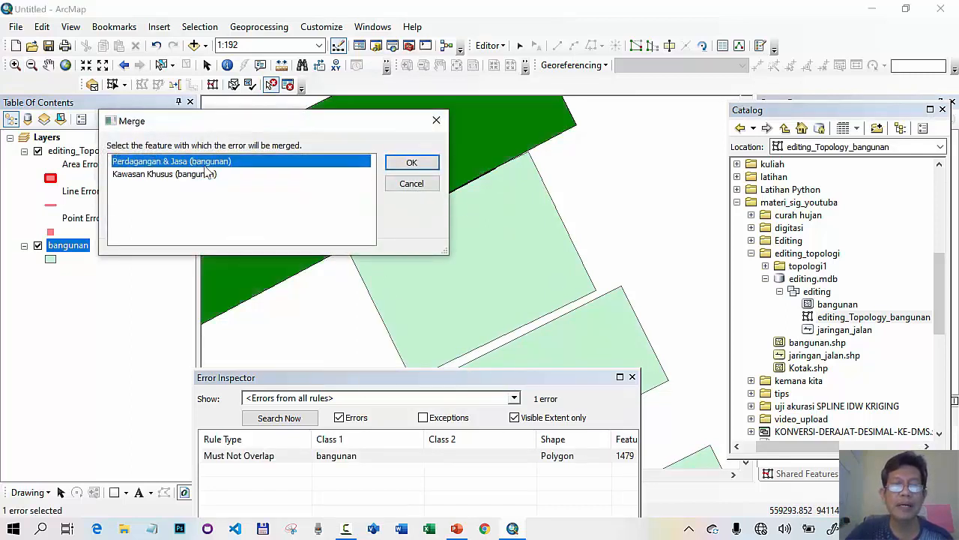
{"action": "left_click", "coordinate": [409, 163]}
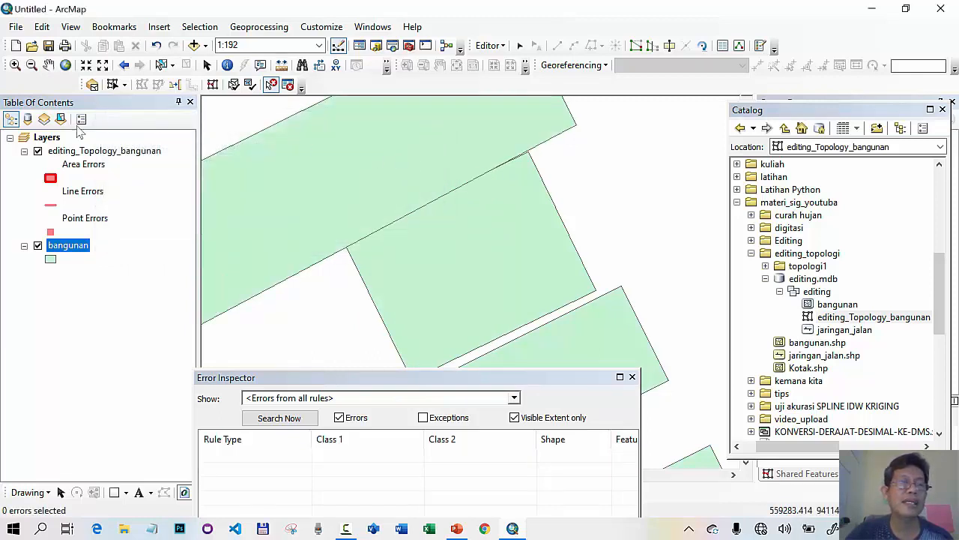
- Fix the overlap error between the large building and the smaller one directly south of it by merging it into Kawasan Khusus (bangunan)
{"action": "left_click", "coordinate": [125, 65]}
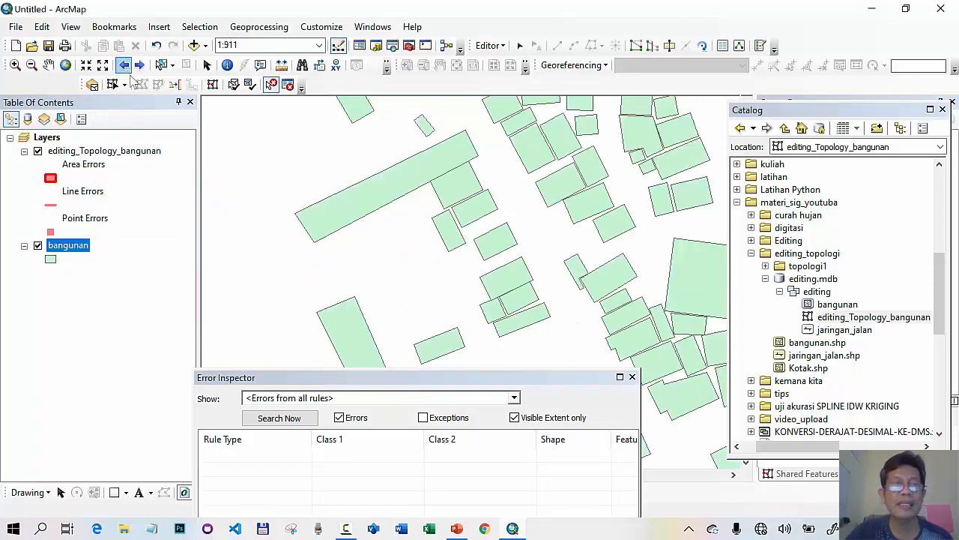
{"action": "right_click", "coordinate": [84, 251]}
{"action": "left_click", "coordinate": [139, 272]}
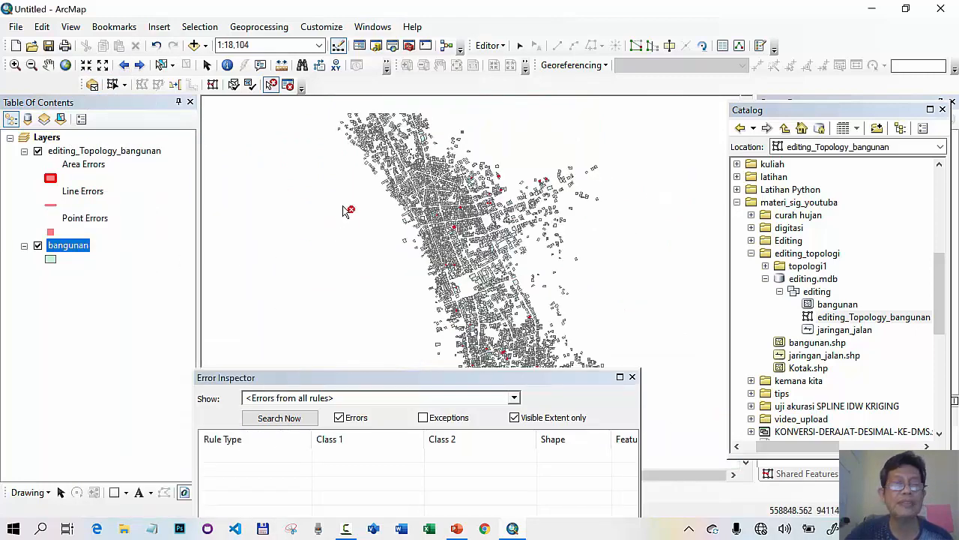
{"action": "left_click", "coordinate": [15, 64]}
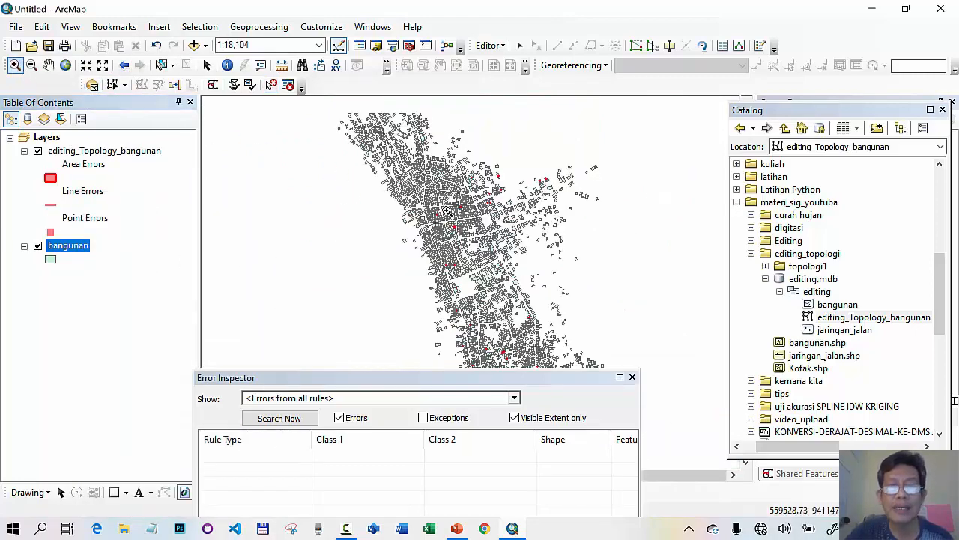
{"action": "left_click_drag", "start_coordinate": [423, 202], "coordinate": [468, 232]}
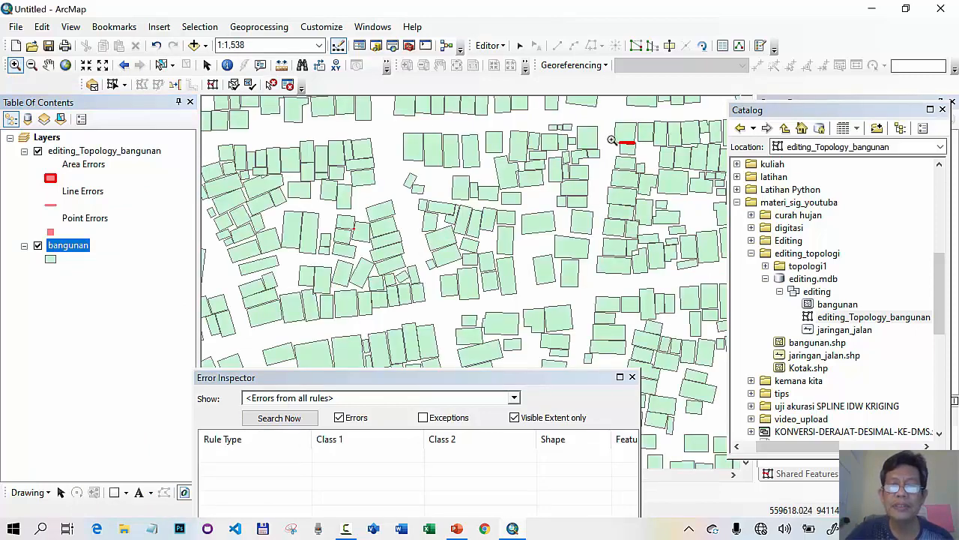
{"action": "left_click_drag", "start_coordinate": [614, 124], "coordinate": [670, 166]}
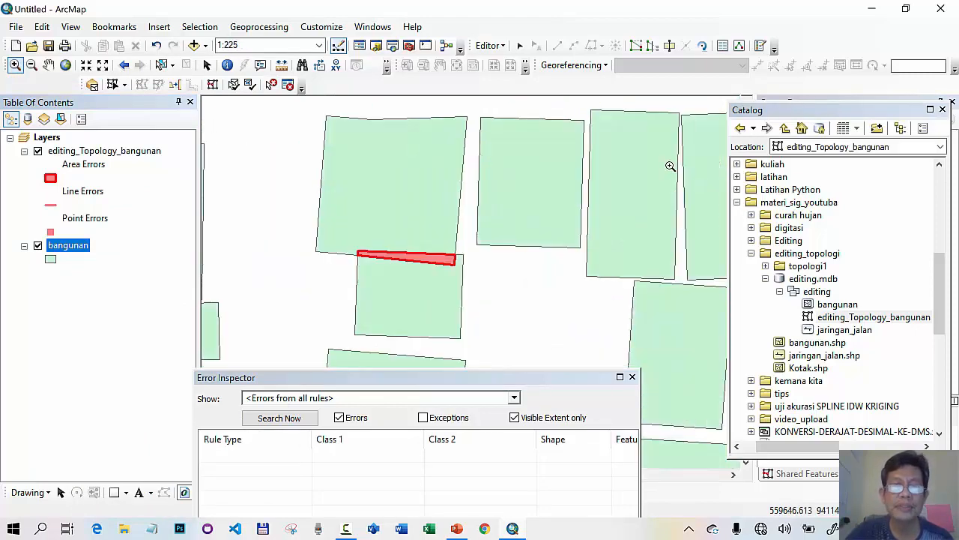
{"action": "left_click", "coordinate": [271, 84]}
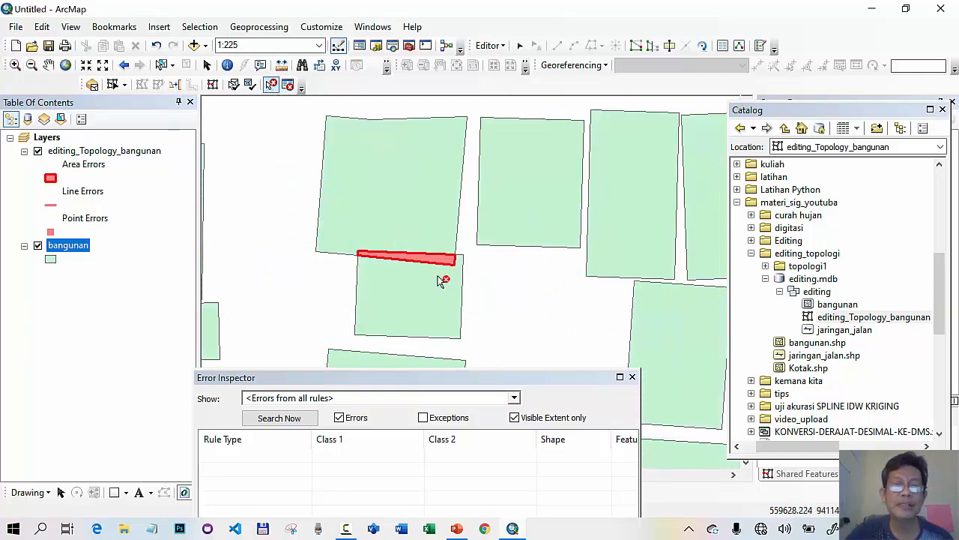
{"action": "left_click", "coordinate": [441, 266]}
{"action": "right_click", "coordinate": [441, 264]}
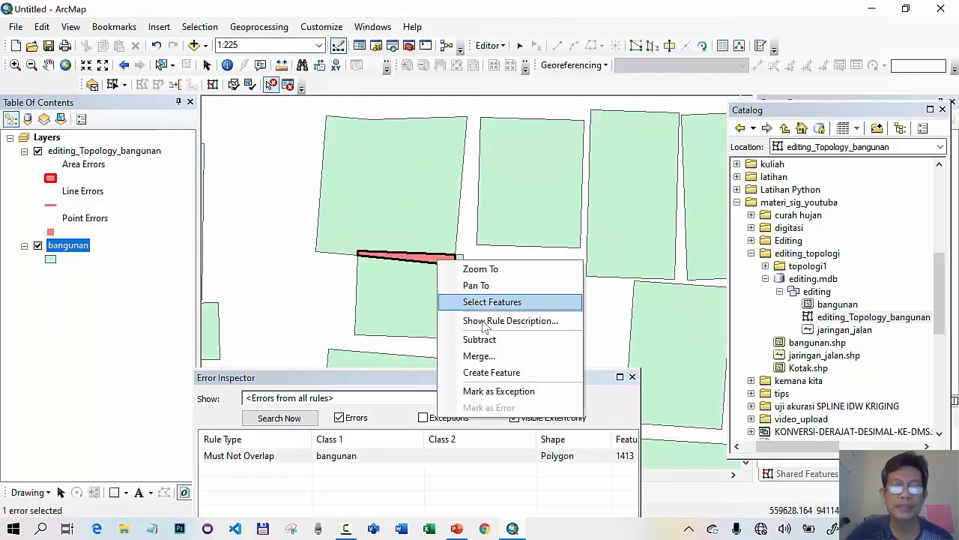
{"action": "left_click", "coordinate": [471, 355]}
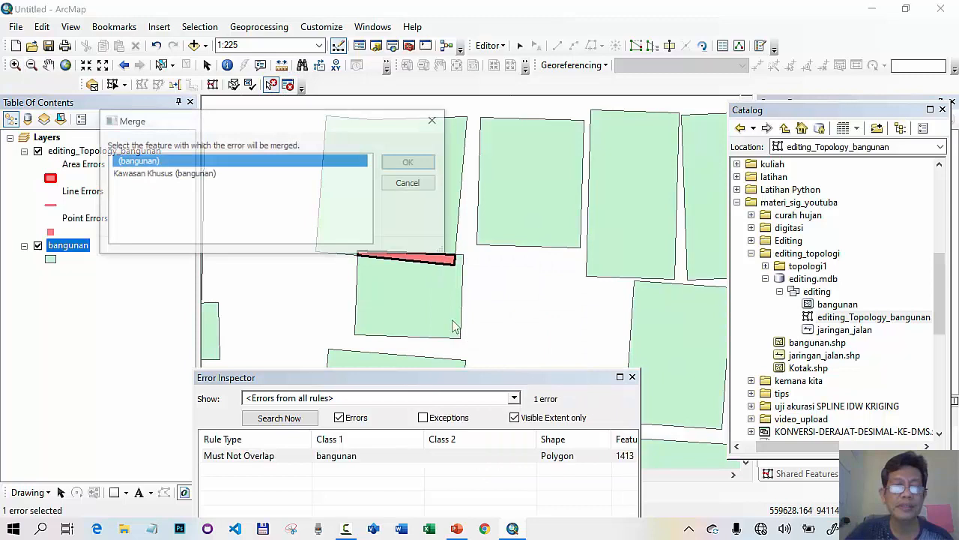
{"action": "left_click", "coordinate": [144, 180]}
{"action": "left_click", "coordinate": [396, 164]}
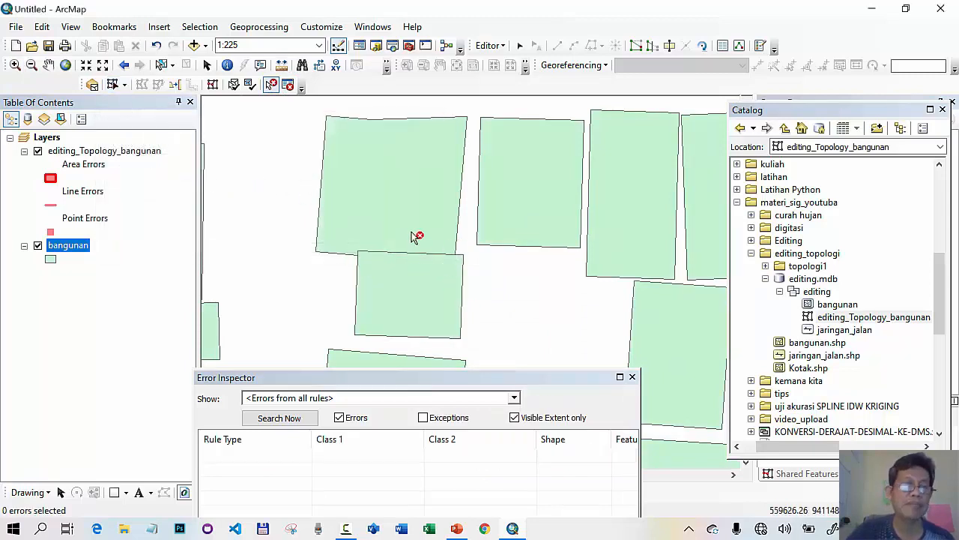
- Fix the strip-shaped overlap error between the two stacked buildings farther south by merging it into the first listed feature, the unnamed bangunan
{"action": "left_click", "coordinate": [125, 66]}
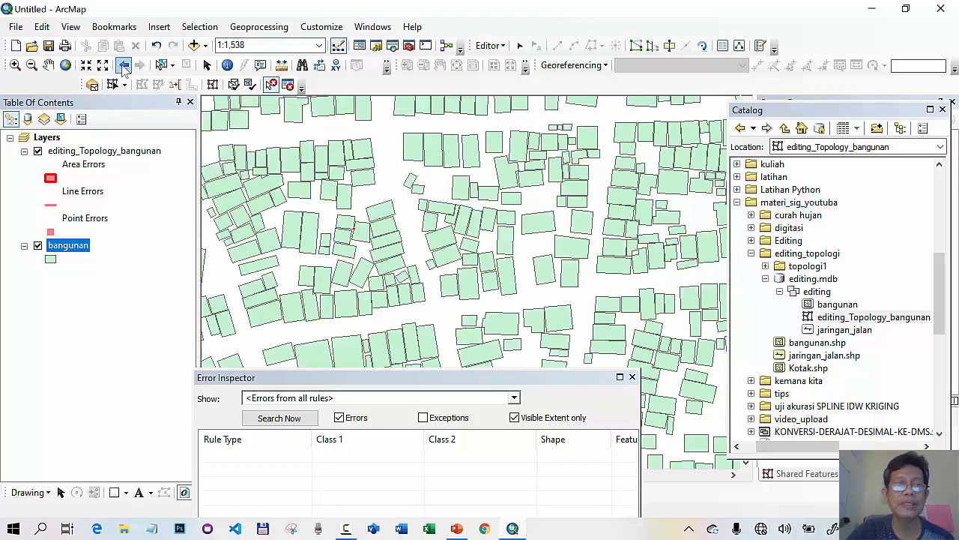
{"action": "left_click", "coordinate": [48, 65]}
{"action": "left_click_drag", "start_coordinate": [574, 314], "coordinate": [575, 55]}
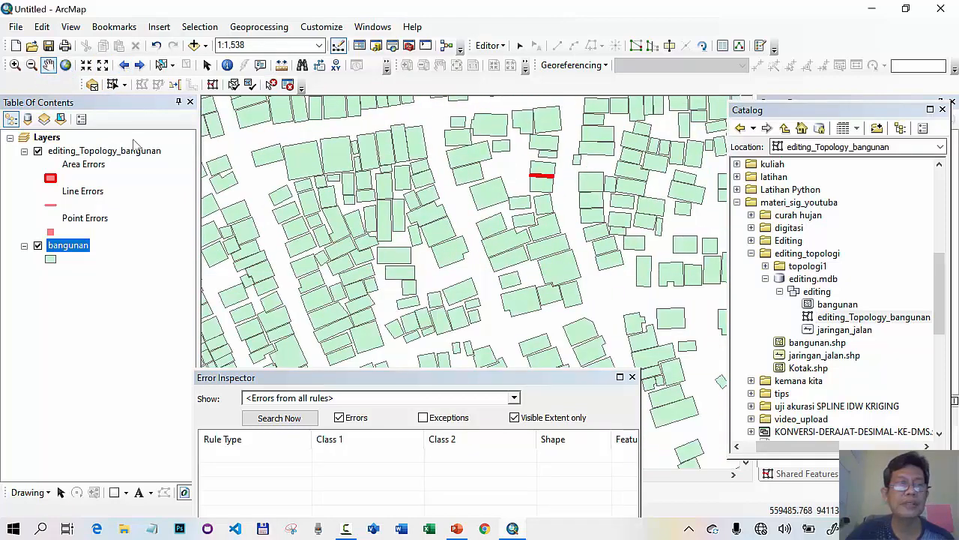
{"action": "left_click", "coordinate": [15, 65]}
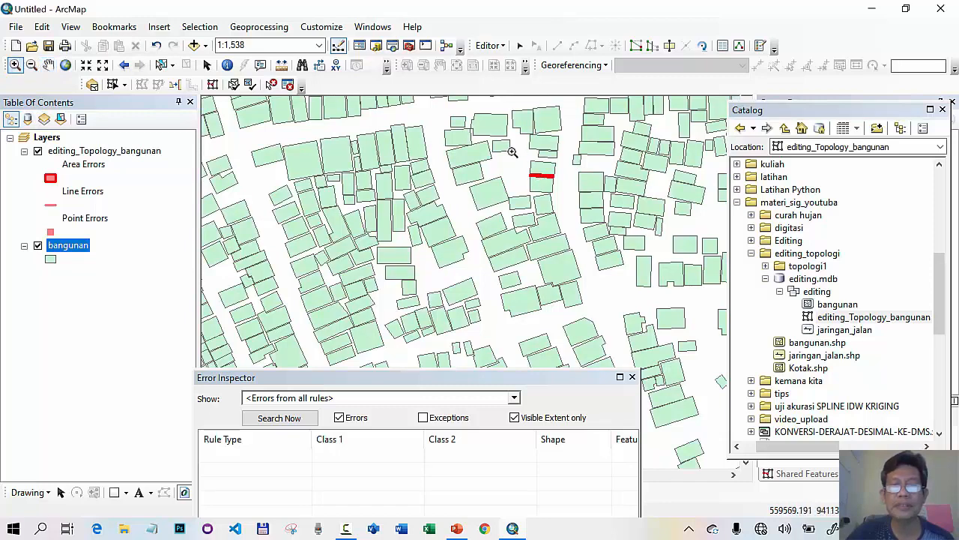
{"action": "left_click_drag", "start_coordinate": [511, 151], "coordinate": [589, 218]}
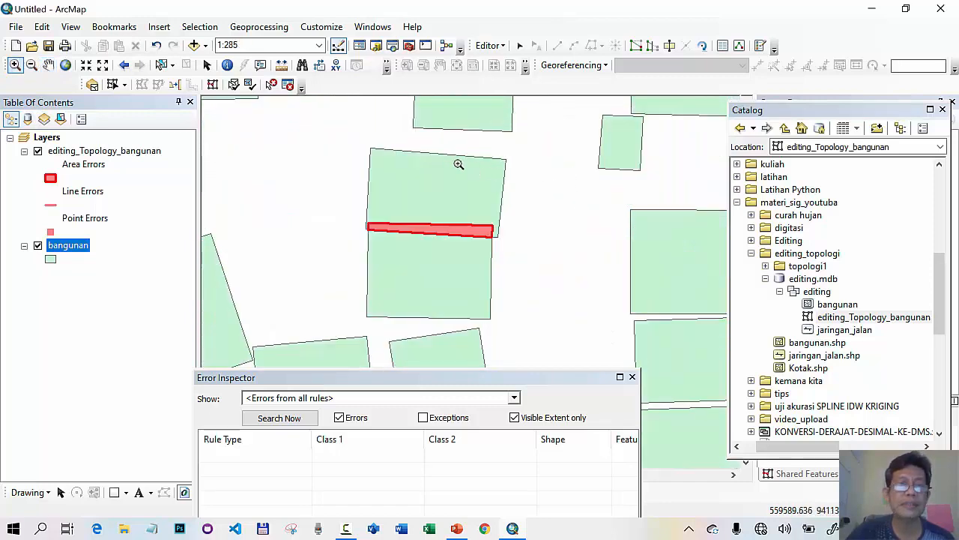
{"action": "left_click", "coordinate": [272, 87]}
{"action": "left_click", "coordinate": [434, 233]}
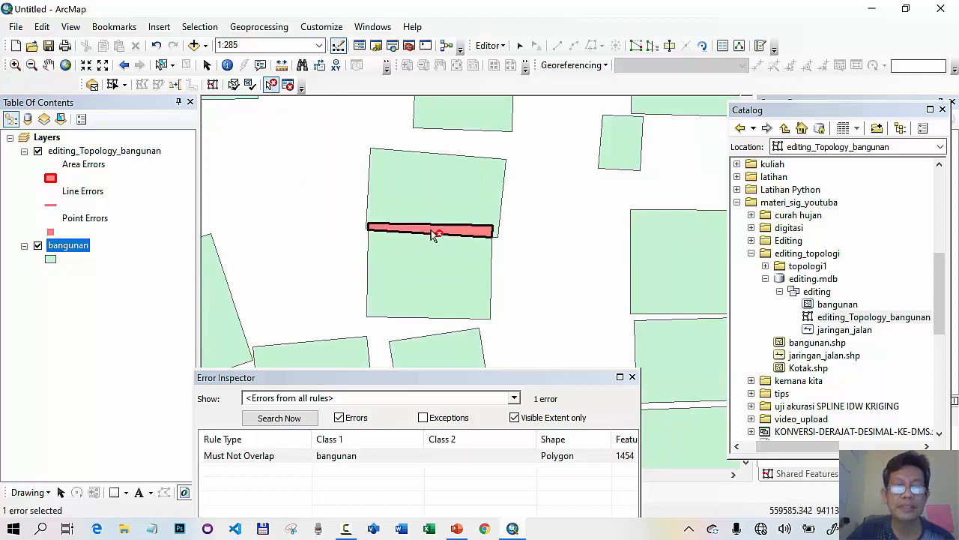
{"action": "right_click", "coordinate": [434, 234]}
{"action": "left_click", "coordinate": [473, 327]}
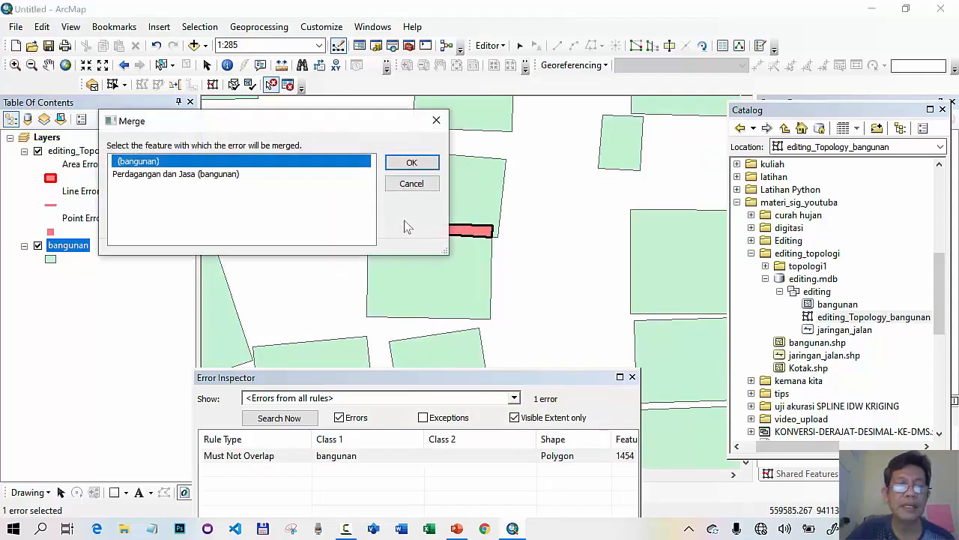
{"action": "left_click", "coordinate": [228, 176]}
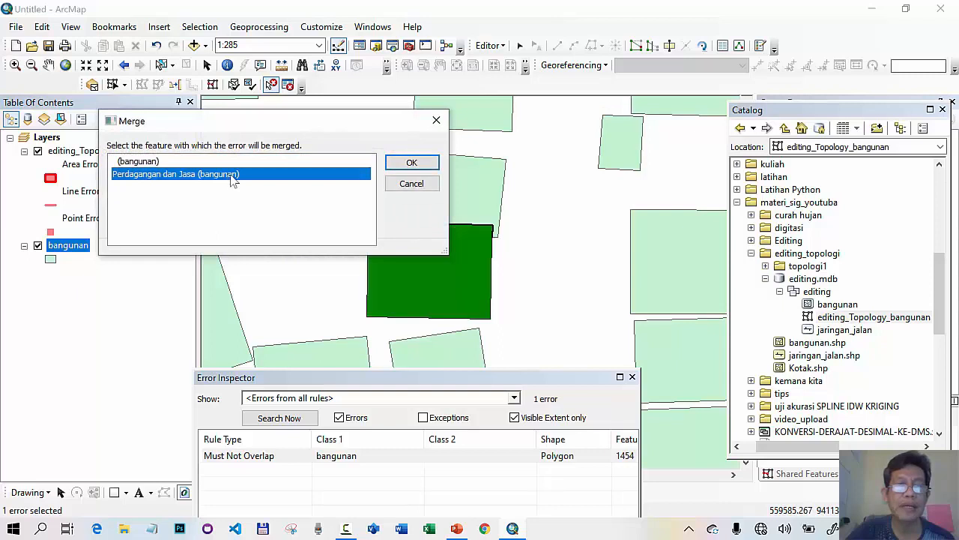
{"action": "left_click", "coordinate": [156, 164]}
{"action": "left_click", "coordinate": [412, 165]}
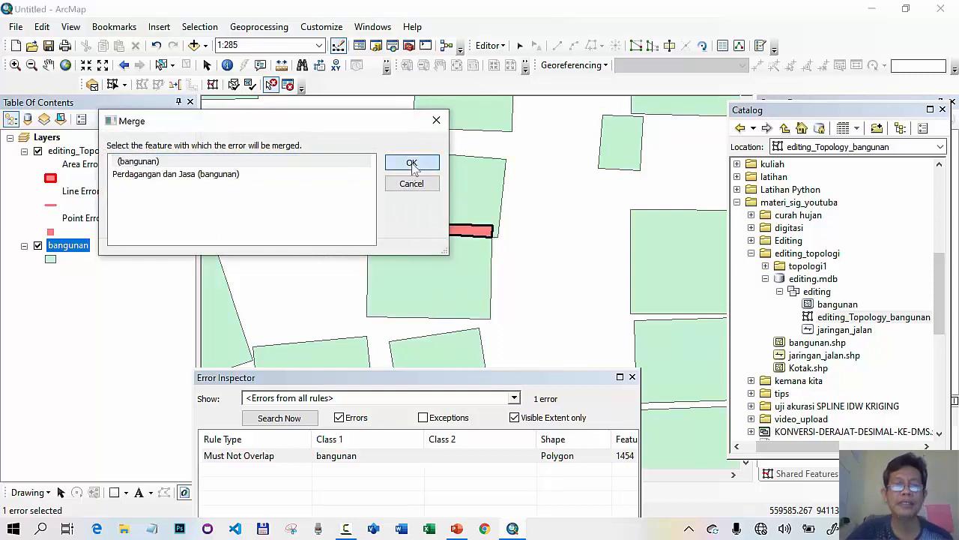
- Fix the eastern of the two tiny overlap errors in the west-central blocks by merging it into the second listed unnamed bangunan feature
{"action": "right_click", "coordinate": [83, 248]}
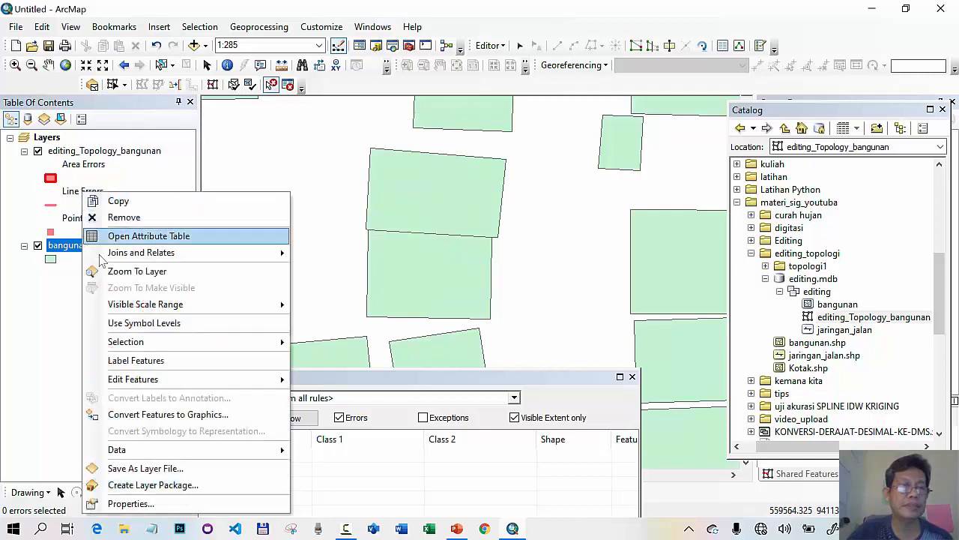
{"action": "left_click", "coordinate": [134, 273]}
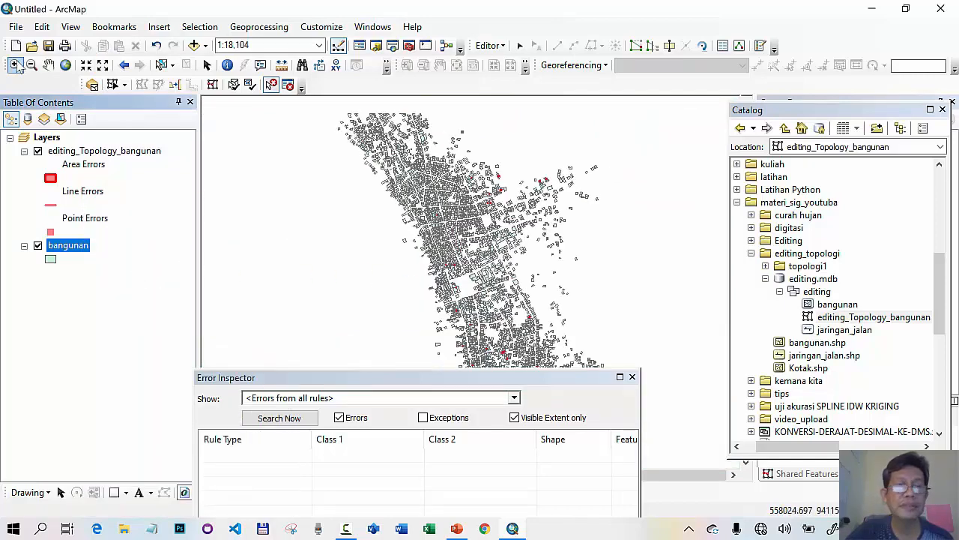
{"action": "left_click", "coordinate": [15, 65]}
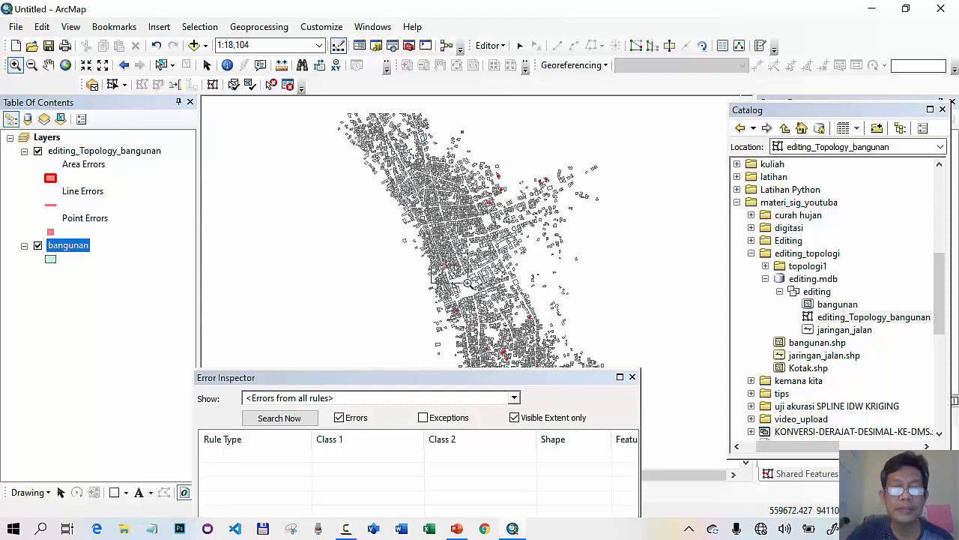
{"action": "left_click_drag", "start_coordinate": [433, 255], "coordinate": [476, 289]}
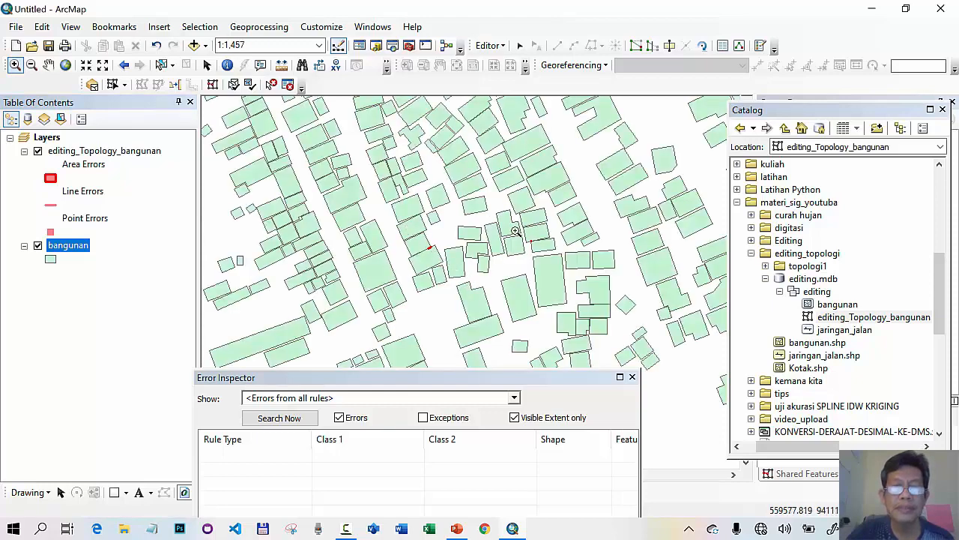
{"action": "left_click_drag", "start_coordinate": [515, 230], "coordinate": [553, 270]}
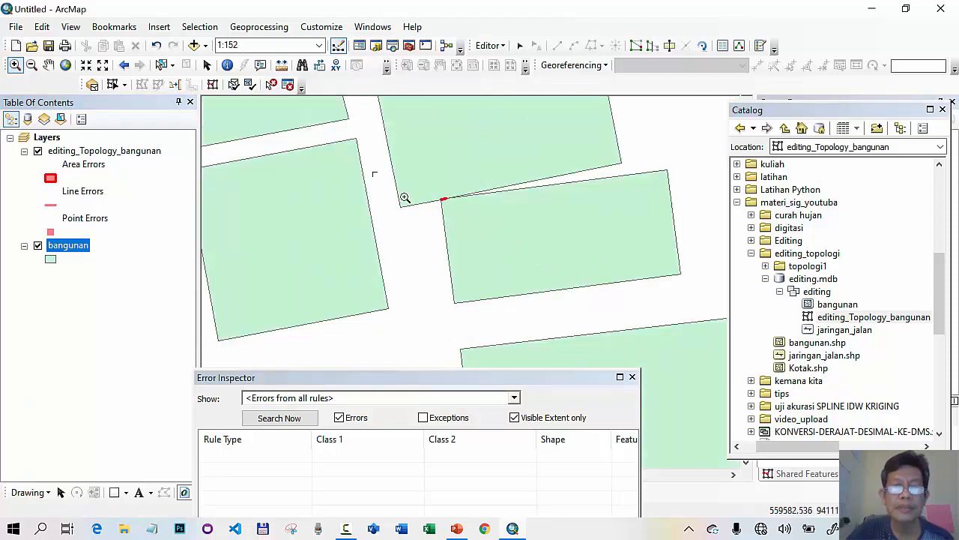
{"action": "left_click_drag", "start_coordinate": [373, 172], "coordinate": [514, 253]}
{"action": "left_click_drag", "start_coordinate": [419, 176], "coordinate": [576, 284]}
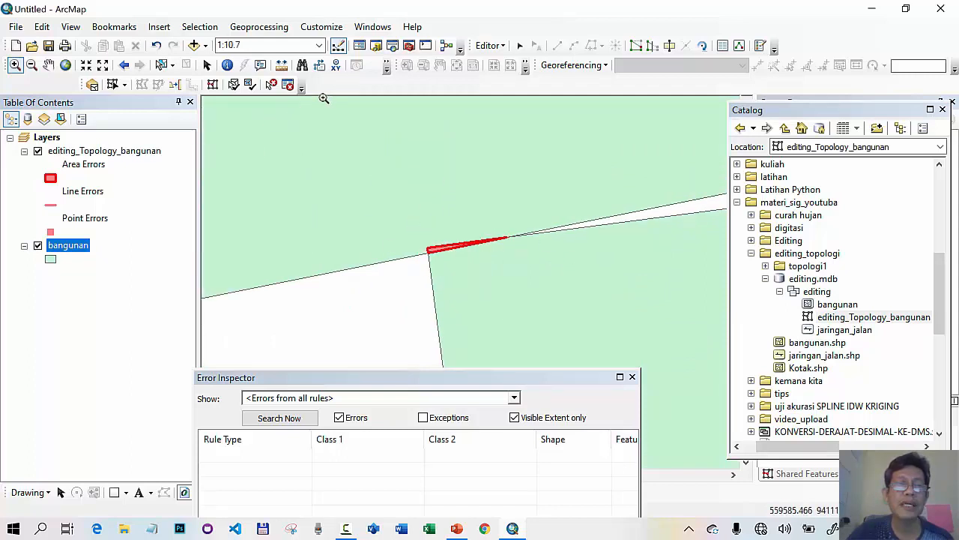
{"action": "left_click", "coordinate": [270, 86]}
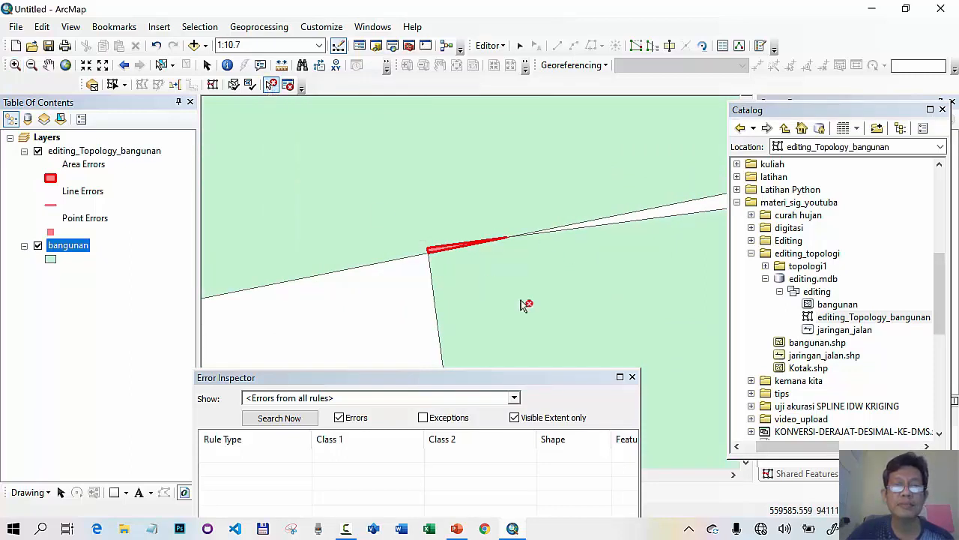
{"action": "left_click", "coordinate": [442, 253]}
{"action": "right_click", "coordinate": [443, 253]}
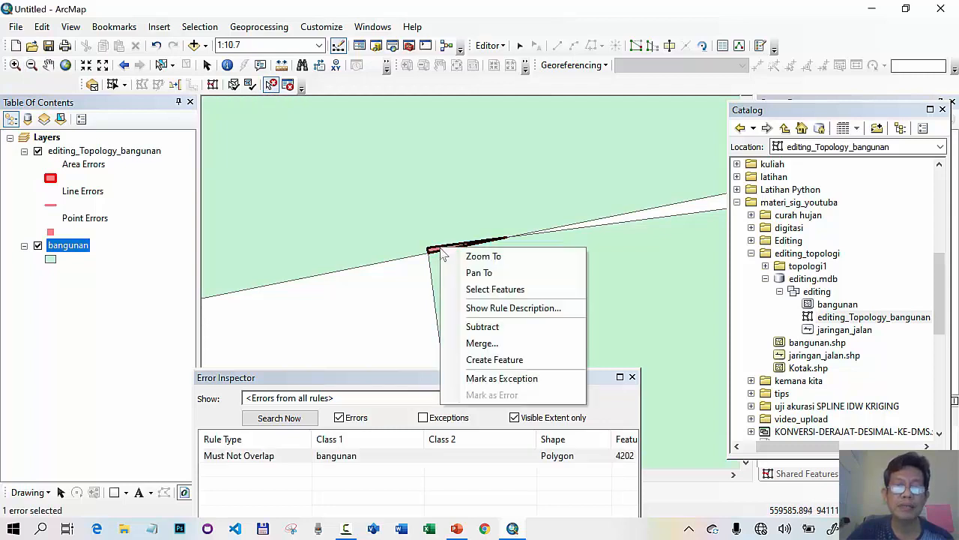
{"action": "left_click", "coordinate": [487, 347]}
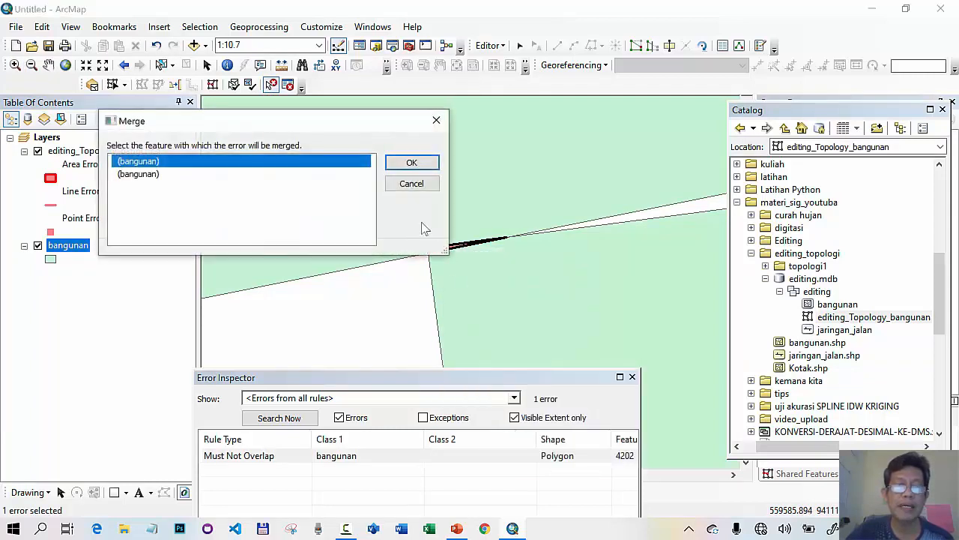
{"action": "left_click", "coordinate": [150, 176]}
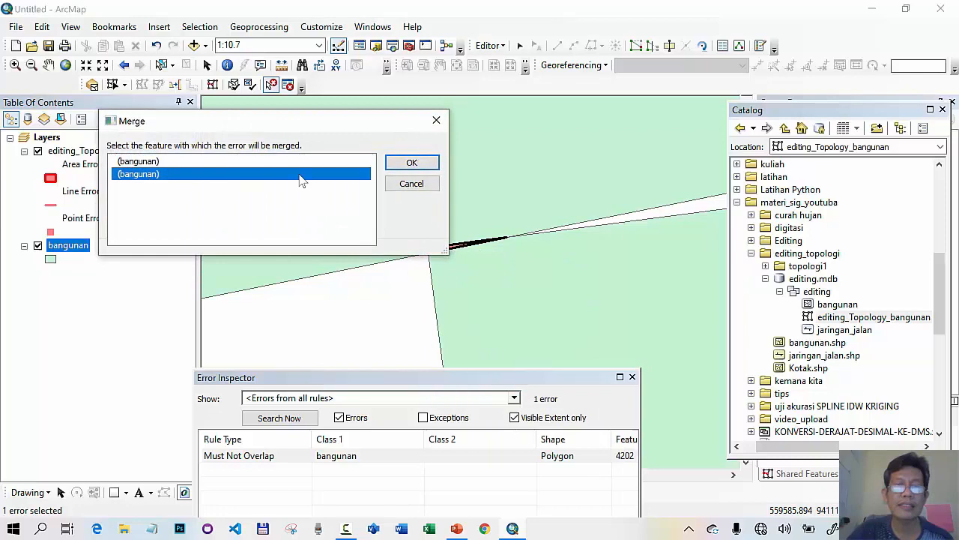
{"action": "left_click", "coordinate": [411, 163]}
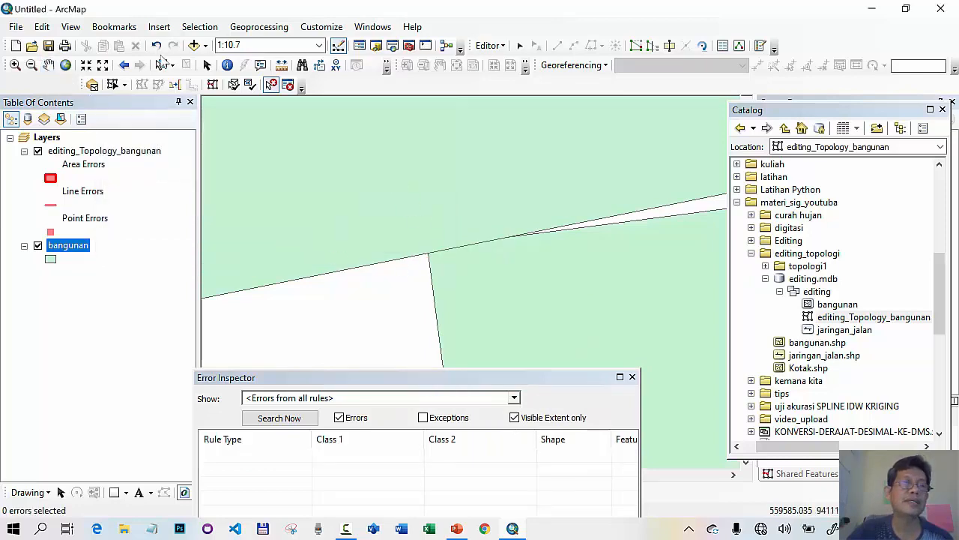
- Fix the remaining tiny overlap error in the west-central blocks by merging it into the second listed Kawasan Khusus (bangunan) feature
{"action": "left_click", "coordinate": [124, 65]}
{"action": "left_click", "coordinate": [124, 65]}
{"action": "left_click", "coordinate": [124, 65]}
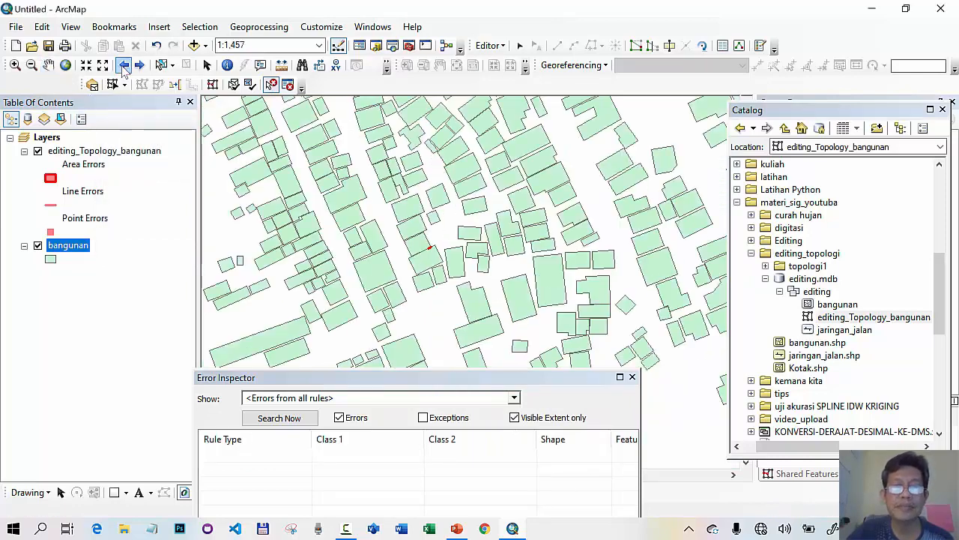
{"action": "left_click", "coordinate": [15, 65]}
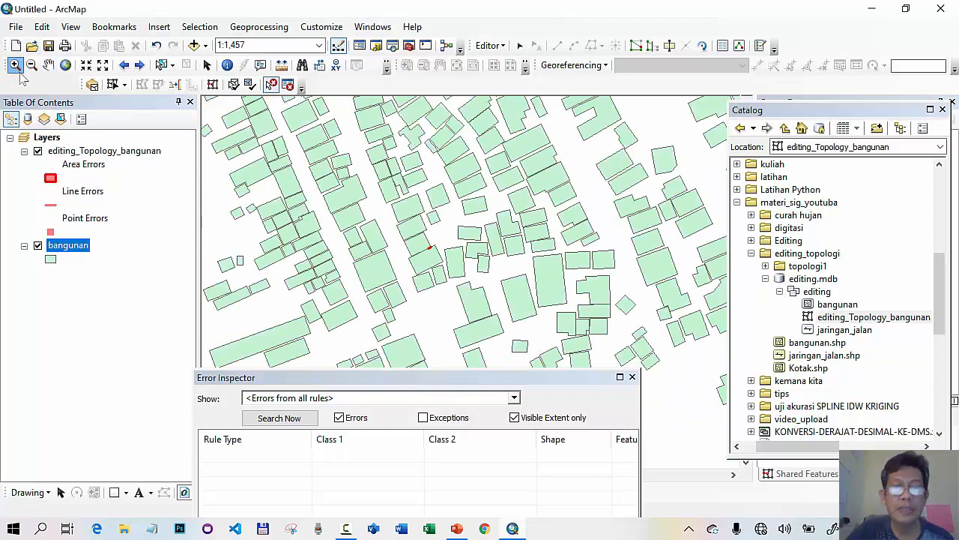
{"action": "left_click_drag", "start_coordinate": [419, 236], "coordinate": [442, 262]}
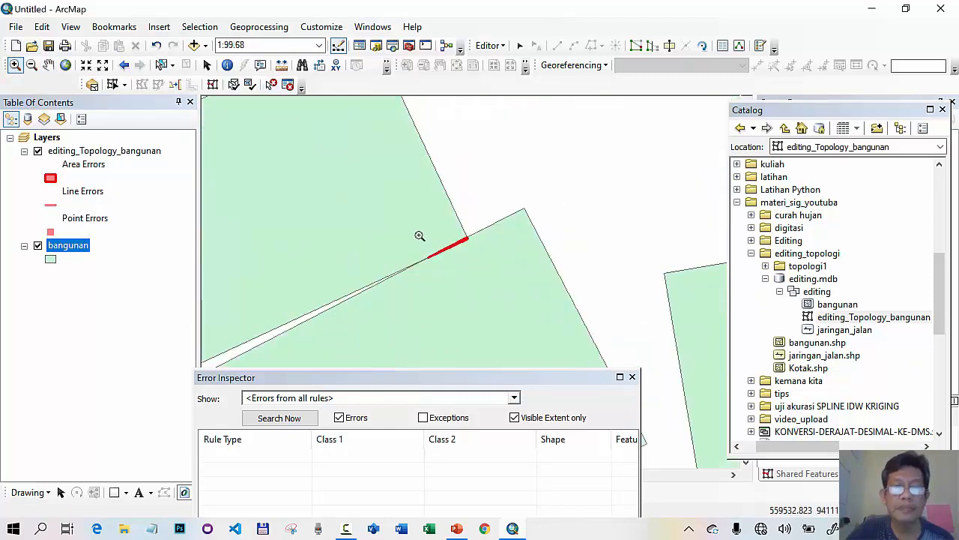
{"action": "left_click_drag", "start_coordinate": [409, 220], "coordinate": [488, 291]}
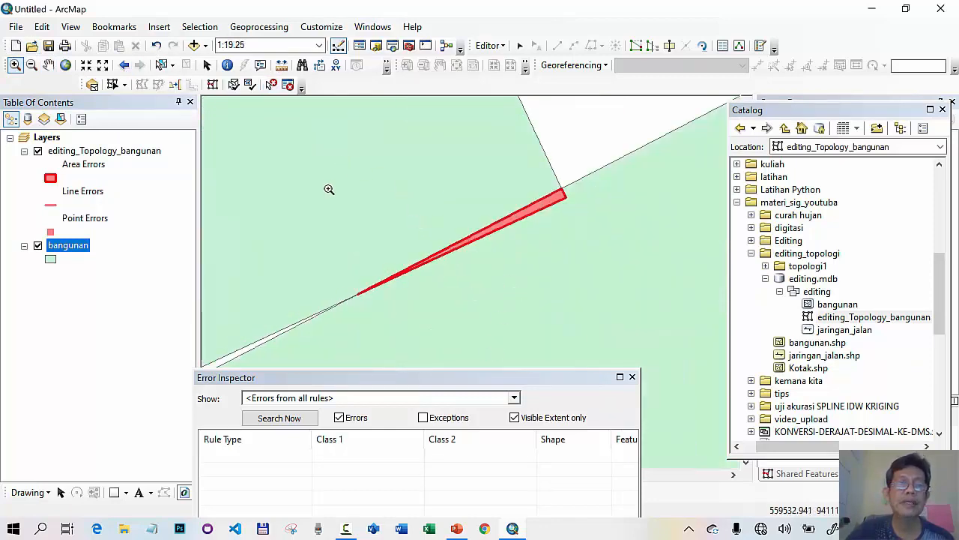
{"action": "left_click", "coordinate": [271, 84]}
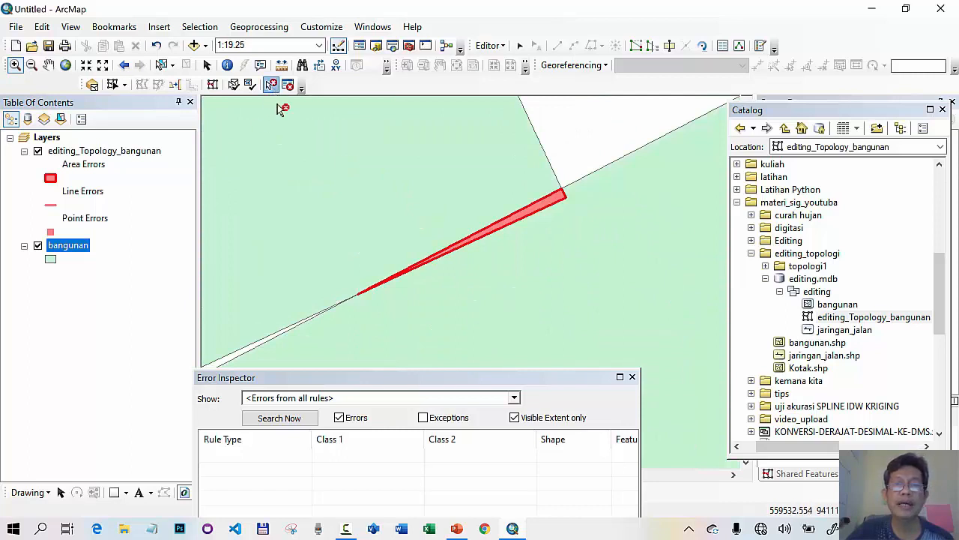
{"action": "left_click", "coordinate": [557, 204]}
{"action": "right_click", "coordinate": [556, 205]}
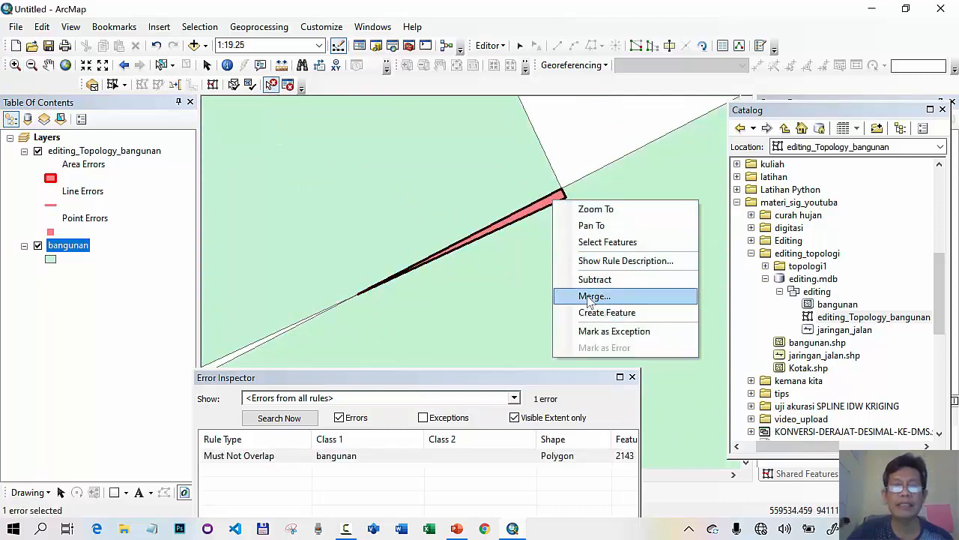
{"action": "left_click", "coordinate": [590, 296]}
{"action": "left_click", "coordinate": [200, 178]}
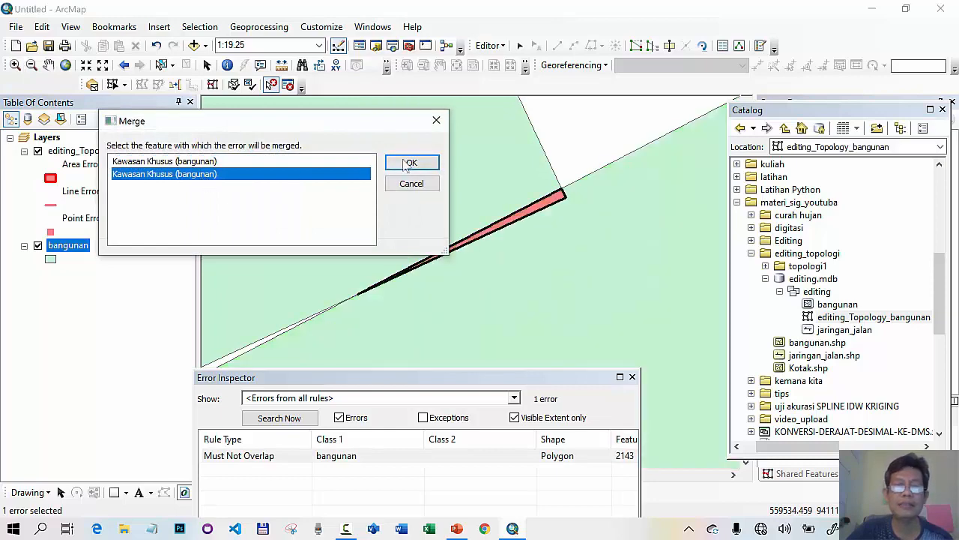
{"action": "left_click", "coordinate": [411, 163]}
- Fix the small triangular overlap error at the building's southeast corner by merging it into the first listed Kawasan Khusus (bangunan) feature
{"action": "left_click", "coordinate": [125, 67]}
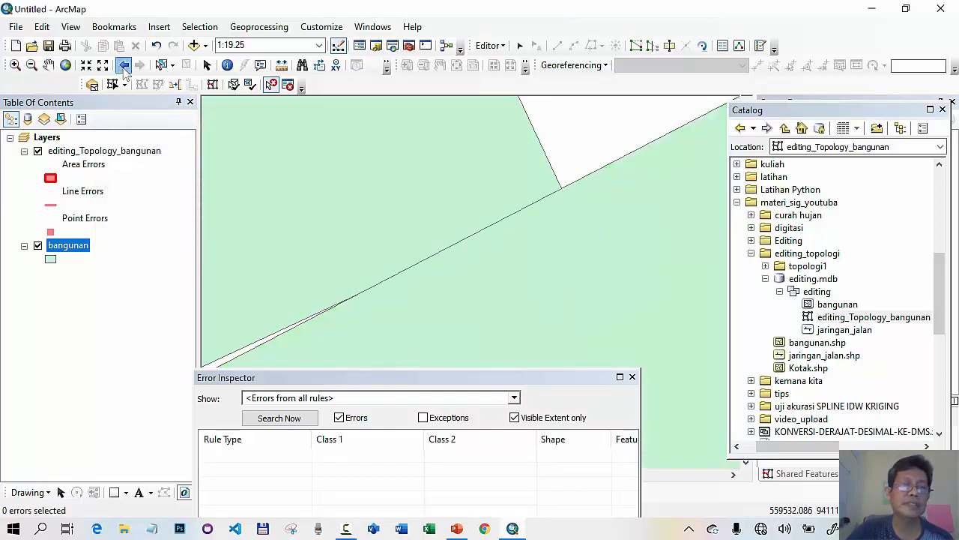
{"action": "left_click", "coordinate": [124, 68]}
{"action": "left_click", "coordinate": [124, 67]}
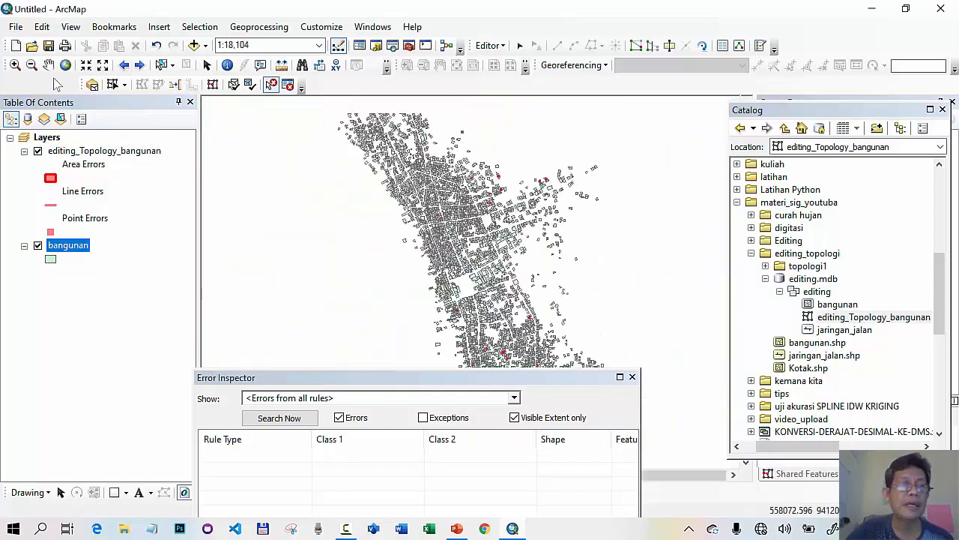
{"action": "left_click", "coordinate": [15, 65]}
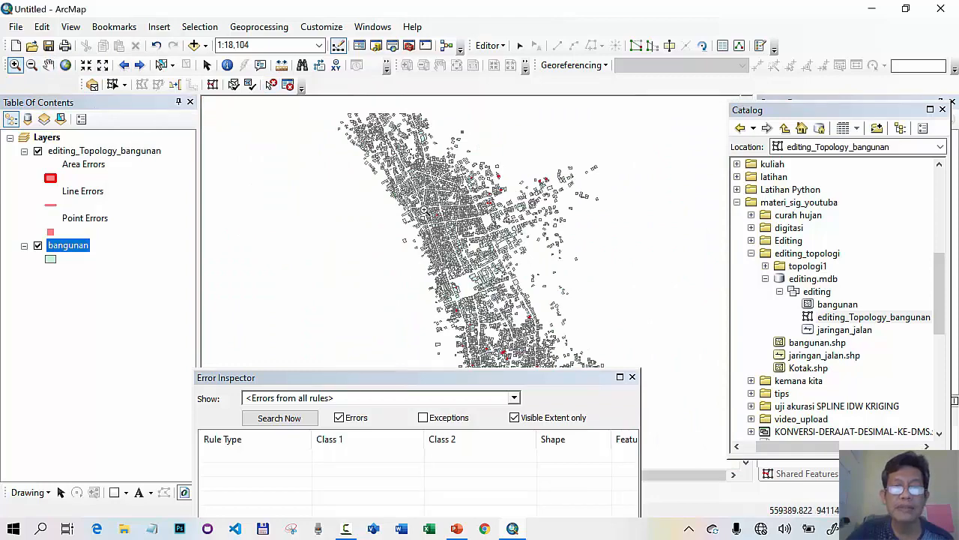
{"action": "left_click_drag", "start_coordinate": [424, 214], "coordinate": [453, 240]}
{"action": "left_click_drag", "start_coordinate": [497, 165], "coordinate": [537, 208]}
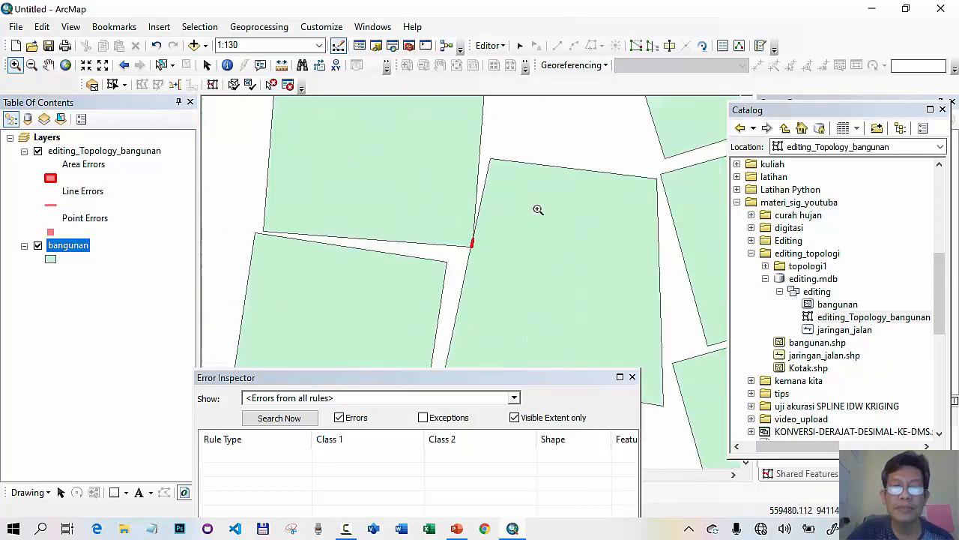
{"action": "left_click_drag", "start_coordinate": [442, 216], "coordinate": [497, 280]}
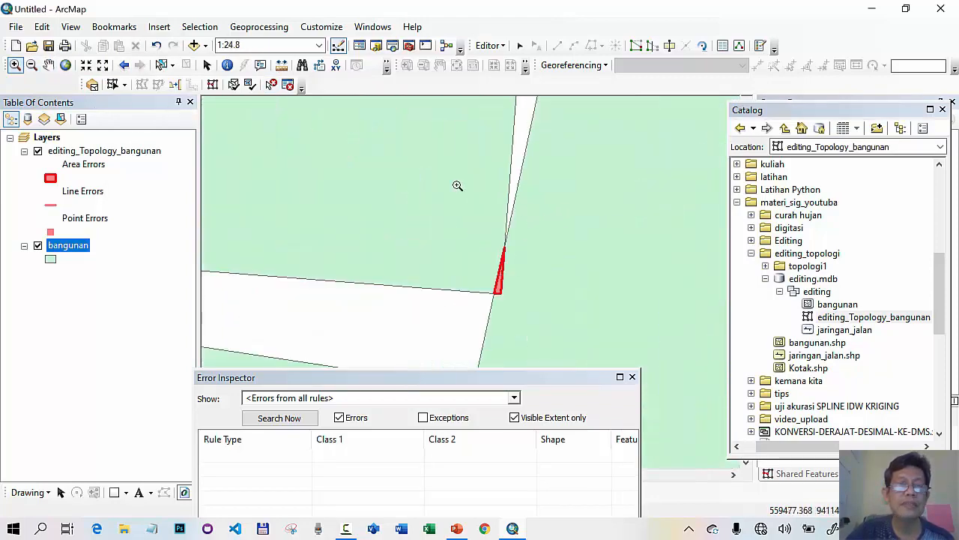
{"action": "left_click", "coordinate": [271, 83]}
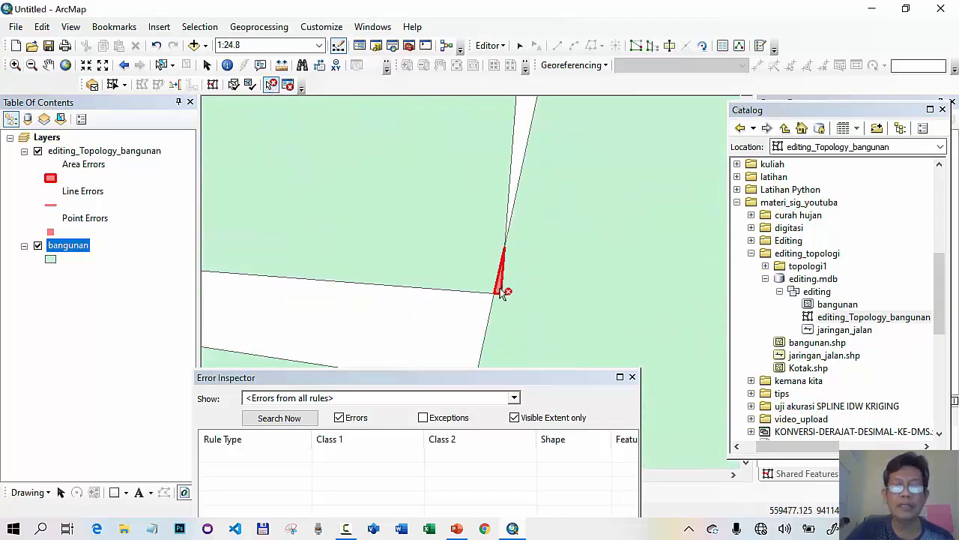
{"action": "left_click", "coordinate": [502, 292]}
{"action": "right_click", "coordinate": [500, 291]}
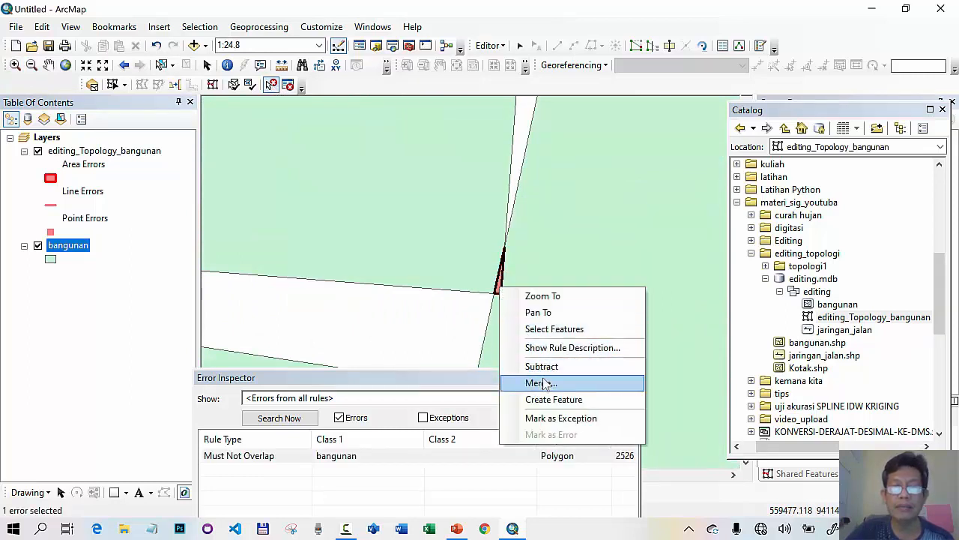
{"action": "left_click", "coordinate": [541, 383]}
{"action": "left_click", "coordinate": [198, 175]}
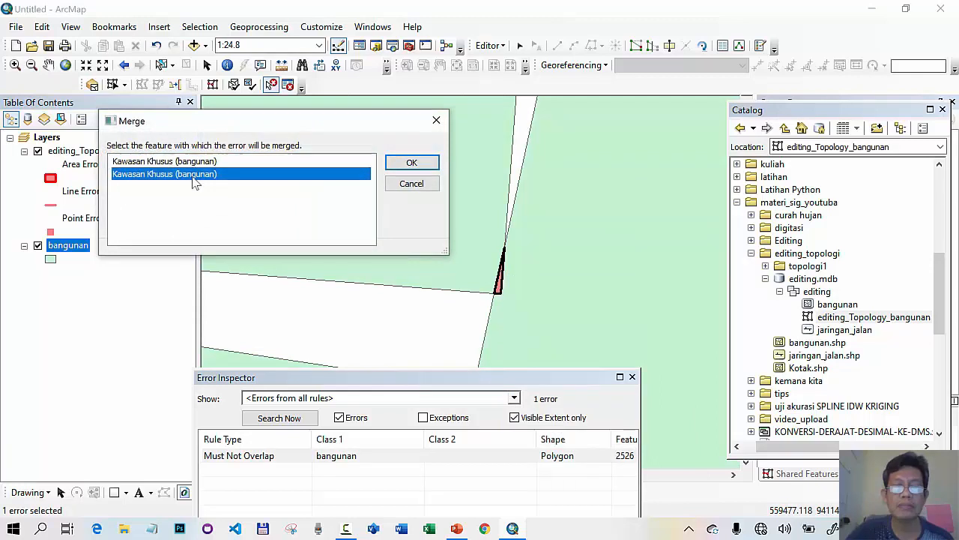
{"action": "left_click", "coordinate": [197, 161]}
{"action": "left_click", "coordinate": [411, 162]}
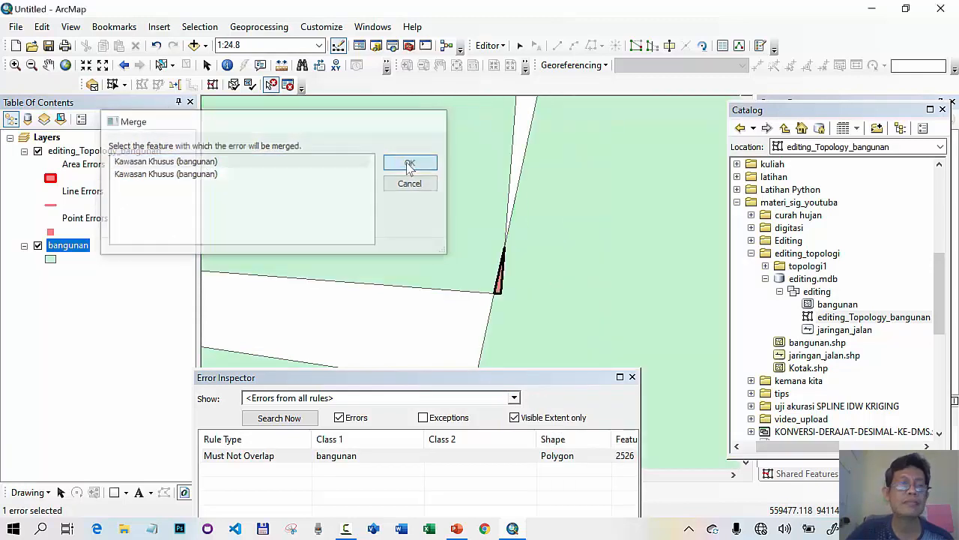
- Fix the narrow overlap error between the two long end-to-end buildings in the southwestern blocks by subtracting the overlapping area
{"action": "left_click", "coordinate": [123, 65]}
{"action": "left_click", "coordinate": [123, 65]}
{"action": "left_click", "coordinate": [122, 65]}
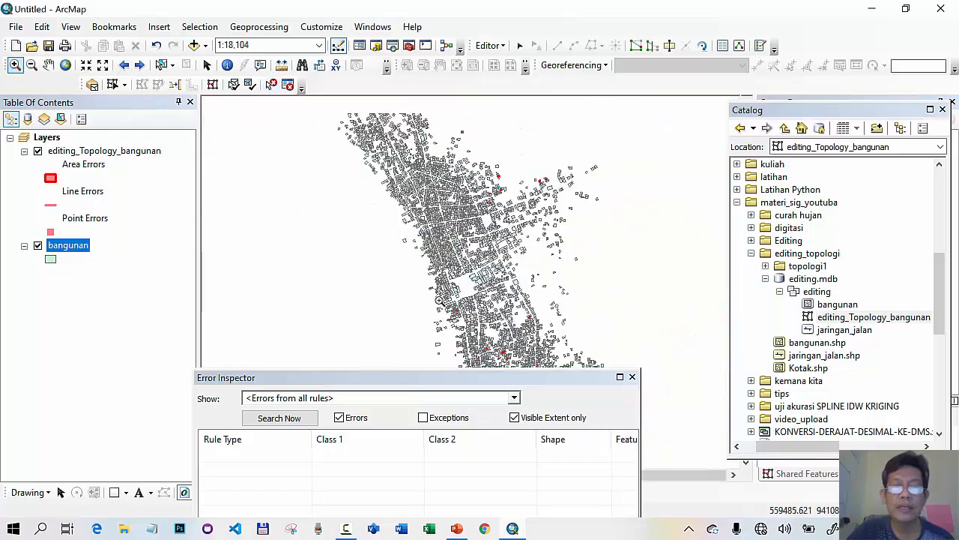
{"action": "left_click_drag", "start_coordinate": [438, 300], "coordinate": [486, 333]}
{"action": "left_click_drag", "start_coordinate": [375, 216], "coordinate": [445, 278]}
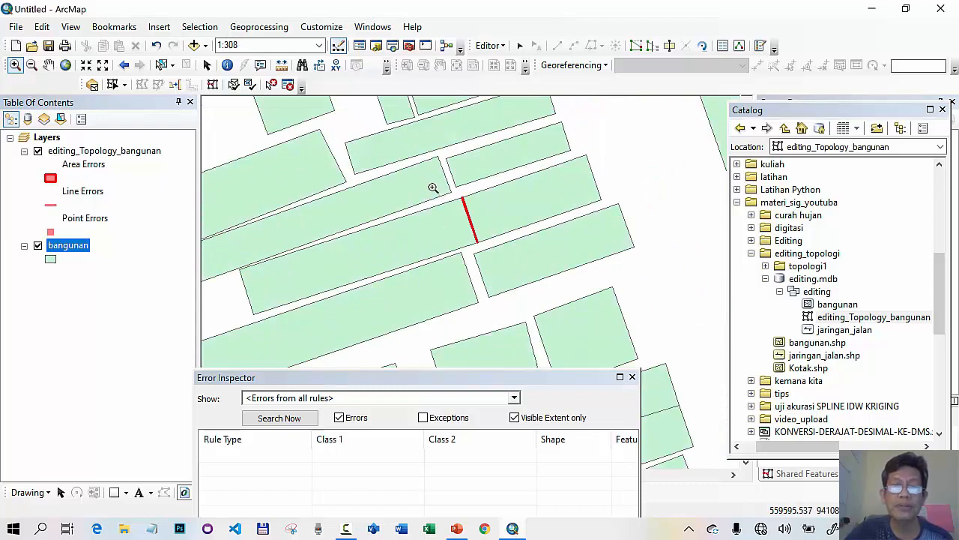
{"action": "left_click_drag", "start_coordinate": [430, 185], "coordinate": [522, 250]}
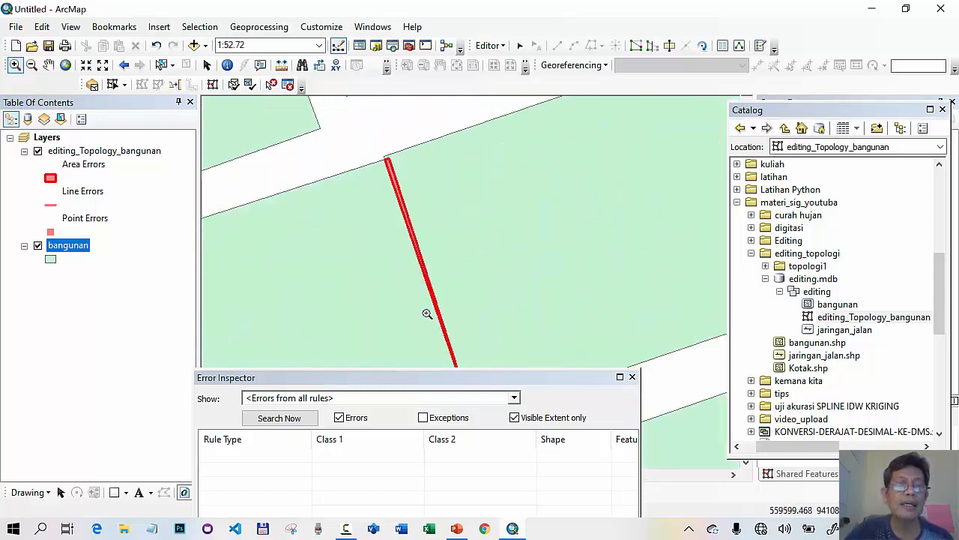
{"action": "left_click", "coordinate": [271, 84]}
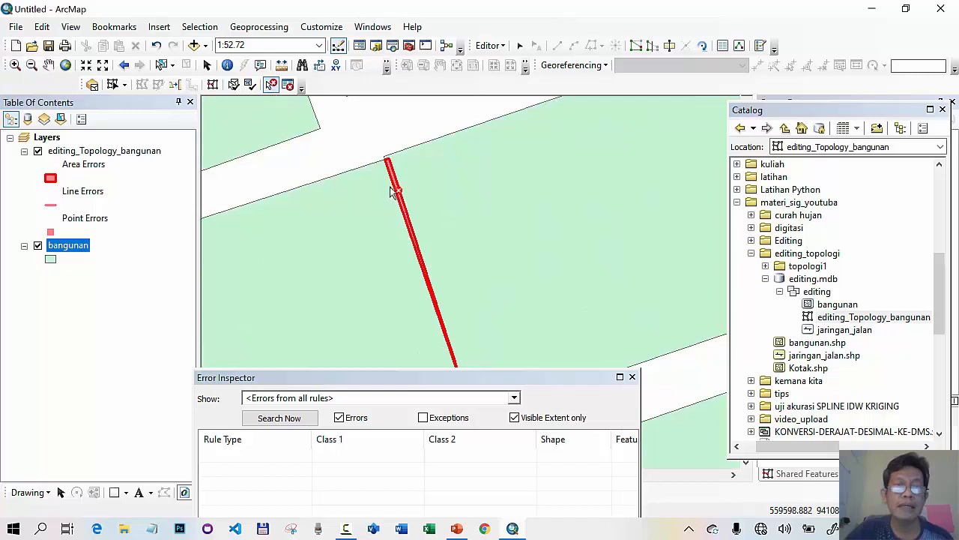
{"action": "left_click", "coordinate": [397, 183]}
{"action": "right_click", "coordinate": [395, 181]}
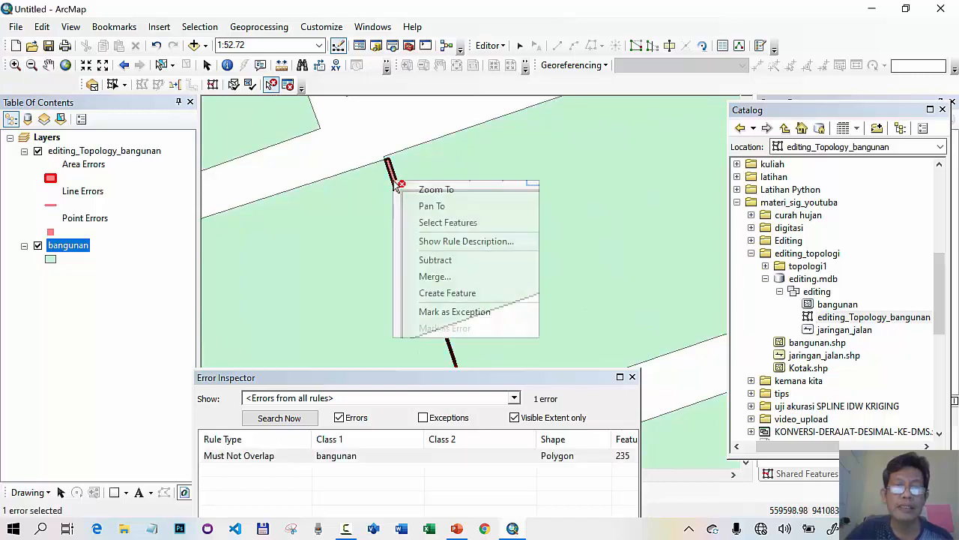
{"action": "left_click", "coordinate": [437, 259]}
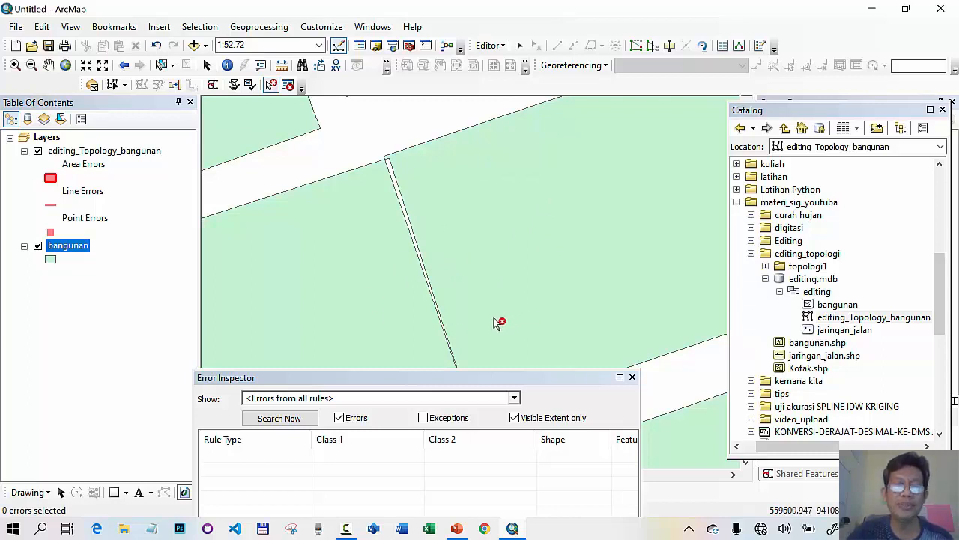
{"action": "left_click_drag", "start_coordinate": [466, 377], "coordinate": [558, 387]}
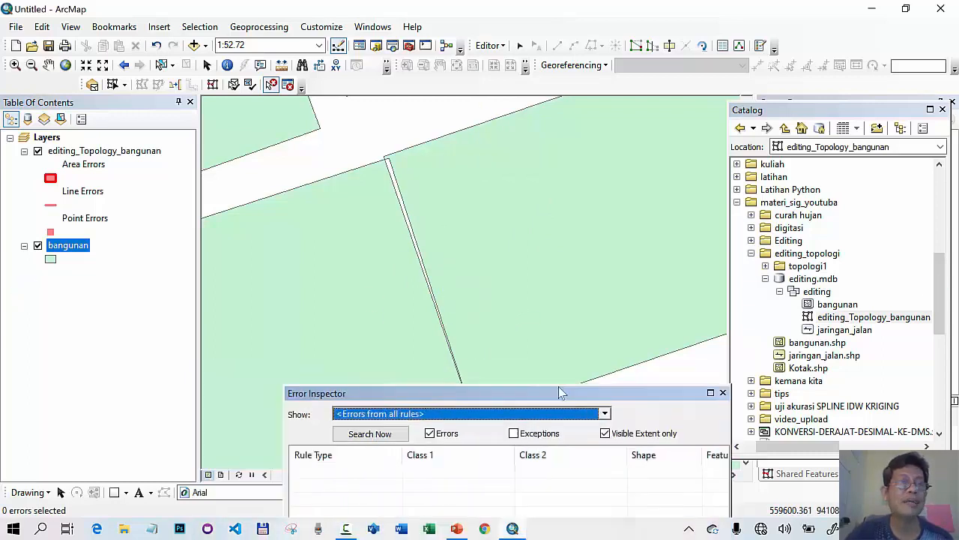
- Fix the eastern overlap error between the large building and the smaller one directly south of it by creating a new feature from it
{"action": "left_click", "coordinate": [124, 65]}
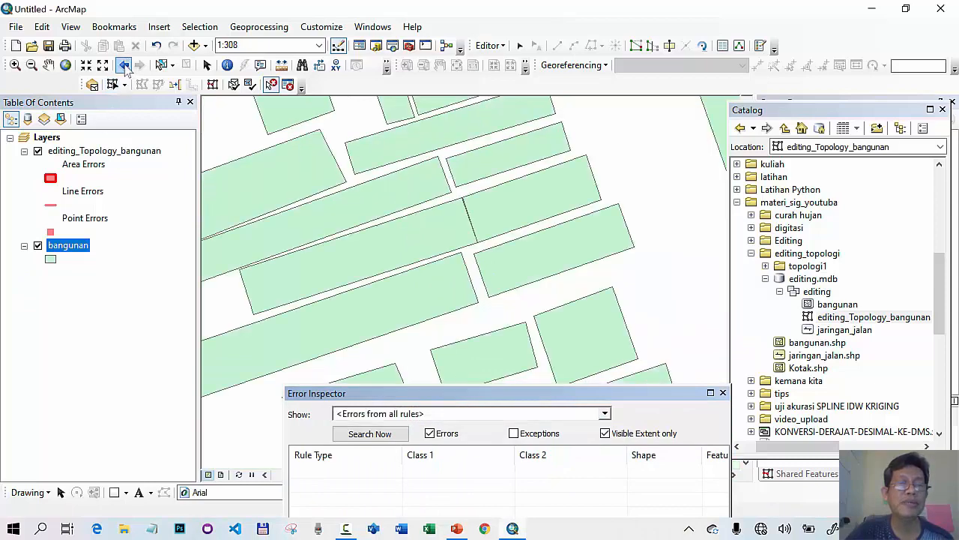
{"action": "left_click", "coordinate": [124, 65]}
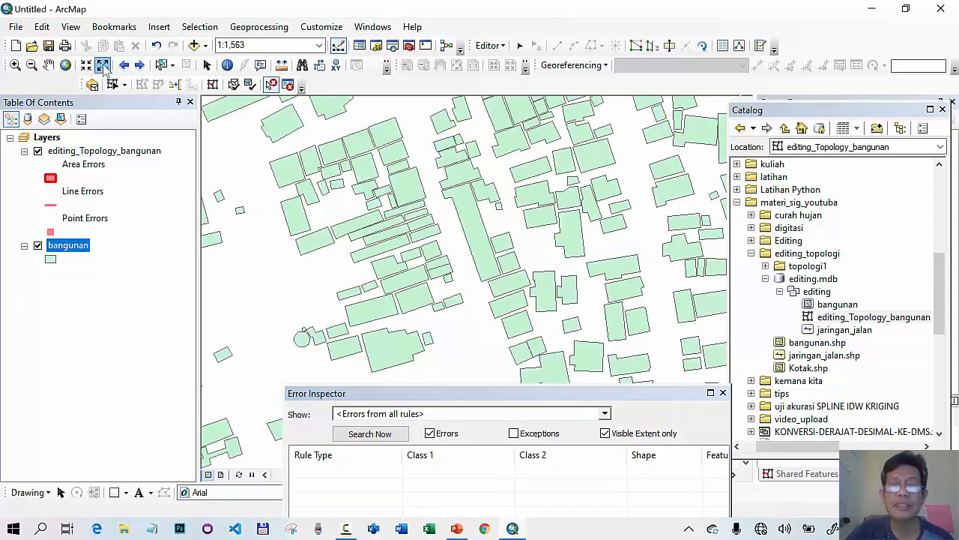
{"action": "left_click", "coordinate": [103, 65]}
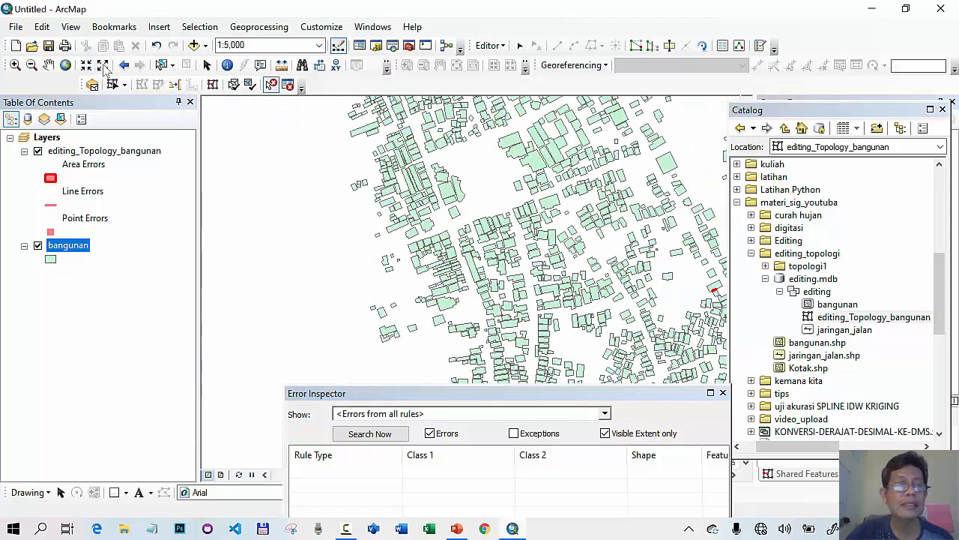
{"action": "left_click", "coordinate": [103, 65]}
{"action": "left_click", "coordinate": [15, 65]}
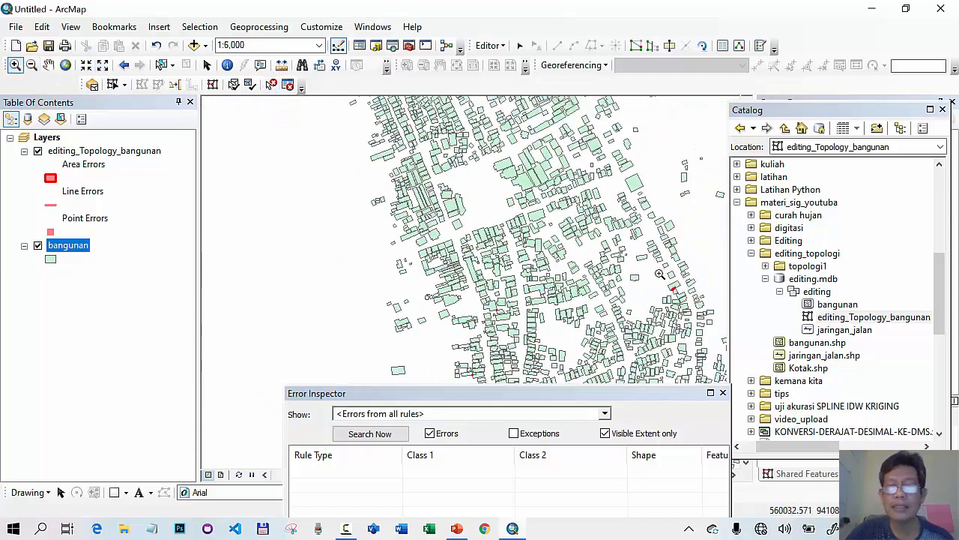
{"action": "left_click_drag", "start_coordinate": [659, 272], "coordinate": [709, 320]}
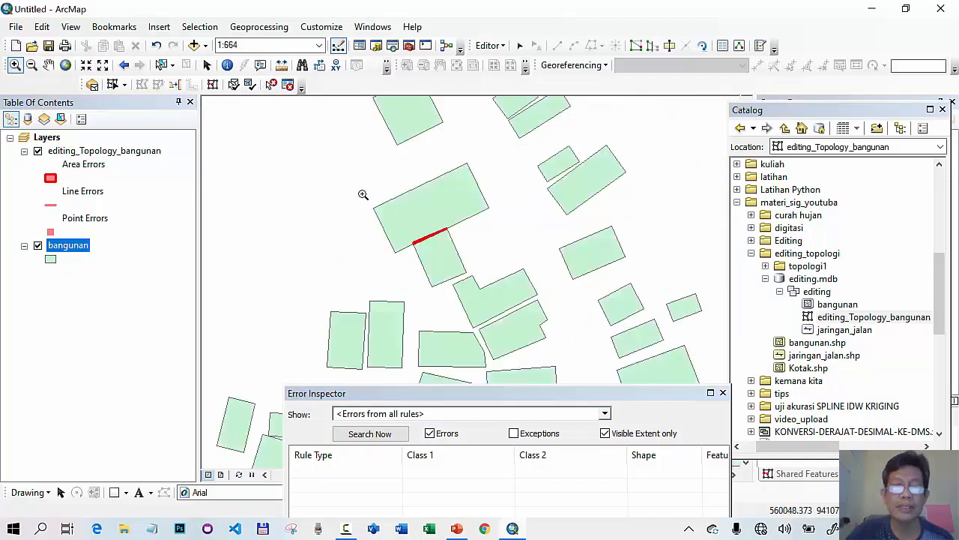
{"action": "left_click_drag", "start_coordinate": [363, 195], "coordinate": [500, 321]}
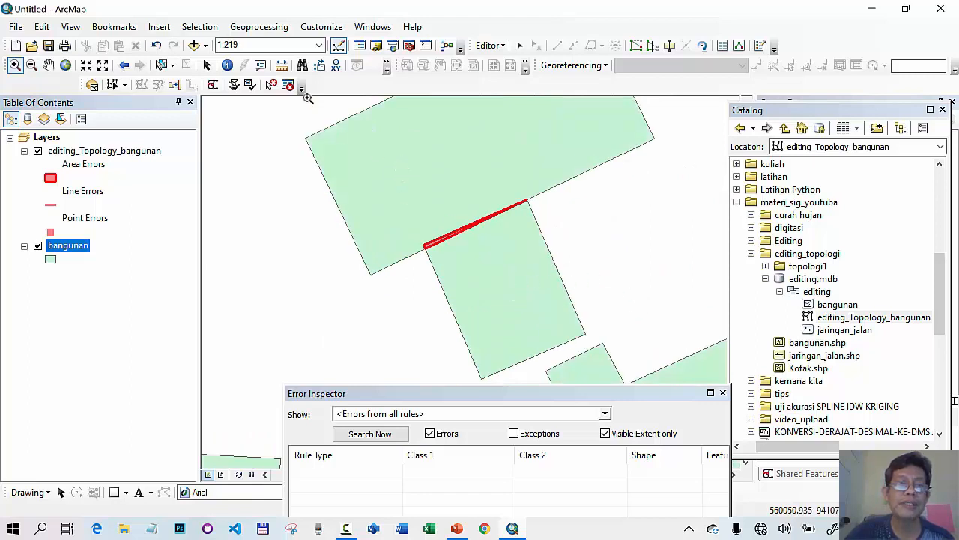
{"action": "left_click", "coordinate": [272, 84]}
{"action": "left_click", "coordinate": [430, 247]}
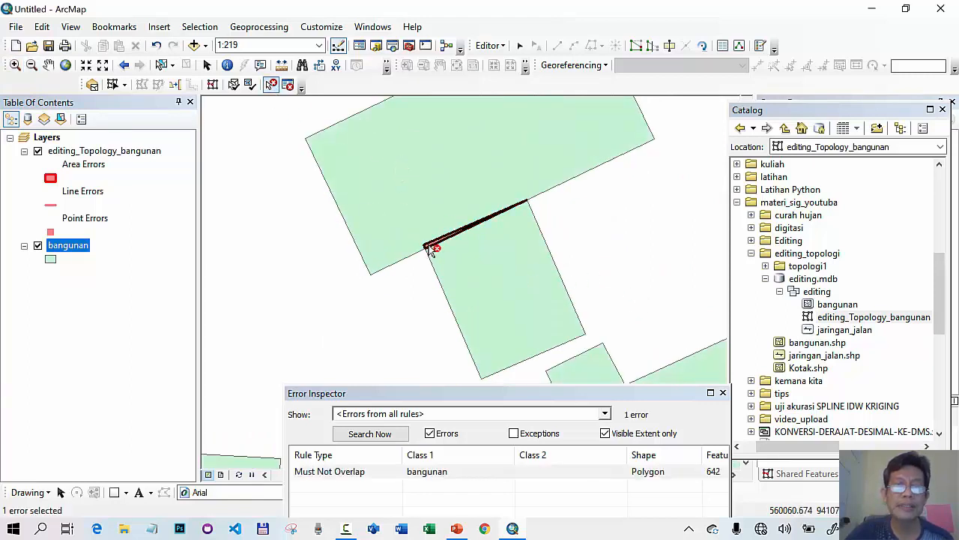
{"action": "right_click", "coordinate": [430, 251]}
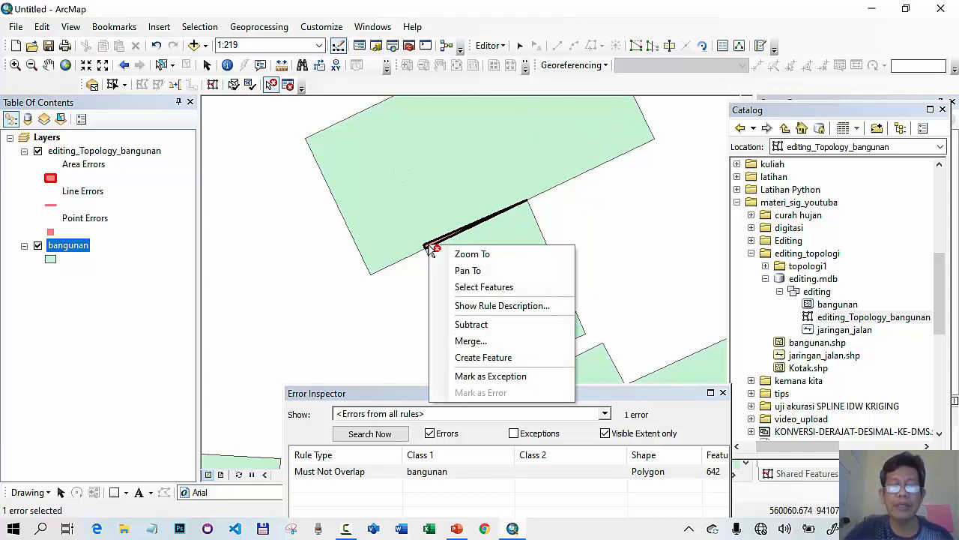
{"action": "left_click", "coordinate": [470, 359]}
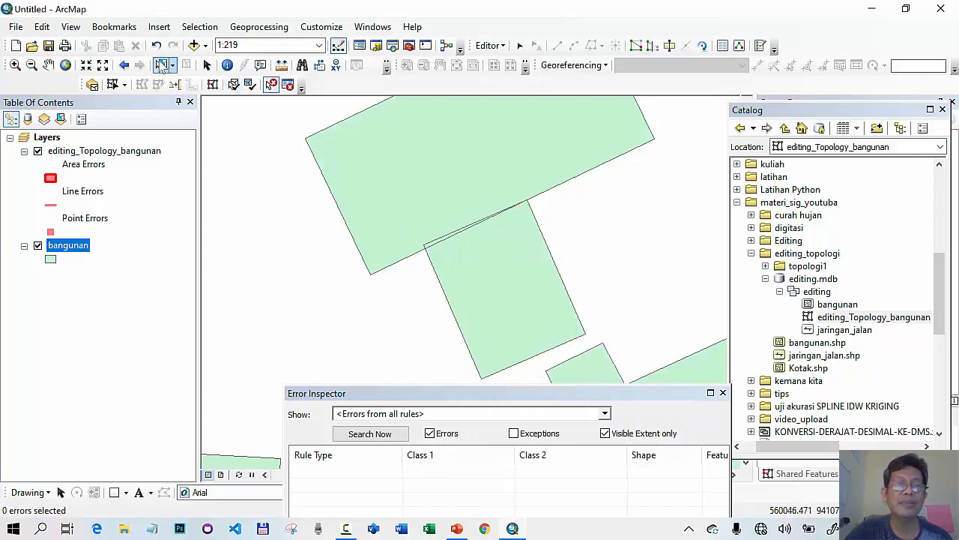
- Select only the thin sliver feature created between the large building and the smaller one south of it
{"action": "left_click", "coordinate": [162, 66]}
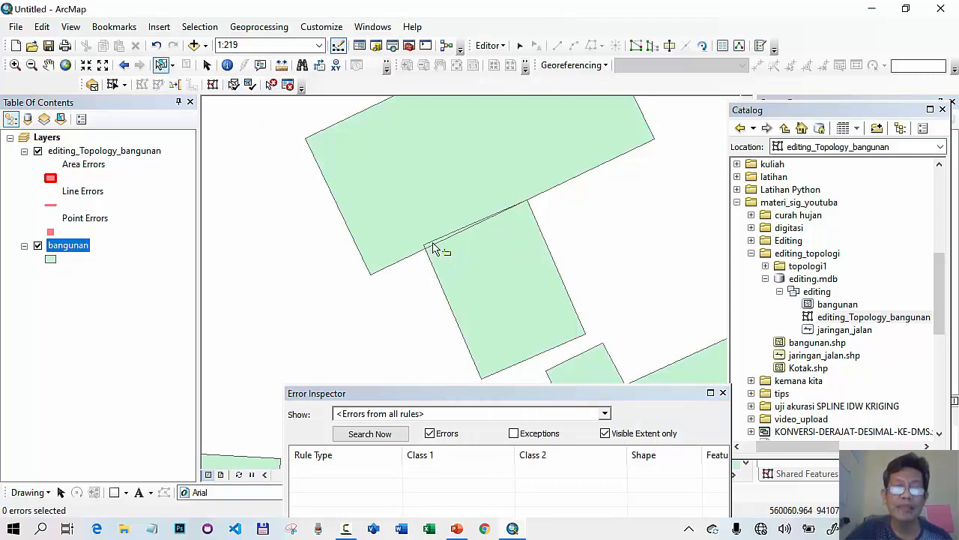
{"action": "left_click", "coordinate": [434, 248]}
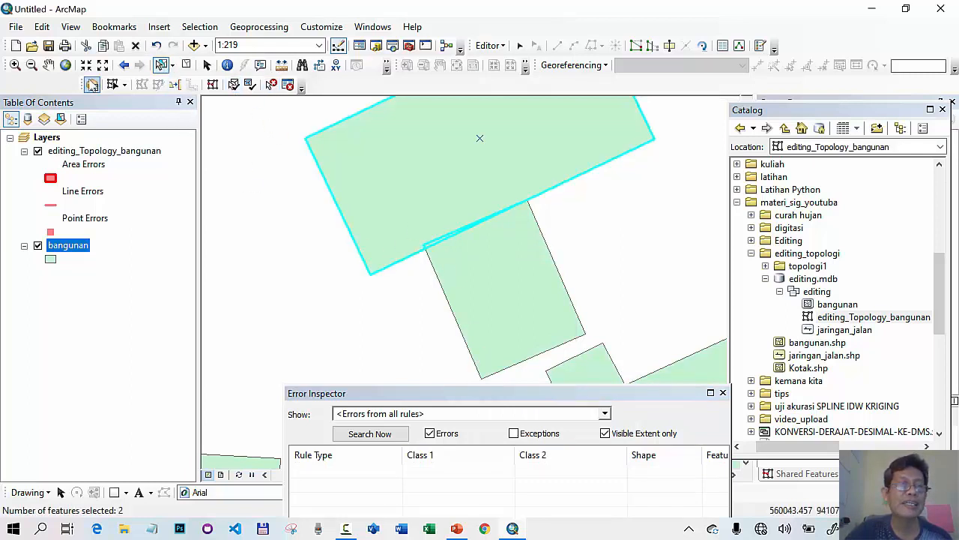
{"action": "left_click", "coordinate": [15, 66]}
{"action": "left_click_drag", "start_coordinate": [390, 209], "coordinate": [485, 282]}
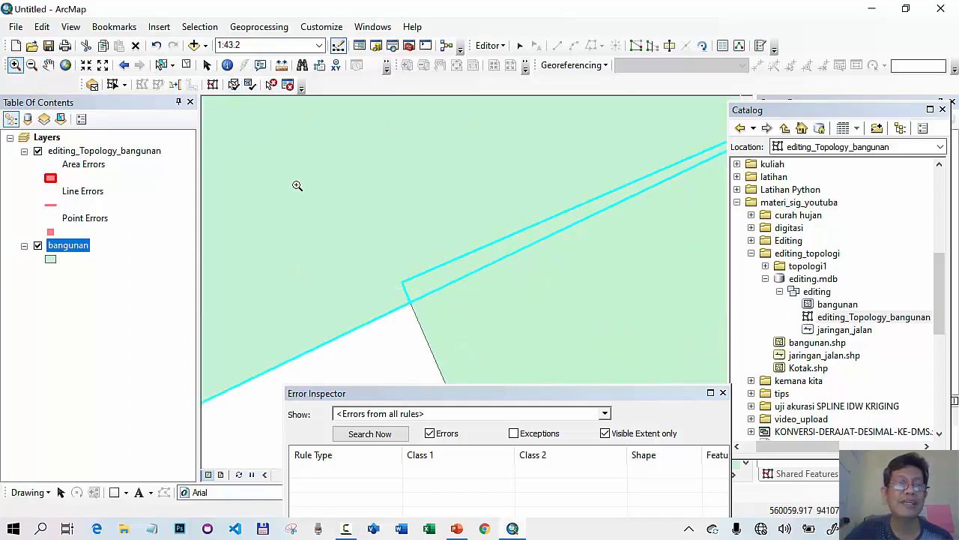
{"action": "left_click", "coordinate": [186, 64]}
{"action": "left_click", "coordinate": [160, 64]}
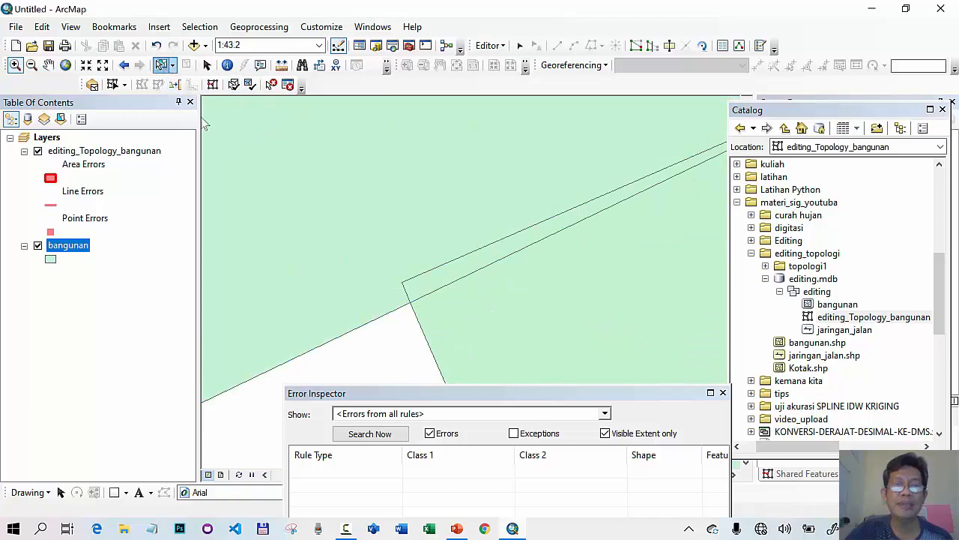
{"action": "left_click", "coordinate": [458, 273]}
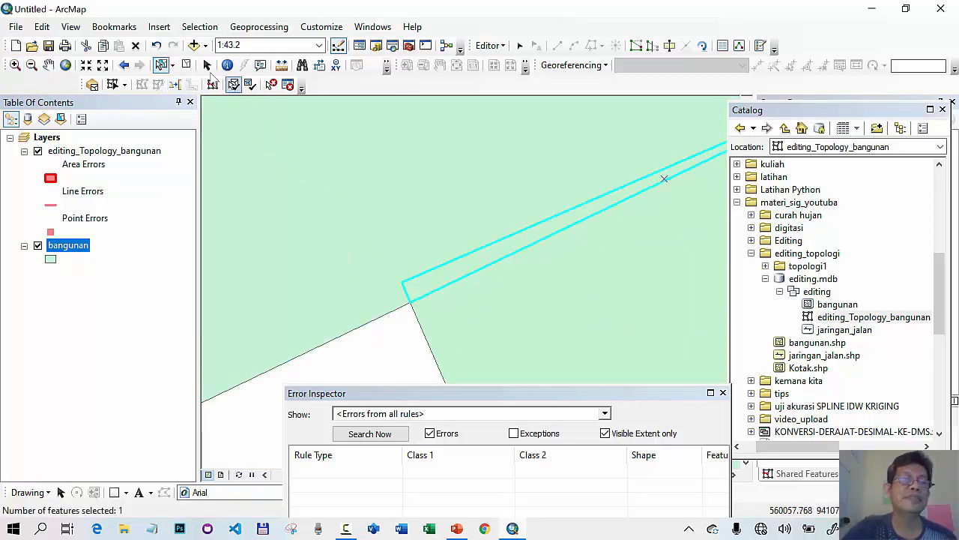
- Examine the remaining topology errors across the full extent of the bangunan layer, down to its southern end
{"action": "left_click", "coordinate": [123, 64]}
{"action": "left_click", "coordinate": [123, 65]}
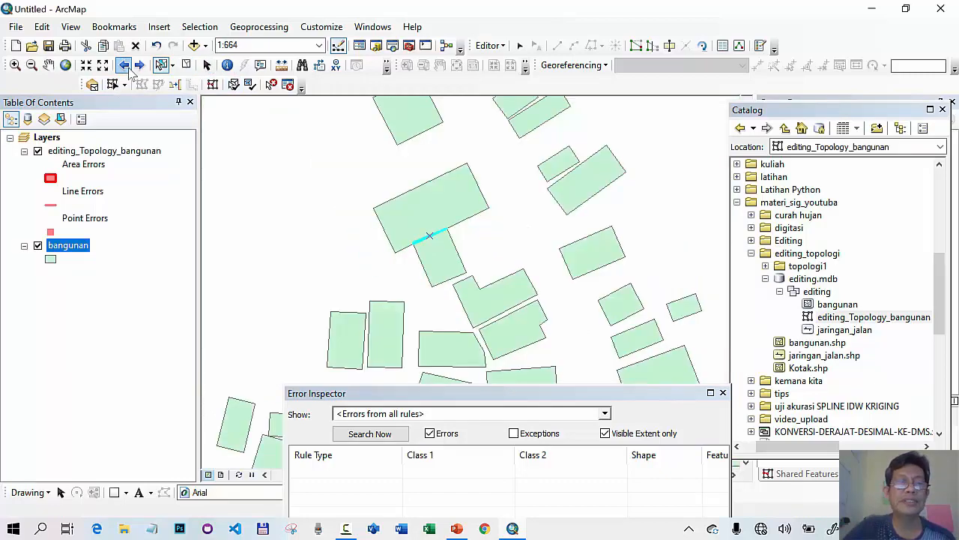
{"action": "left_click", "coordinate": [124, 65]}
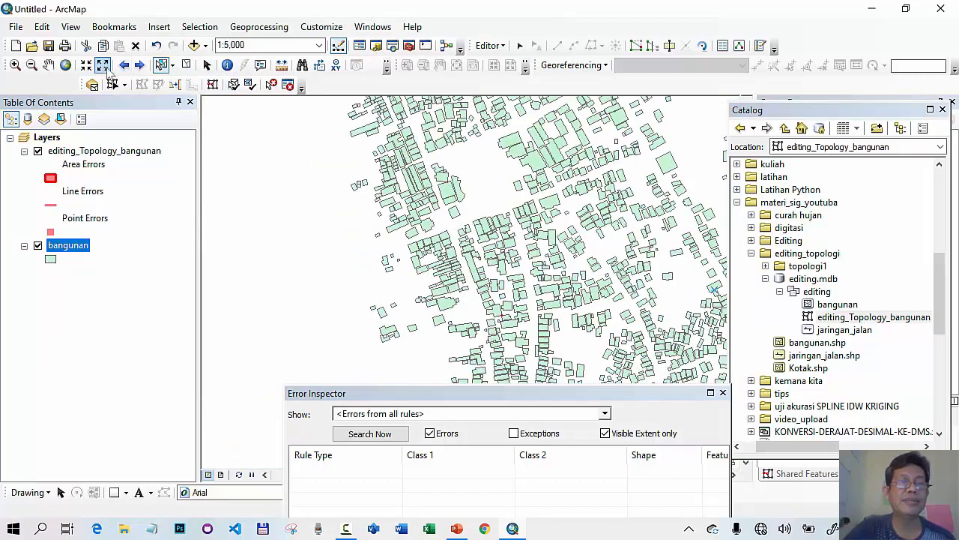
{"action": "left_click", "coordinate": [124, 64]}
{"action": "left_click", "coordinate": [123, 65]}
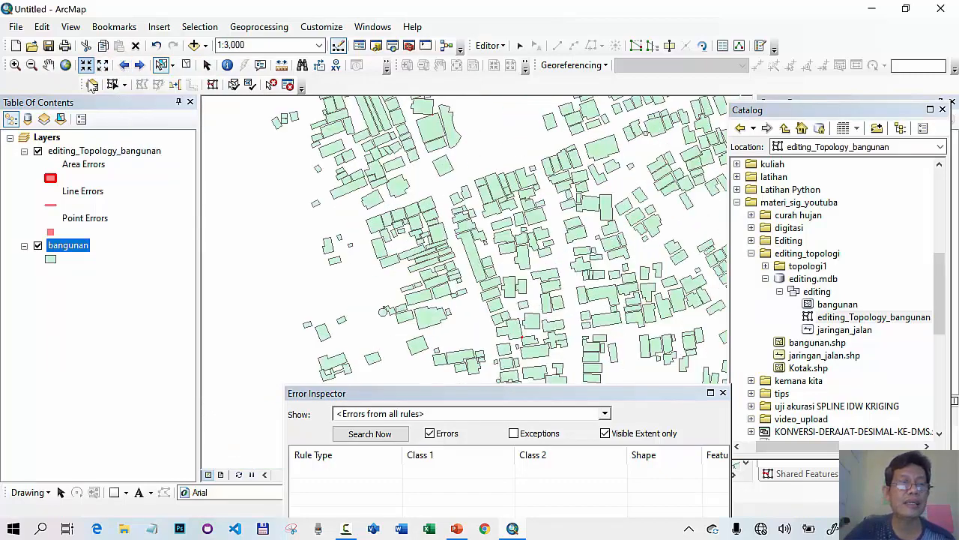
{"action": "right_click", "coordinate": [79, 255]}
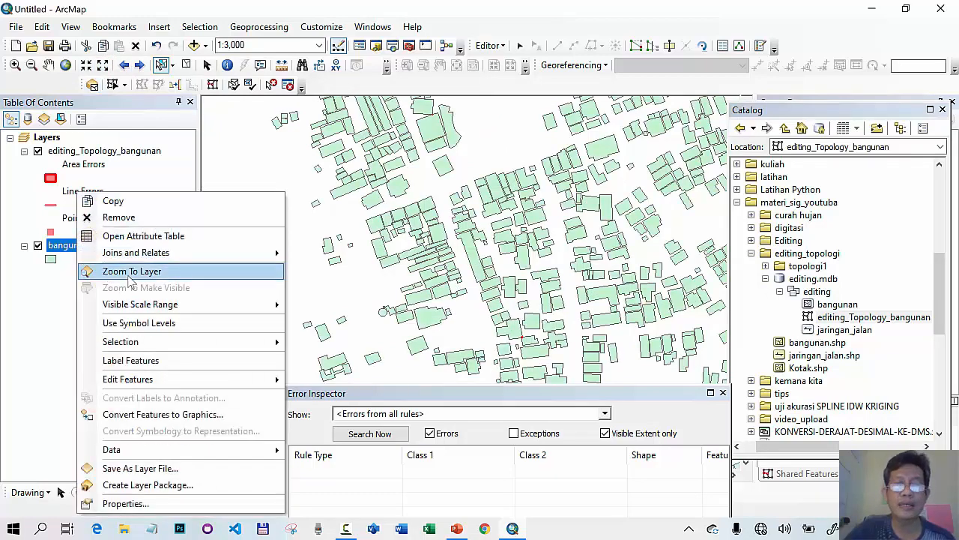
{"action": "left_click", "coordinate": [135, 273]}
{"action": "left_click", "coordinate": [48, 65]}
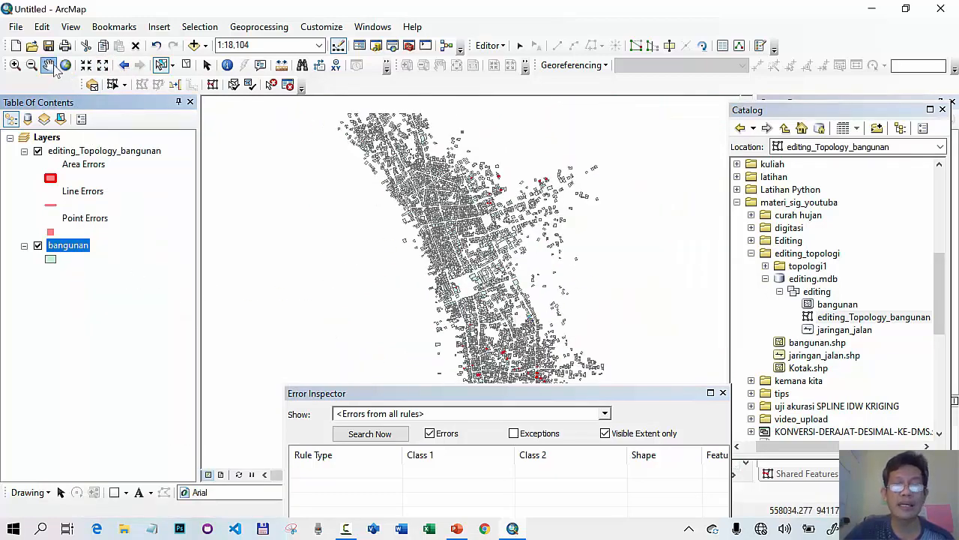
{"action": "left_click_drag", "start_coordinate": [469, 231], "coordinate": [409, 168]}
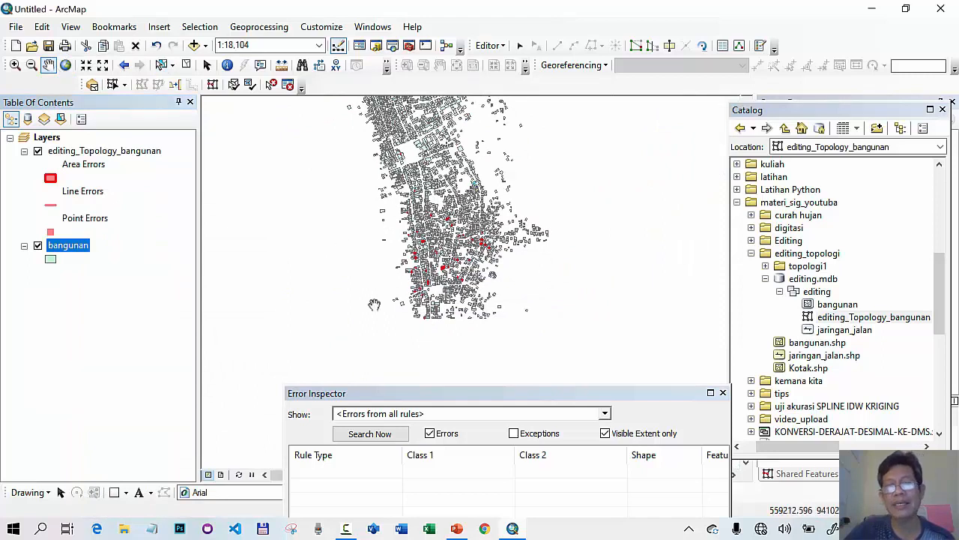
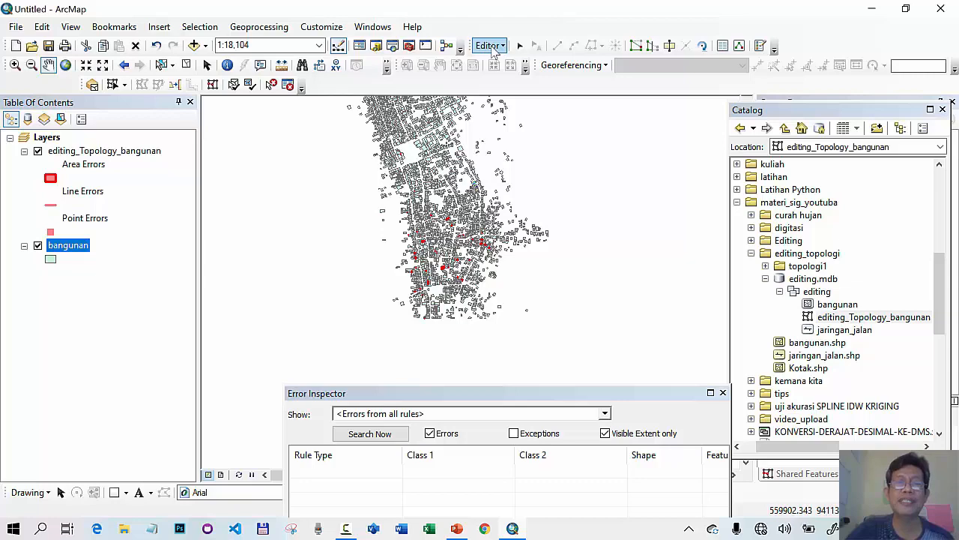
- Save the building edits and end the editing session, closing the Error Inspector
{"action": "left_click", "coordinate": [491, 46]}
{"action": "left_click", "coordinate": [517, 97]}
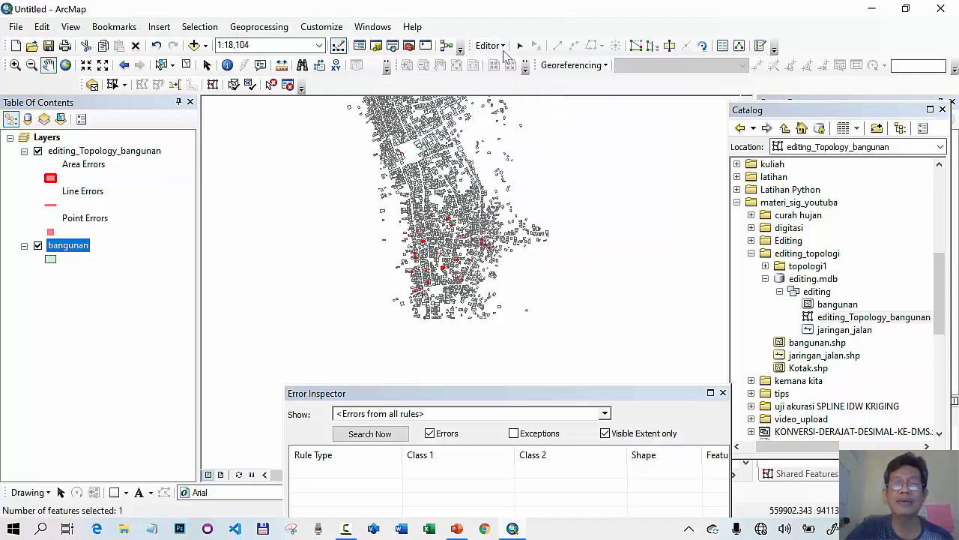
{"action": "left_click", "coordinate": [493, 46]}
{"action": "left_click", "coordinate": [505, 78]}
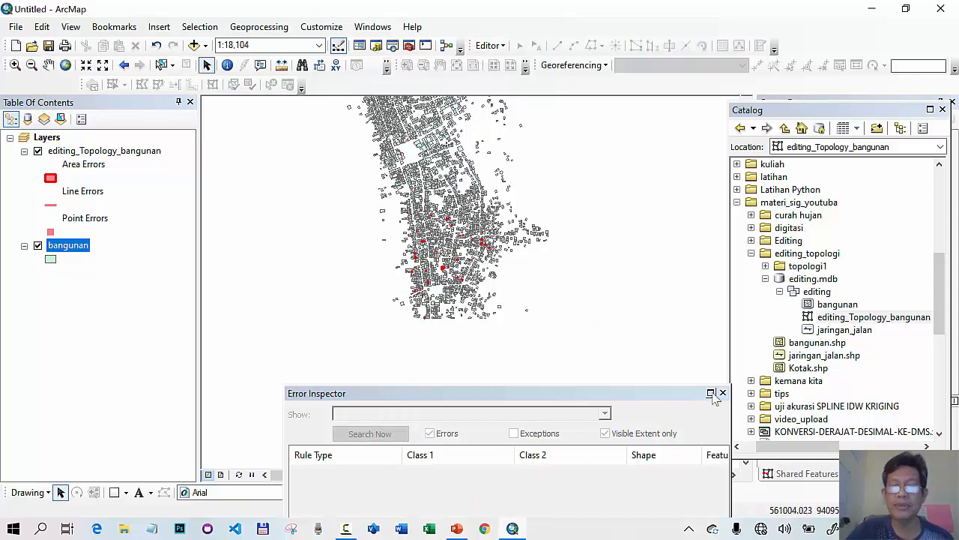
{"action": "left_click", "coordinate": [723, 393]}
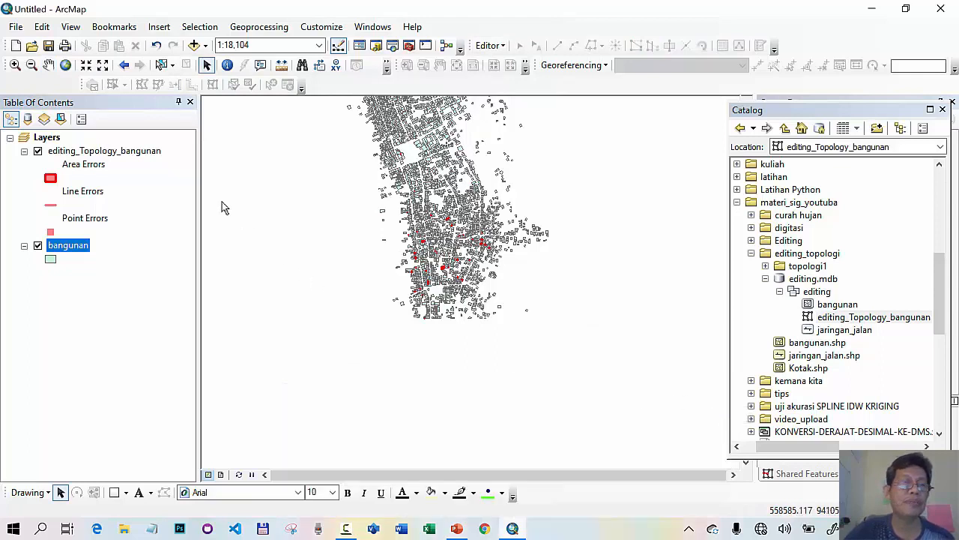
- Remove the editing_Topology_bangunan and bangunan layers from the map
{"action": "left_click", "coordinate": [56, 152], "text": "ctrl"}
{"action": "right_click", "coordinate": [55, 154]}
{"action": "left_click", "coordinate": [21, 305]}
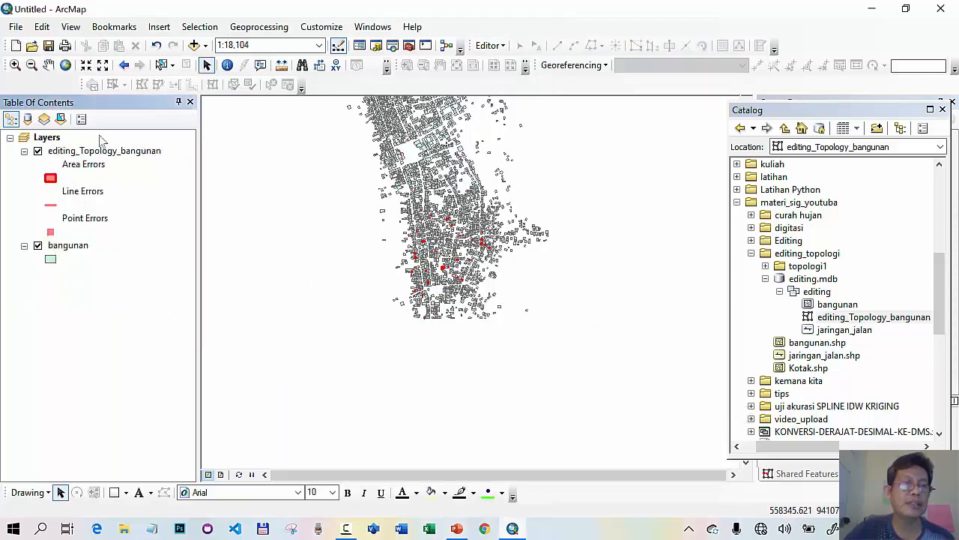
{"action": "right_click", "coordinate": [82, 154]}
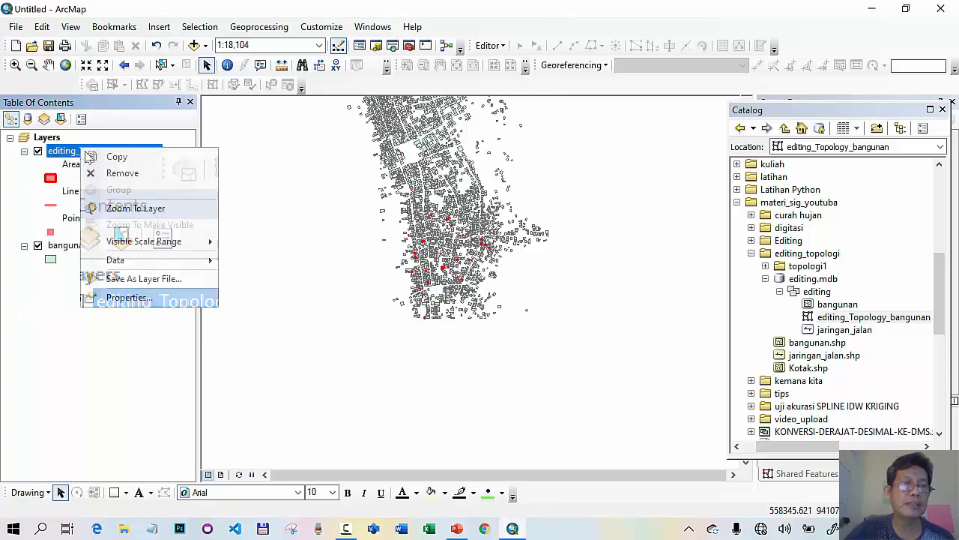
{"action": "left_click", "coordinate": [105, 171]}
{"action": "right_click", "coordinate": [80, 152]}
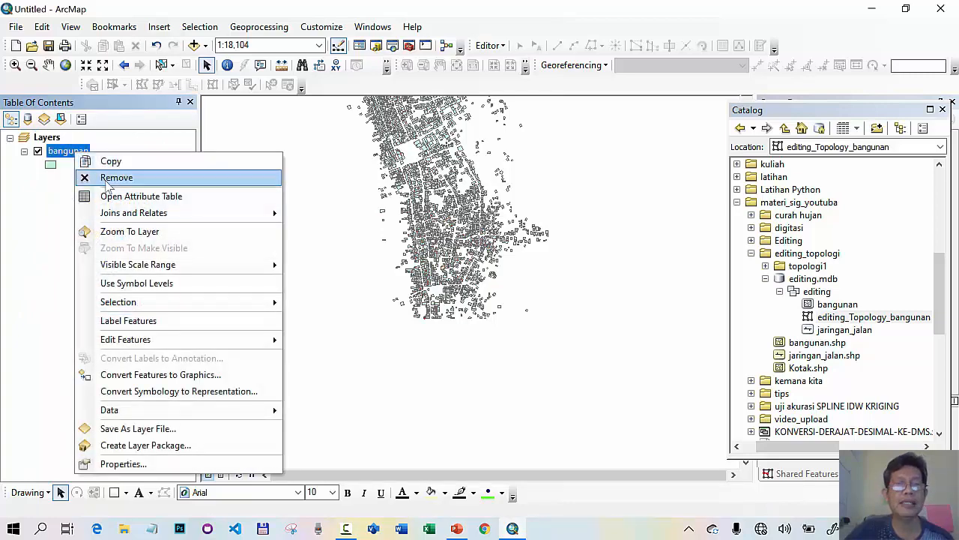
{"action": "left_click", "coordinate": [107, 183]}
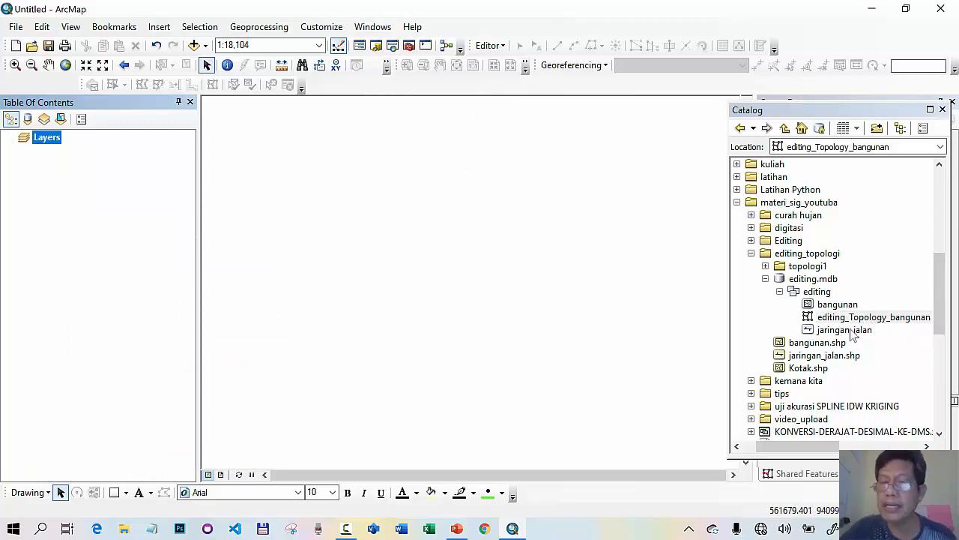
- Start a new topology in the editing feature dataset of editing.mdb and name it editing_Topology_jalan
{"action": "left_click", "coordinate": [819, 291]}
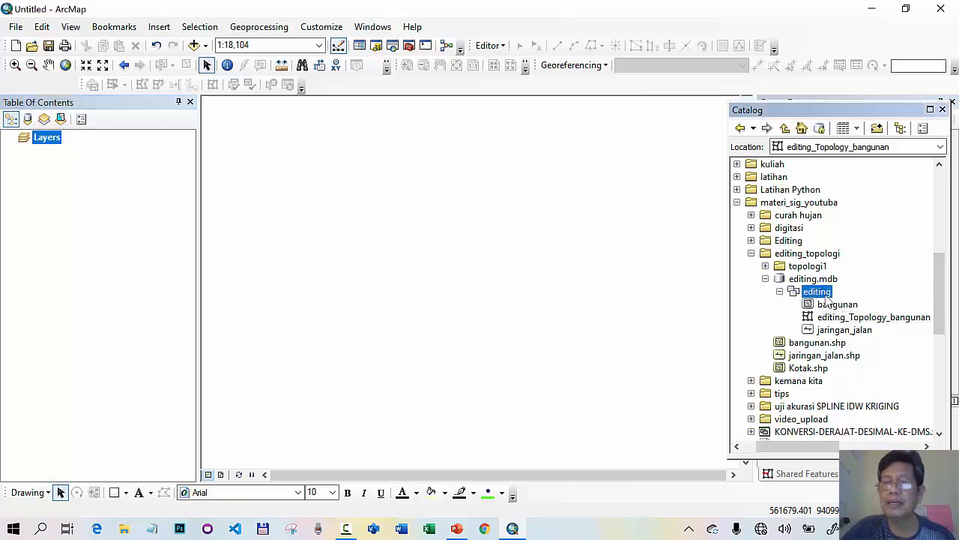
{"action": "right_click", "coordinate": [827, 295]}
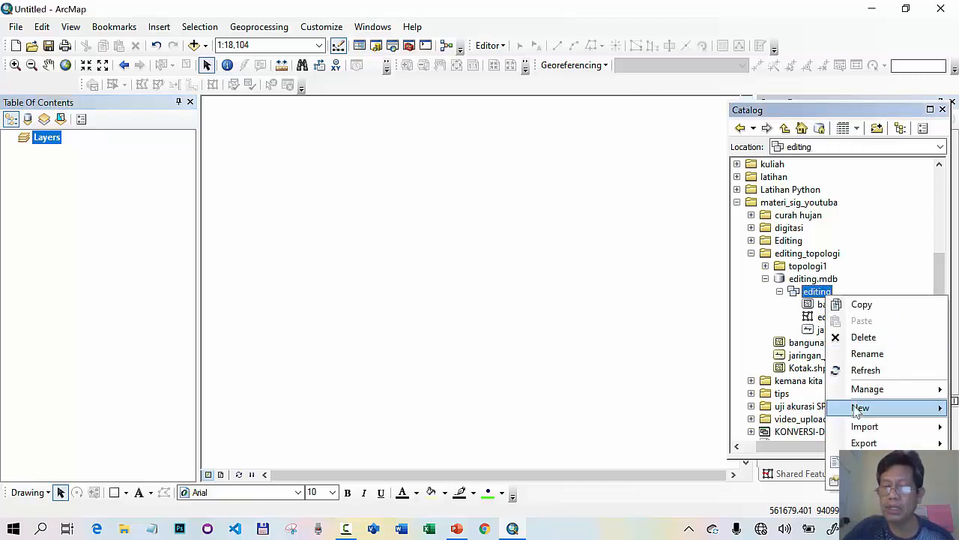
{"action": "mouse_move", "coordinate": [857, 408]}
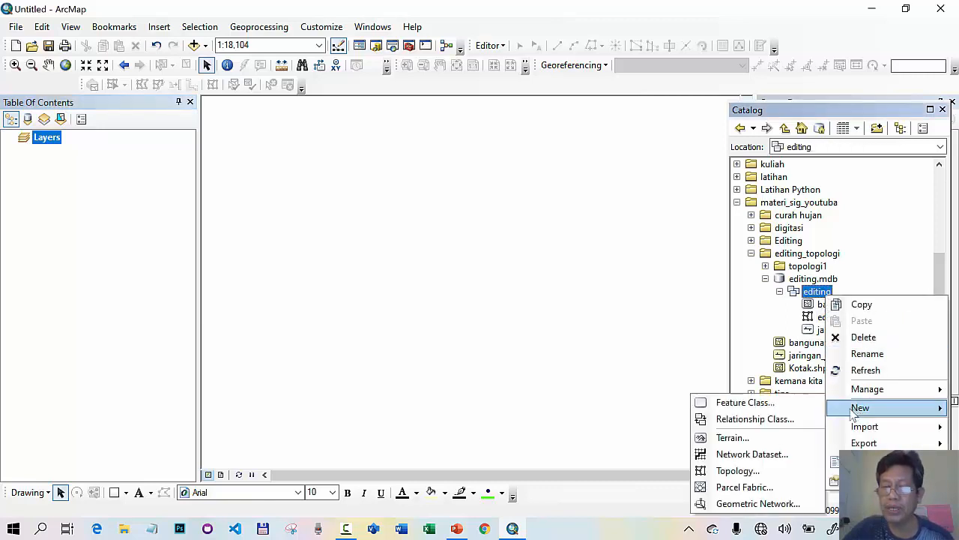
{"action": "left_click", "coordinate": [763, 472]}
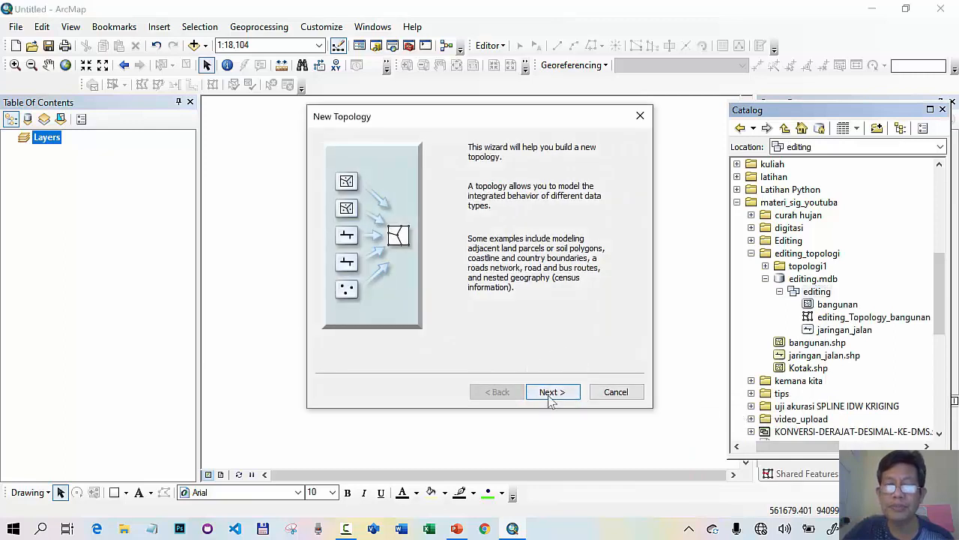
{"action": "left_click", "coordinate": [551, 392]}
{"action": "left_click", "coordinate": [438, 166]}
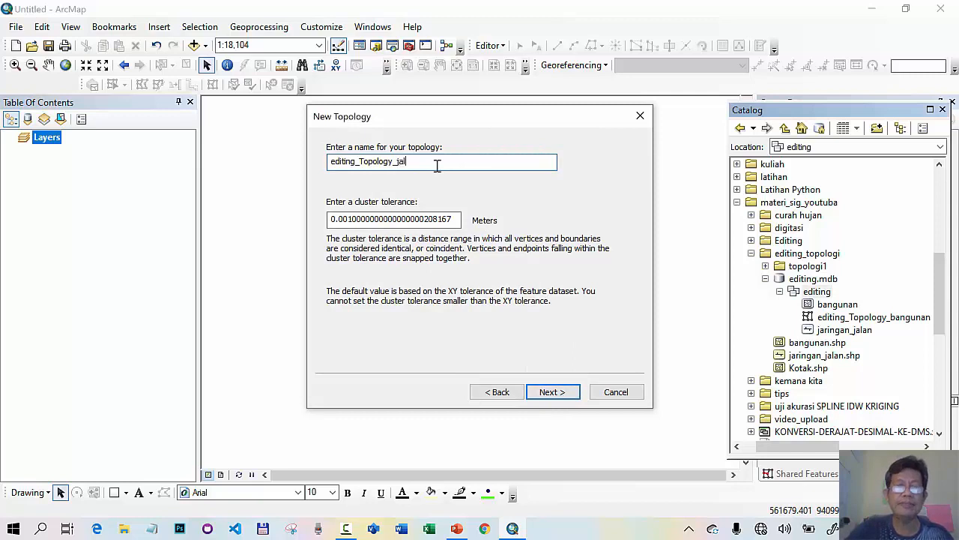
{"action": "left_click", "coordinate": [563, 392]}
- Include the jaringan_jalan feature class in the new topology, keeping the default rank settings
{"action": "left_click", "coordinate": [336, 174]}
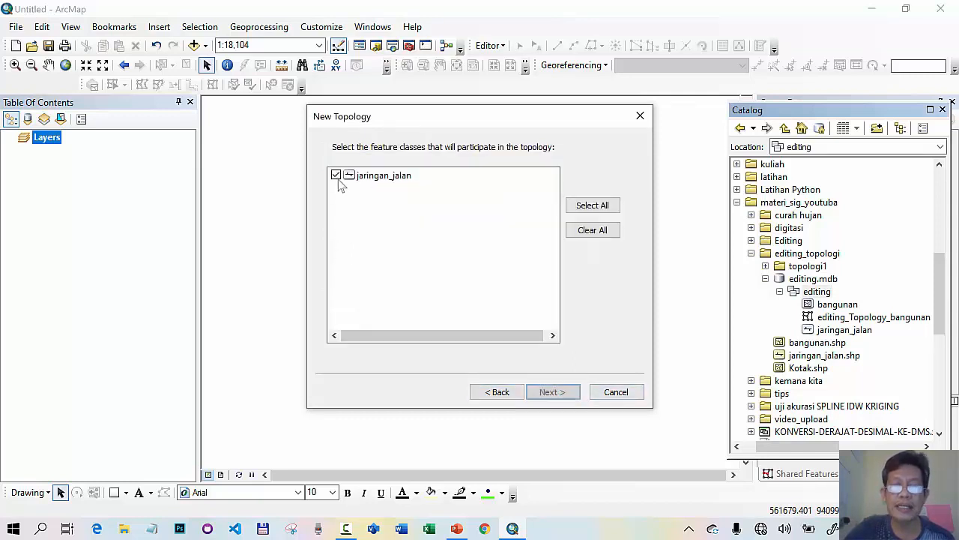
{"action": "left_click", "coordinate": [548, 392]}
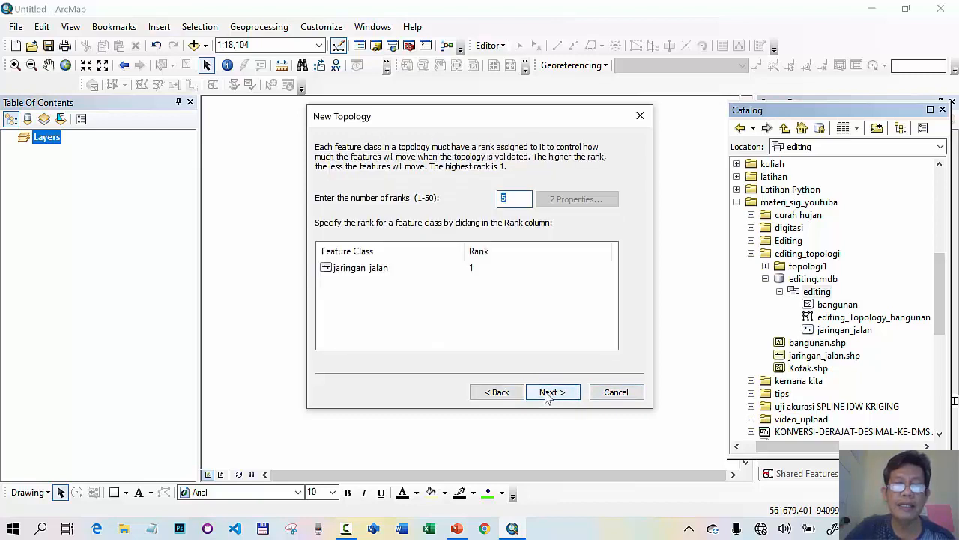
{"action": "left_click", "coordinate": [547, 394]}
- Add the Must Not Have Dangles rule for jaringan_jalan to the topology
{"action": "left_click", "coordinate": [596, 178]}
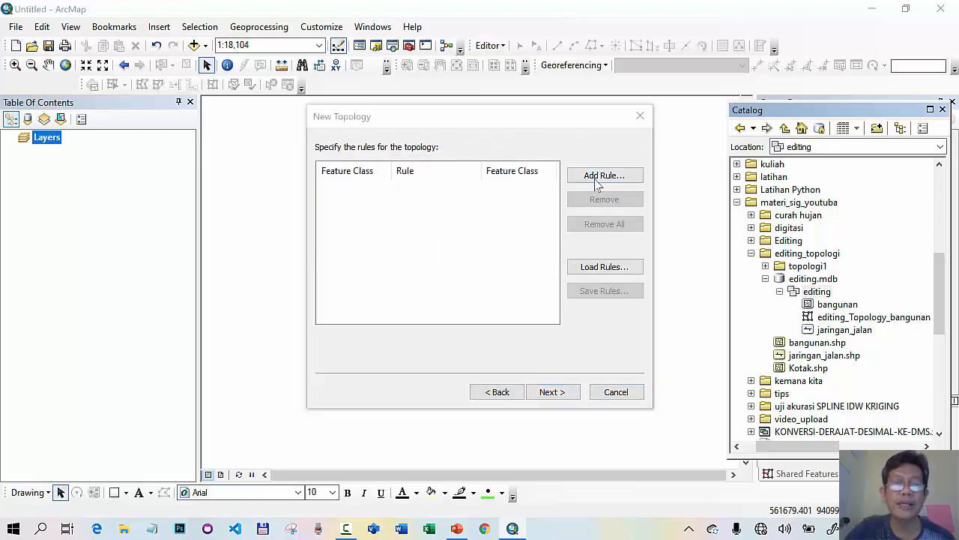
{"action": "left_click", "coordinate": [437, 248]}
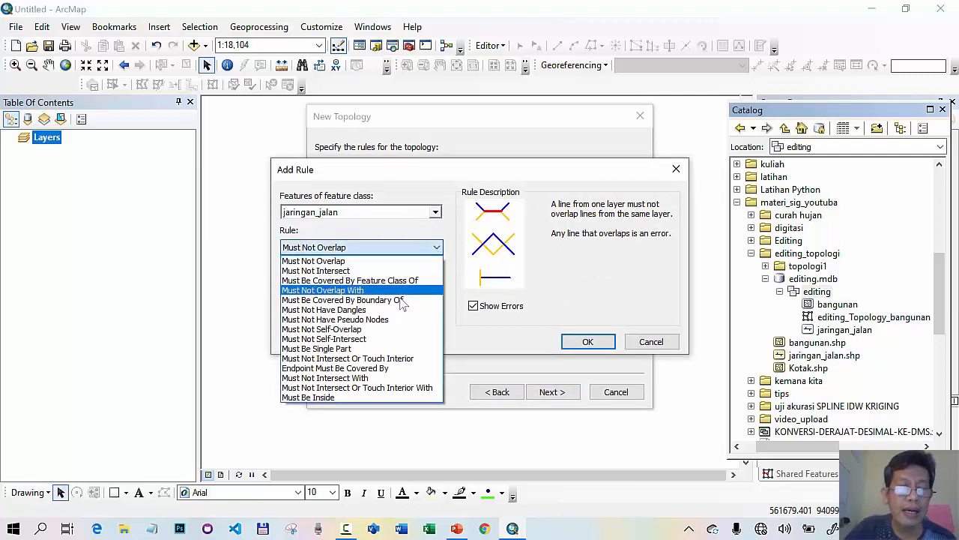
{"action": "left_click", "coordinate": [330, 310]}
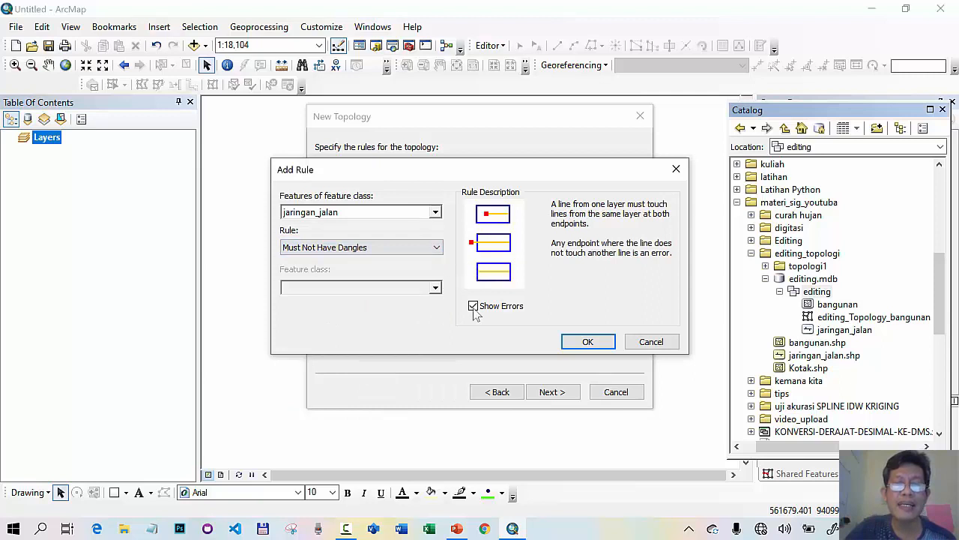
{"action": "left_click", "coordinate": [585, 342]}
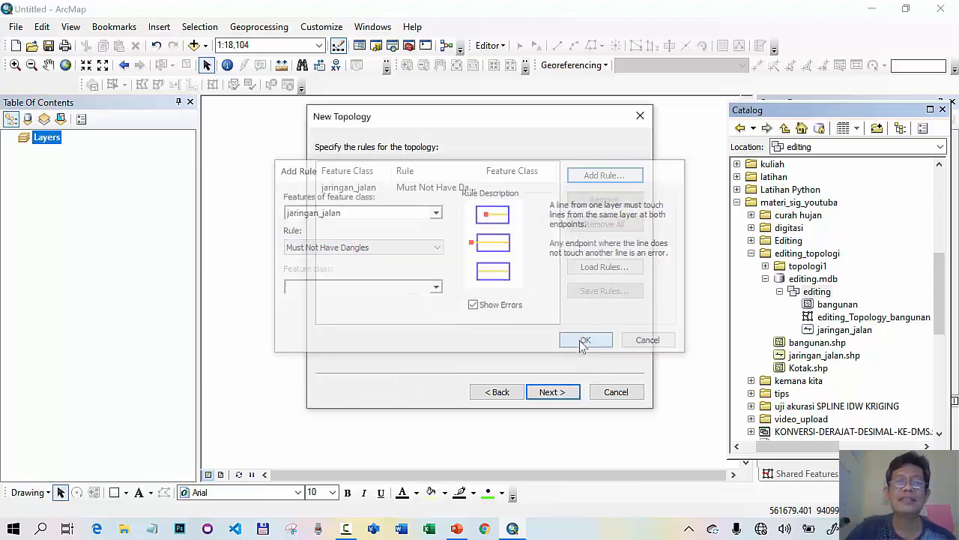
- Finish creating the road topology and validate it
{"action": "left_click", "coordinate": [546, 398]}
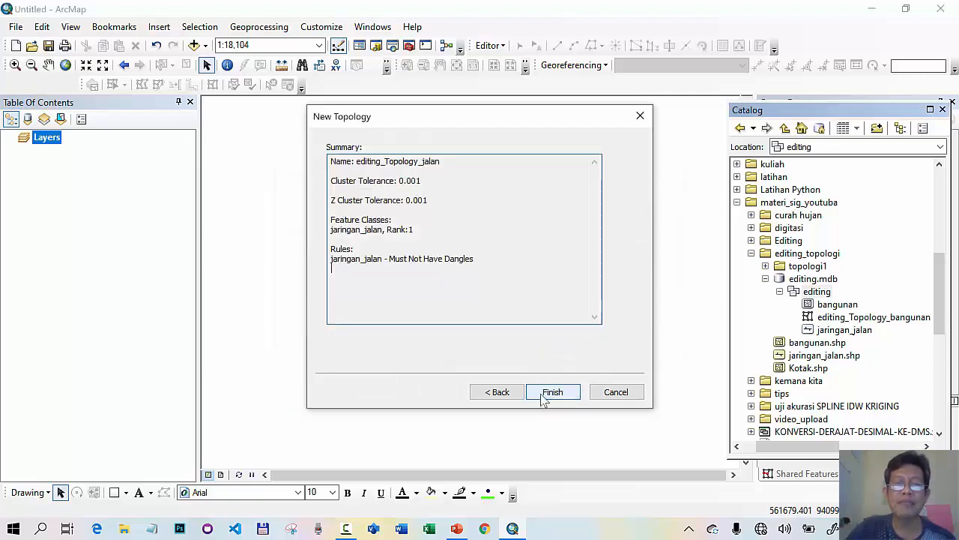
{"action": "left_click", "coordinate": [545, 397]}
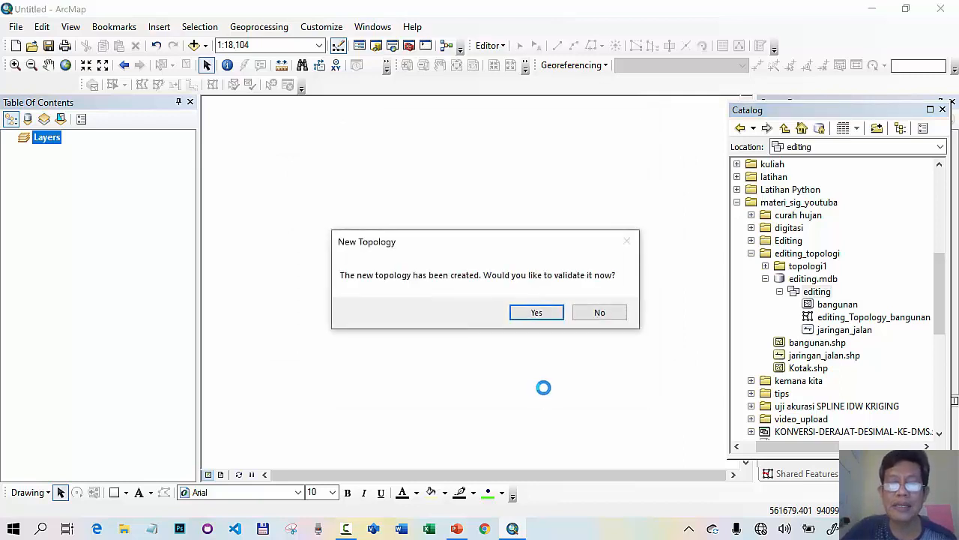
{"action": "left_click", "coordinate": [536, 315]}
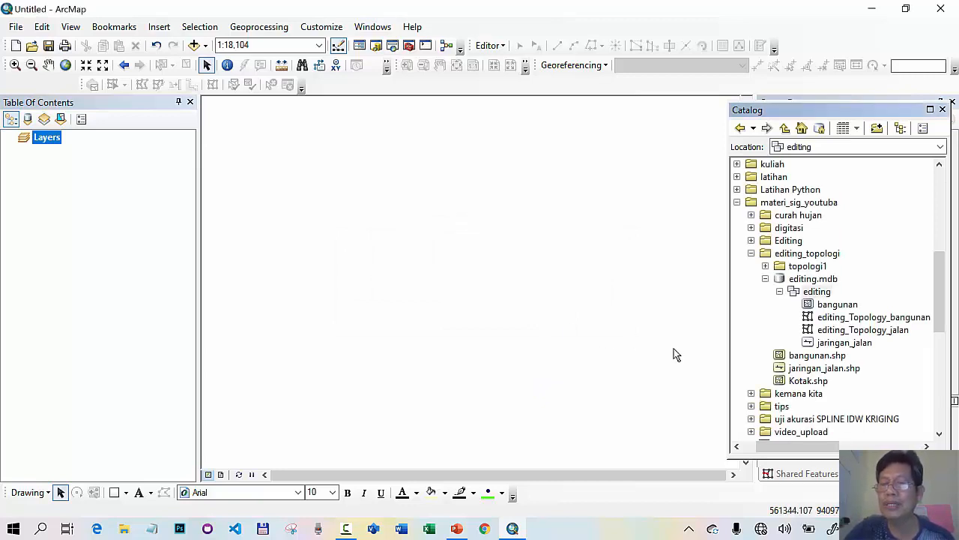
- Add editing_Topology_jalan to the map together with its participating jaringan_jalan feature class
{"action": "left_click", "coordinate": [884, 330]}
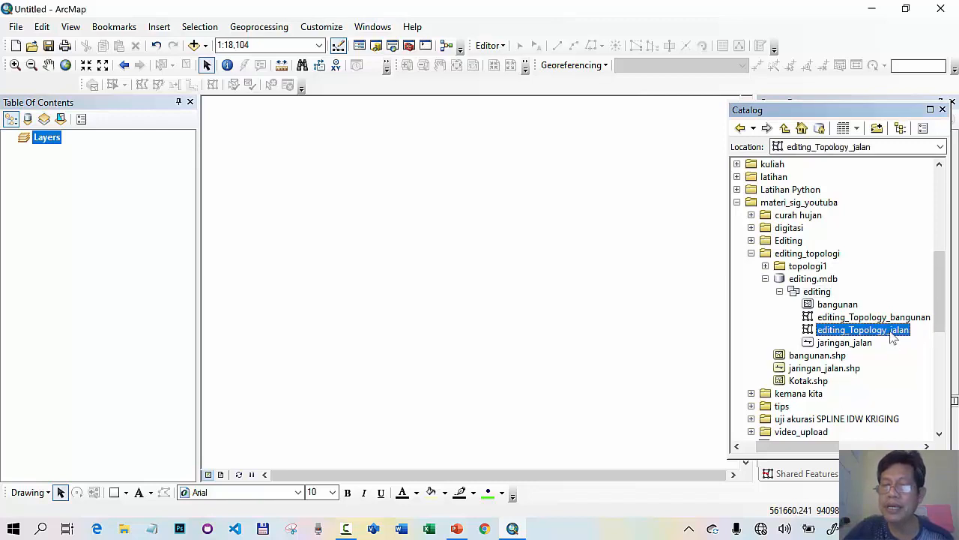
{"action": "left_click_drag", "start_coordinate": [867, 332], "coordinate": [502, 317]}
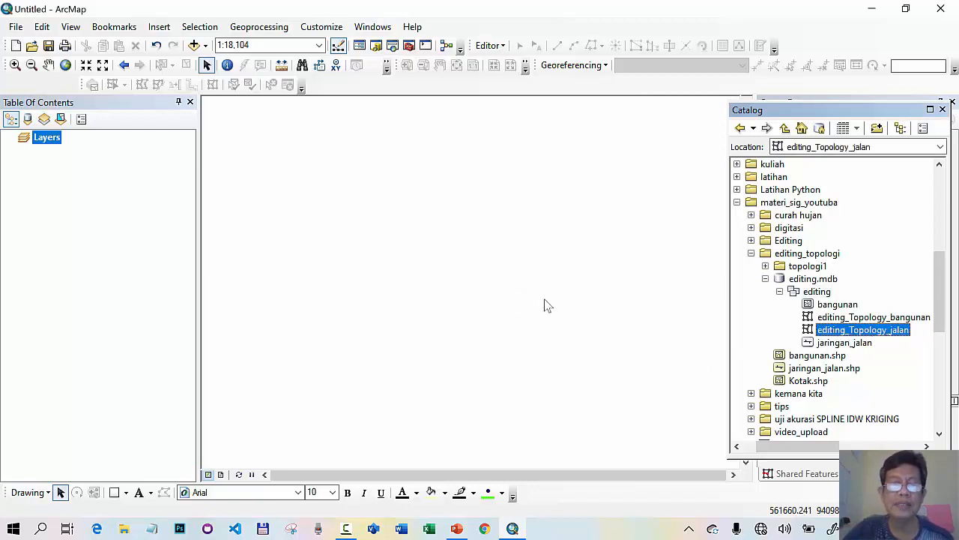
{"action": "left_click", "coordinate": [512, 293]}
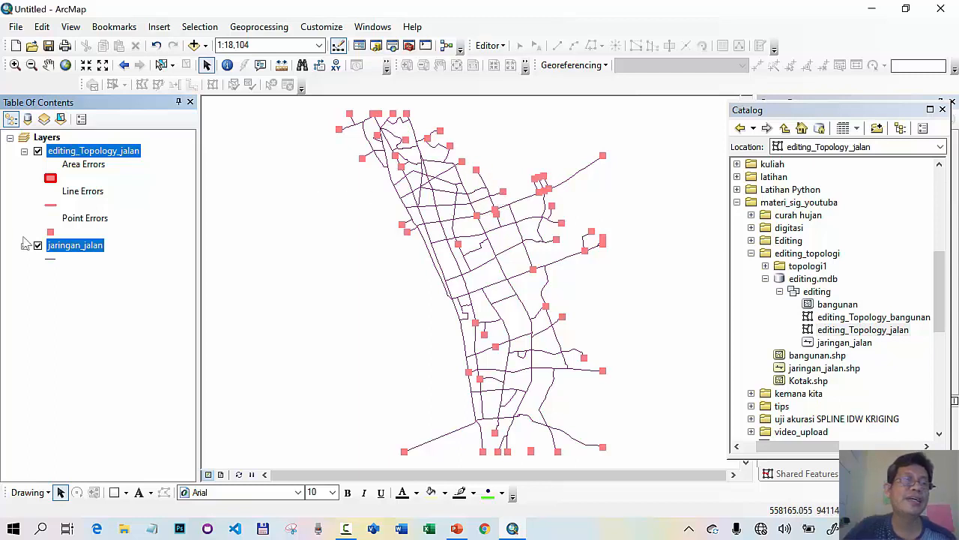
- Examine up close a dangle error where a side road meets the main road in the northern part of the network
{"action": "left_click", "coordinate": [14, 65]}
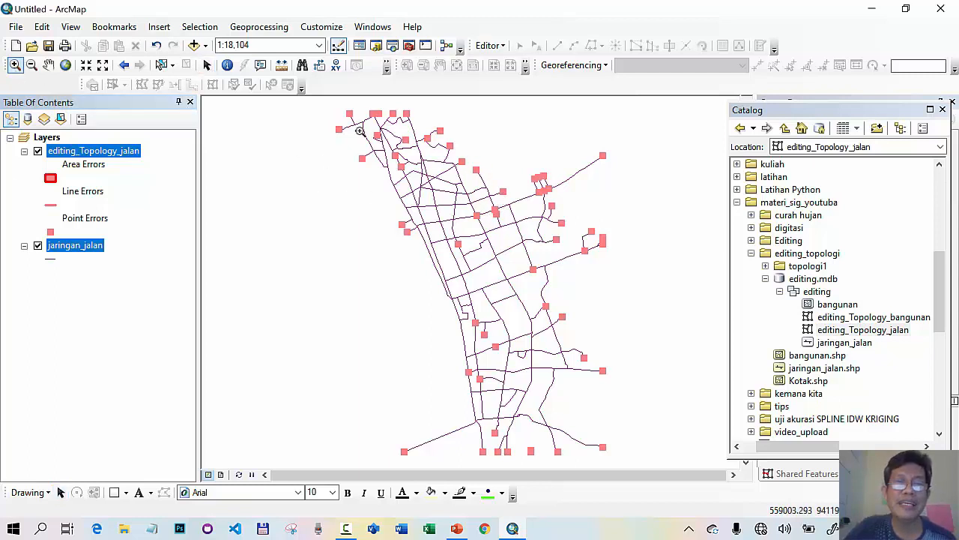
{"action": "left_click_drag", "start_coordinate": [368, 122], "coordinate": [452, 187]}
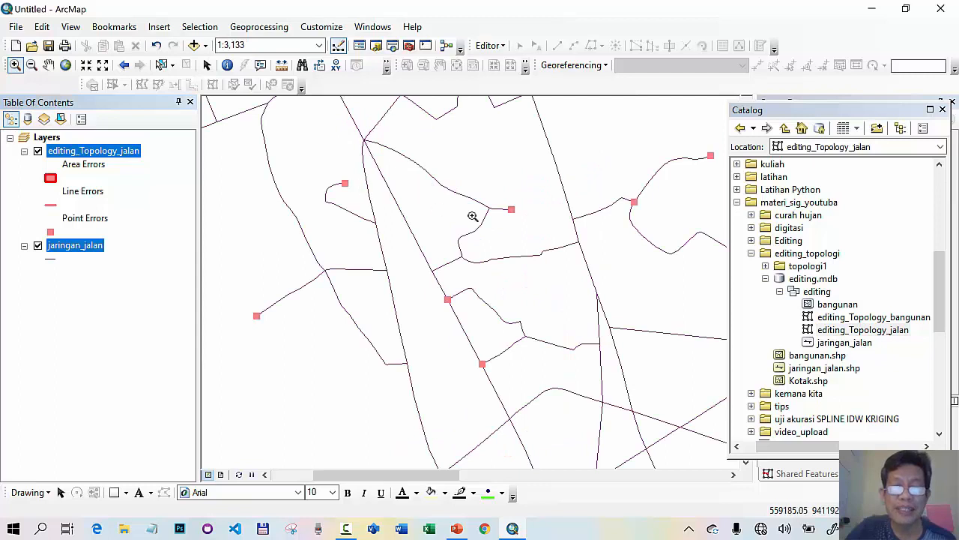
{"action": "left_click_drag", "start_coordinate": [425, 286], "coordinate": [509, 411]}
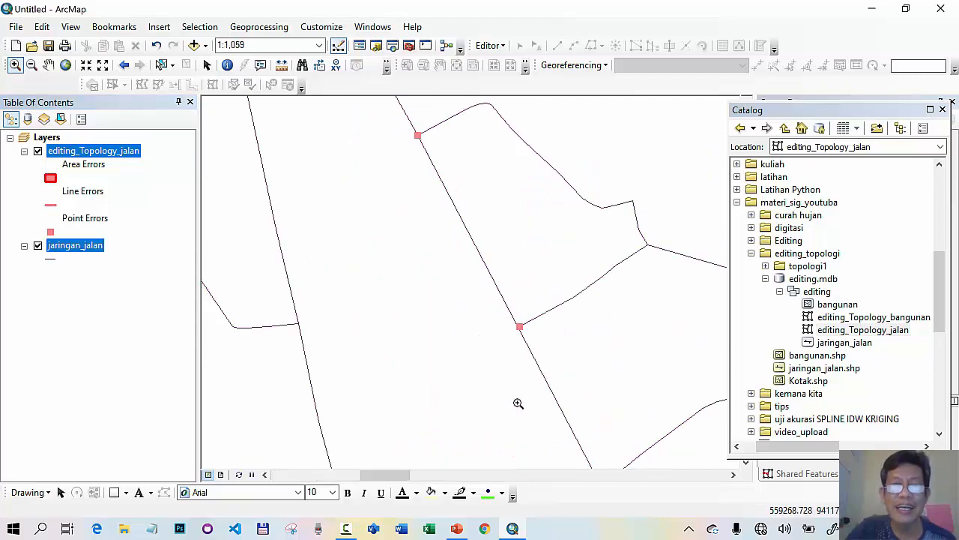
{"action": "left_click_drag", "start_coordinate": [380, 118], "coordinate": [512, 226]}
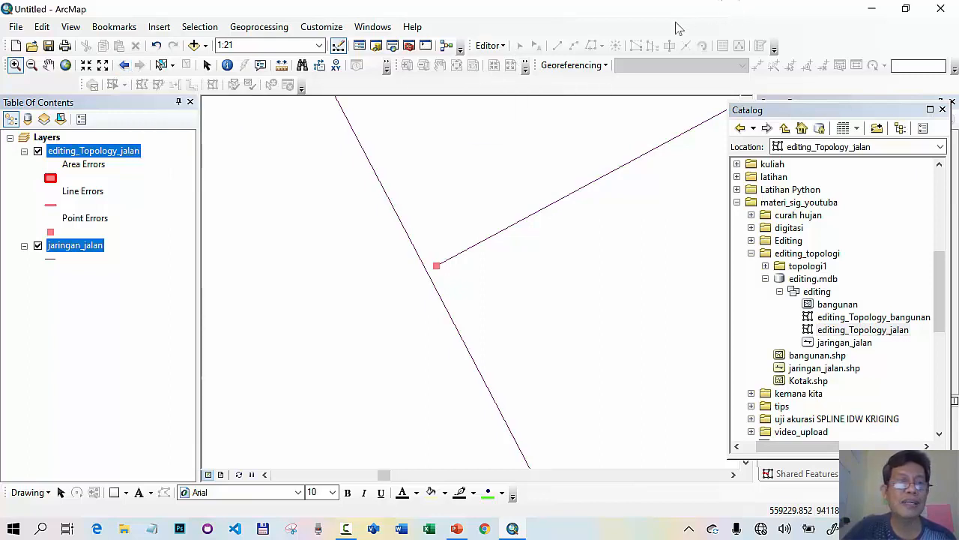
- Start an edit session on the jaringan_jalan layer and float the Topology toolbar over the map
{"action": "right_click", "coordinate": [95, 252]}
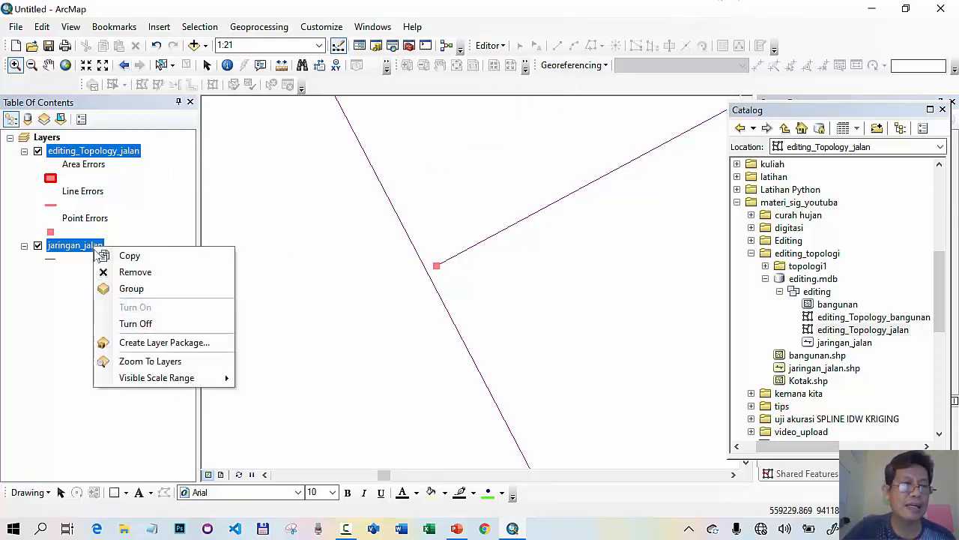
{"action": "left_click", "coordinate": [80, 252]}
{"action": "right_click", "coordinate": [81, 253]}
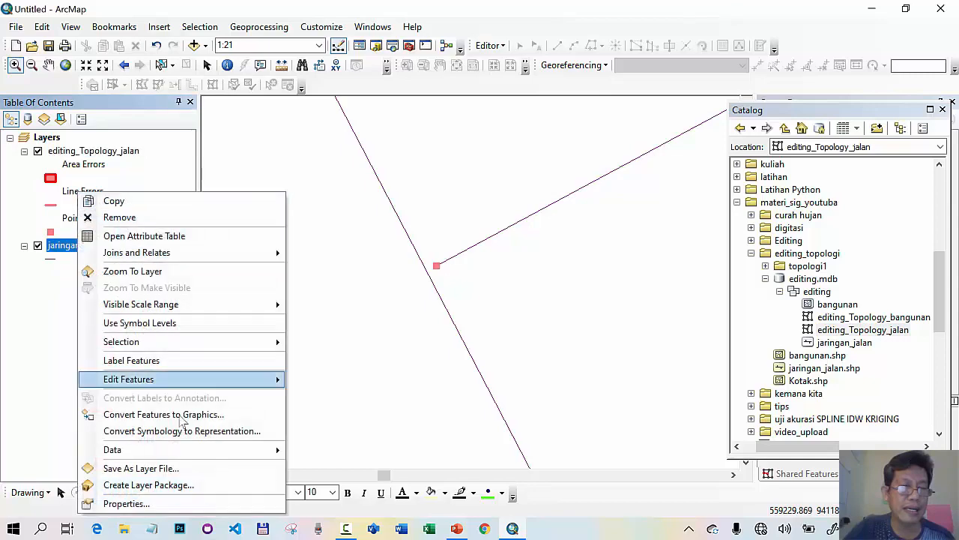
{"action": "mouse_move", "coordinate": [250, 380]}
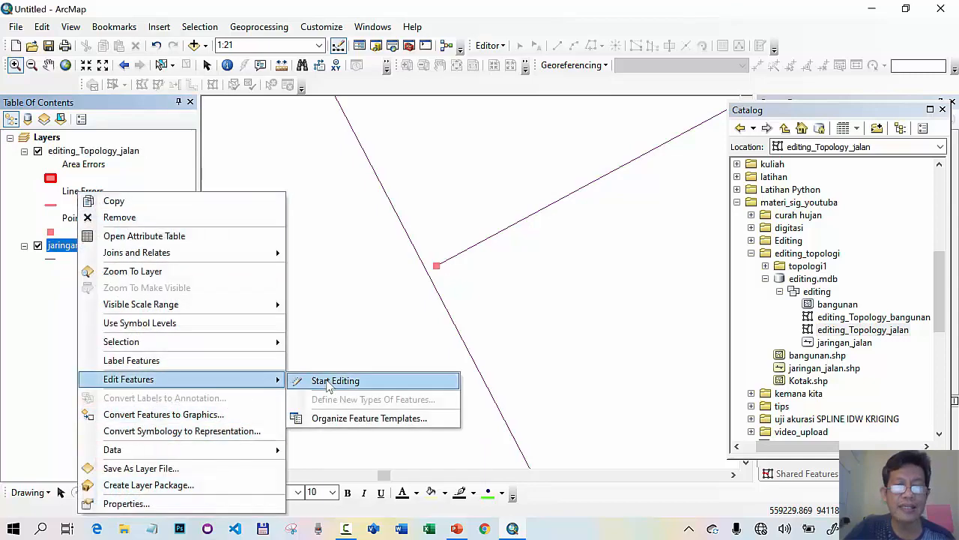
{"action": "left_click", "coordinate": [330, 380]}
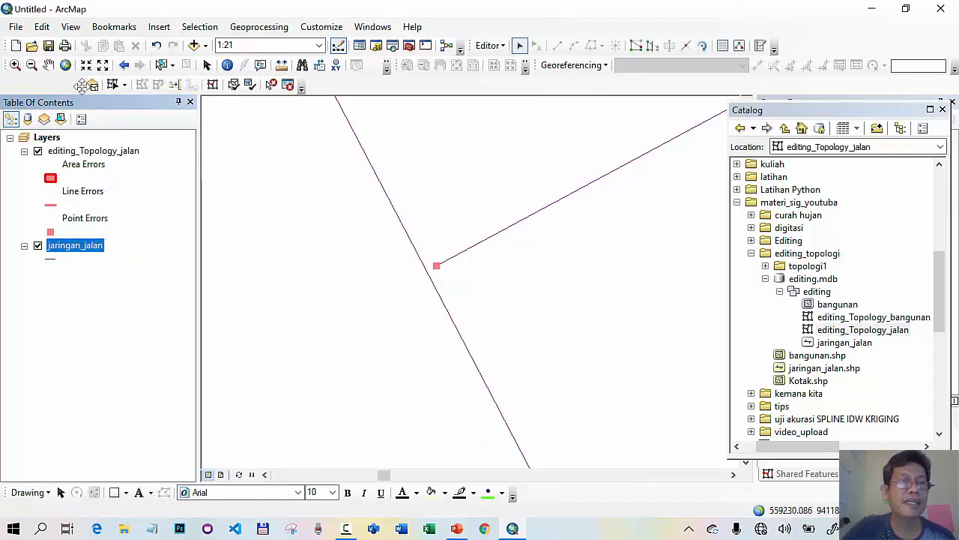
{"action": "left_click_drag", "start_coordinate": [86, 84], "coordinate": [206, 83]}
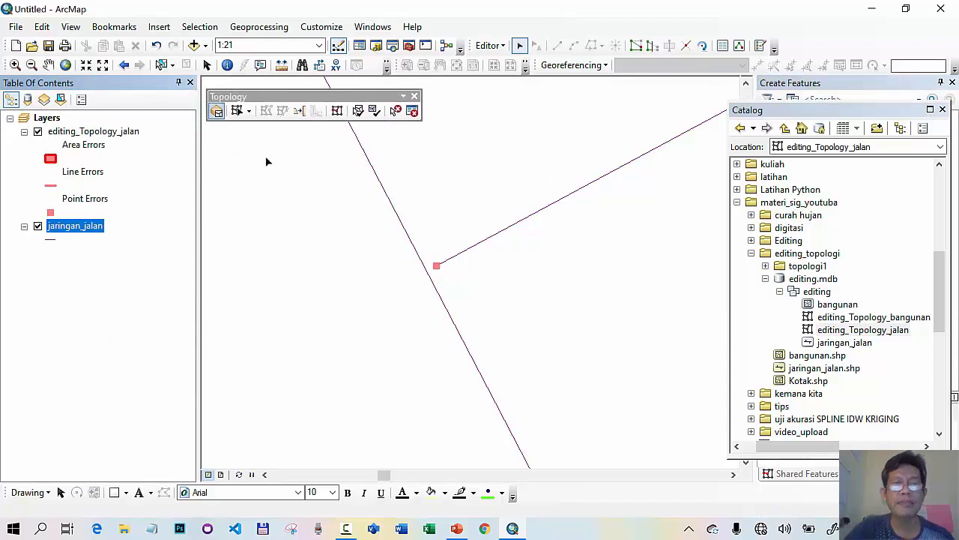
- Select the dangle error at the end of the side road with the Fix Topology Error tool and back out of its Extend fix
{"action": "left_click", "coordinate": [395, 110]}
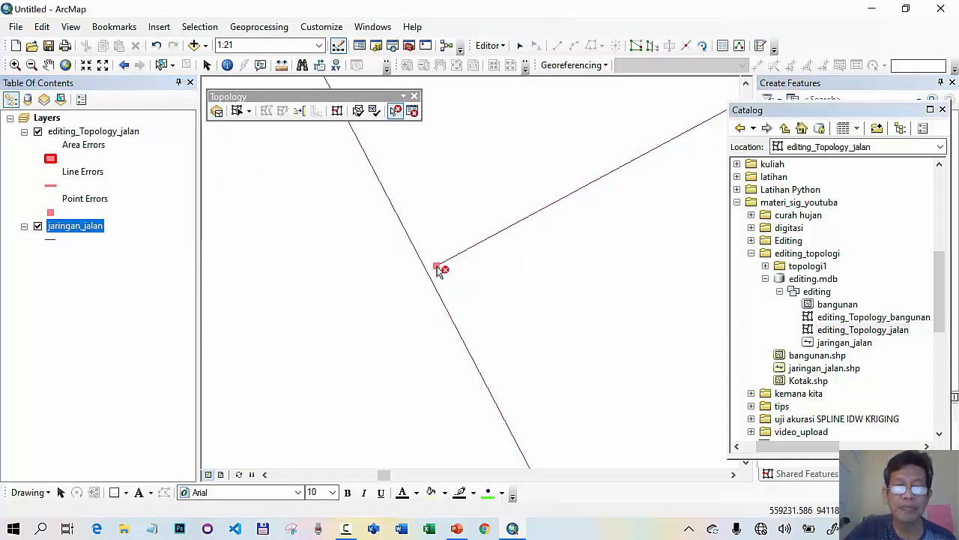
{"action": "left_click", "coordinate": [437, 266]}
{"action": "right_click", "coordinate": [438, 271]}
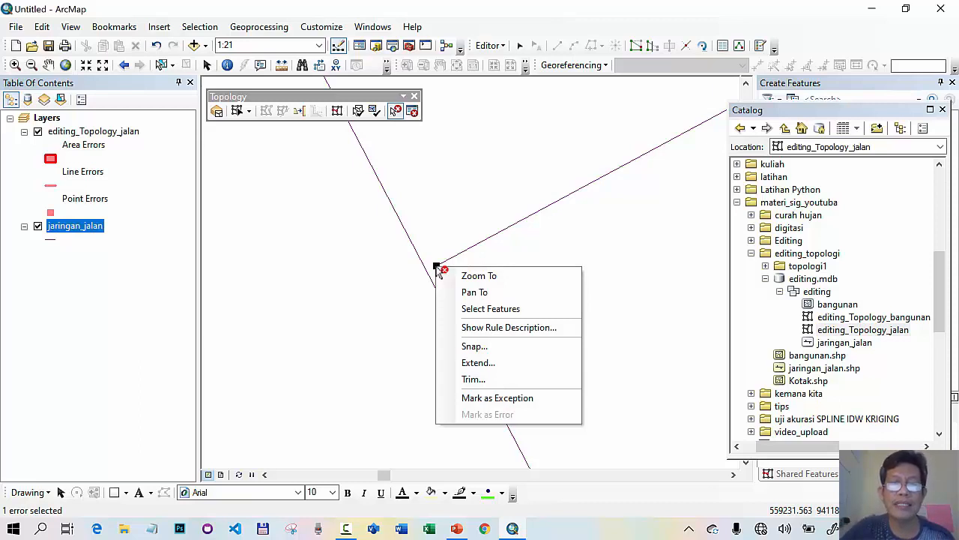
{"action": "left_click", "coordinate": [479, 367]}
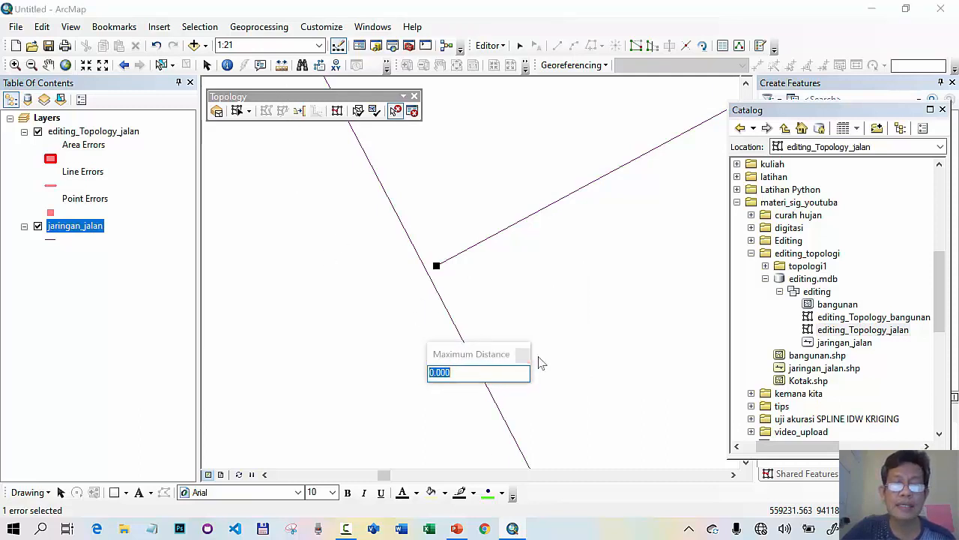
{"action": "left_click", "coordinate": [522, 354]}
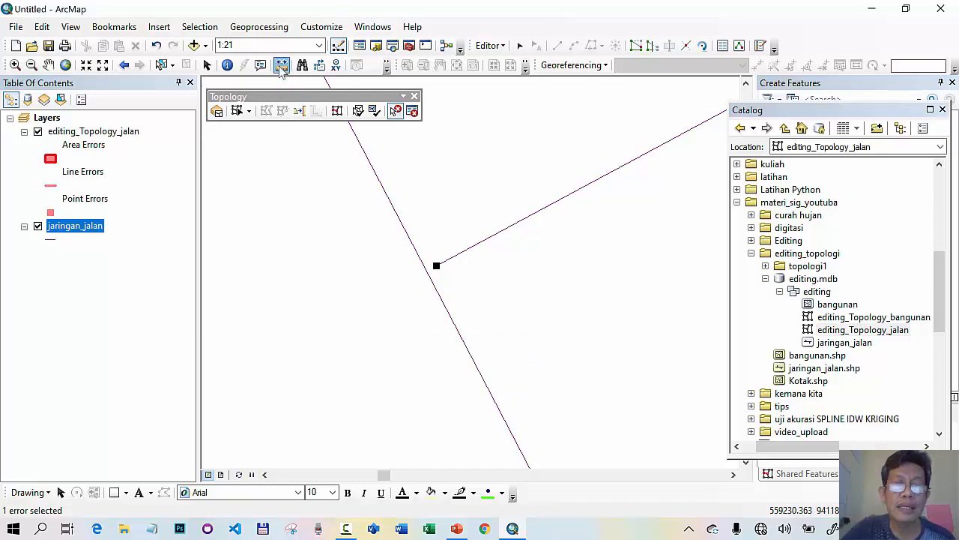
- Measure a line from beside the dangle error across the main road to gauge the gap
{"action": "left_click", "coordinate": [281, 65]}
{"action": "left_click", "coordinate": [446, 272]}
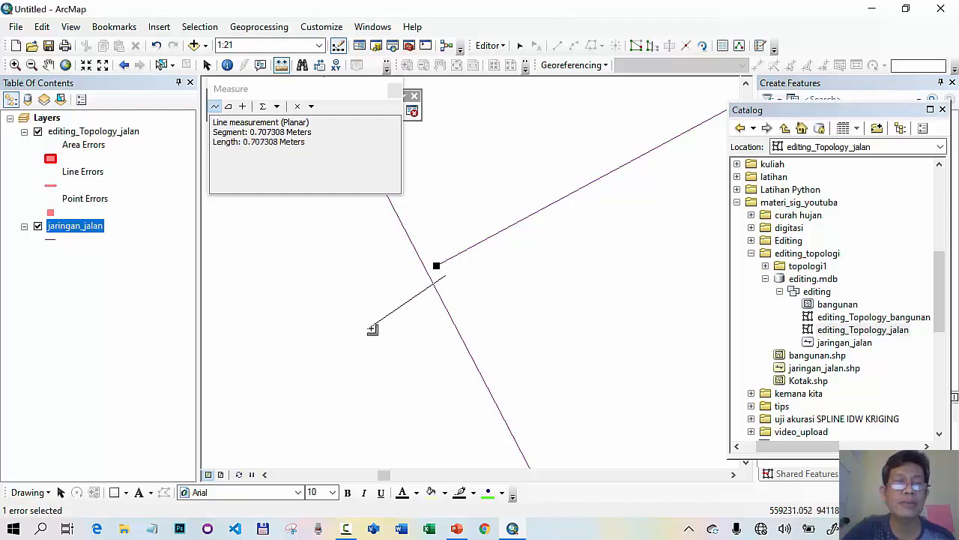
{"action": "double_click", "coordinate": [318, 344]}
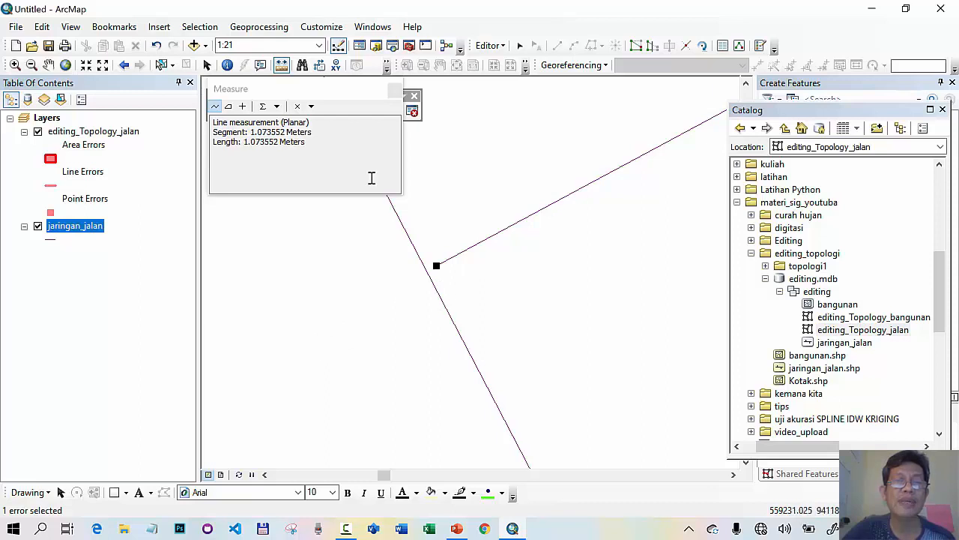
{"action": "left_click", "coordinate": [394, 94]}
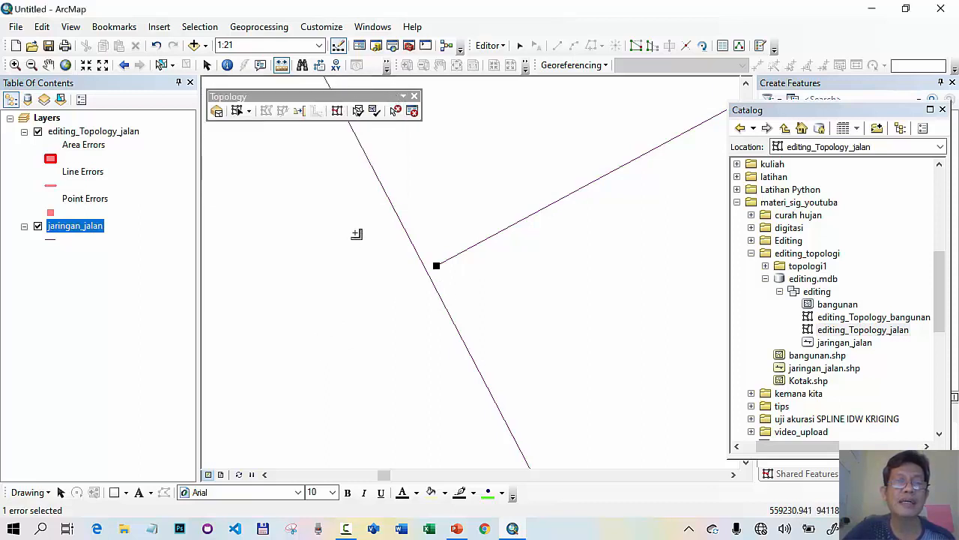
- Fix the selected dangle error by extending the side road to the main road with a maximum distance of 1
{"action": "left_click", "coordinate": [397, 113]}
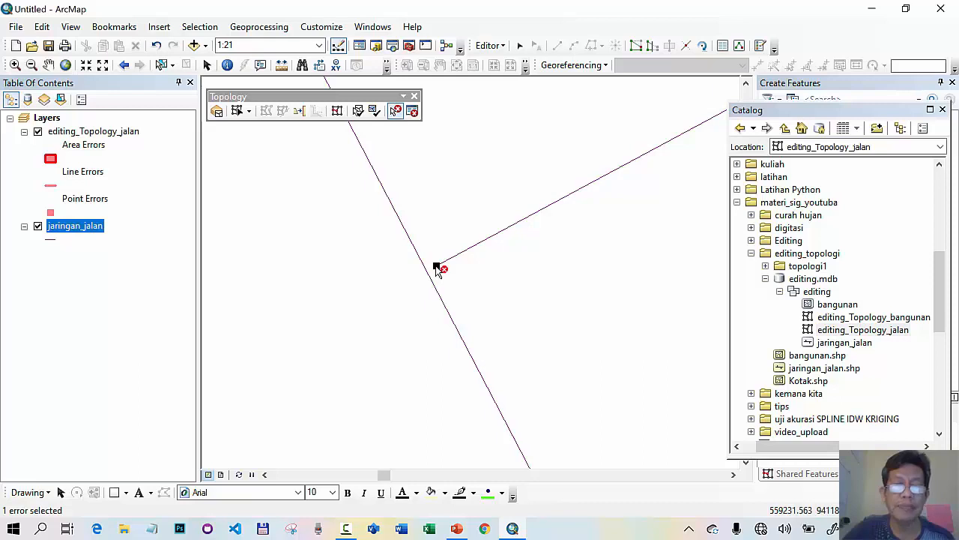
{"action": "right_click", "coordinate": [439, 270]}
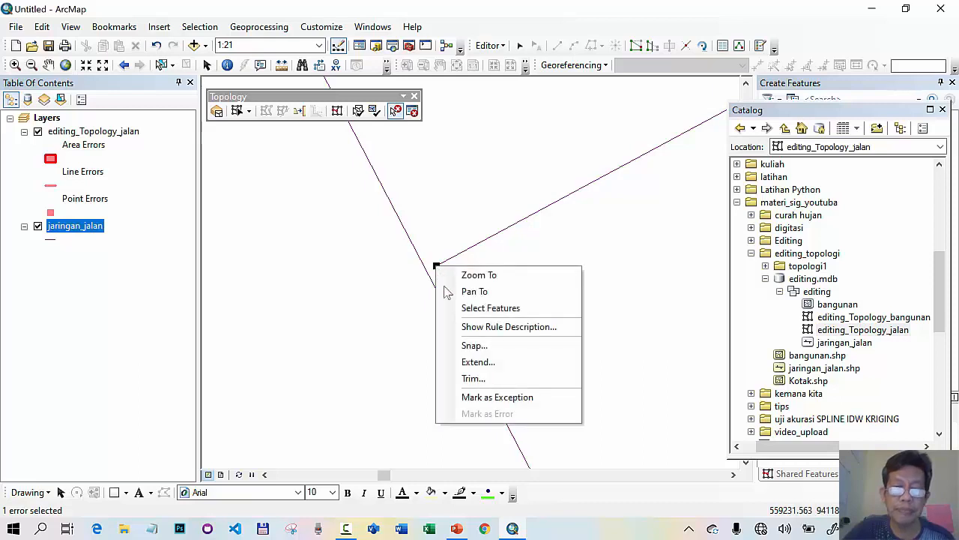
{"action": "left_click", "coordinate": [462, 363]}
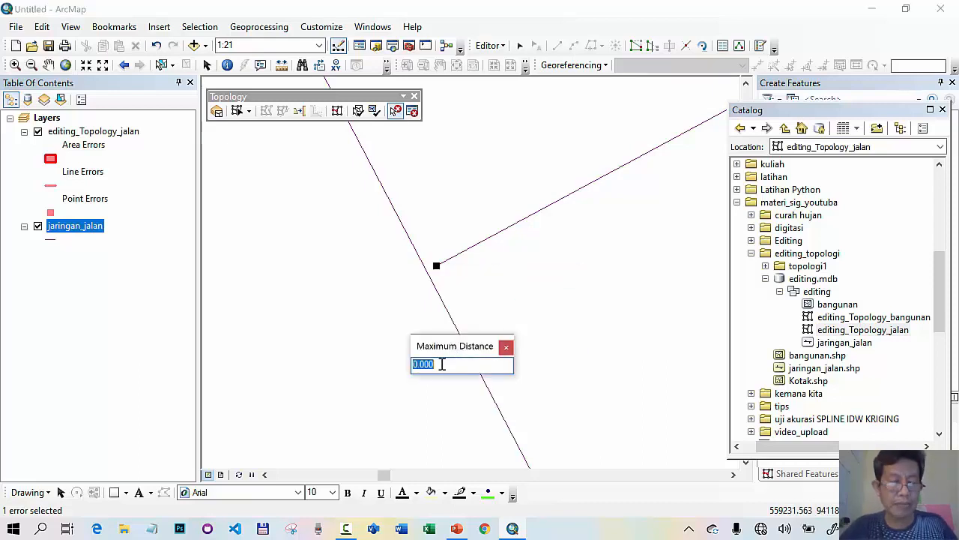
{"action": "type", "text": "1"}
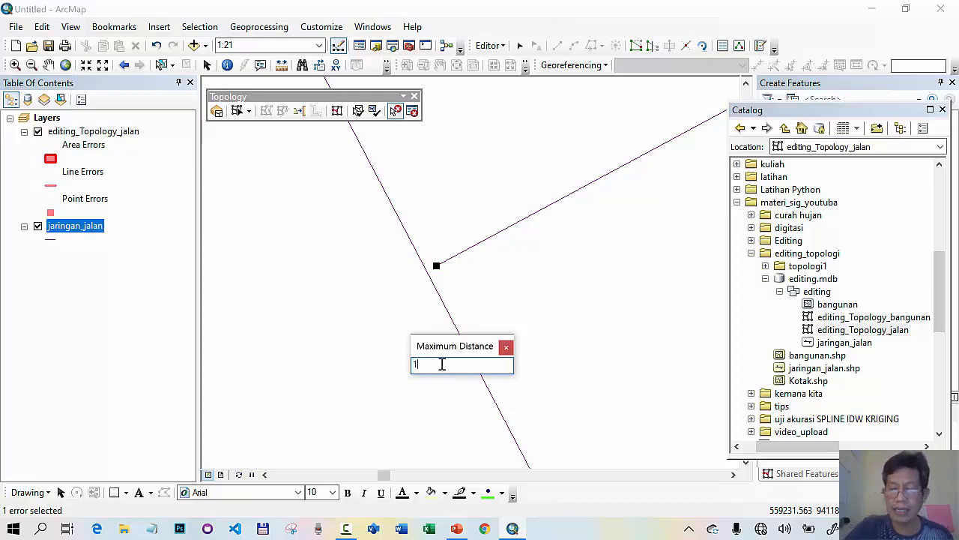
{"action": "key", "text": "Return"}
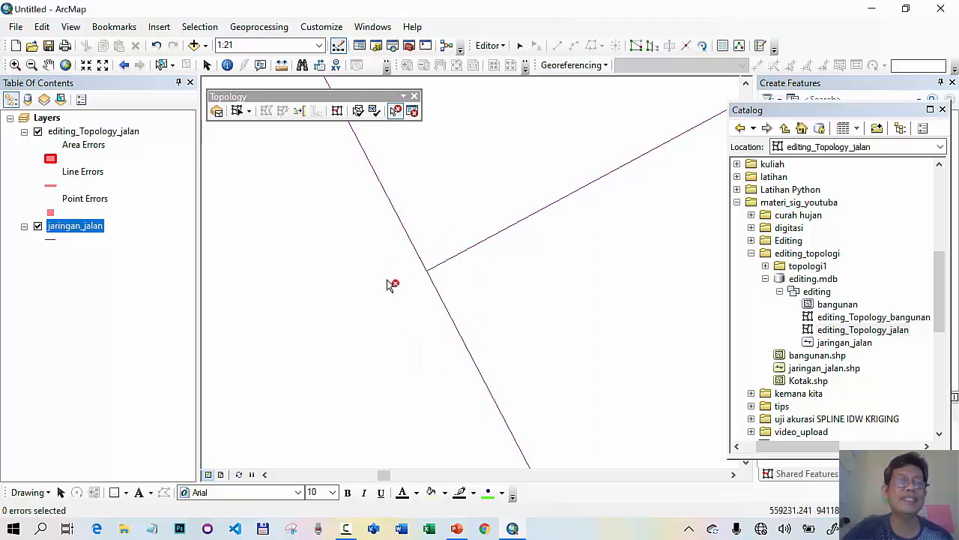
- Fix the next dangle error south along the same main road by extending its side road to the main road
{"action": "left_click", "coordinate": [103, 65]}
{"action": "left_click", "coordinate": [103, 66]}
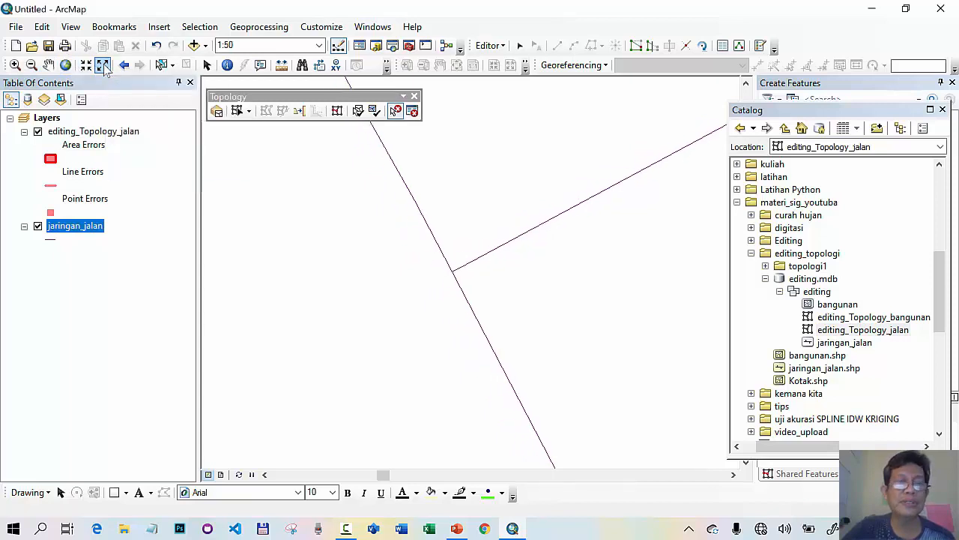
{"action": "left_click", "coordinate": [103, 65]}
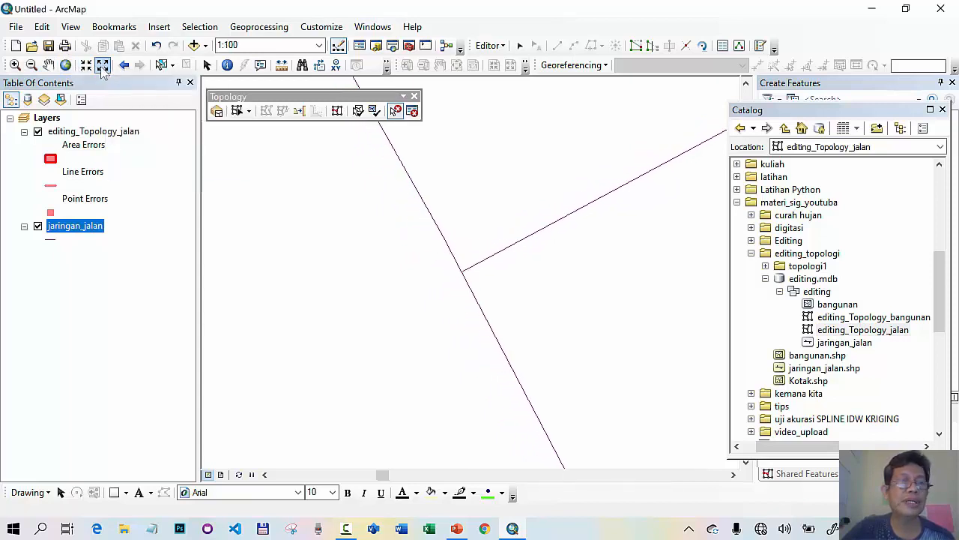
{"action": "right_click", "coordinate": [79, 233]}
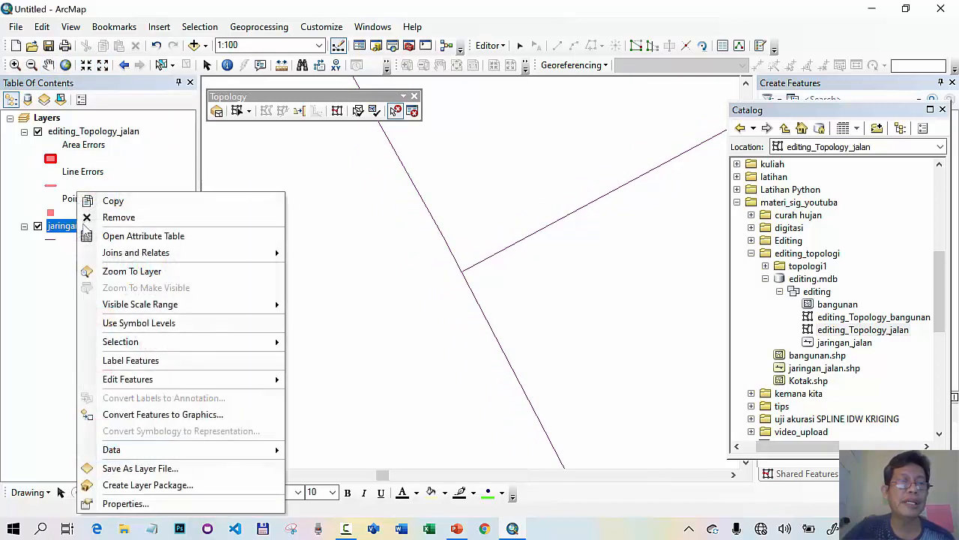
{"action": "left_click", "coordinate": [103, 68]}
{"action": "left_click", "coordinate": [102, 68]}
{"action": "left_click", "coordinate": [103, 67]}
{"action": "left_click", "coordinate": [103, 68]}
{"action": "left_click", "coordinate": [103, 67]}
{"action": "left_click", "coordinate": [103, 67]}
{"action": "left_click", "coordinate": [103, 66]}
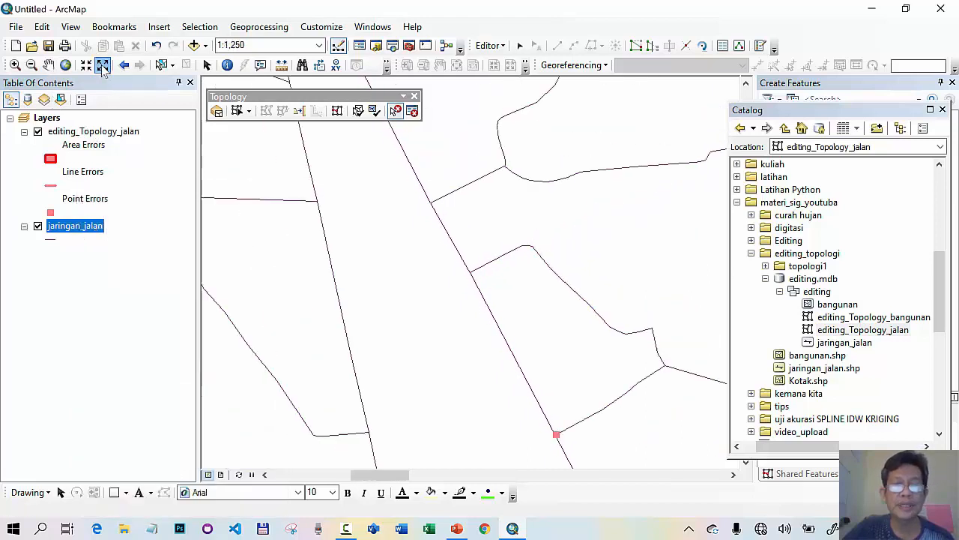
{"action": "left_click", "coordinate": [102, 66]}
{"action": "left_click", "coordinate": [15, 64]}
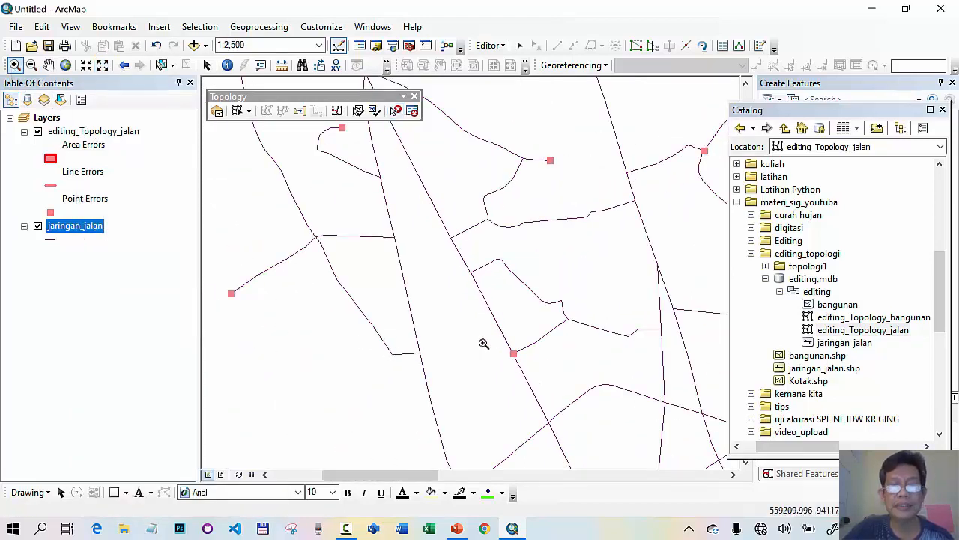
{"action": "left_click_drag", "start_coordinate": [495, 341], "coordinate": [553, 386]}
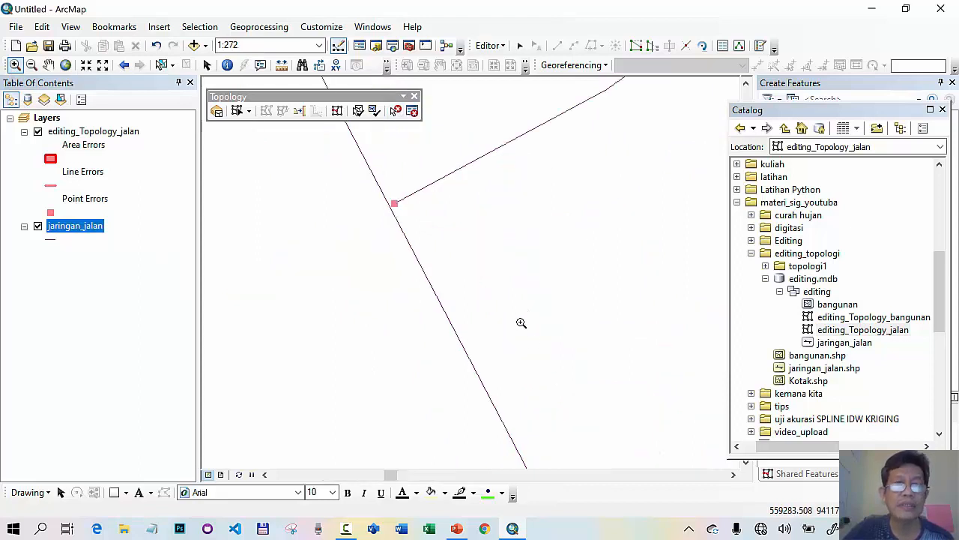
{"action": "left_click", "coordinate": [395, 111]}
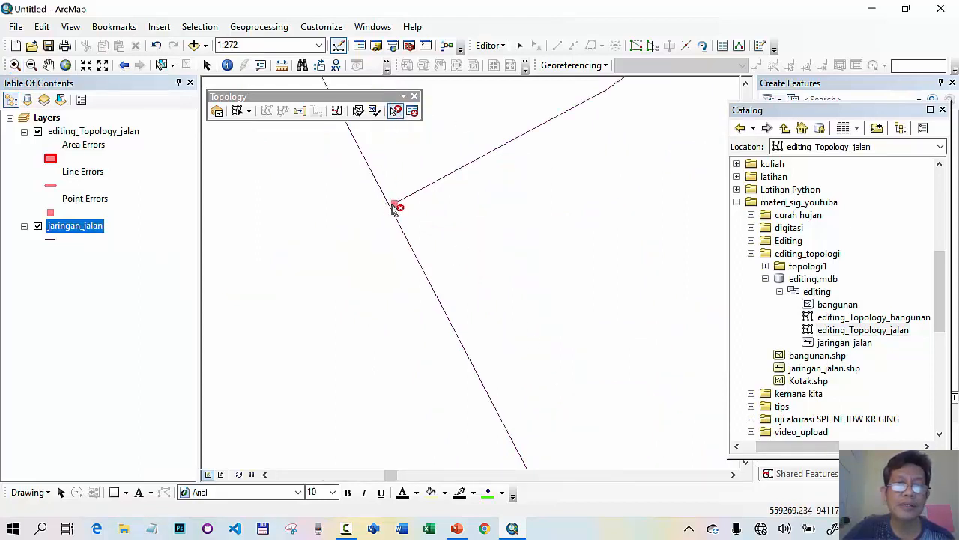
{"action": "left_click", "coordinate": [392, 204]}
{"action": "right_click", "coordinate": [393, 204]}
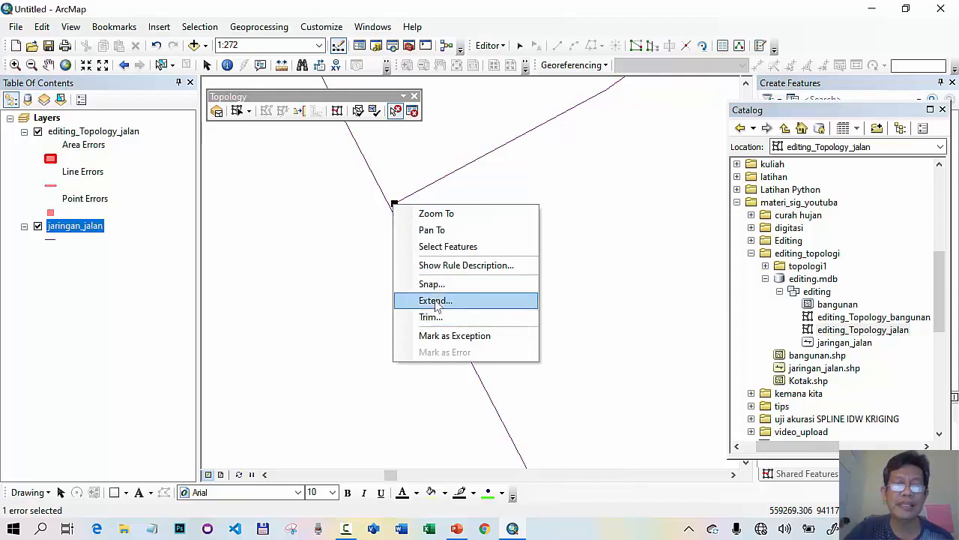
{"action": "left_click", "coordinate": [435, 300]}
{"action": "key", "text": "Return"}
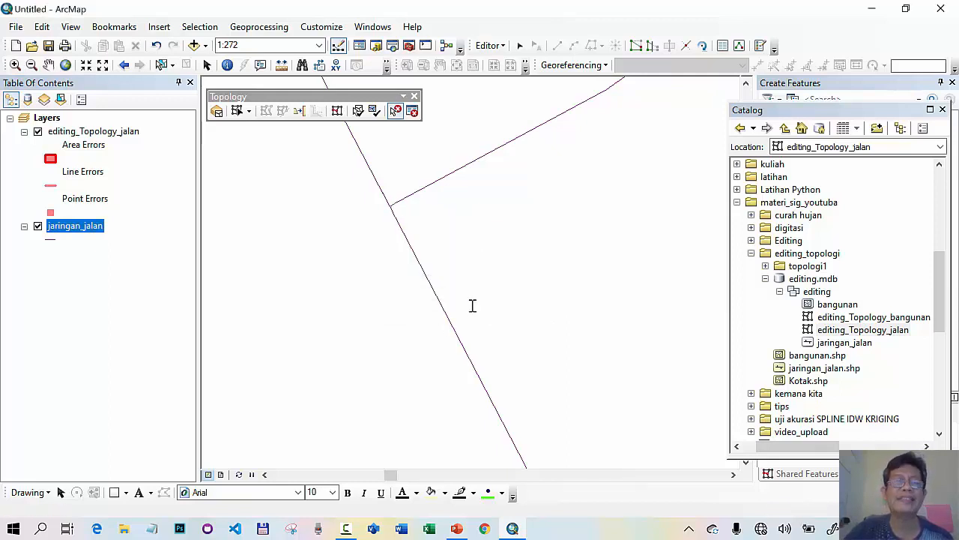
- In the upper middle of the network, measure the gap between the dangling road end and the road north of it
{"action": "left_click", "coordinate": [48, 65]}
{"action": "left_click_drag", "start_coordinate": [392, 286], "coordinate": [331, 111]}
{"action": "left_click_drag", "start_coordinate": [357, 272], "coordinate": [282, 156]}
{"action": "left_click_drag", "start_coordinate": [424, 356], "coordinate": [348, 148]}
{"action": "right_click", "coordinate": [89, 227]}
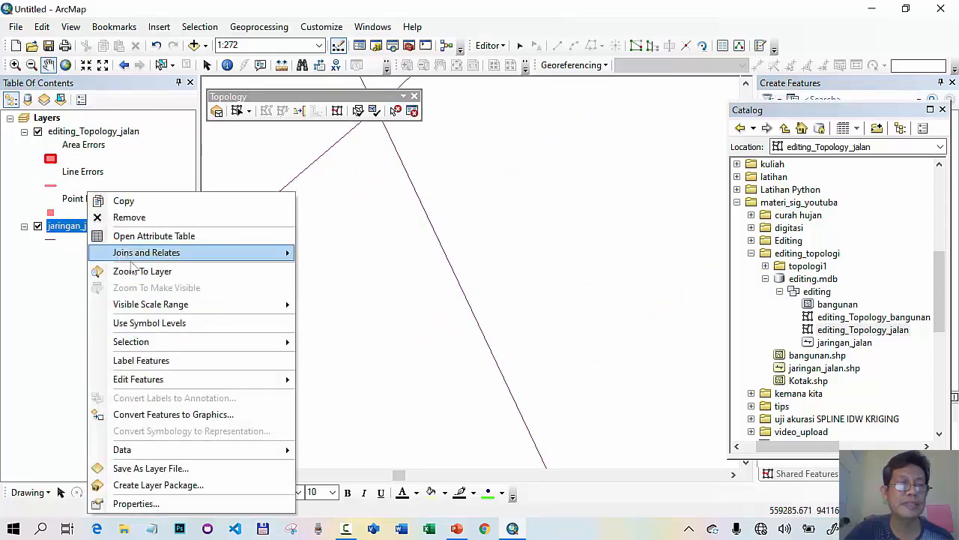
{"action": "left_click", "coordinate": [137, 272]}
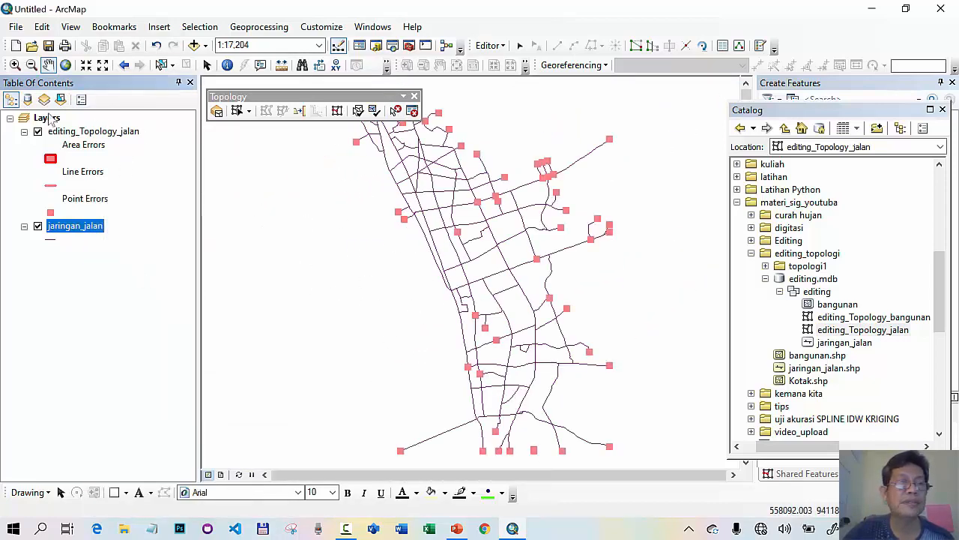
{"action": "left_click", "coordinate": [15, 65]}
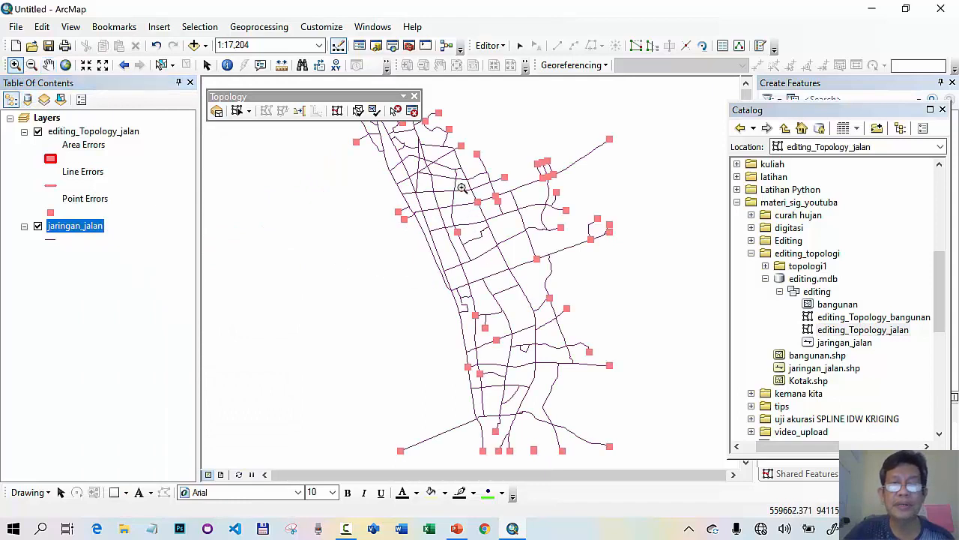
{"action": "left_click_drag", "start_coordinate": [462, 186], "coordinate": [515, 218]}
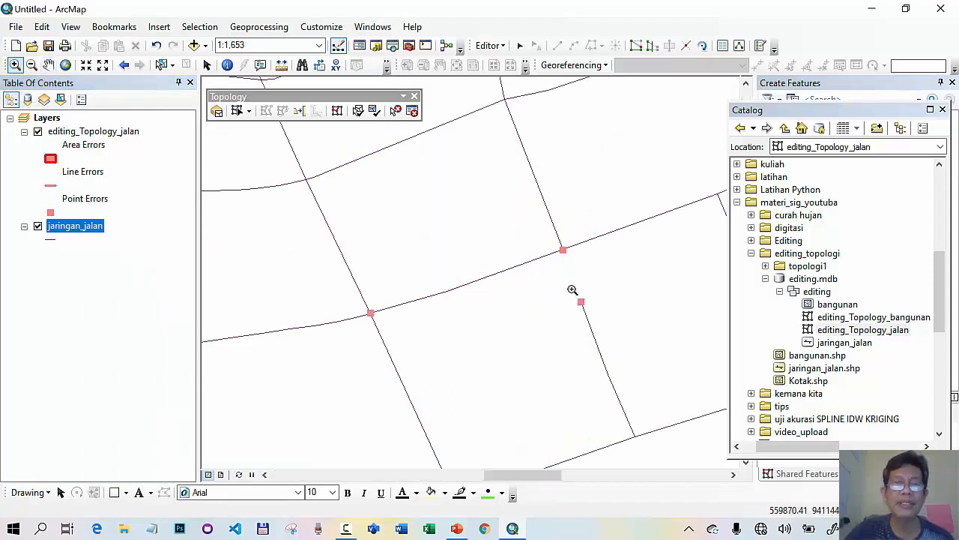
{"action": "left_click", "coordinate": [281, 65]}
{"action": "left_click", "coordinate": [569, 310]}
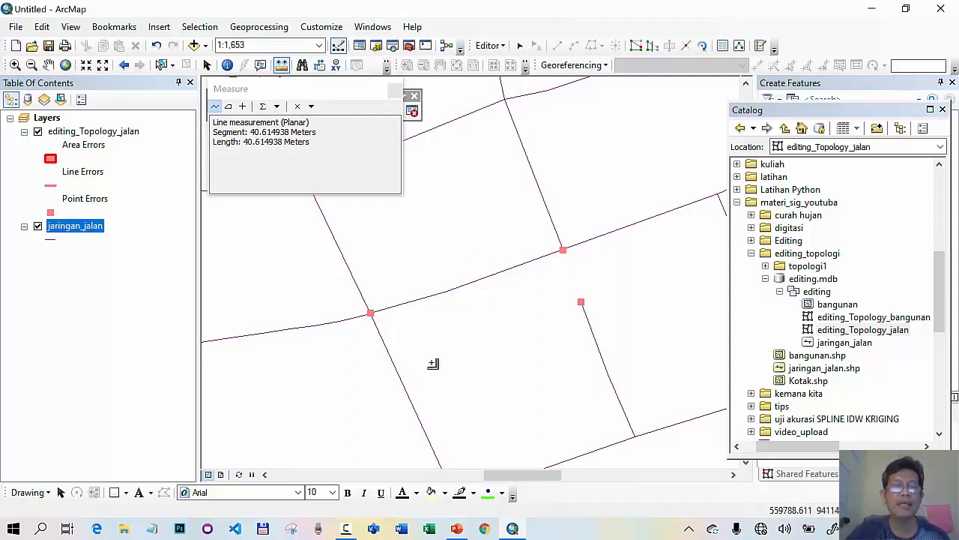
- Fix the dangle error at the junction west of the measured gap by extending the eastern road to the crossing road, maximum distance 1
{"action": "left_click", "coordinate": [15, 64]}
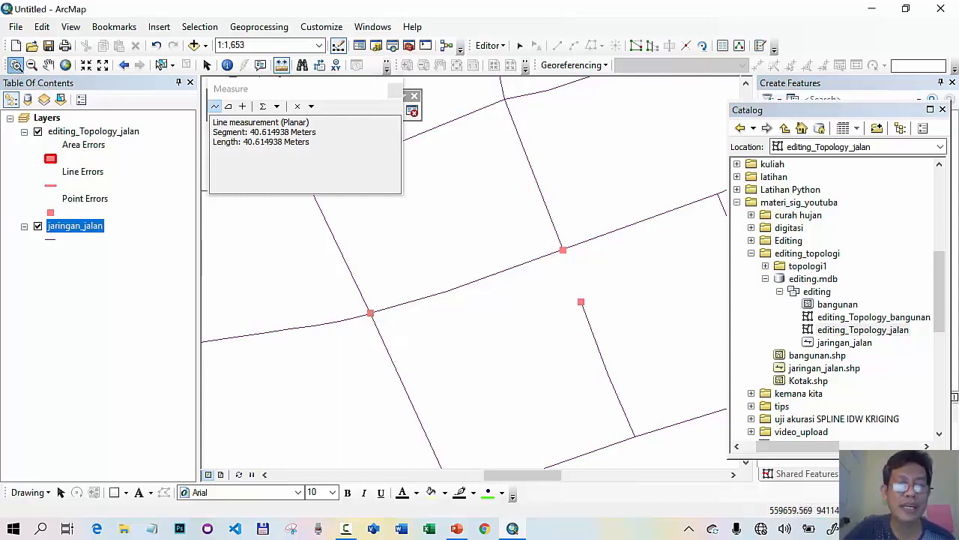
{"action": "left_click_drag", "start_coordinate": [319, 287], "coordinate": [455, 367]}
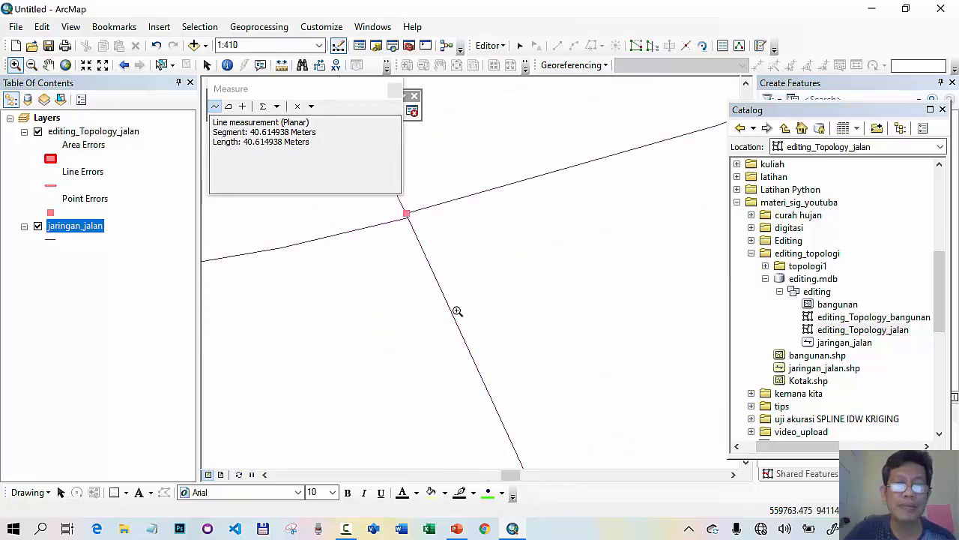
{"action": "left_click_drag", "start_coordinate": [392, 203], "coordinate": [439, 249]}
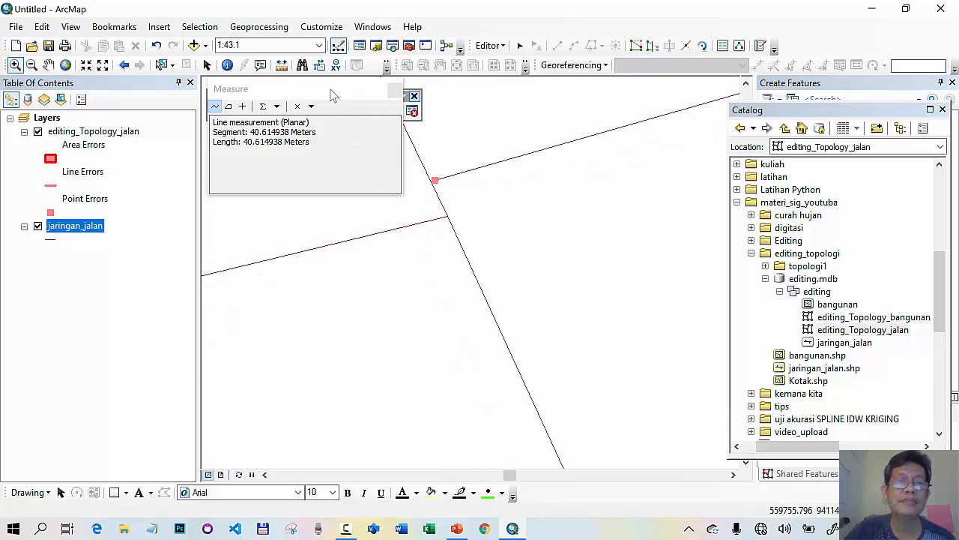
{"action": "left_click", "coordinate": [396, 90]}
{"action": "left_click", "coordinate": [395, 110]}
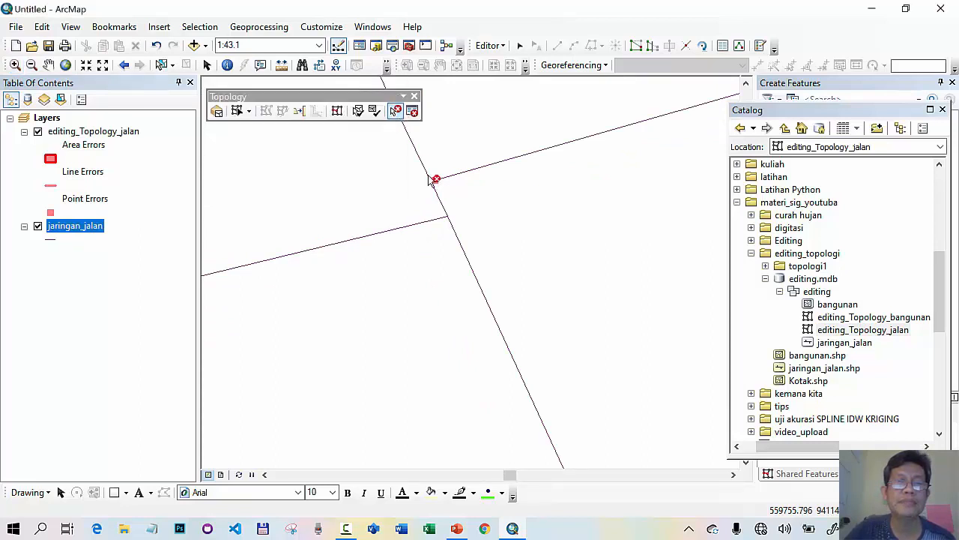
{"action": "left_click", "coordinate": [438, 185]}
{"action": "right_click", "coordinate": [436, 183]}
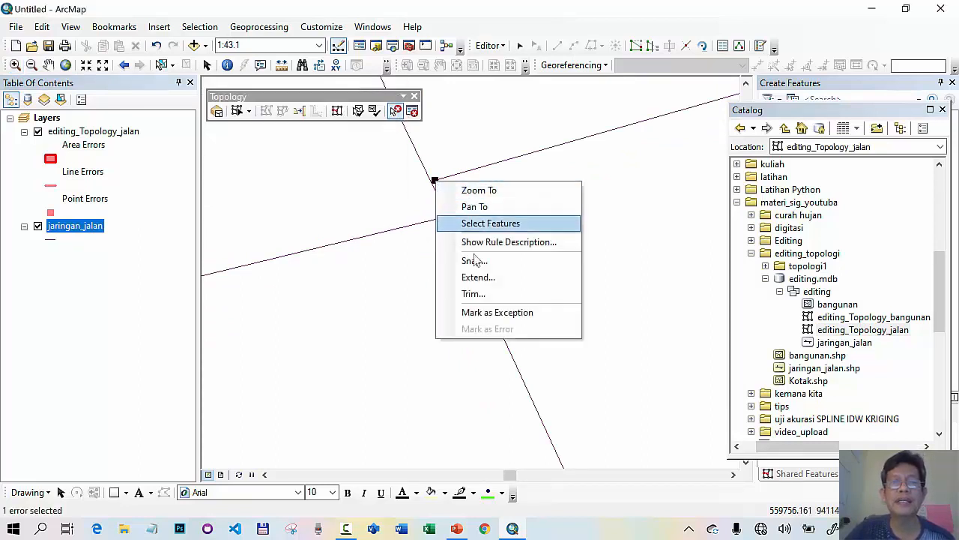
{"action": "left_click", "coordinate": [487, 276]}
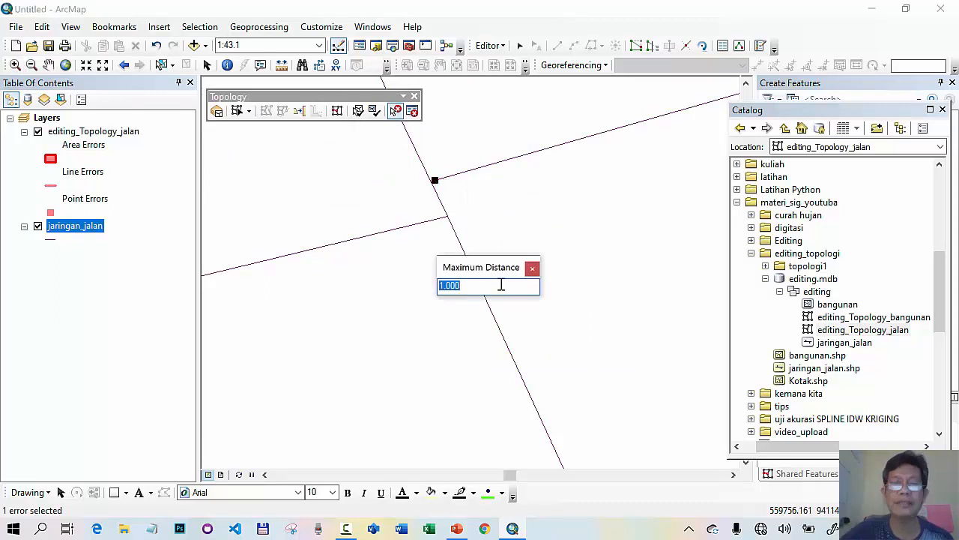
{"action": "key", "text": "Return"}
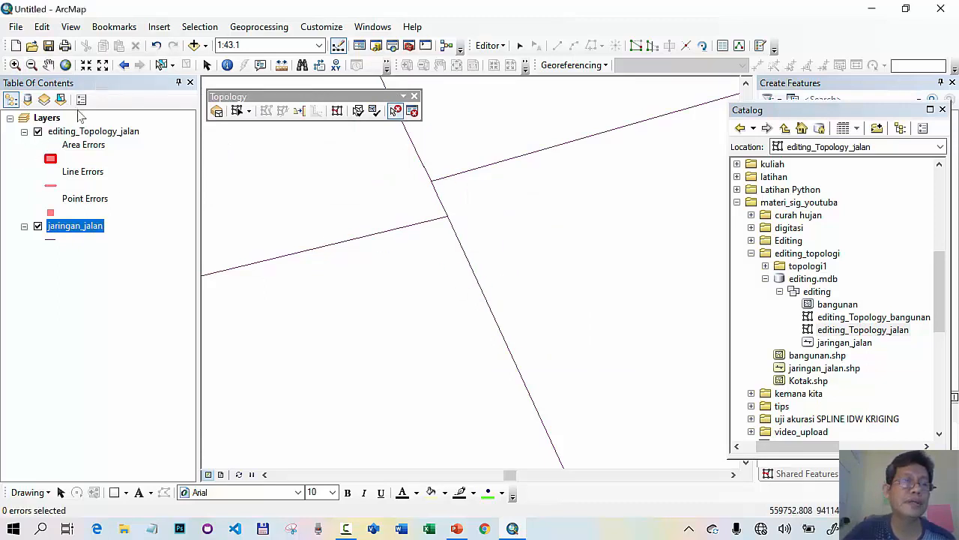
- In the lower middle of the network, trim the side road's overshoot past the north-south road with a maximum distance of 1
{"action": "right_click", "coordinate": [81, 235]}
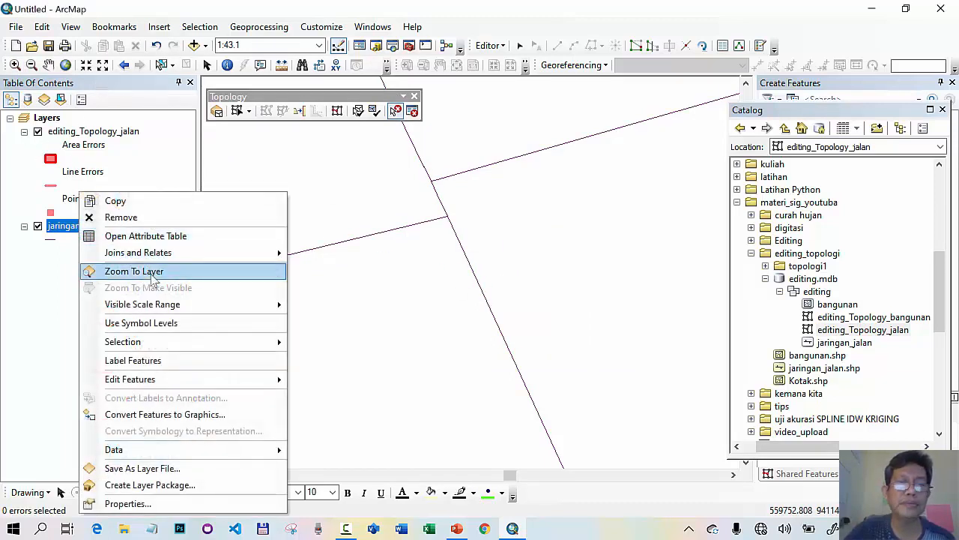
{"action": "left_click", "coordinate": [149, 271]}
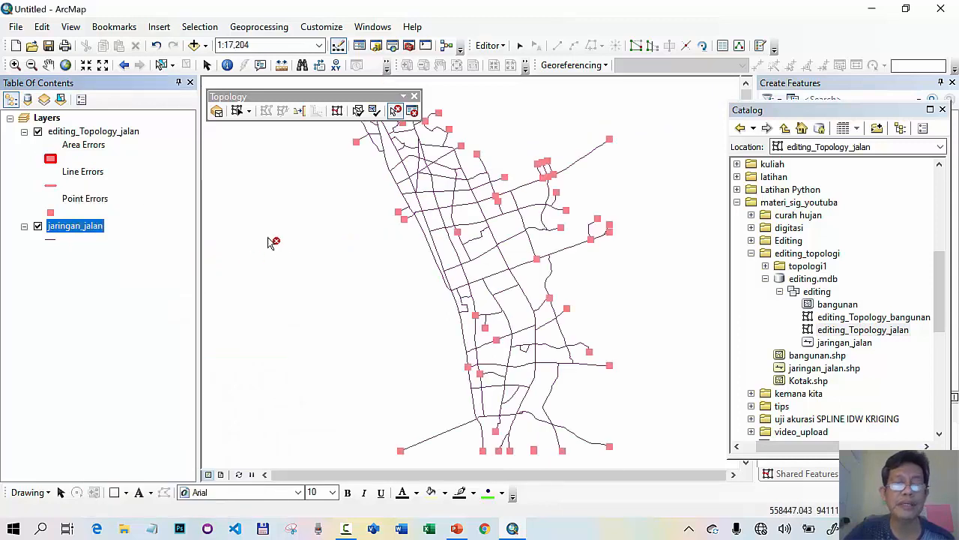
{"action": "left_click", "coordinate": [15, 64]}
{"action": "left_click_drag", "start_coordinate": [469, 309], "coordinate": [529, 367]}
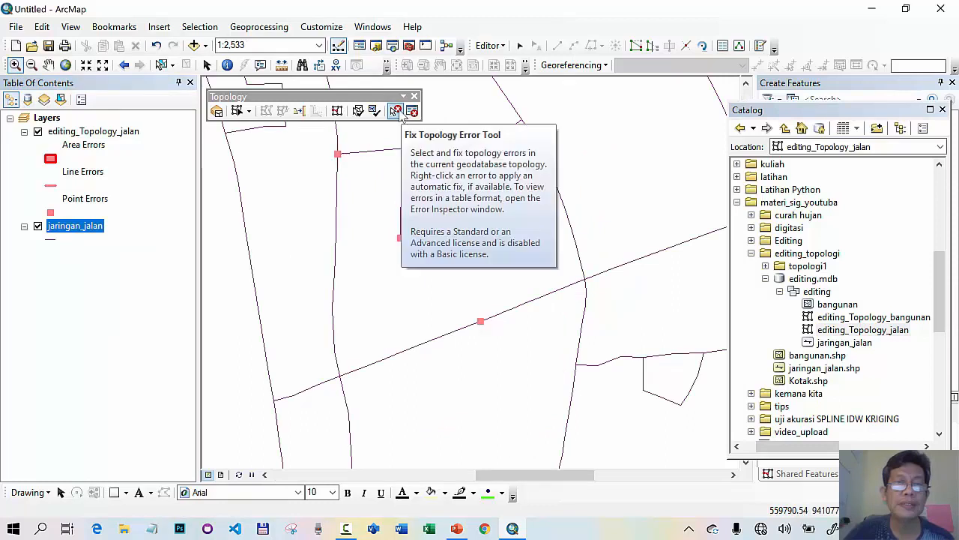
{"action": "left_click", "coordinate": [395, 110]}
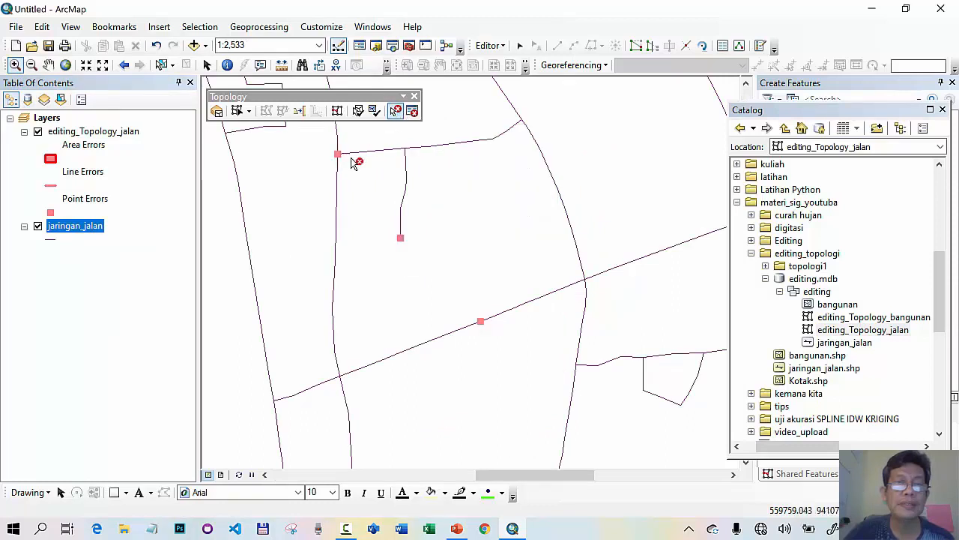
{"action": "left_click", "coordinate": [15, 64]}
{"action": "left_click_drag", "start_coordinate": [310, 138], "coordinate": [376, 204]}
{"action": "left_click_drag", "start_coordinate": [408, 157], "coordinate": [500, 229]}
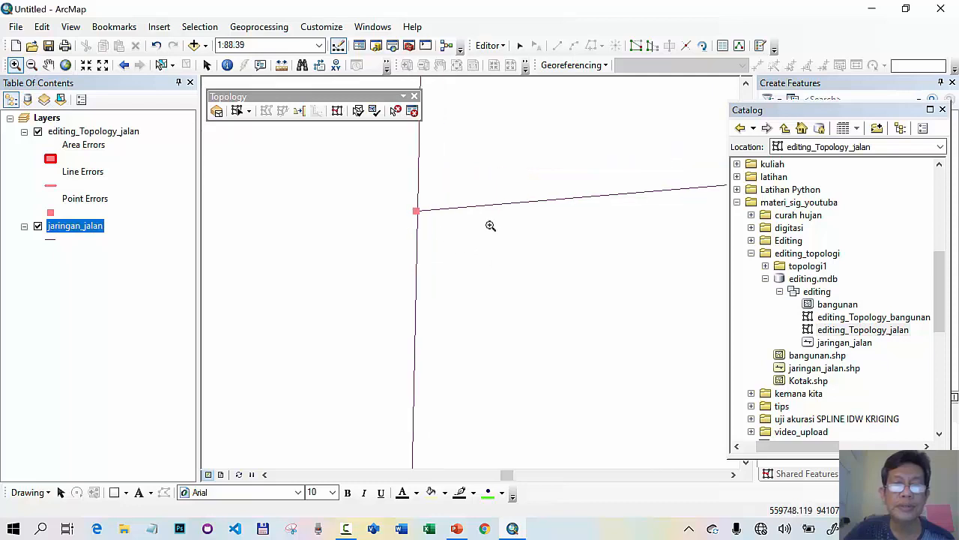
{"action": "left_click_drag", "start_coordinate": [378, 195], "coordinate": [473, 271]}
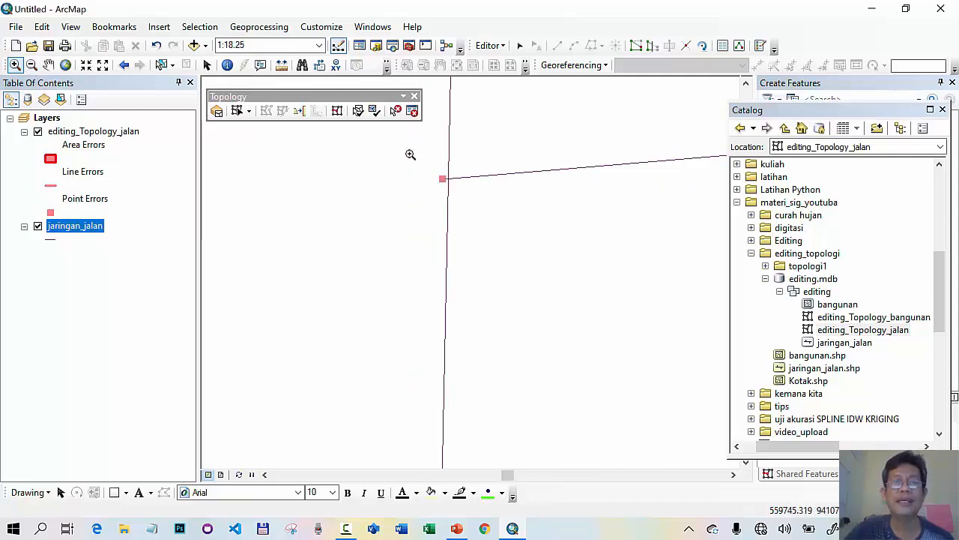
{"action": "left_click_drag", "start_coordinate": [409, 153], "coordinate": [541, 265]}
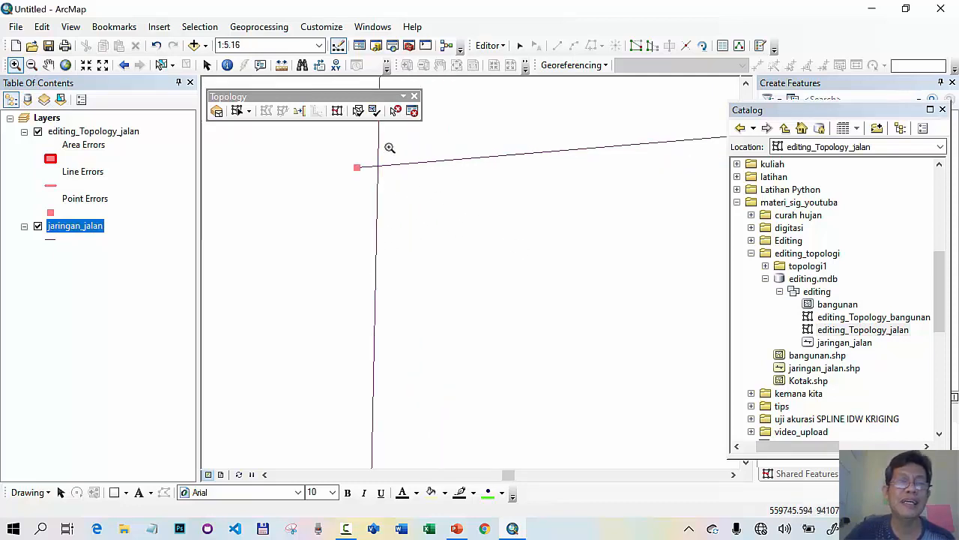
{"action": "left_click", "coordinate": [395, 110]}
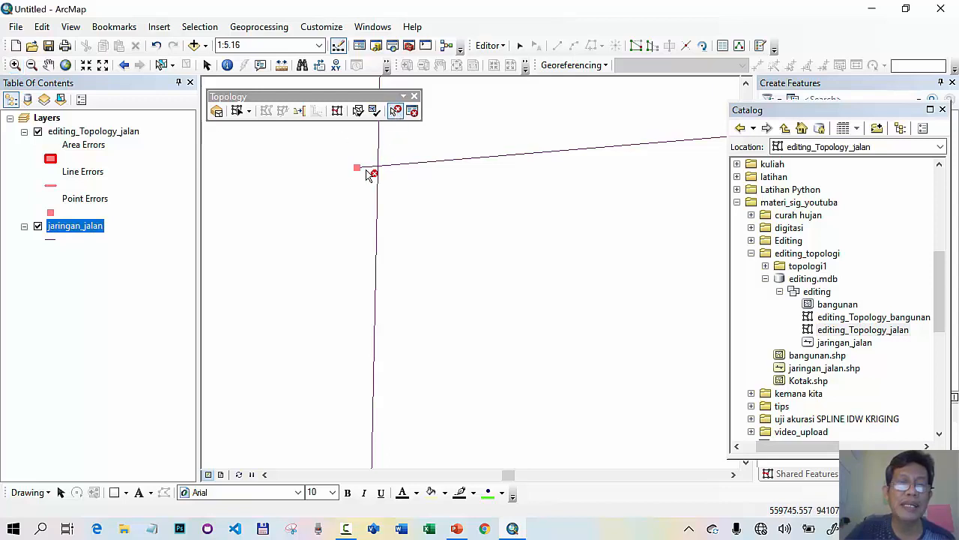
{"action": "left_click", "coordinate": [358, 170]}
{"action": "right_click", "coordinate": [358, 169]}
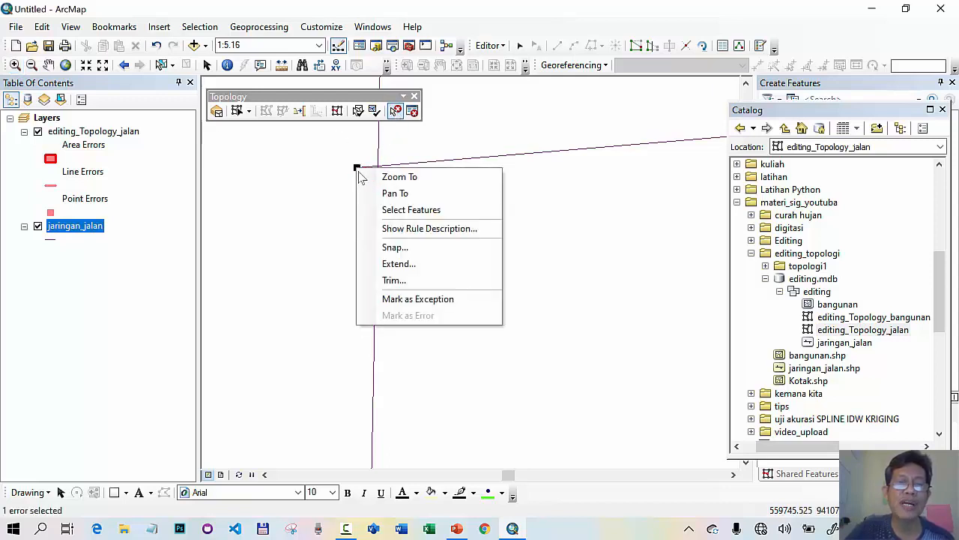
{"action": "left_click", "coordinate": [400, 279]}
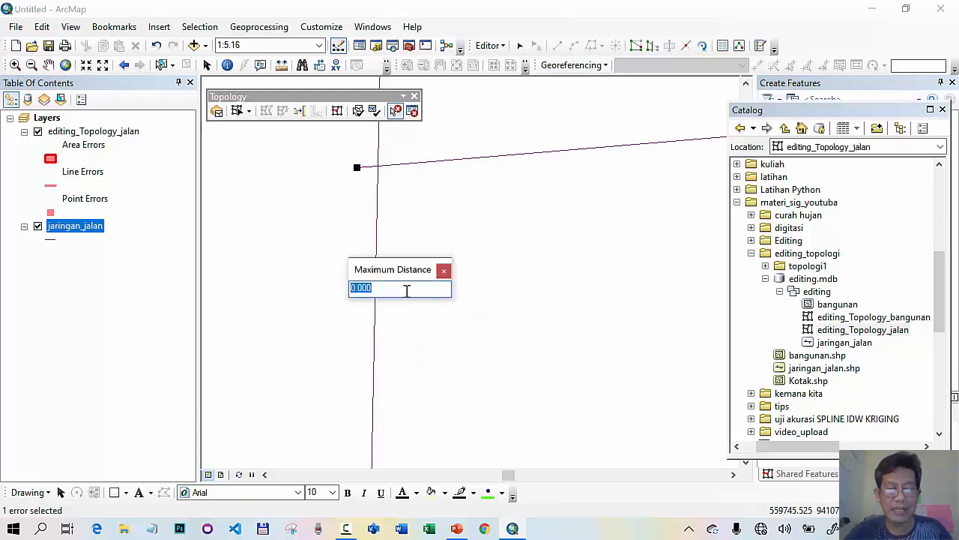
{"action": "type", "text": "1"}
{"action": "key", "text": "Return"}
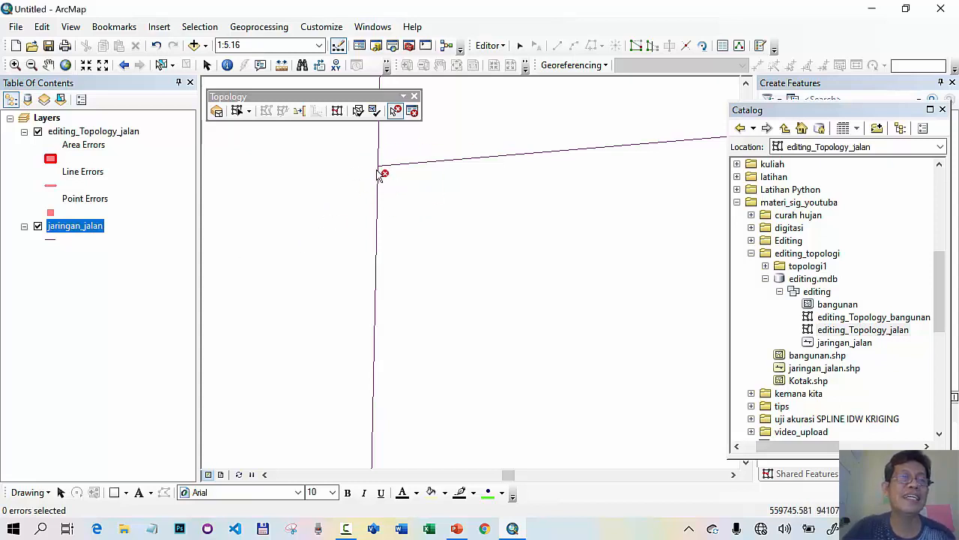
- Fix the dangle error on the network's lower western edge road by extending the eastern side road to it, maximum distance 1
{"action": "left_click", "coordinate": [124, 66]}
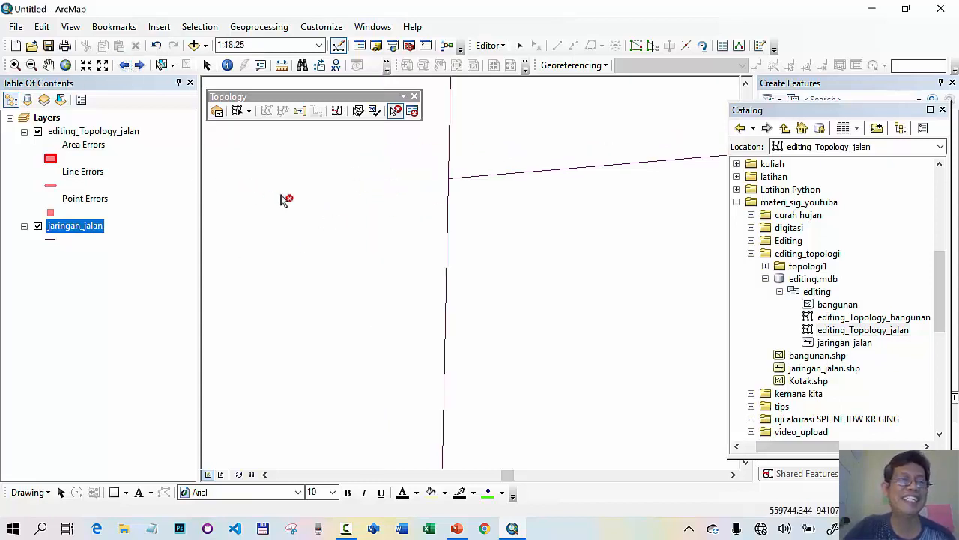
{"action": "right_click", "coordinate": [87, 234]}
{"action": "left_click", "coordinate": [129, 270]}
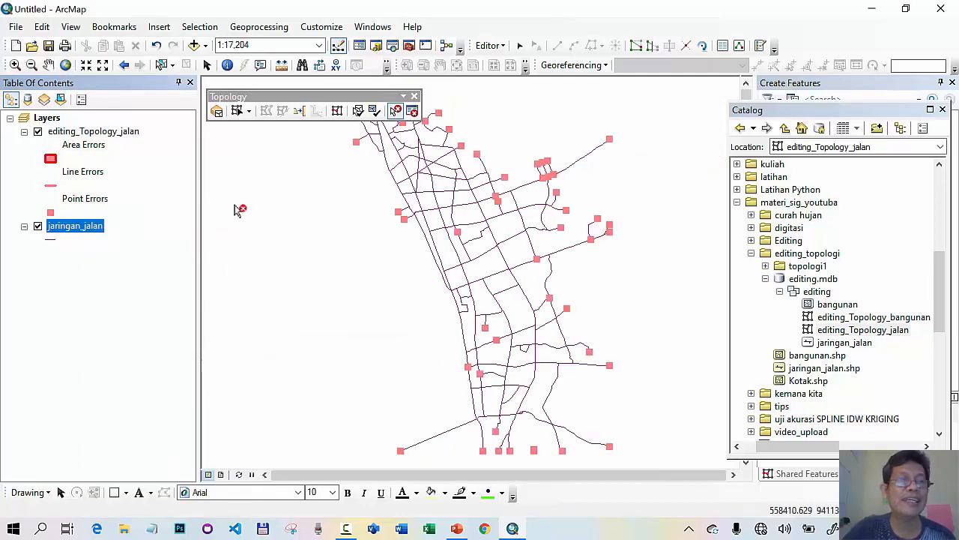
{"action": "left_click", "coordinate": [15, 64]}
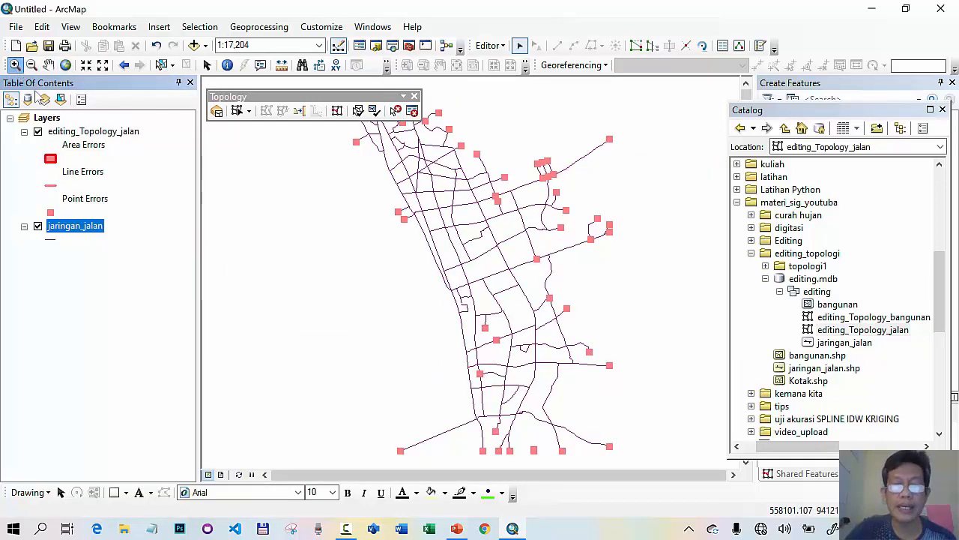
{"action": "left_click_drag", "start_coordinate": [467, 365], "coordinate": [498, 389]}
{"action": "left_click_drag", "start_coordinate": [413, 223], "coordinate": [455, 294]}
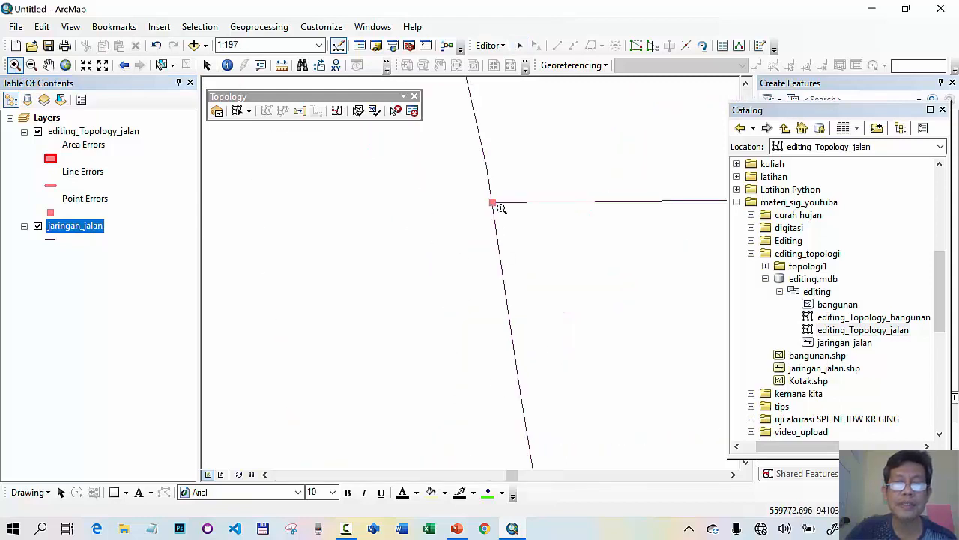
{"action": "left_click_drag", "start_coordinate": [469, 190], "coordinate": [547, 249]}
{"action": "left_click_drag", "start_coordinate": [339, 155], "coordinate": [449, 229]}
{"action": "left_click", "coordinate": [395, 111]}
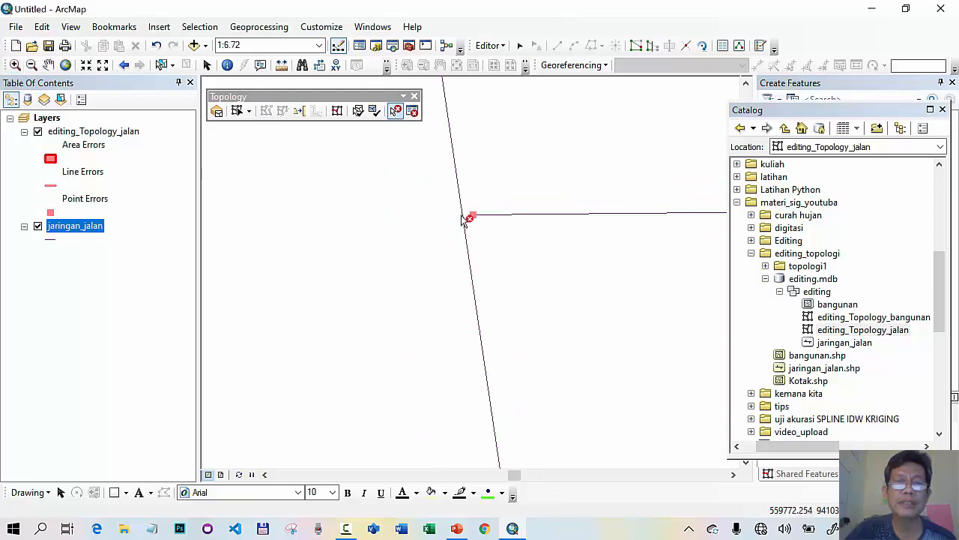
{"action": "left_click", "coordinate": [472, 215]}
{"action": "right_click", "coordinate": [472, 217]}
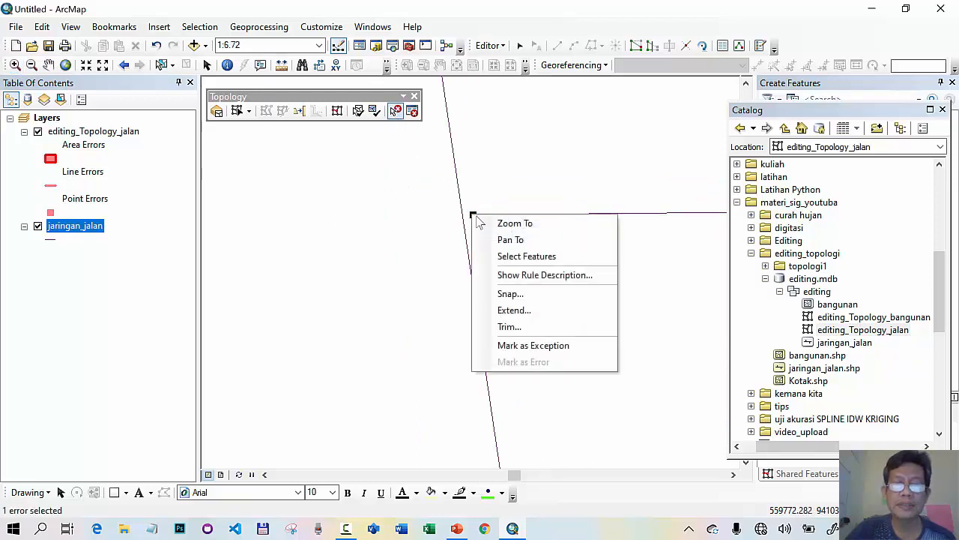
{"action": "left_click", "coordinate": [534, 310]}
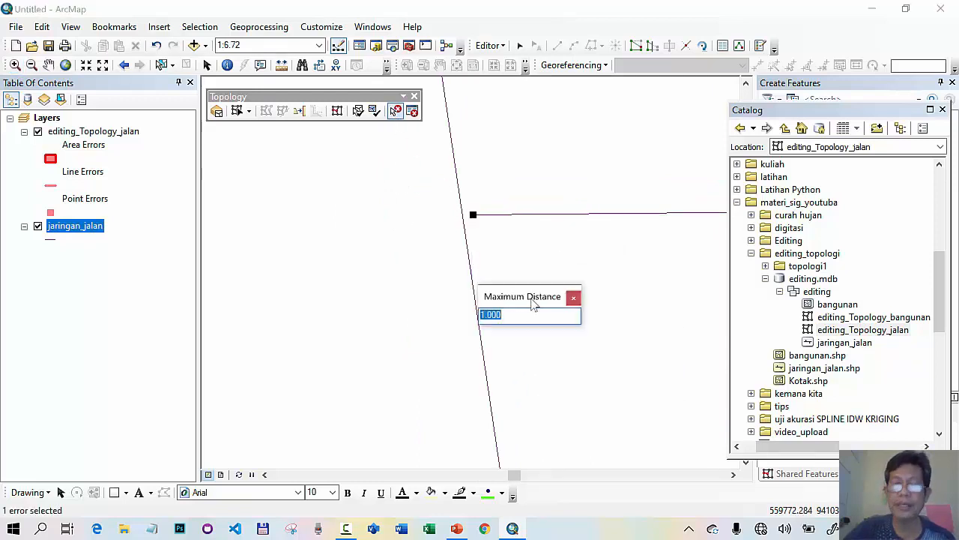
{"action": "key", "text": "Return"}
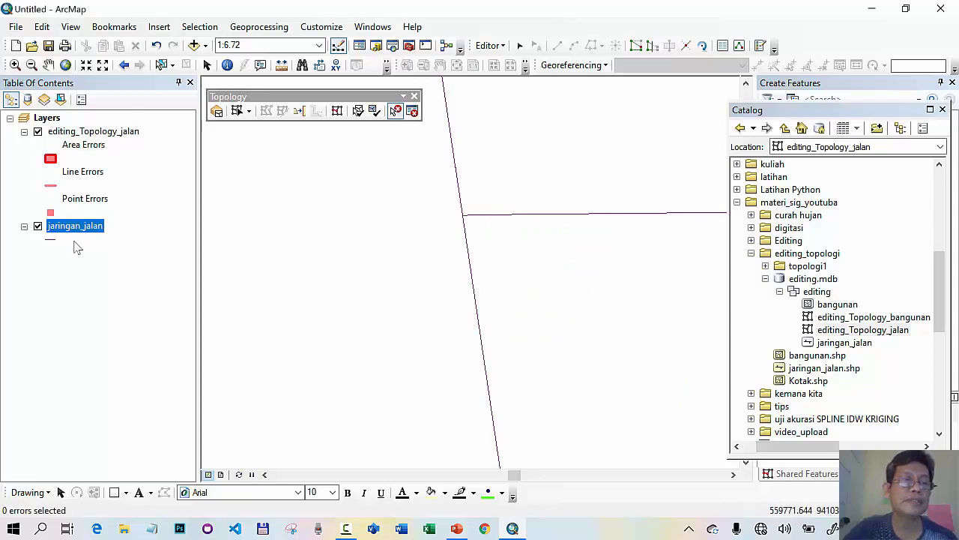
- Remove the editing_Topology_jalan topology and the jaringan_jalan layer from the map
{"action": "right_click", "coordinate": [89, 233]}
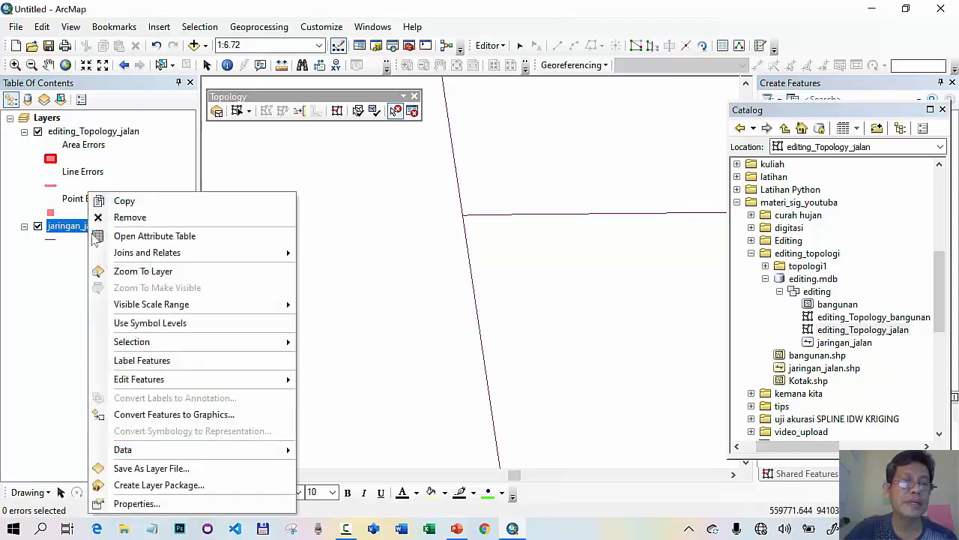
{"action": "left_click", "coordinate": [137, 274]}
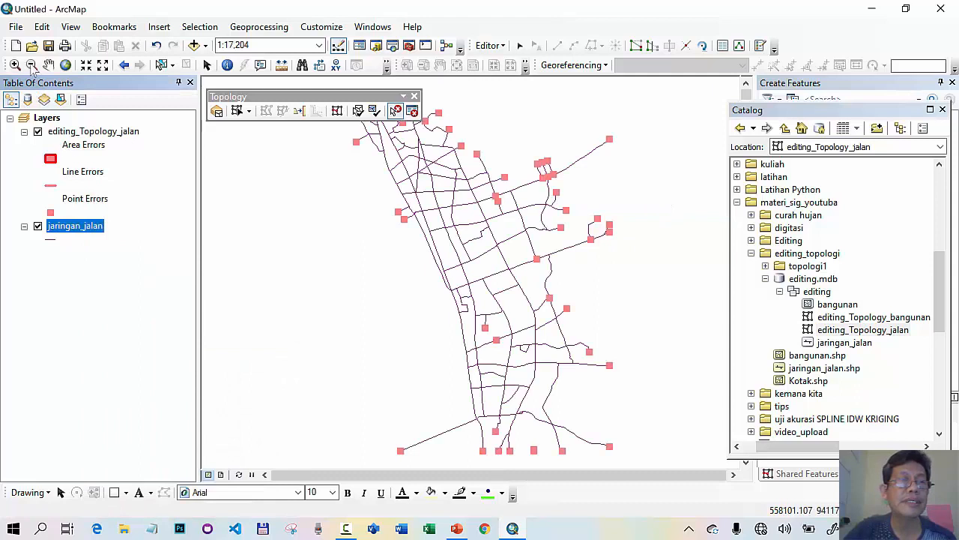
{"action": "left_click", "coordinate": [15, 65]}
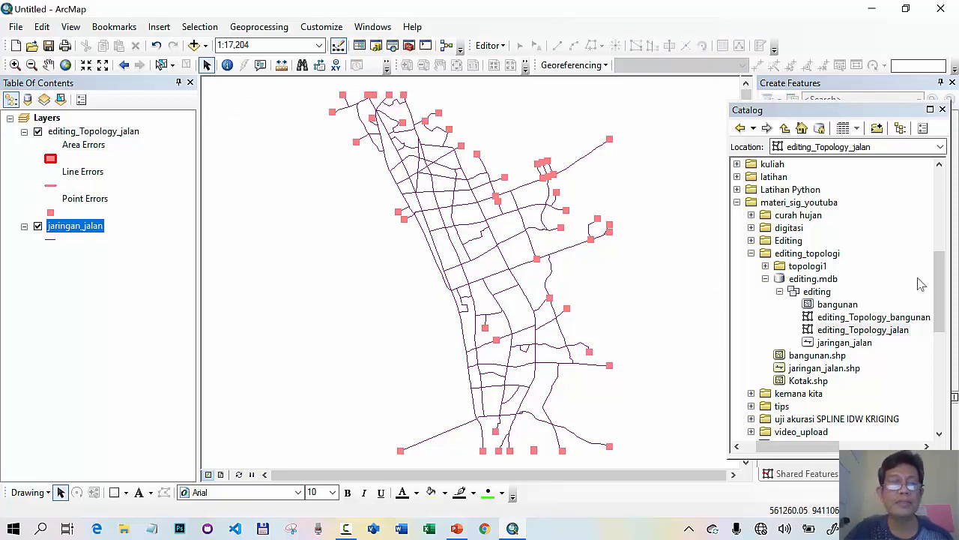
{"action": "left_click", "coordinate": [70, 133], "text": "ctrl"}
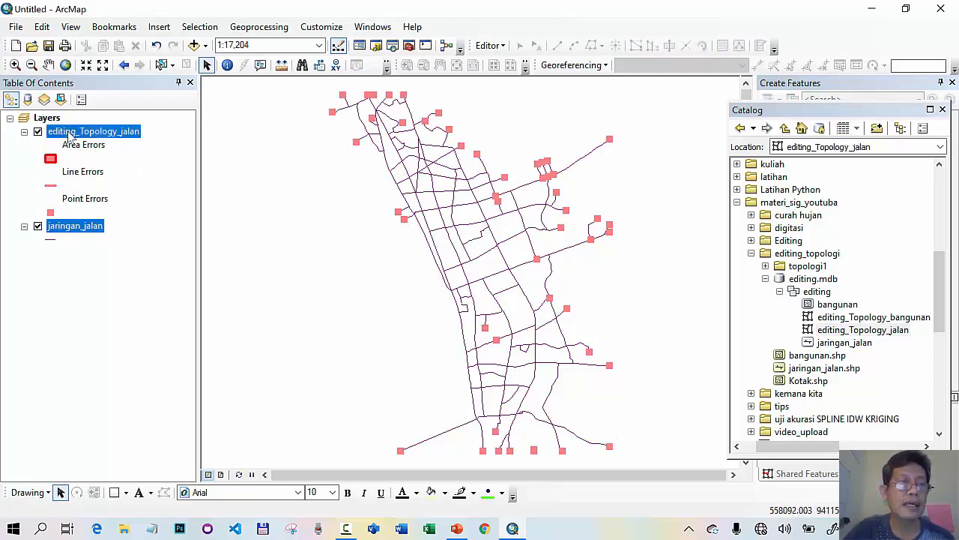
{"action": "right_click", "coordinate": [70, 133]}
{"action": "left_click", "coordinate": [93, 158]}
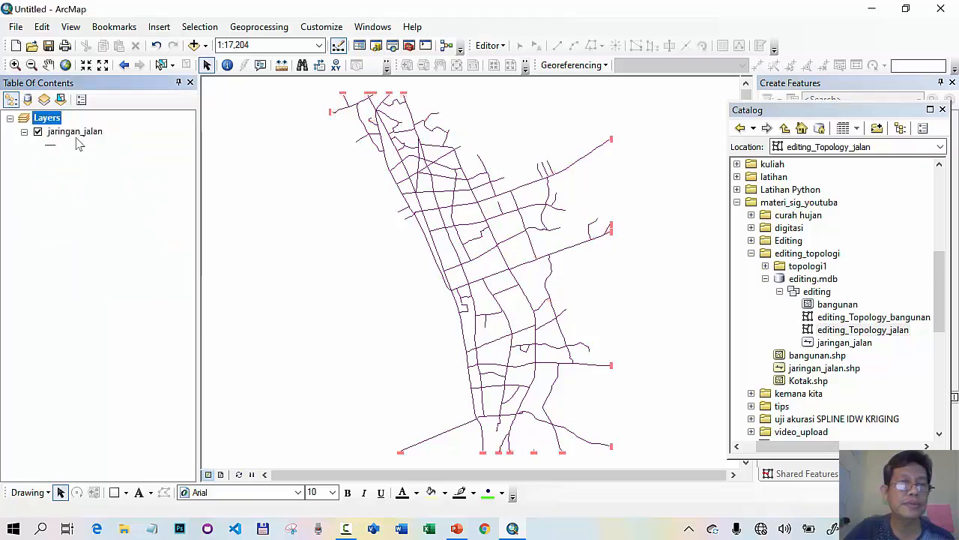
{"action": "left_click", "coordinate": [77, 132]}
{"action": "right_click", "coordinate": [77, 133]}
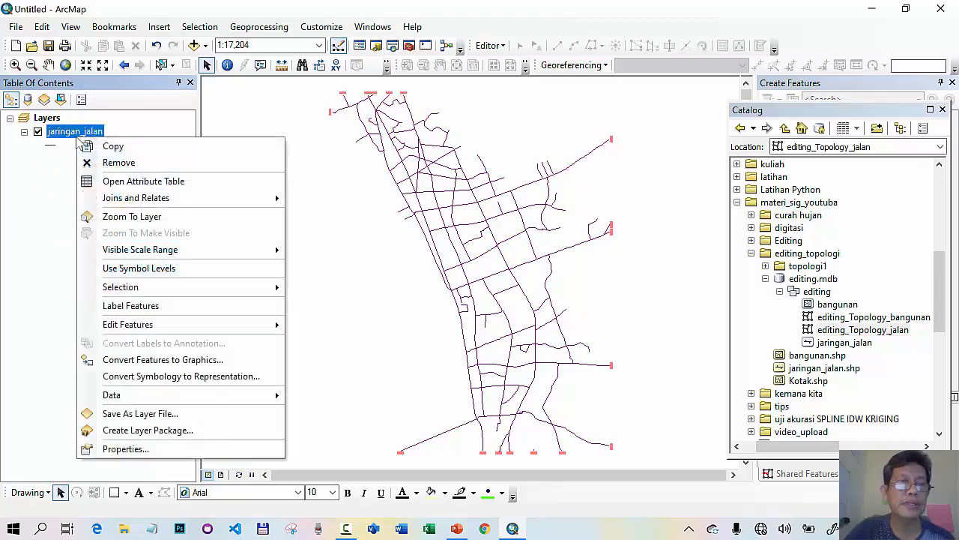
{"action": "left_click", "coordinate": [118, 164]}
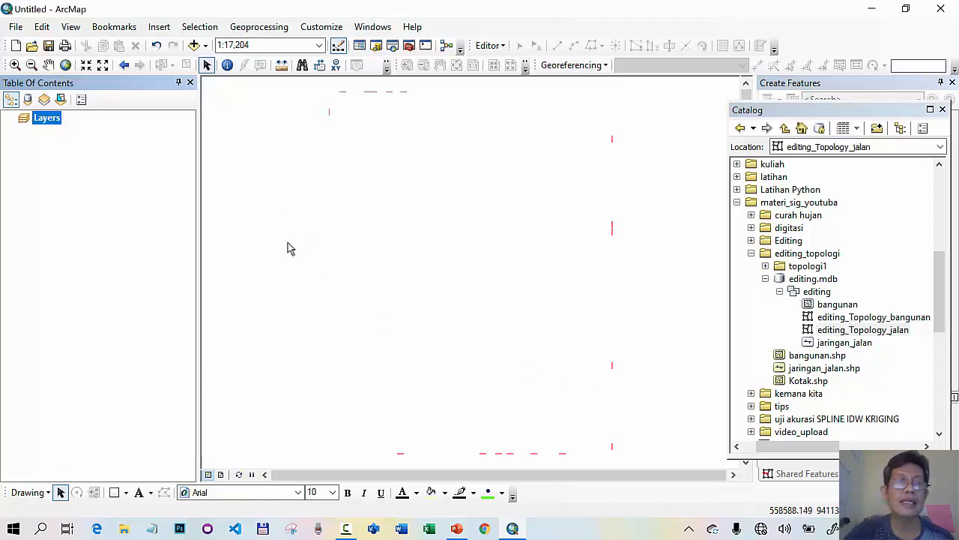
- Clear the leftover graphics from the map view and add the jaringan_jalan.shp shapefile from the editing_topologi folder
{"action": "left_click", "coordinate": [66, 68]}
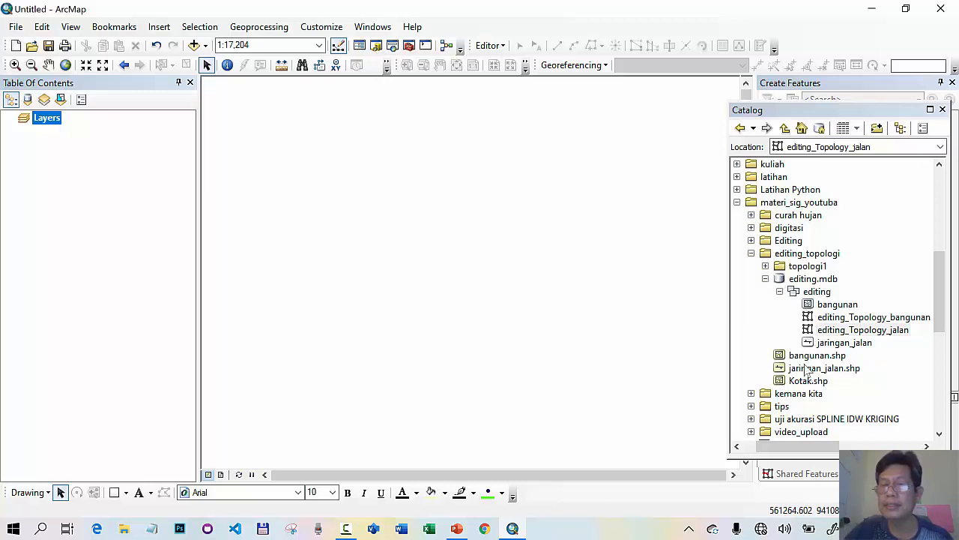
{"action": "mouse_move", "coordinate": [823, 371]}
{"action": "left_mouse_down"}
{"action": "mouse_move", "coordinate": [717, 375]}
{"action": "mouse_move", "coordinate": [550, 336]}
{"action": "left_mouse_up"}
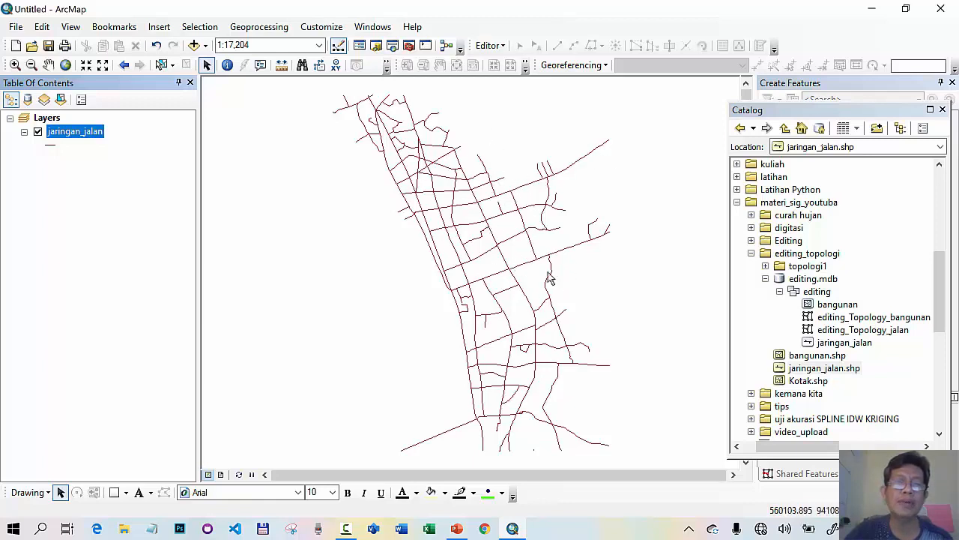
- Set up a Buffer of the jaringan_jalan layer with the output saved as jalan_buffer.shp in the editing_topologi folder
{"action": "left_click", "coordinate": [273, 35]}
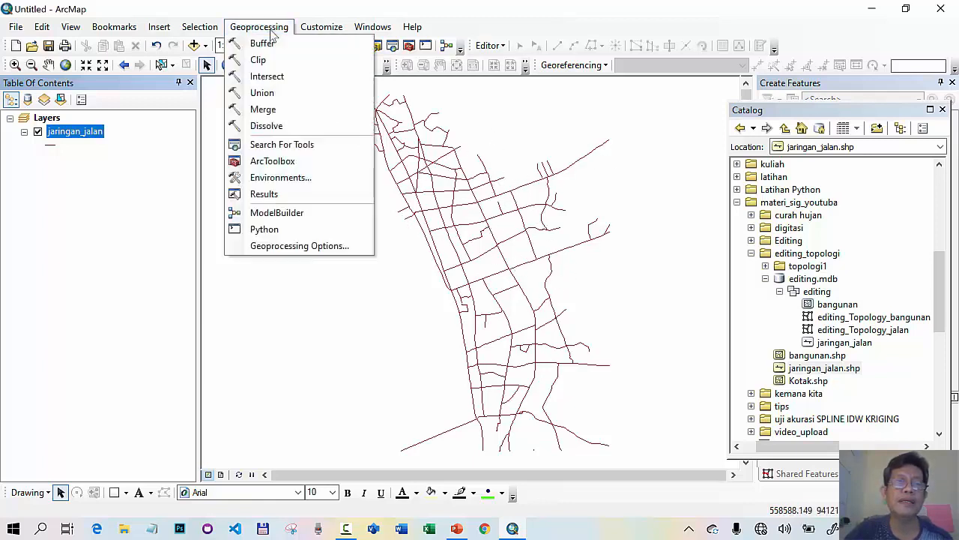
{"action": "left_click", "coordinate": [272, 45]}
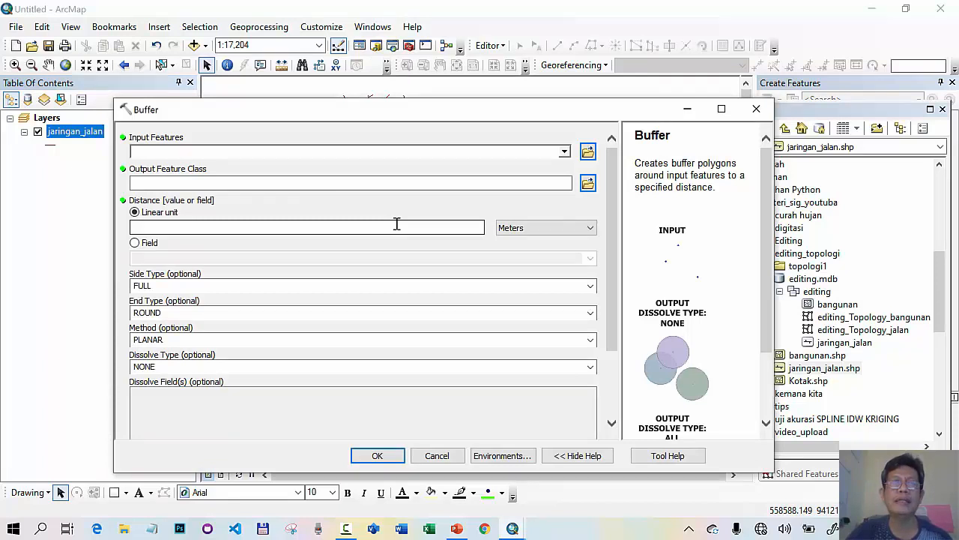
{"action": "left_click", "coordinate": [564, 152]}
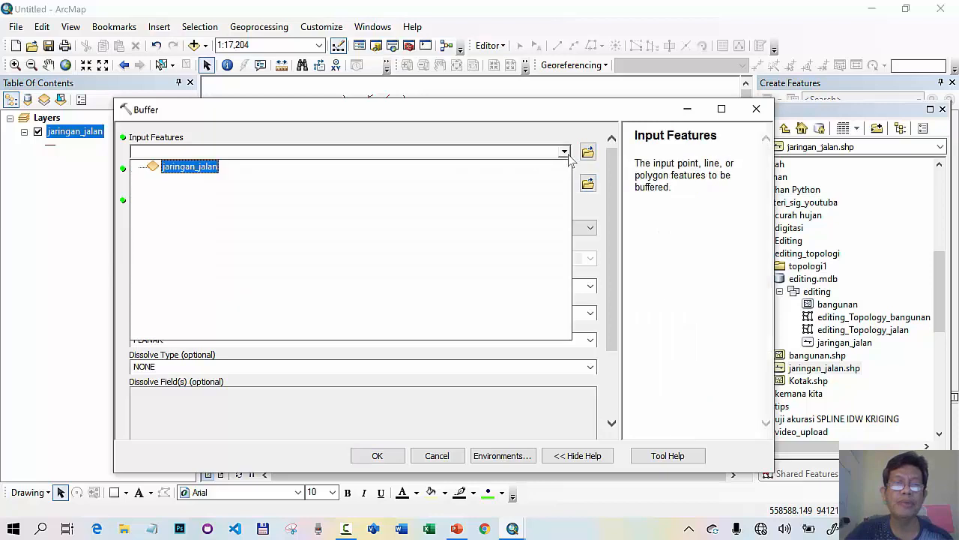
{"action": "left_click", "coordinate": [191, 168]}
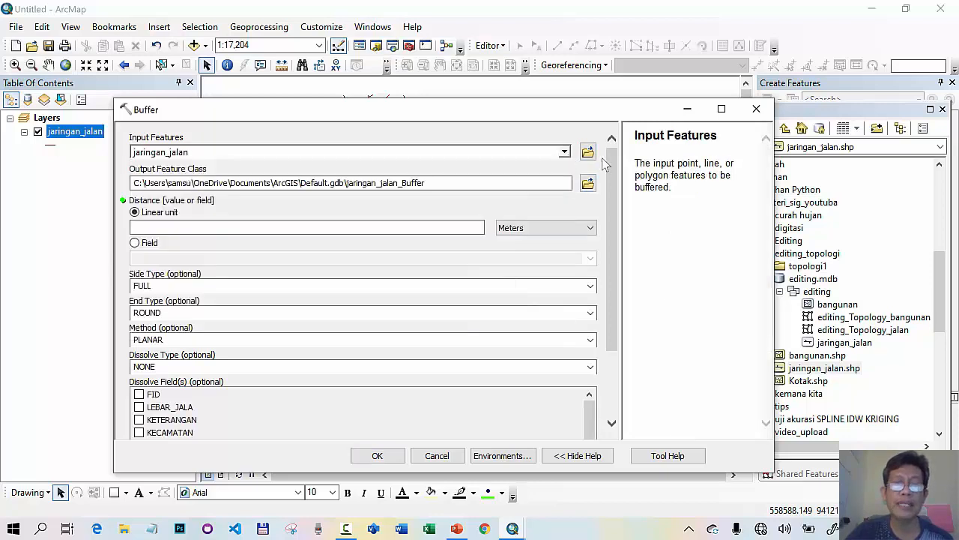
{"action": "left_click", "coordinate": [588, 184]}
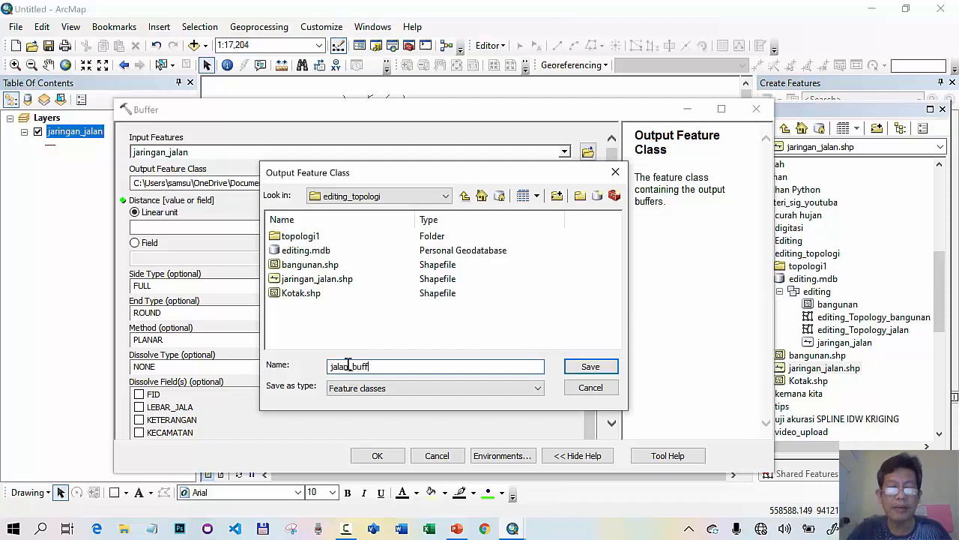
{"action": "left_click", "coordinate": [584, 367]}
- Set the buffer distance to 2 meters and the dissolve type to ALL, and run the Buffer tool
{"action": "left_click", "coordinate": [472, 228]}
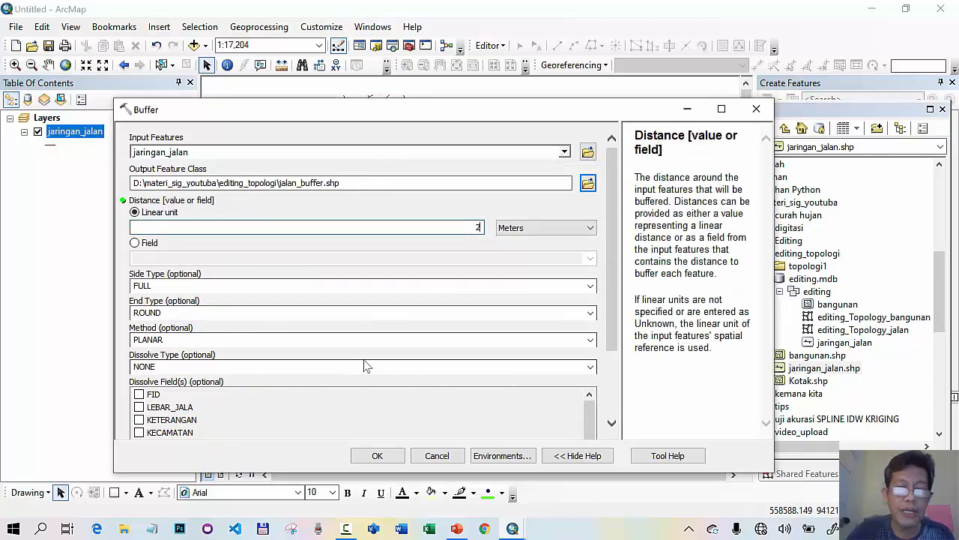
{"action": "scroll", "coordinate": [600, 367], "scroll_direction": "down", "scroll_amount": 3}
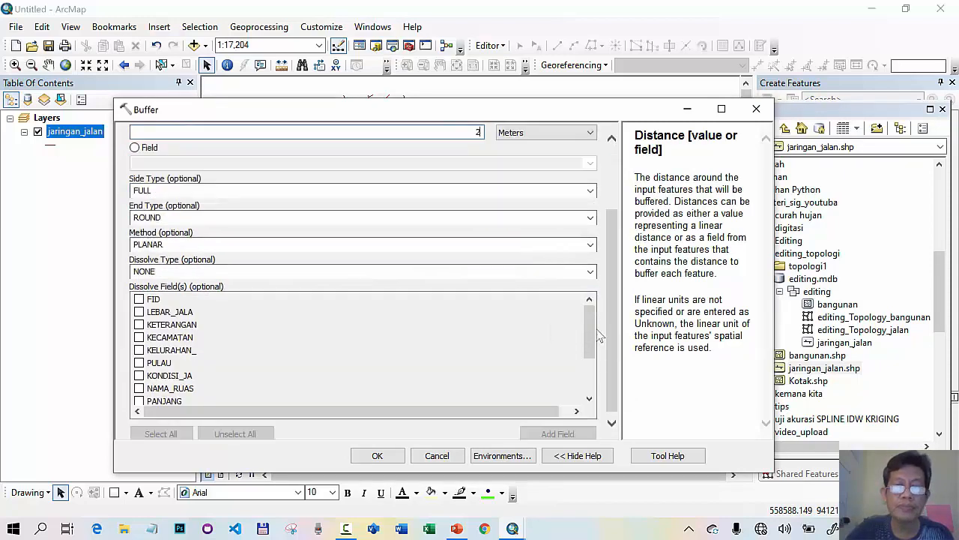
{"action": "left_click", "coordinate": [592, 273]}
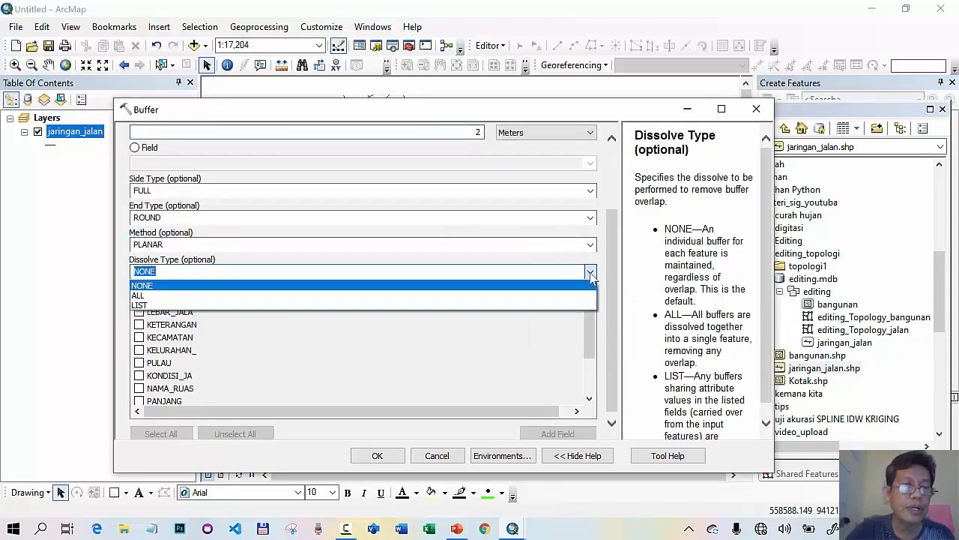
{"action": "left_click", "coordinate": [146, 295]}
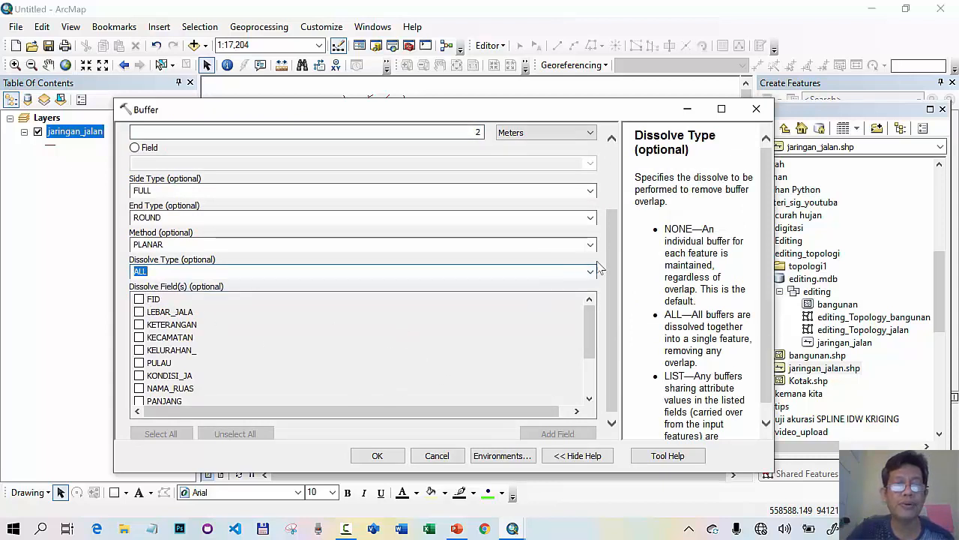
{"action": "left_click", "coordinate": [377, 456]}
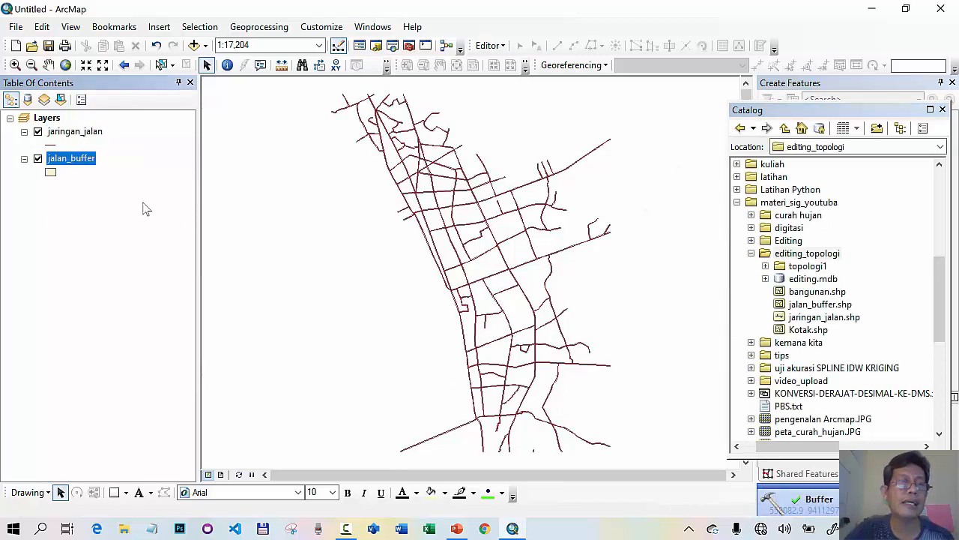
- Hide the jaringan_jalan layer to examine the buffered roads up close around the northwestern intersections
{"action": "left_click", "coordinate": [15, 65]}
{"action": "left_click_drag", "start_coordinate": [393, 176], "coordinate": [438, 205]}
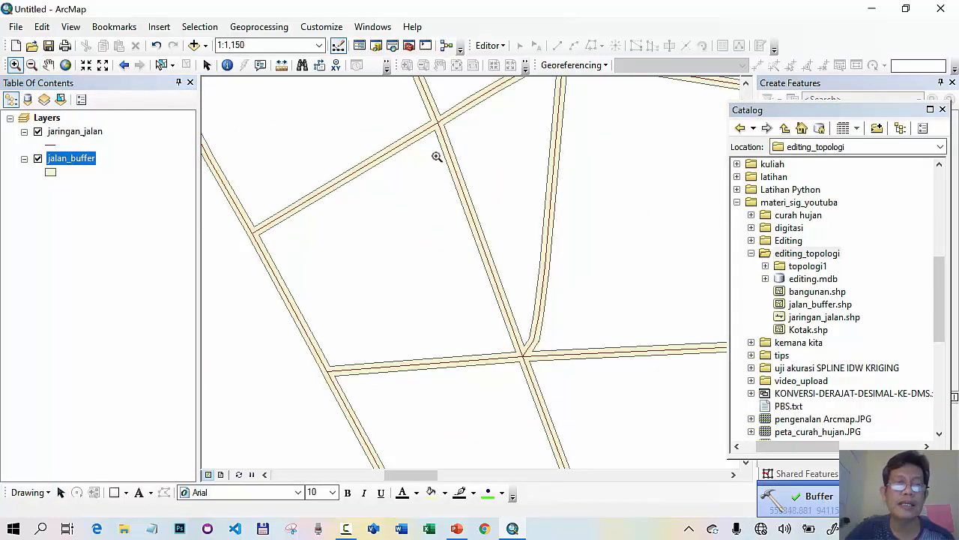
{"action": "left_click", "coordinate": [38, 131]}
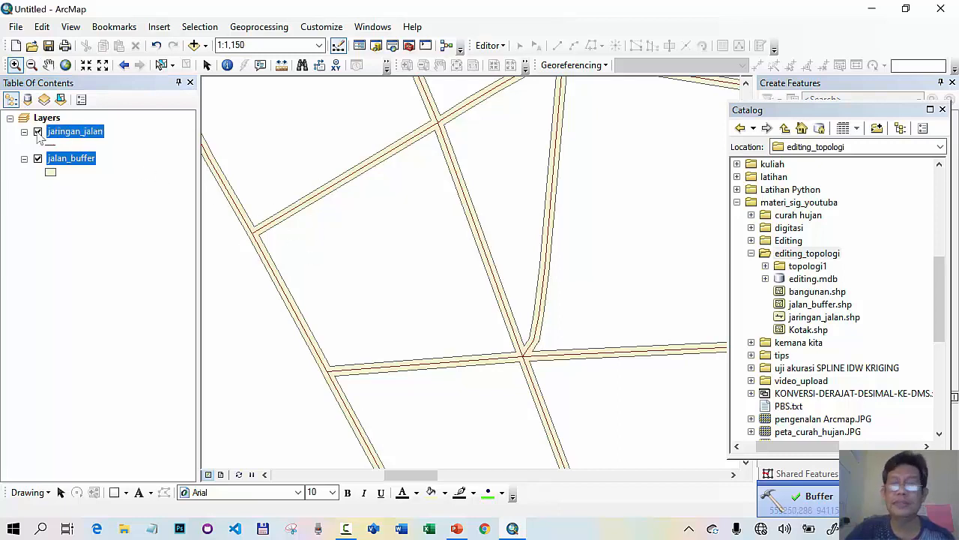
{"action": "left_click", "coordinate": [813, 279]}
{"action": "right_click", "coordinate": [813, 279]}
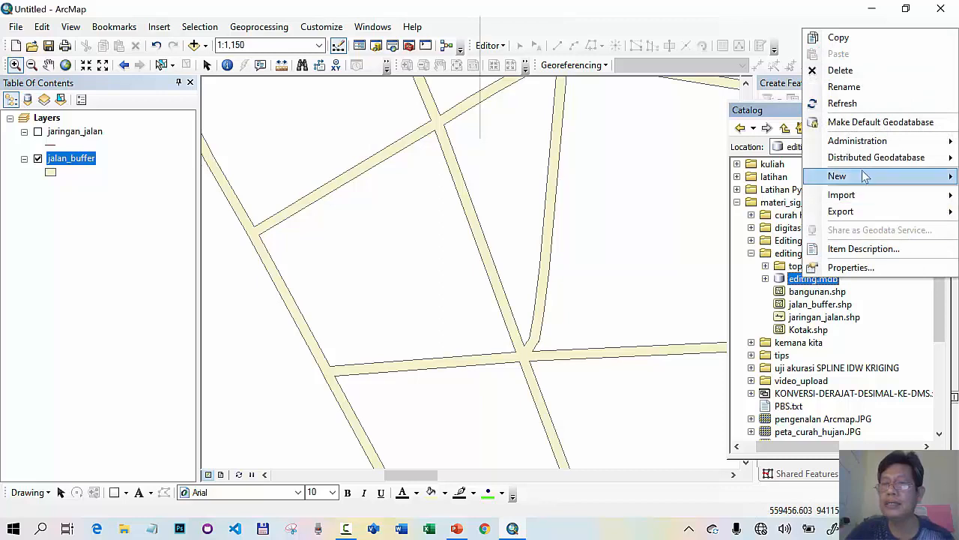
{"action": "mouse_move", "coordinate": [865, 175]}
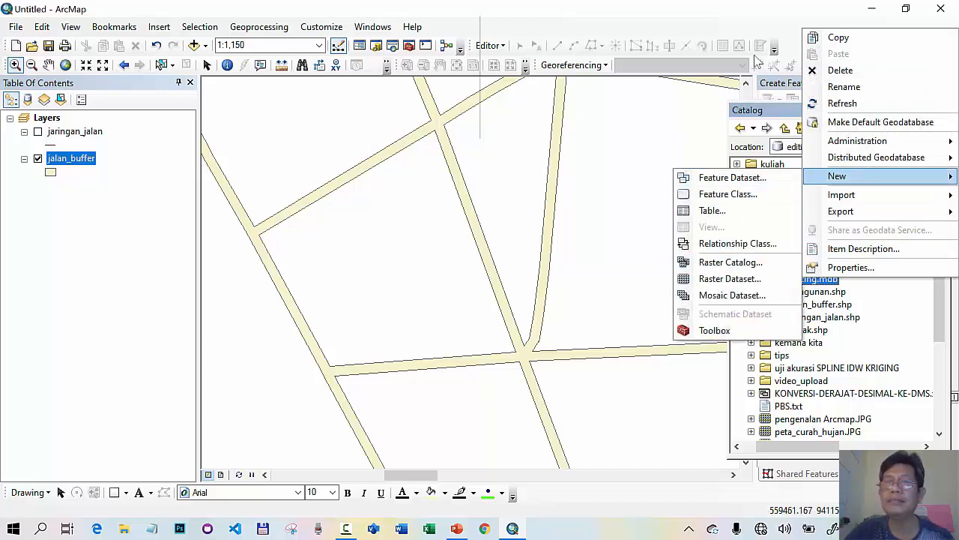
{"action": "left_click", "coordinate": [690, 19]}
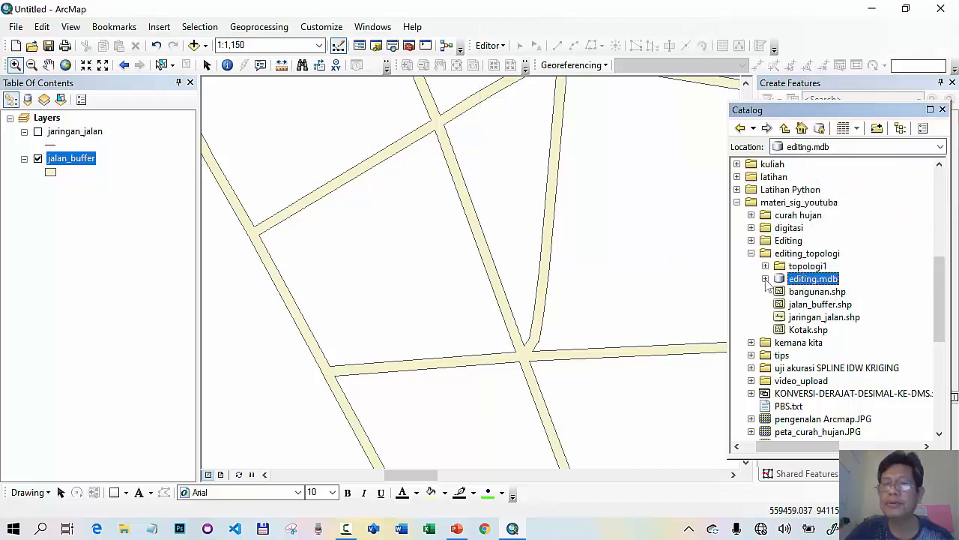
- Import the jalan_buffer layer into the editing feature dataset of editing.mdb with the multiple feature class import
{"action": "left_click", "coordinate": [765, 278]}
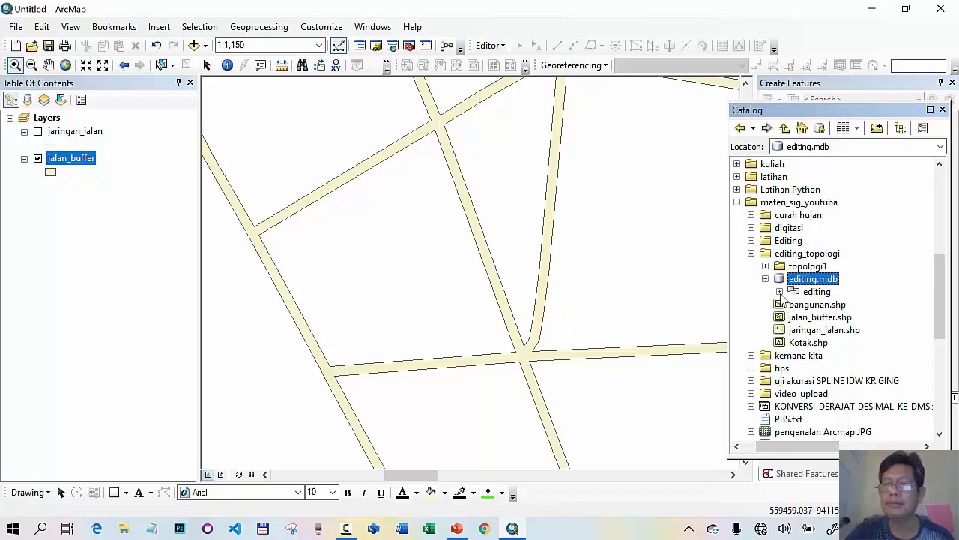
{"action": "left_click", "coordinate": [779, 291]}
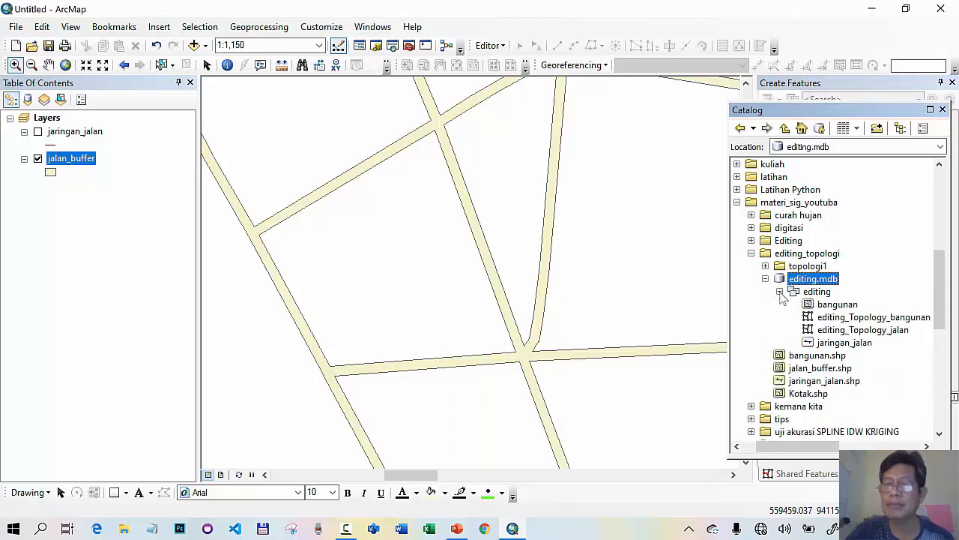
{"action": "left_click", "coordinate": [819, 292]}
{"action": "right_click", "coordinate": [821, 296]}
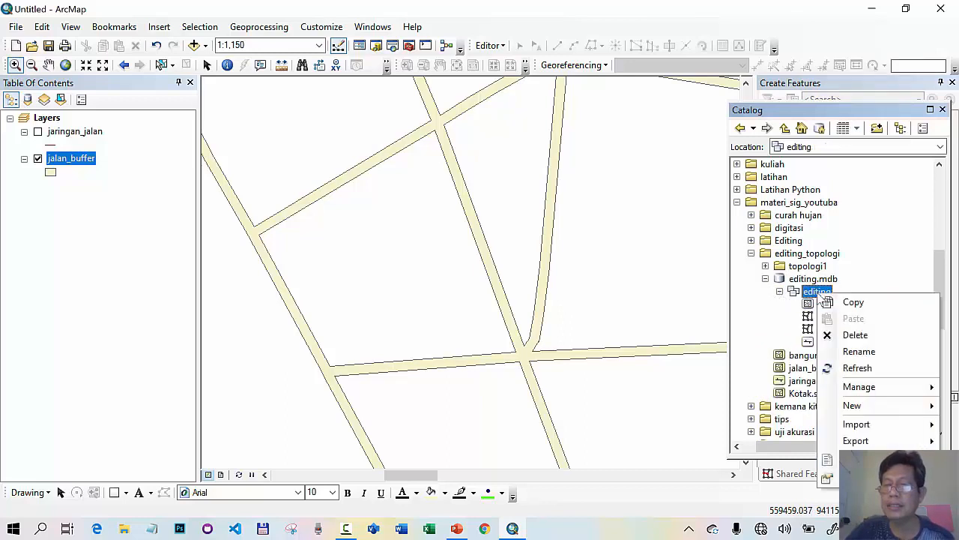
{"action": "mouse_move", "coordinate": [852, 427]}
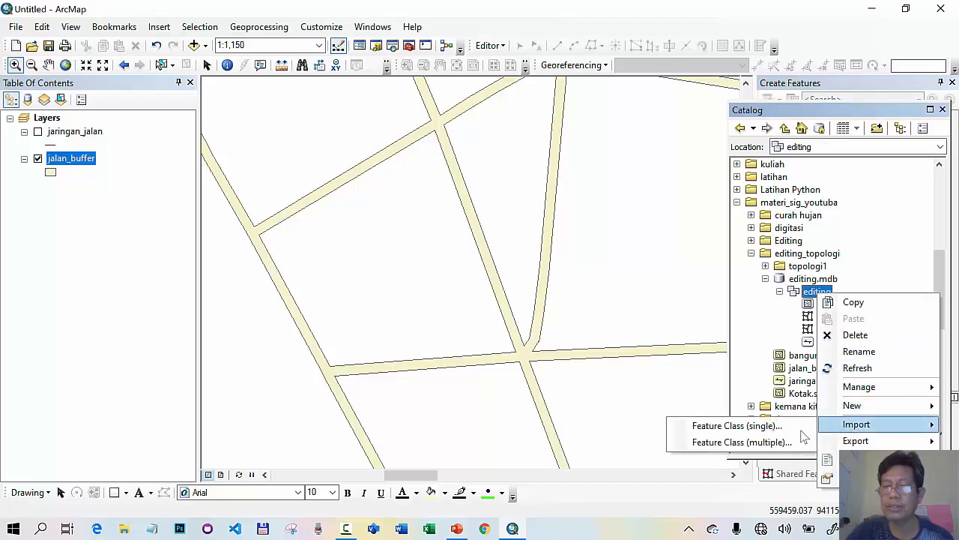
{"action": "left_click", "coordinate": [787, 441]}
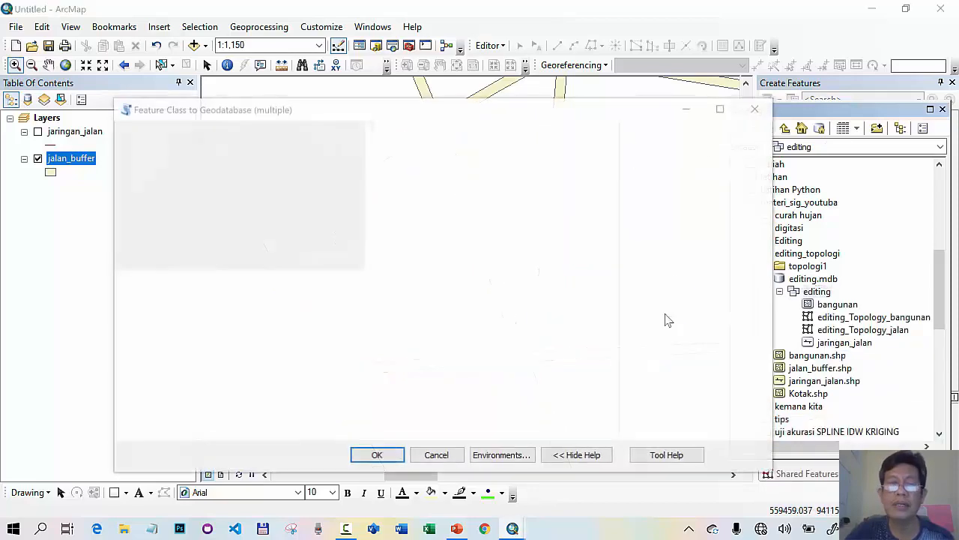
{"action": "left_click", "coordinate": [564, 152]}
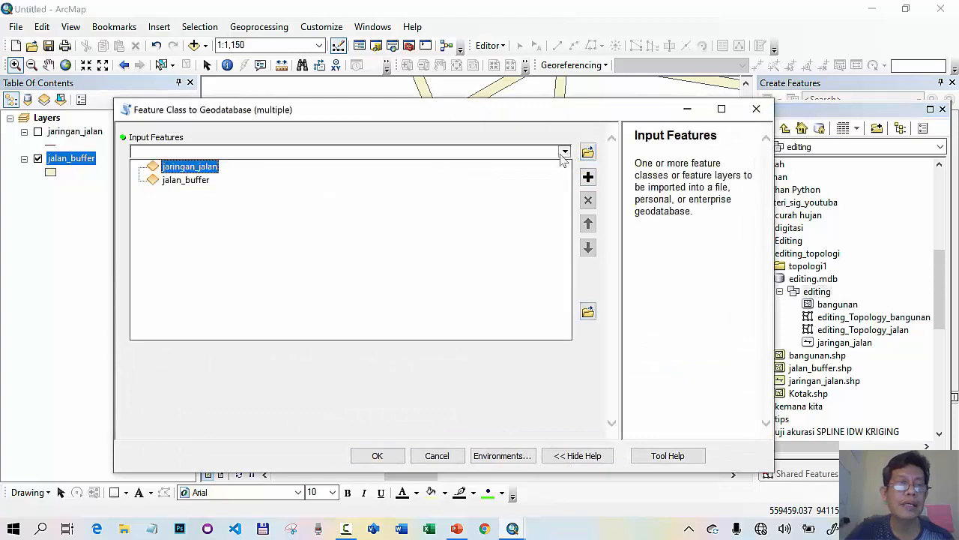
{"action": "left_click", "coordinate": [199, 181]}
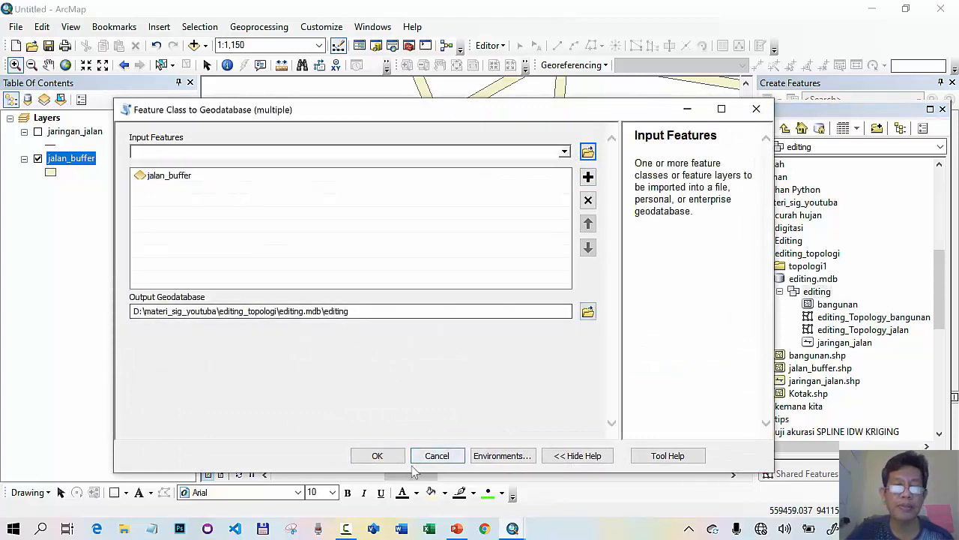
{"action": "left_click", "coordinate": [384, 456]}
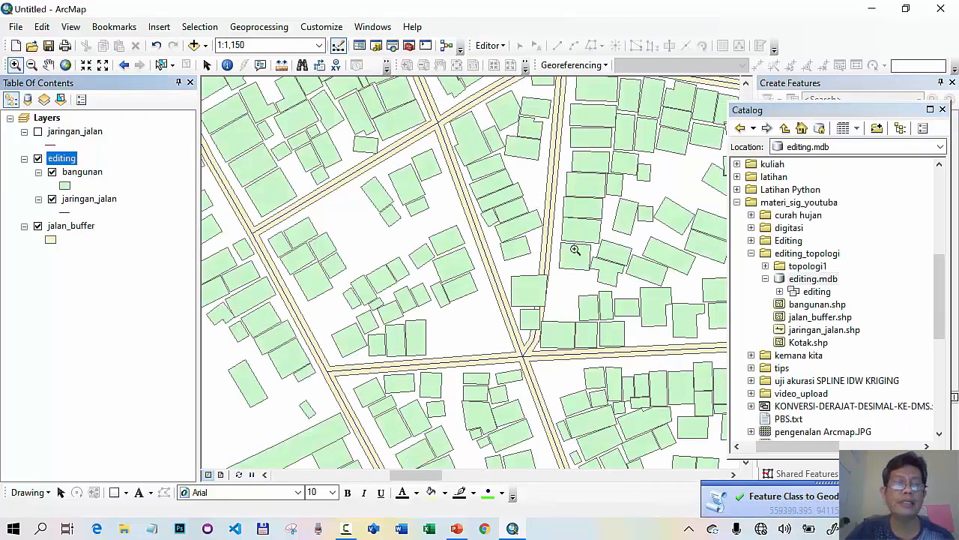
- Remove the jaringan_jalan, editing and jalan_buffer layers from the map
{"action": "left_click", "coordinate": [80, 133]}
{"action": "left_click", "coordinate": [71, 226], "text": "shift"}
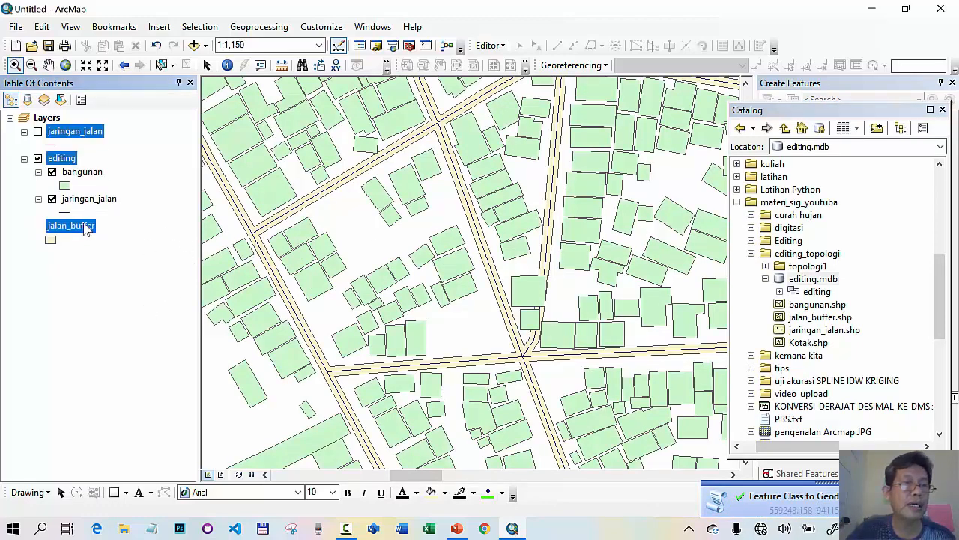
{"action": "right_click", "coordinate": [86, 229]}
{"action": "left_click", "coordinate": [113, 246]}
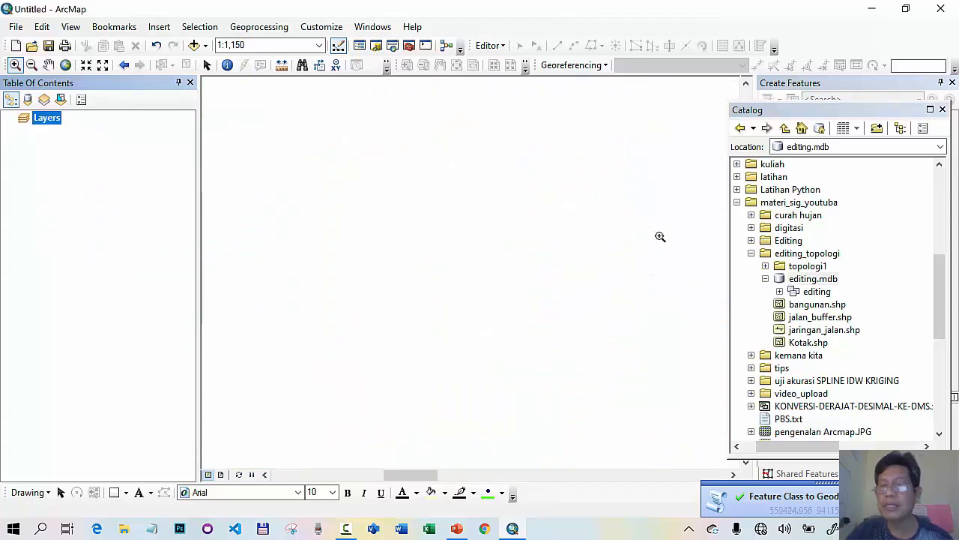
- Try to create a new topology named Topology_bangunan_jalan in the editing feature dataset
{"action": "left_click", "coordinate": [780, 291]}
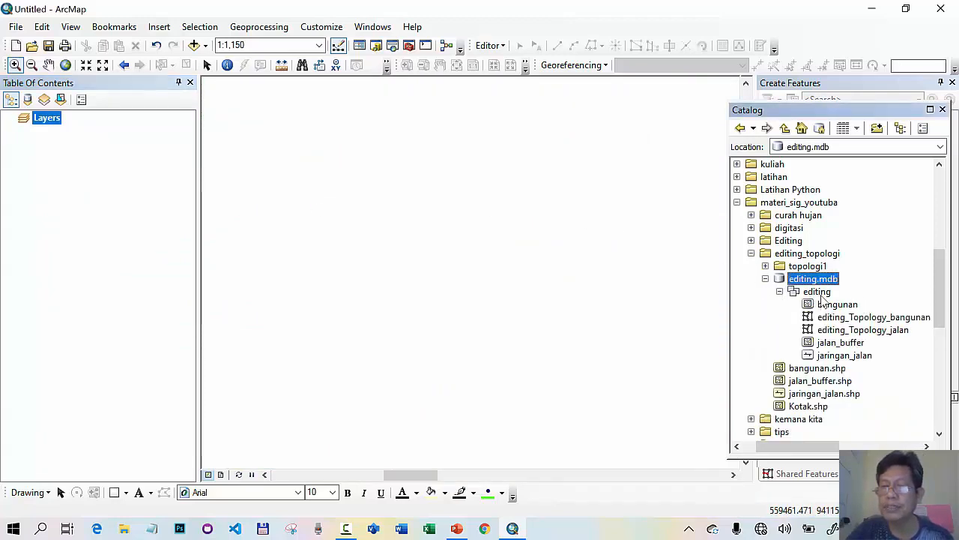
{"action": "right_click", "coordinate": [819, 293]}
{"action": "mouse_move", "coordinate": [874, 415]}
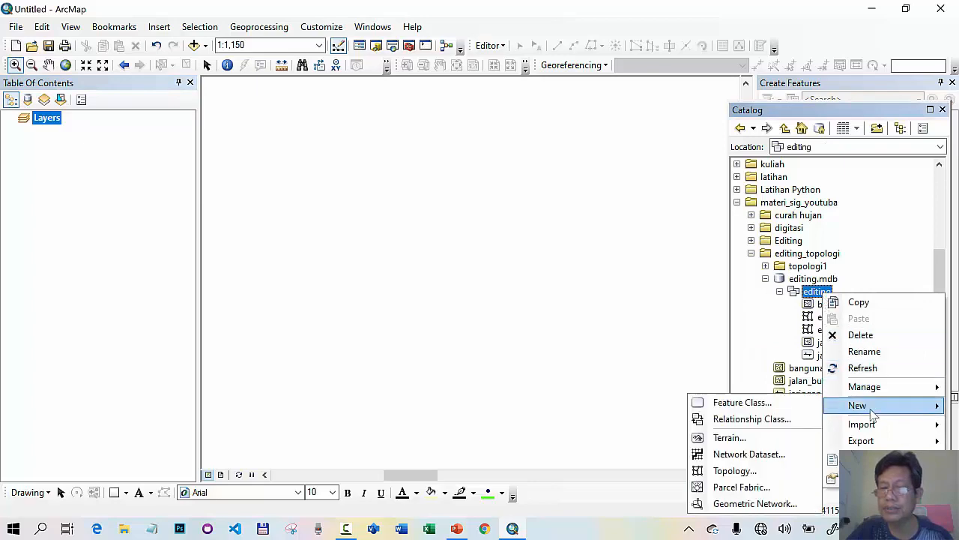
{"action": "left_click", "coordinate": [725, 470]}
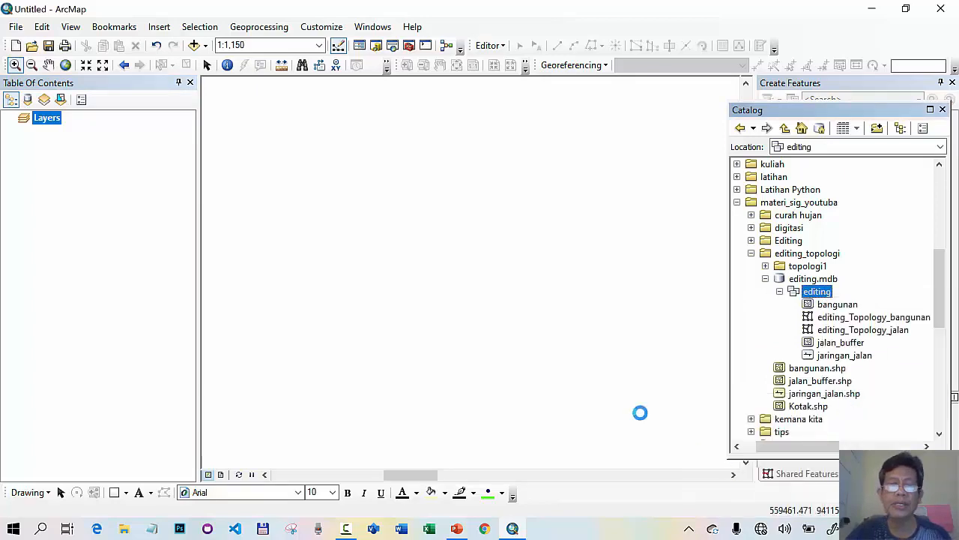
{"action": "left_click", "coordinate": [541, 390]}
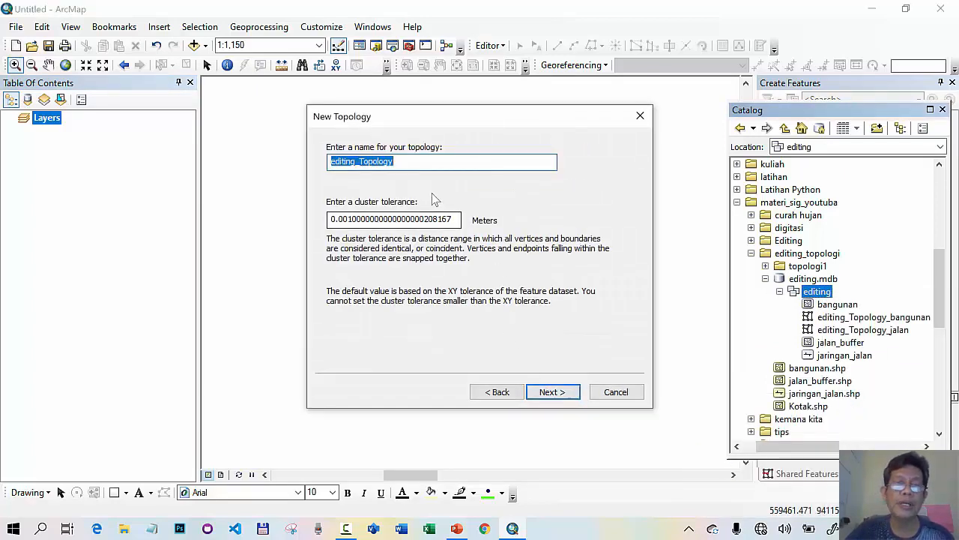
{"action": "left_click", "coordinate": [421, 162]}
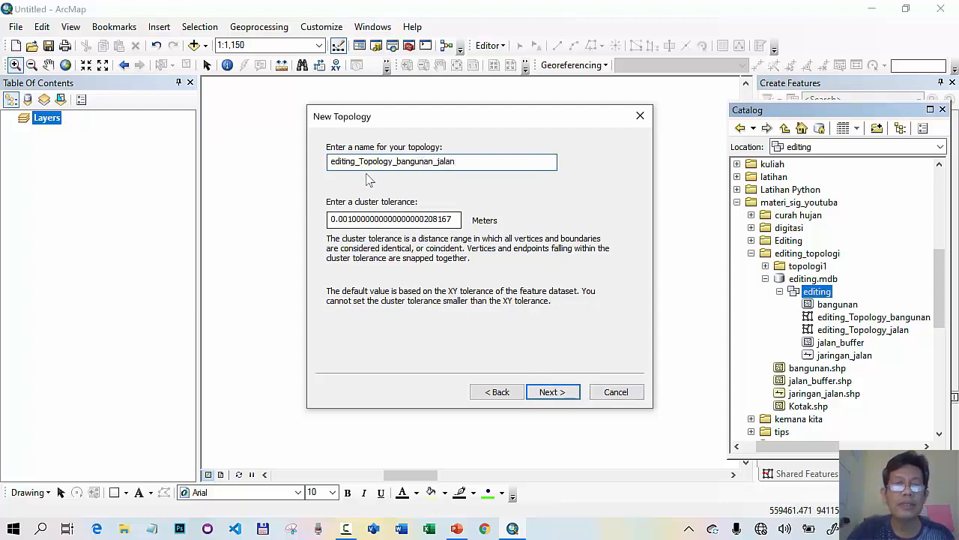
{"action": "left_click_drag", "start_coordinate": [362, 165], "coordinate": [321, 172]}
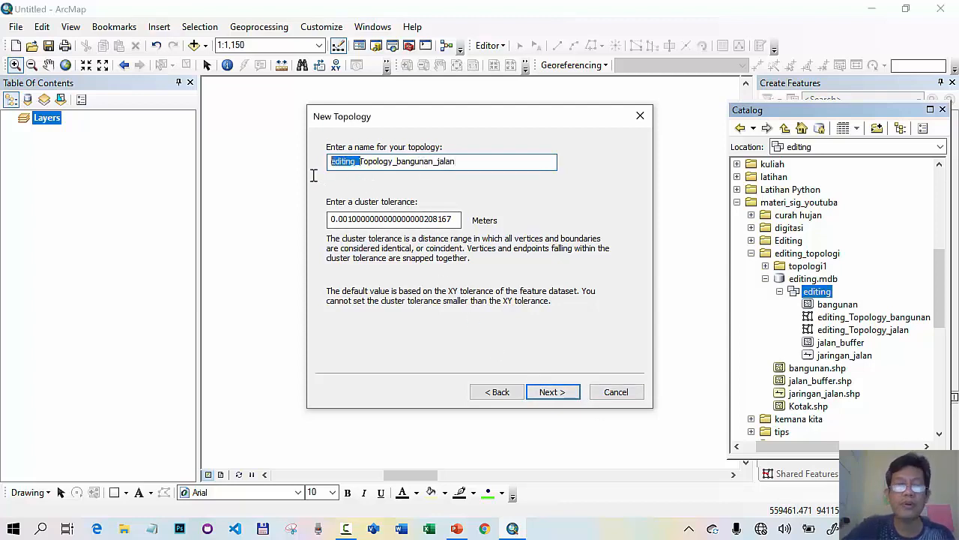
{"action": "key", "text": "BackSpace"}
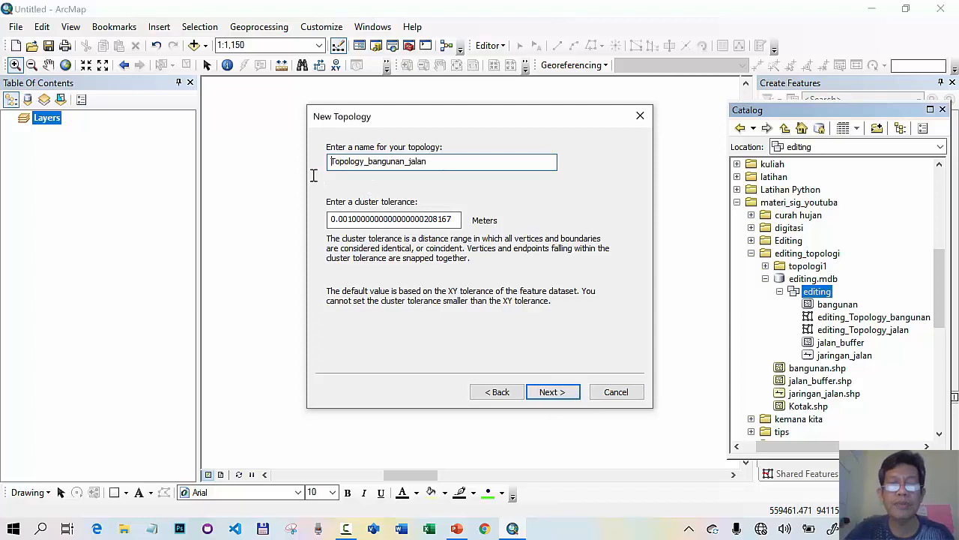
{"action": "left_click", "coordinate": [552, 392]}
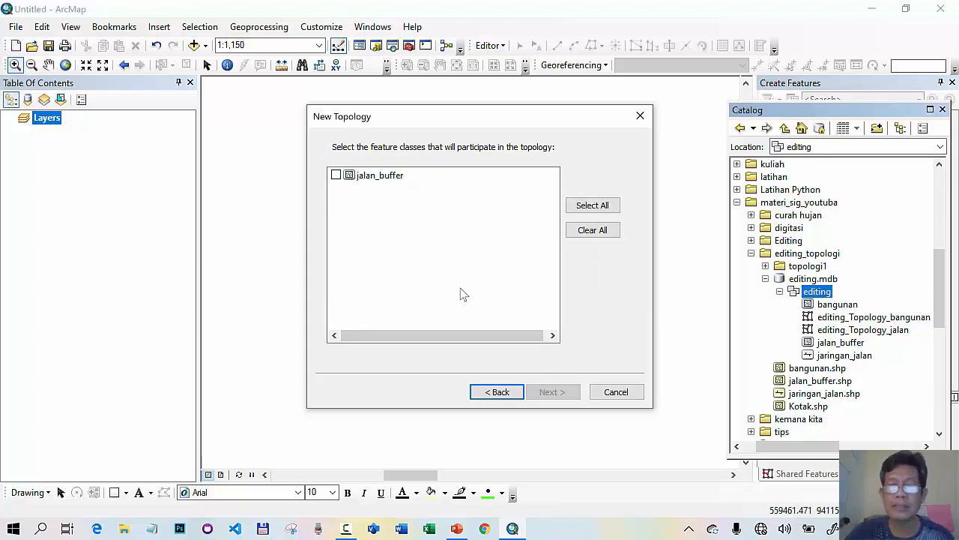
{"action": "left_click", "coordinate": [616, 395]}
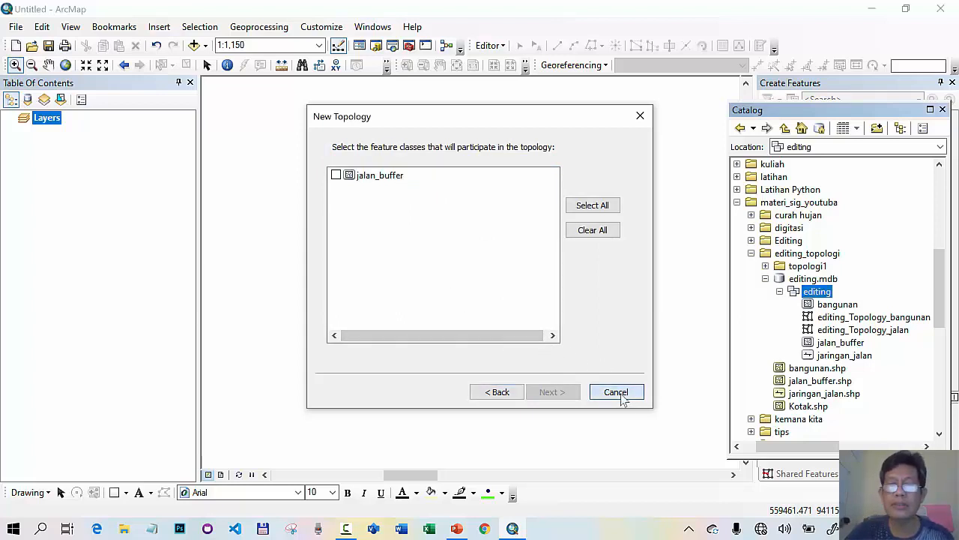
{"action": "left_click", "coordinate": [835, 305]}
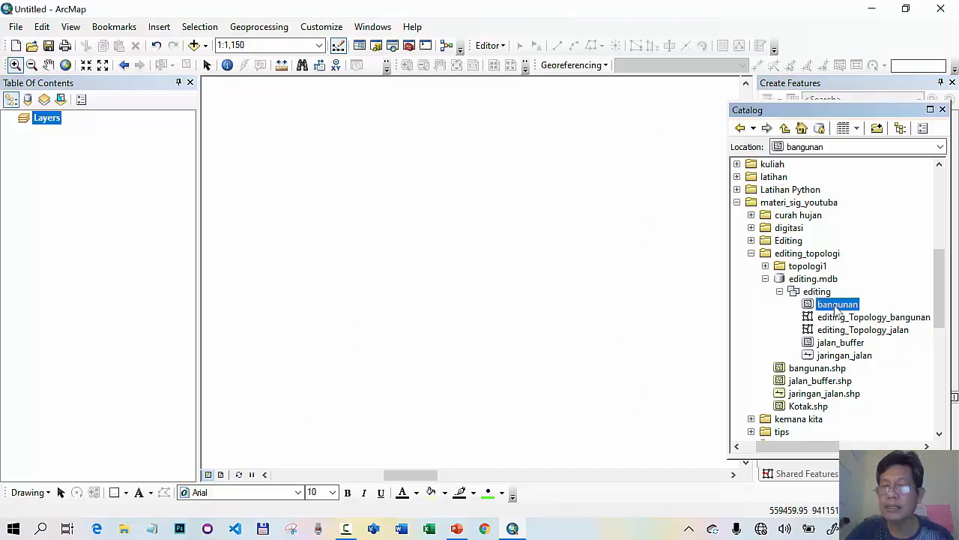
{"action": "right_click", "coordinate": [837, 309]}
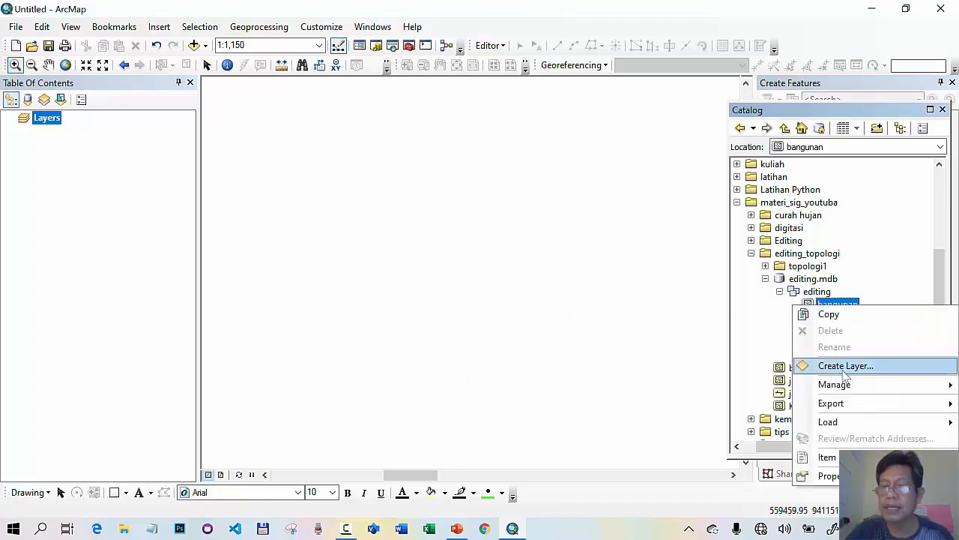
{"action": "mouse_move", "coordinate": [832, 384]}
{"action": "left_click", "coordinate": [871, 280]}
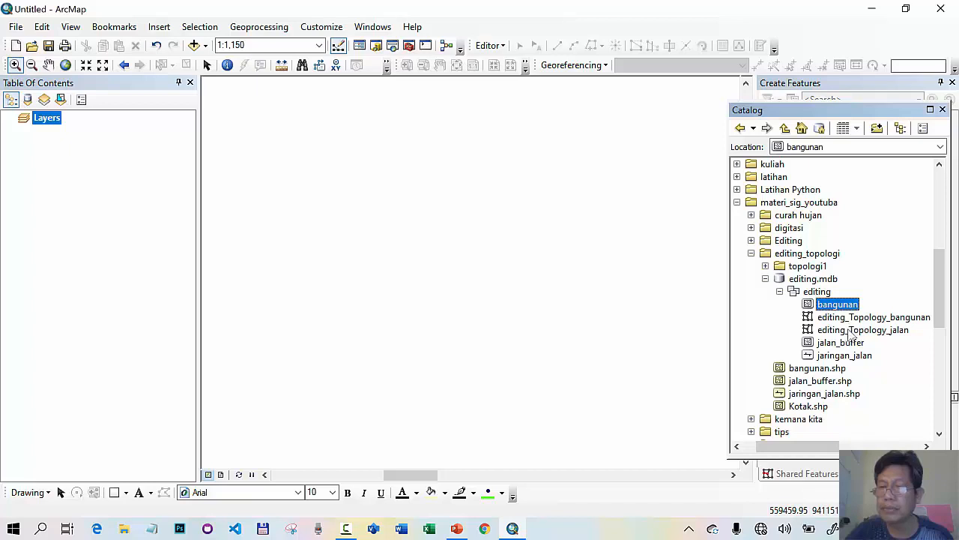
- Delete the editing_Topology_bangunan and editing_Topology_jalan topologies from the editing feature dataset
{"action": "right_click", "coordinate": [847, 322]}
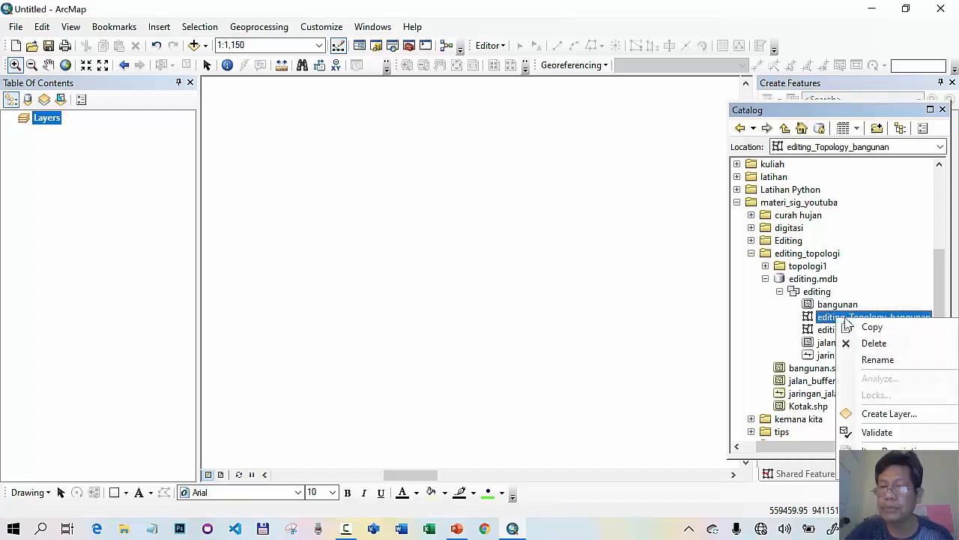
{"action": "left_click", "coordinate": [870, 341]}
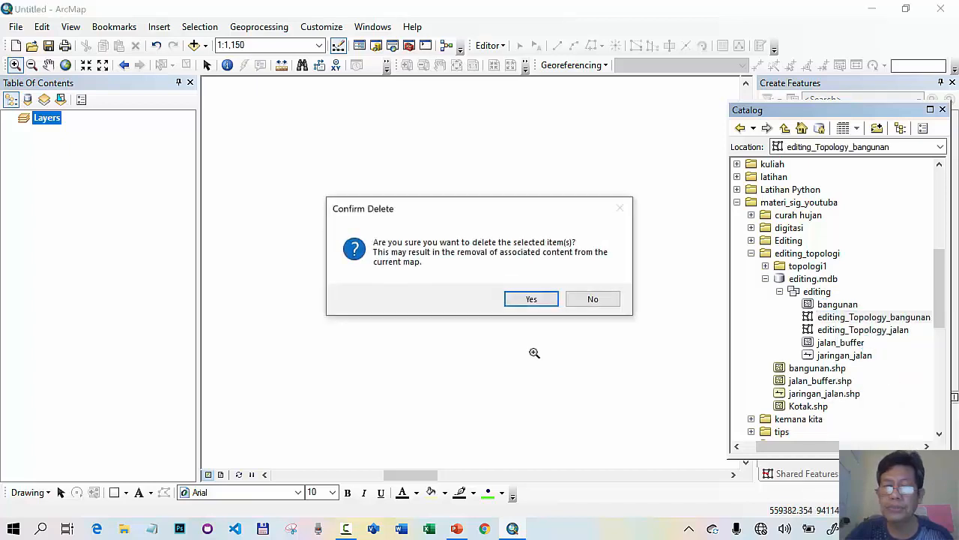
{"action": "left_click", "coordinate": [532, 299]}
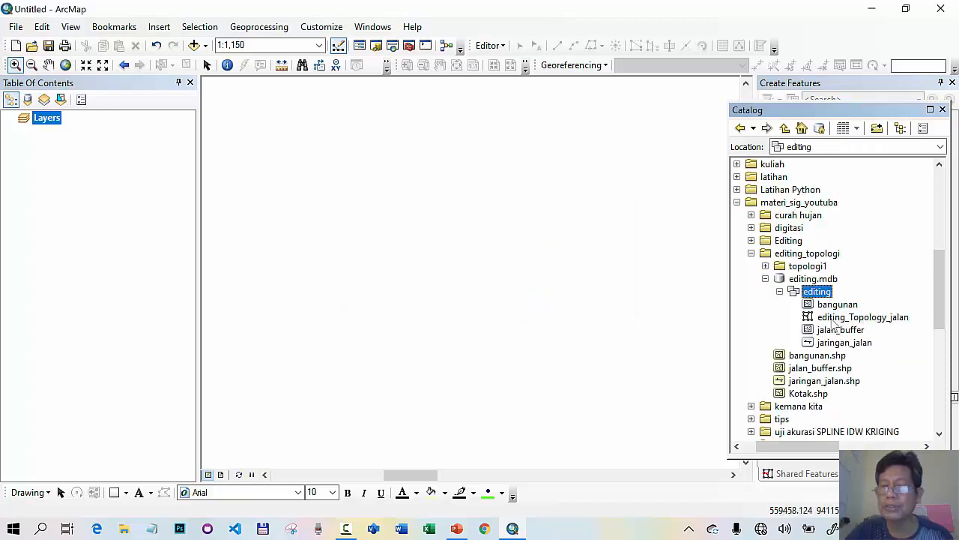
{"action": "left_click", "coordinate": [838, 319]}
{"action": "right_click", "coordinate": [838, 322]}
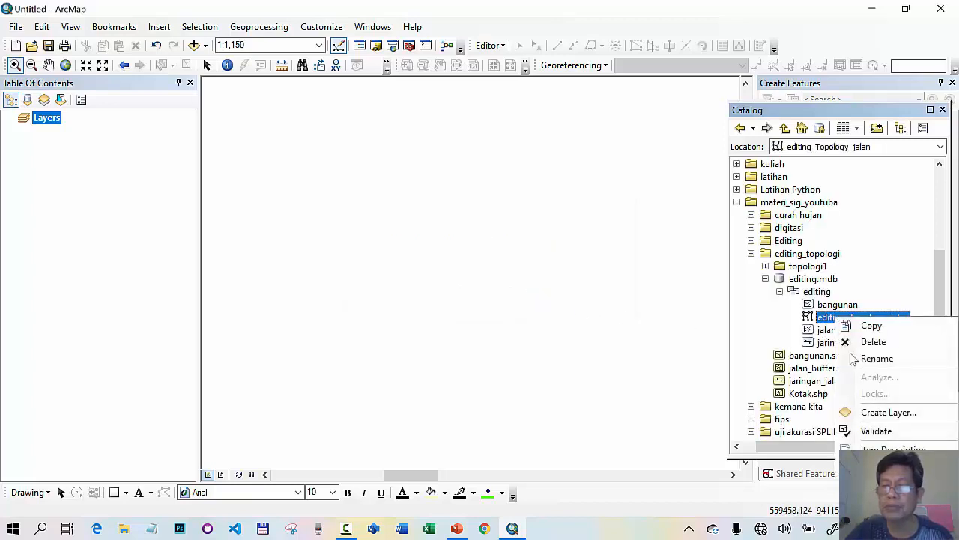
{"action": "left_click", "coordinate": [871, 341]}
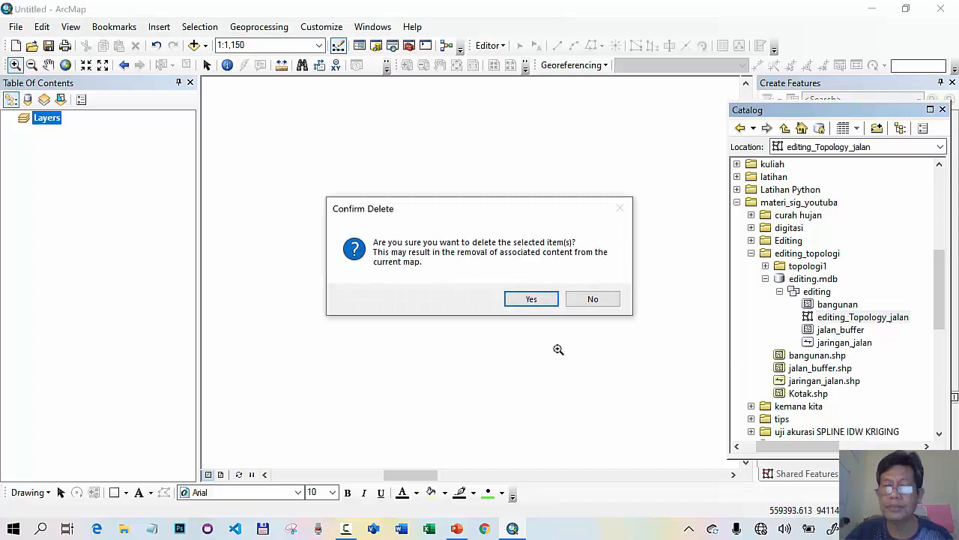
{"action": "left_click", "coordinate": [547, 299]}
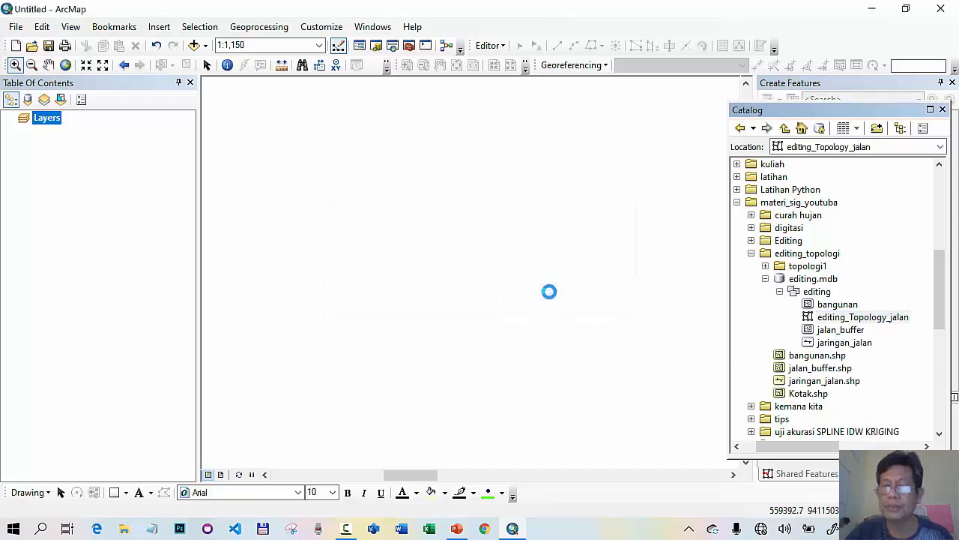
- Start a new topology in the editing feature dataset and name it Topology_bangunan_jalan, keeping the default cluster tolerance
{"action": "right_click", "coordinate": [819, 298]}
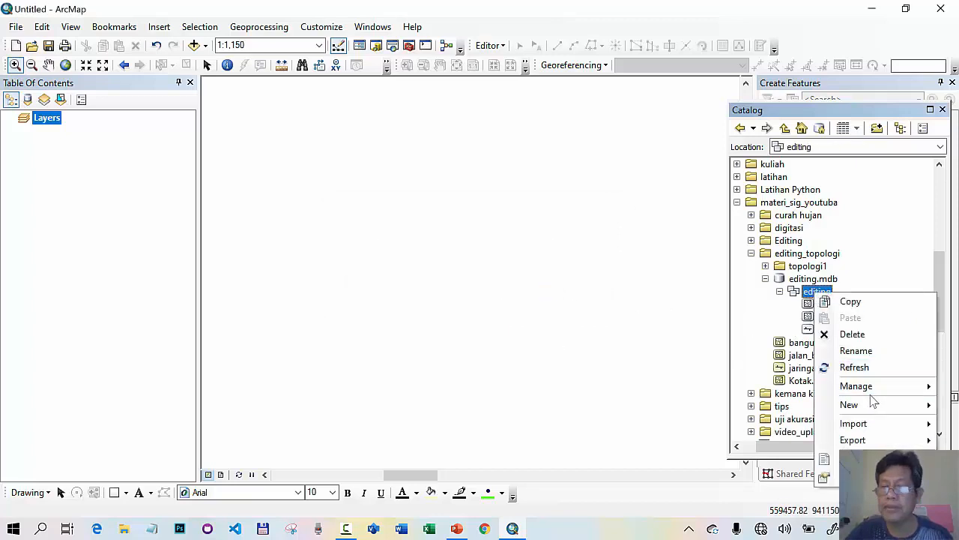
{"action": "mouse_move", "coordinate": [861, 404]}
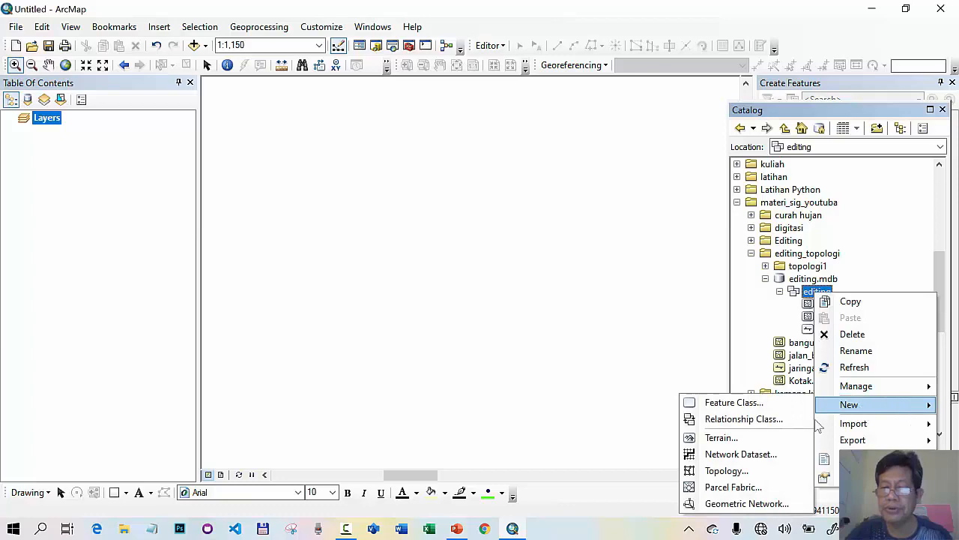
{"action": "left_click", "coordinate": [726, 472]}
{"action": "left_click", "coordinate": [560, 394]}
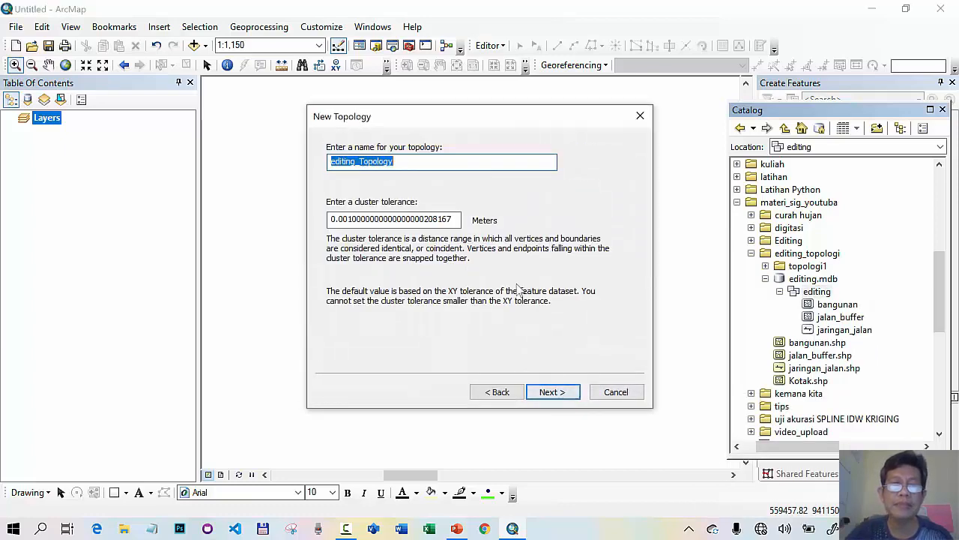
{"action": "left_click", "coordinate": [431, 163]}
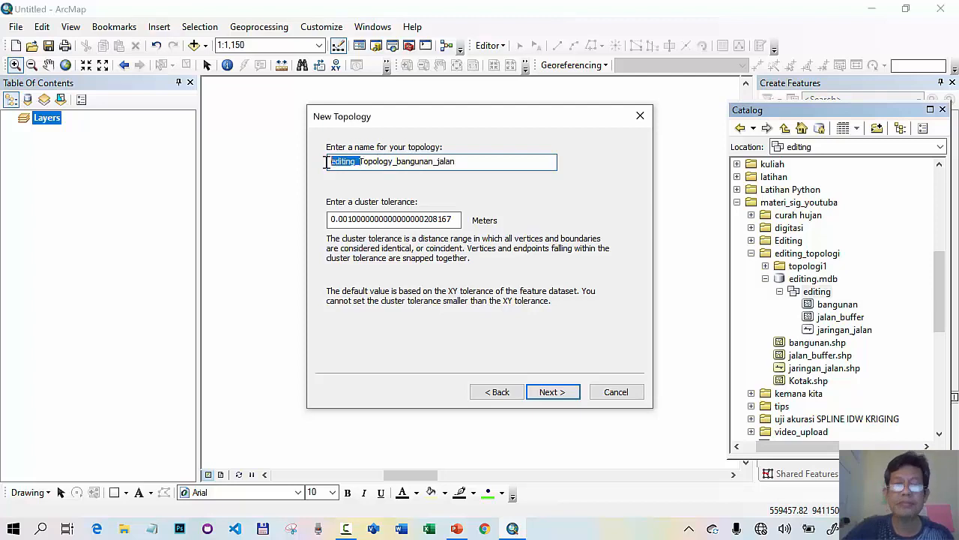
{"action": "key", "text": "BackSpace"}
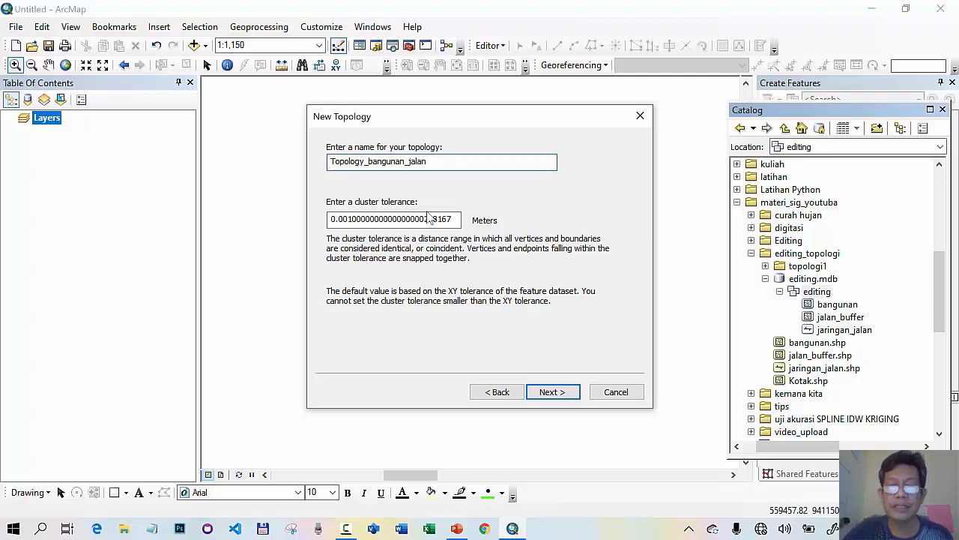
{"action": "left_click", "coordinate": [552, 391]}
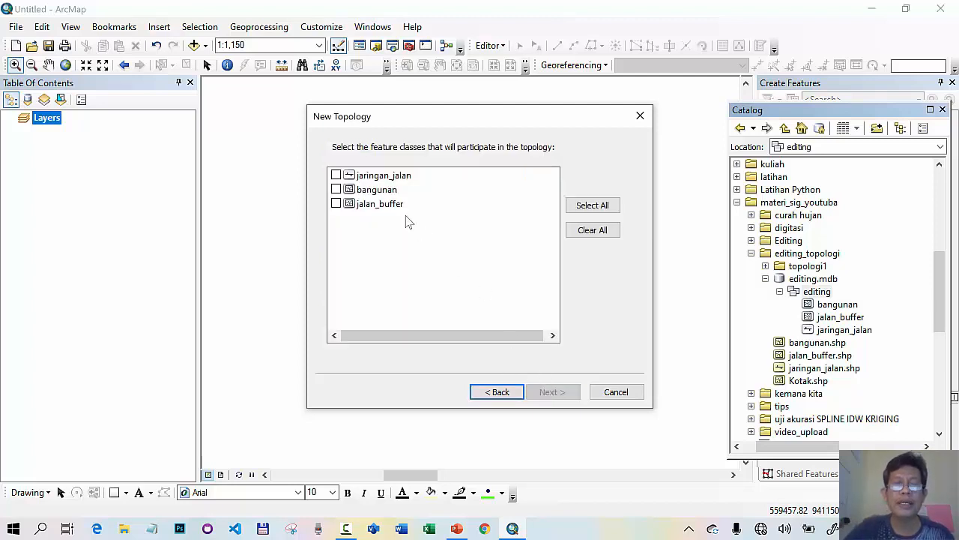
- Include bangunan and jalan_buffer as the participating feature classes, keeping both at rank 1
{"action": "left_click", "coordinate": [336, 190]}
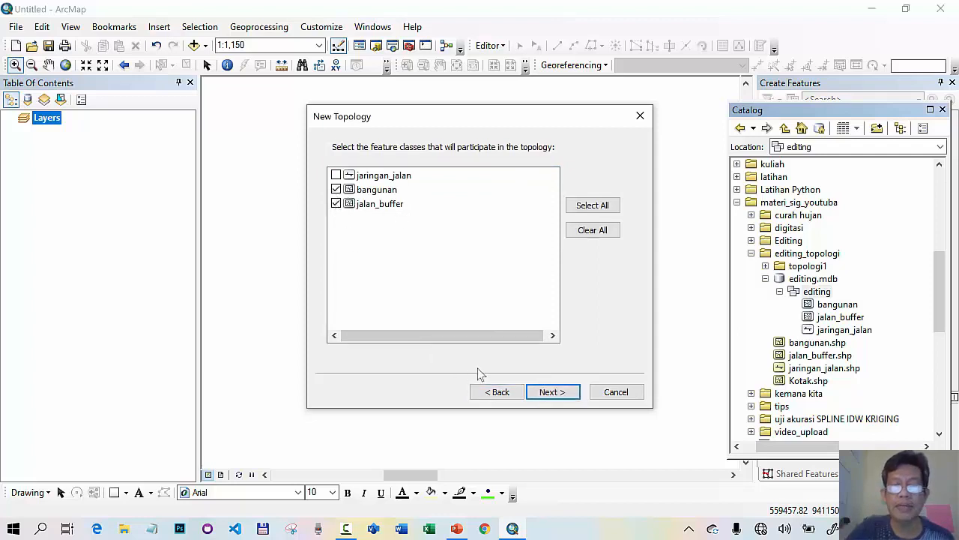
{"action": "left_click", "coordinate": [554, 392]}
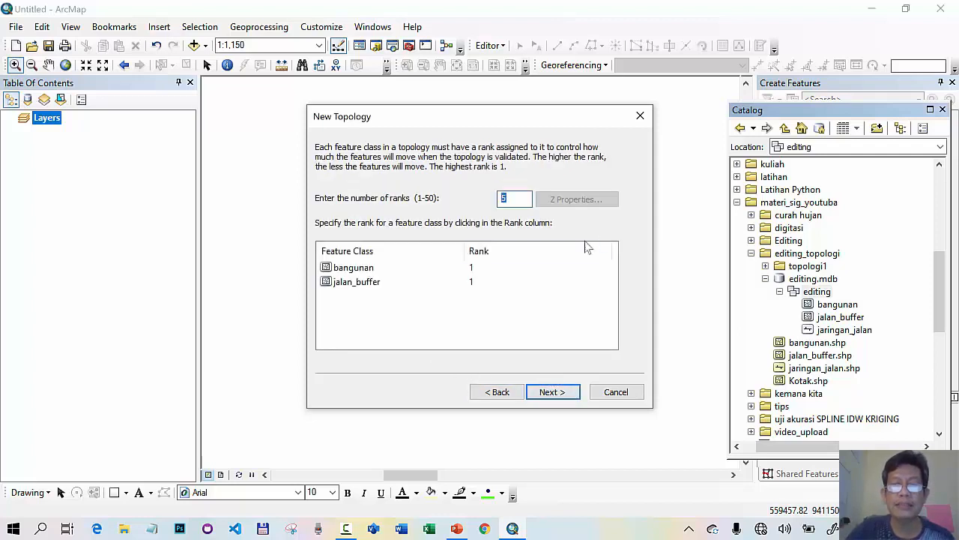
{"action": "left_click", "coordinate": [551, 394]}
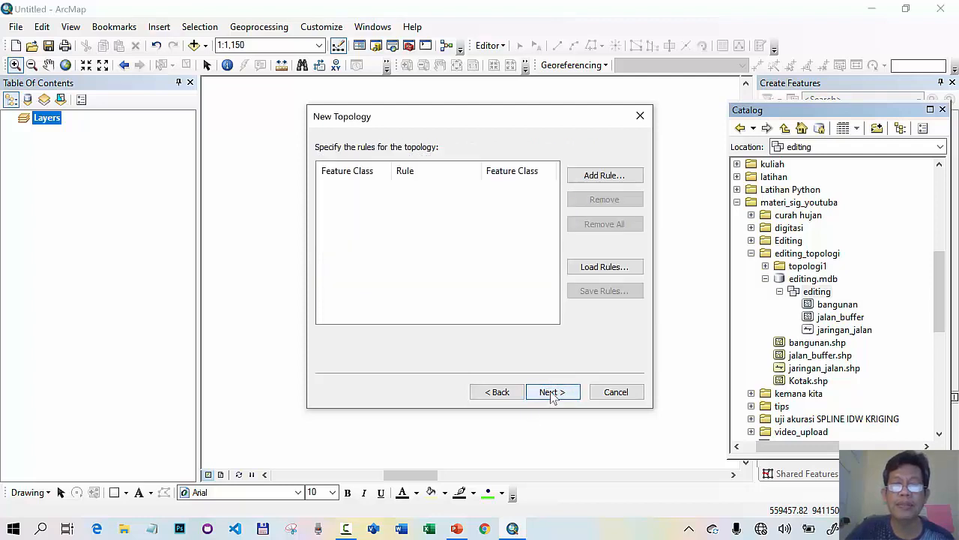
- Add the topology rule that bangunan Must Not Overlap With jalan_buffer, with errors shown
{"action": "left_click", "coordinate": [603, 175]}
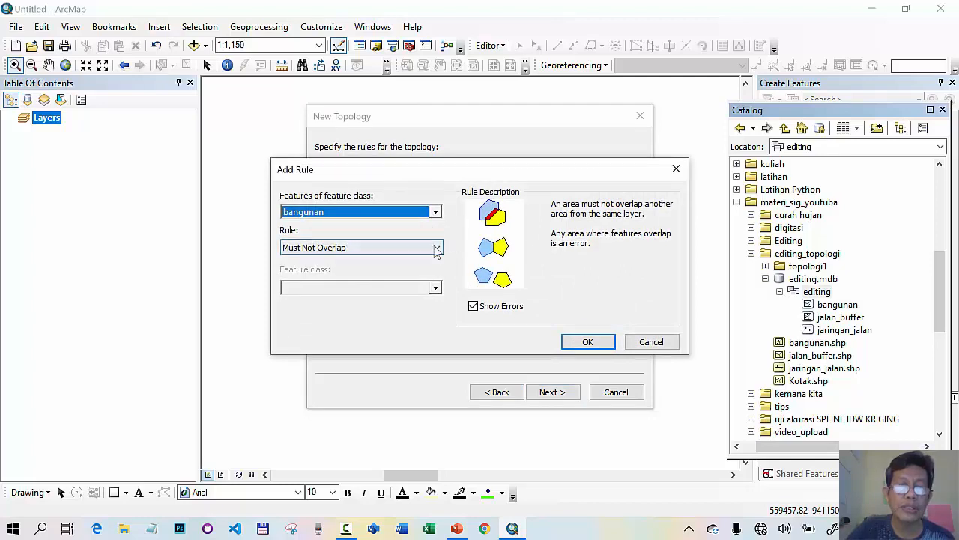
{"action": "left_click", "coordinate": [437, 248]}
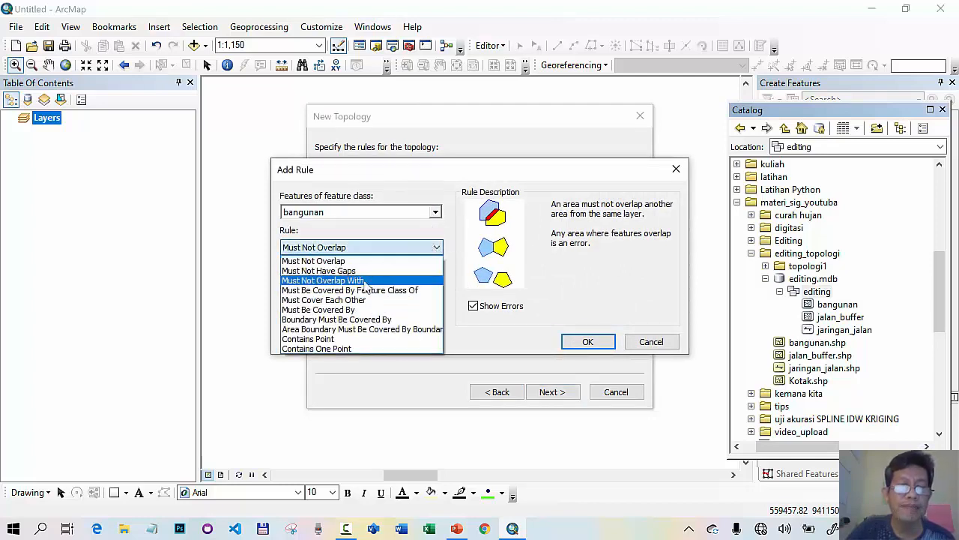
{"action": "left_click", "coordinate": [365, 281]}
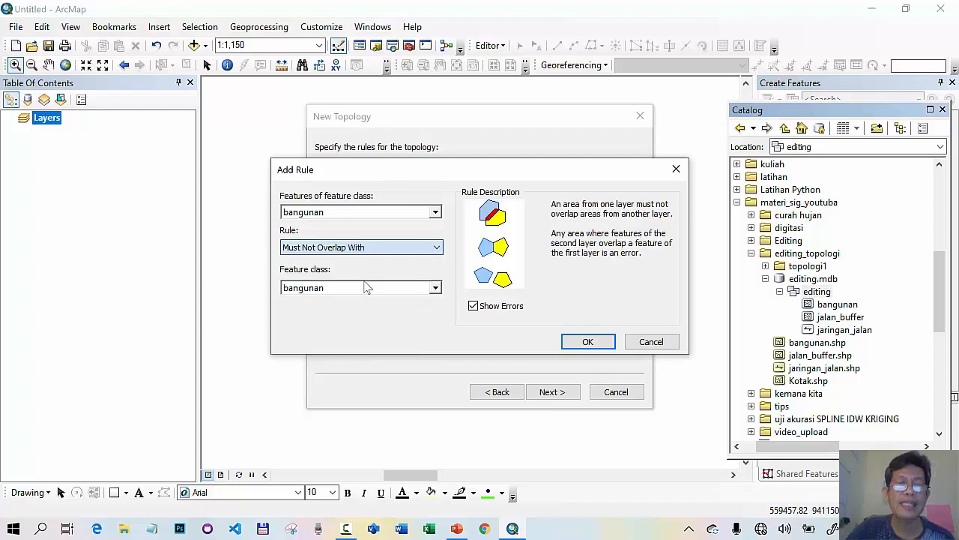
{"action": "left_click", "coordinate": [435, 288]}
{"action": "left_click", "coordinate": [336, 318]}
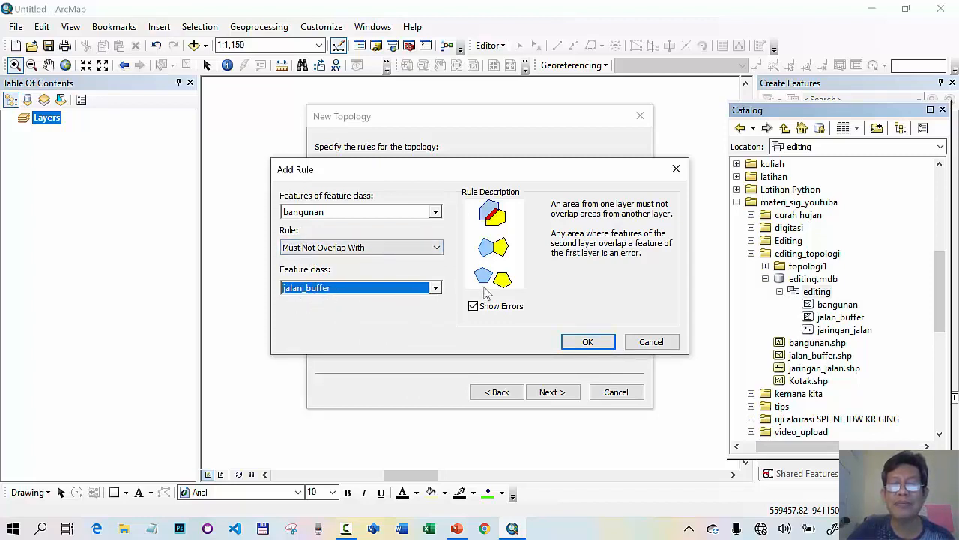
{"action": "left_click", "coordinate": [582, 341]}
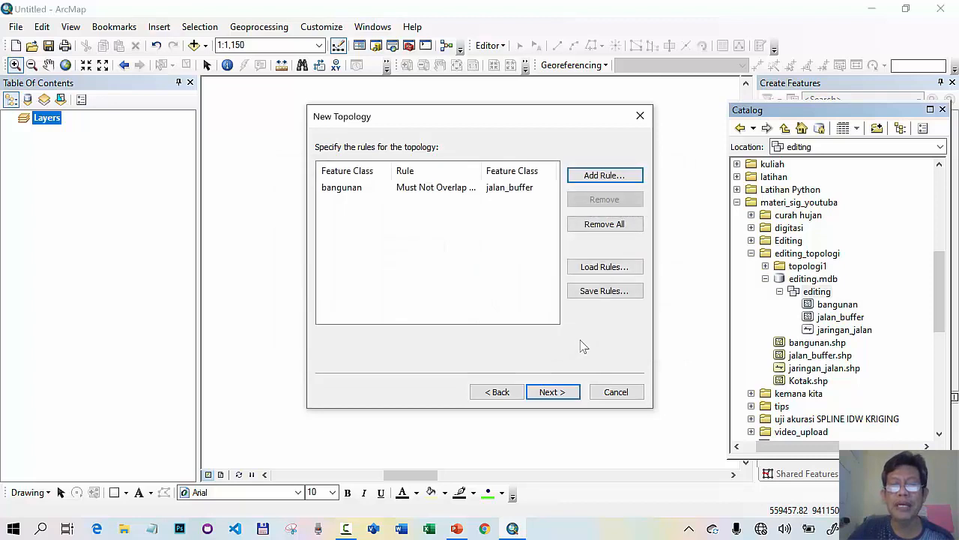
- Finish and validate Topology_bangunan_jalan, and add it to the map together with all its participating feature classes
{"action": "left_click", "coordinate": [553, 392]}
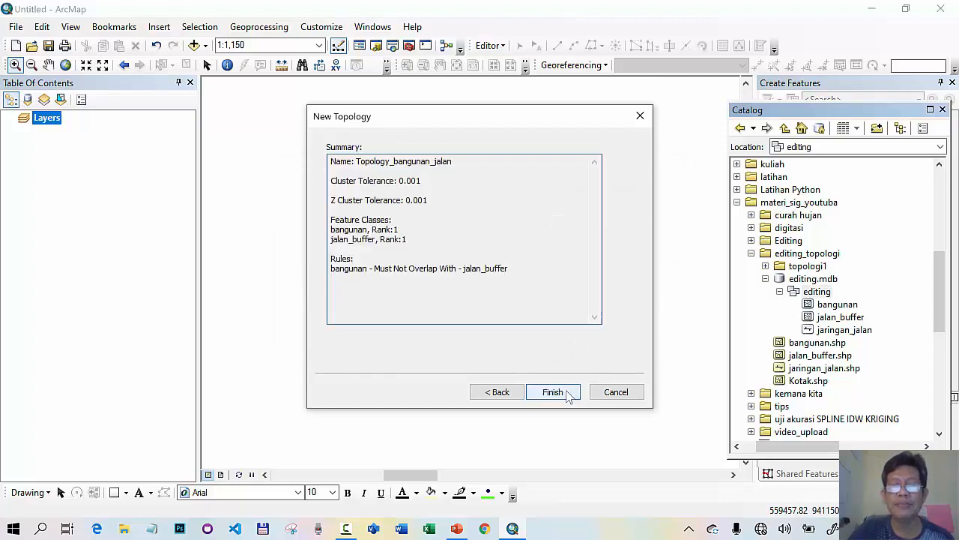
{"action": "left_click", "coordinate": [554, 392]}
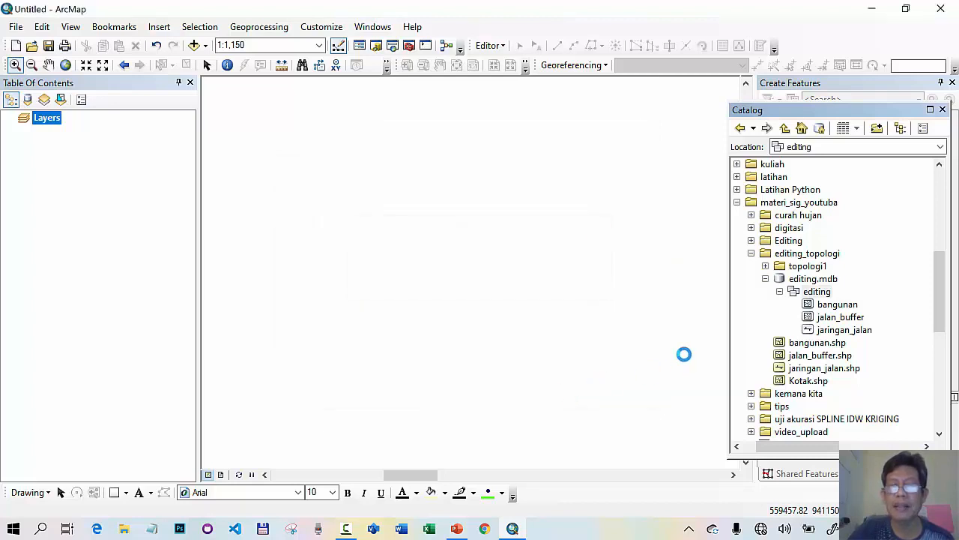
{"action": "left_click", "coordinate": [537, 313]}
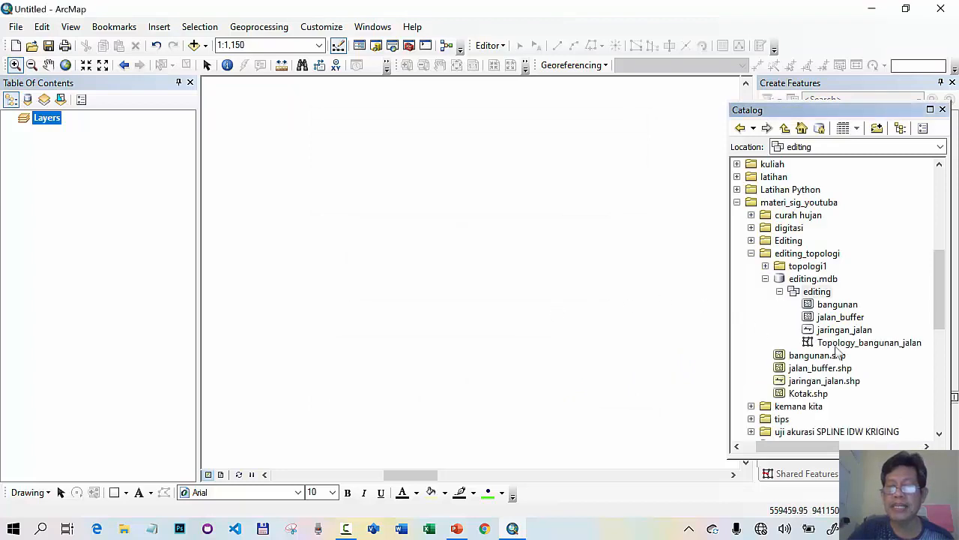
{"action": "left_click_drag", "start_coordinate": [839, 342], "coordinate": [435, 291]}
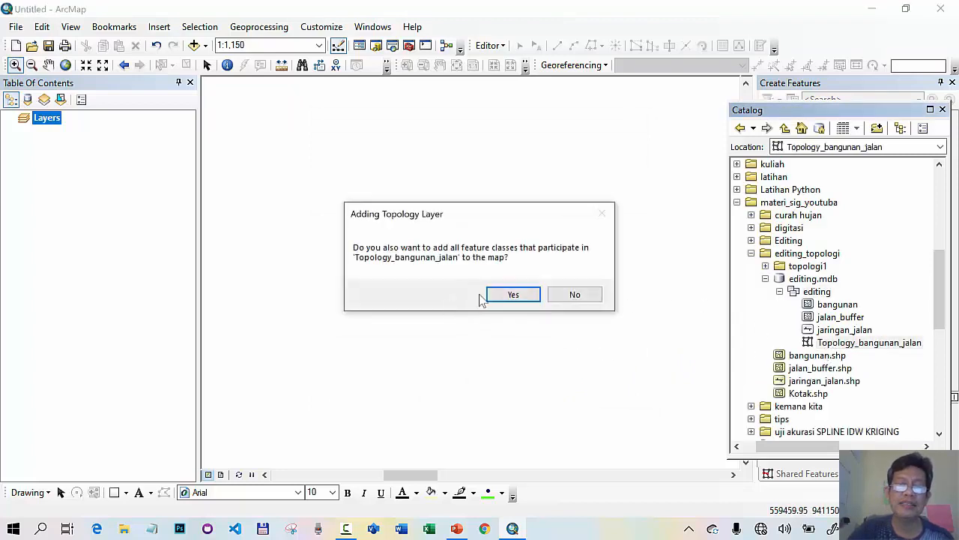
{"action": "left_click", "coordinate": [529, 297]}
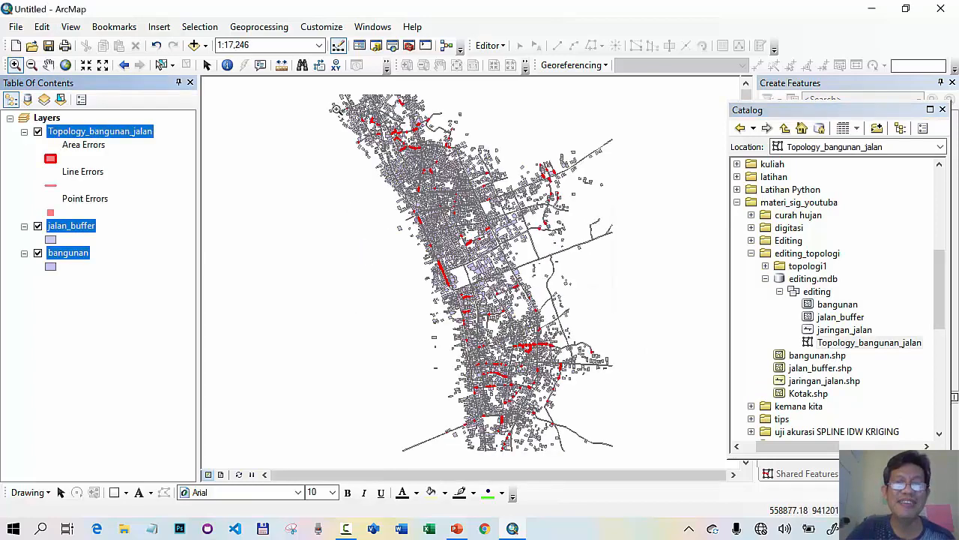
- Examine the area errors where buildings overlap the buffered roads up close along the winding side streets
{"action": "left_click_drag", "start_coordinate": [336, 109], "coordinate": [640, 343]}
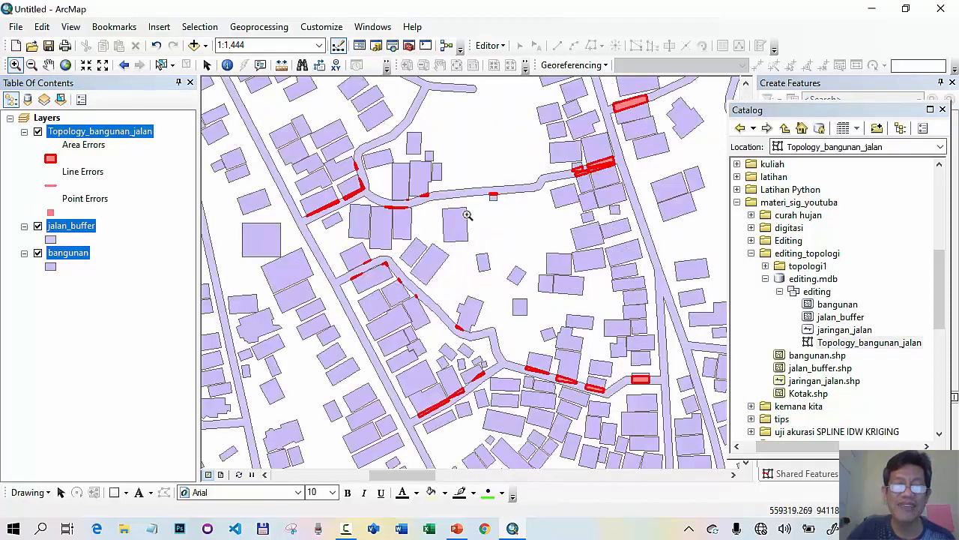
{"action": "left_click_drag", "start_coordinate": [379, 338], "coordinate": [664, 451]}
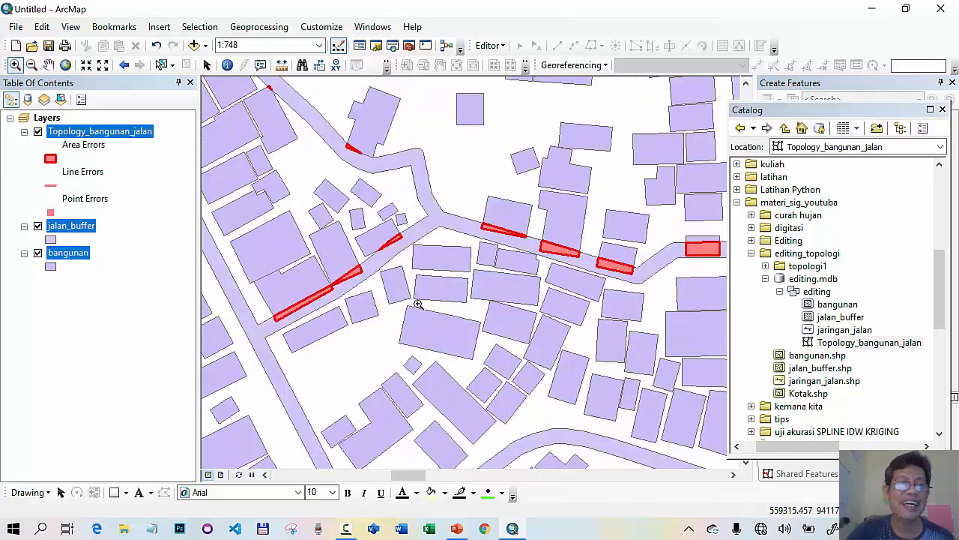
{"action": "left_click", "coordinate": [48, 64]}
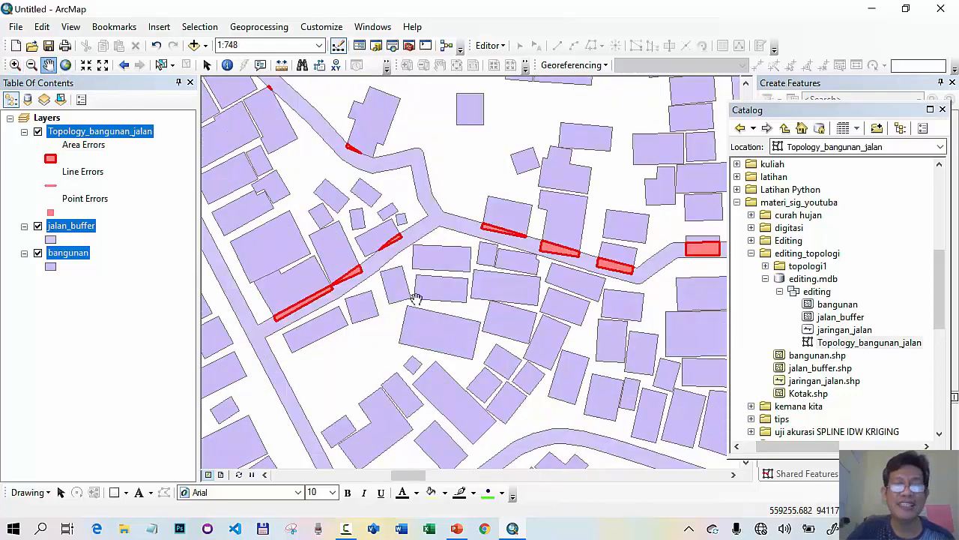
{"action": "left_click_drag", "start_coordinate": [412, 284], "coordinate": [565, 350]}
{"action": "left_click_drag", "start_coordinate": [485, 248], "coordinate": [517, 348]}
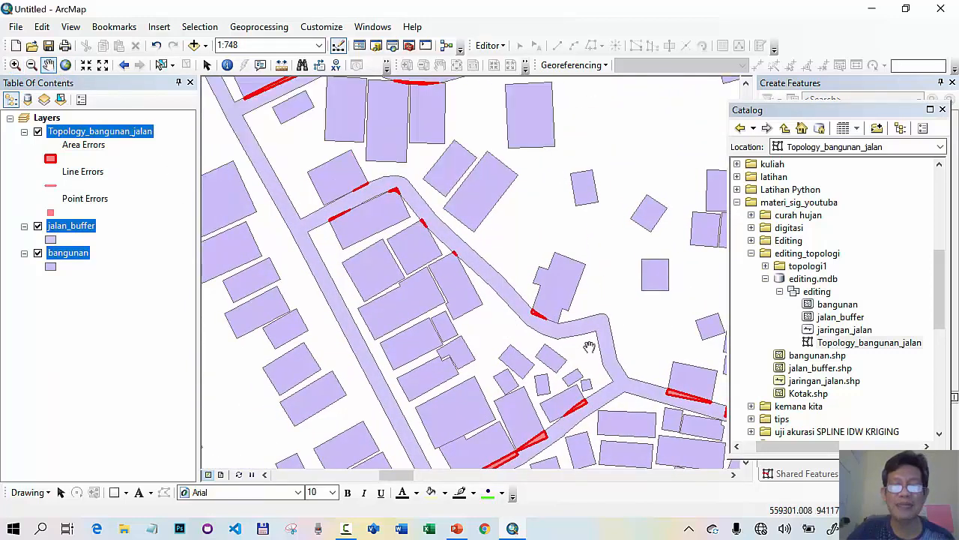
{"action": "left_click_drag", "start_coordinate": [596, 347], "coordinate": [414, 201]}
{"action": "left_click_drag", "start_coordinate": [595, 296], "coordinate": [462, 264]}
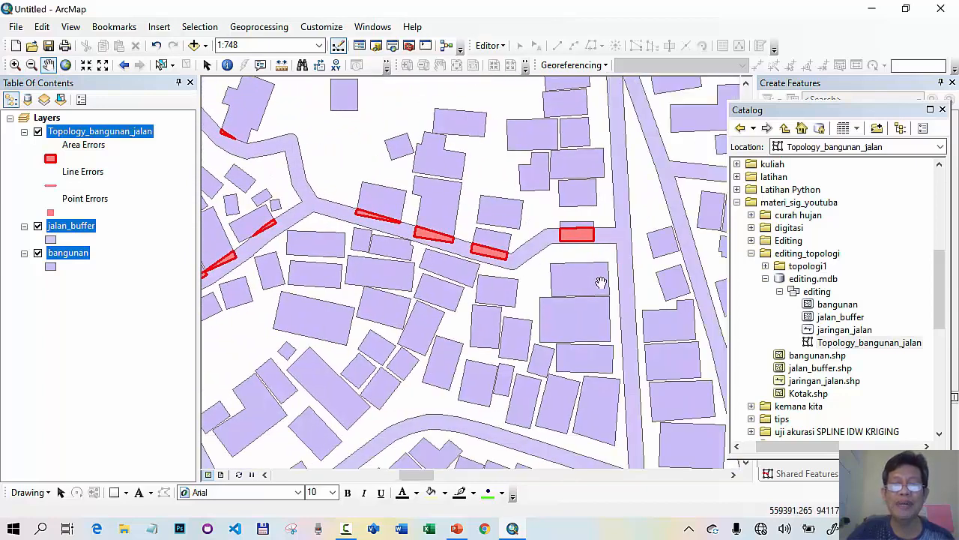
{"action": "left_click_drag", "start_coordinate": [425, 314], "coordinate": [582, 242]}
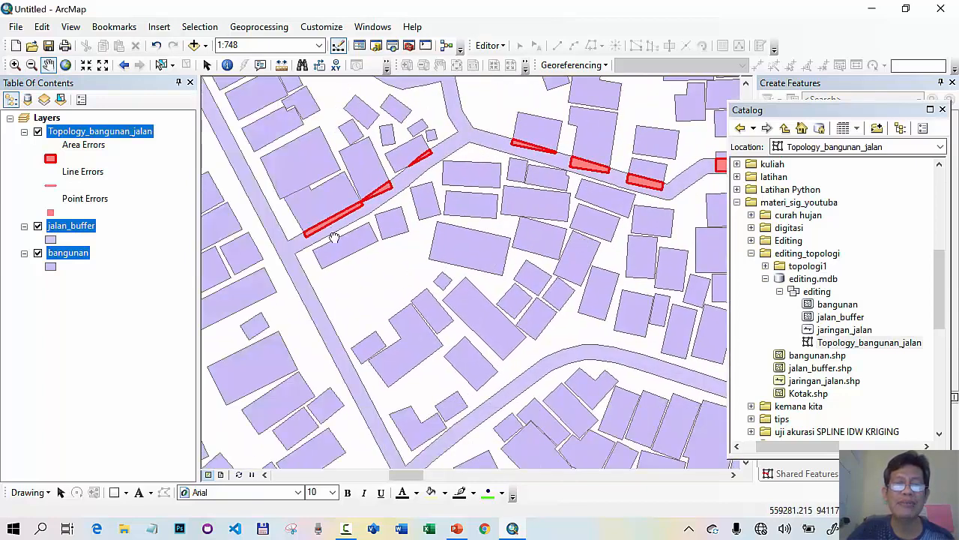
{"action": "left_click_drag", "start_coordinate": [335, 237], "coordinate": [411, 362]}
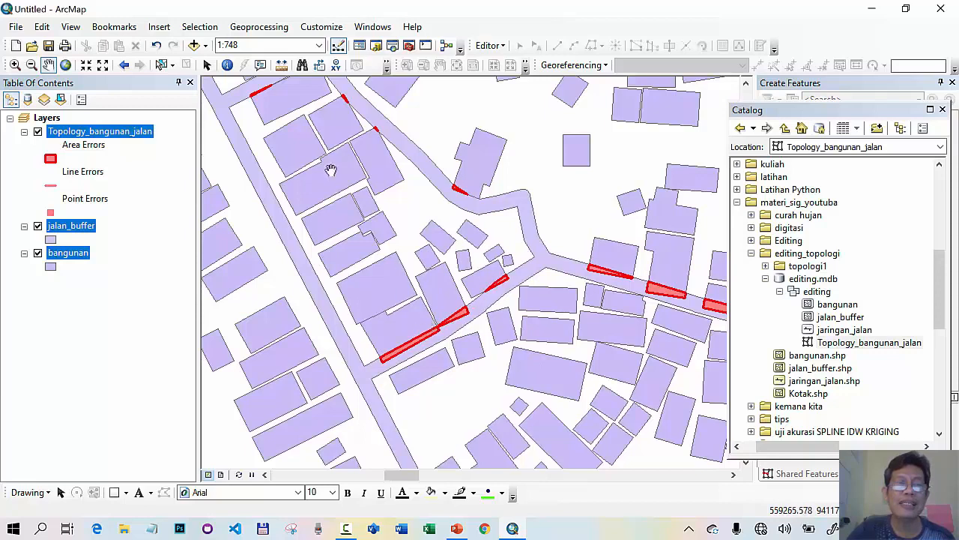
- Examine the overlap errors across the full extent of bangunan and up close along the straight road in the middle of the area
{"action": "left_click_drag", "start_coordinate": [330, 171], "coordinate": [372, 262]}
{"action": "left_click_drag", "start_coordinate": [327, 176], "coordinate": [374, 266]}
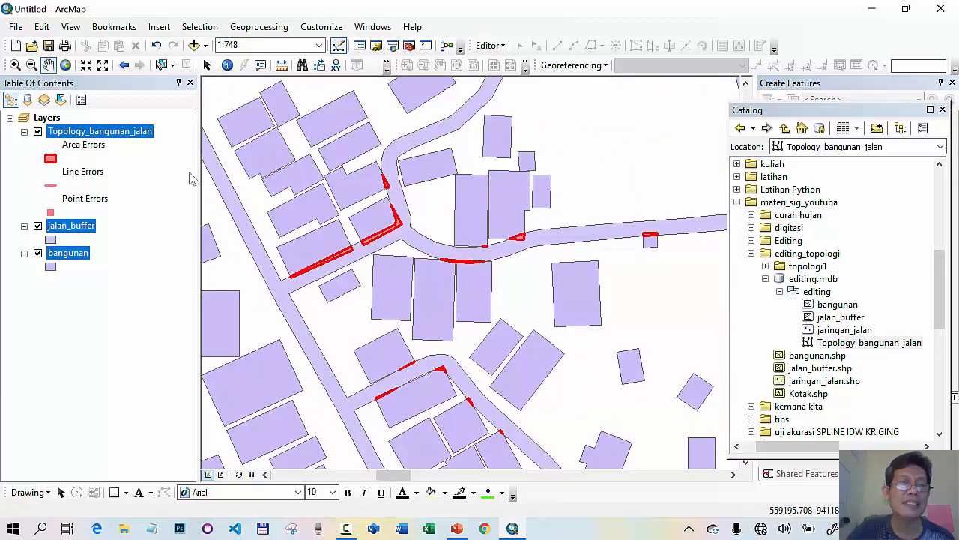
{"action": "right_click", "coordinate": [140, 138]}
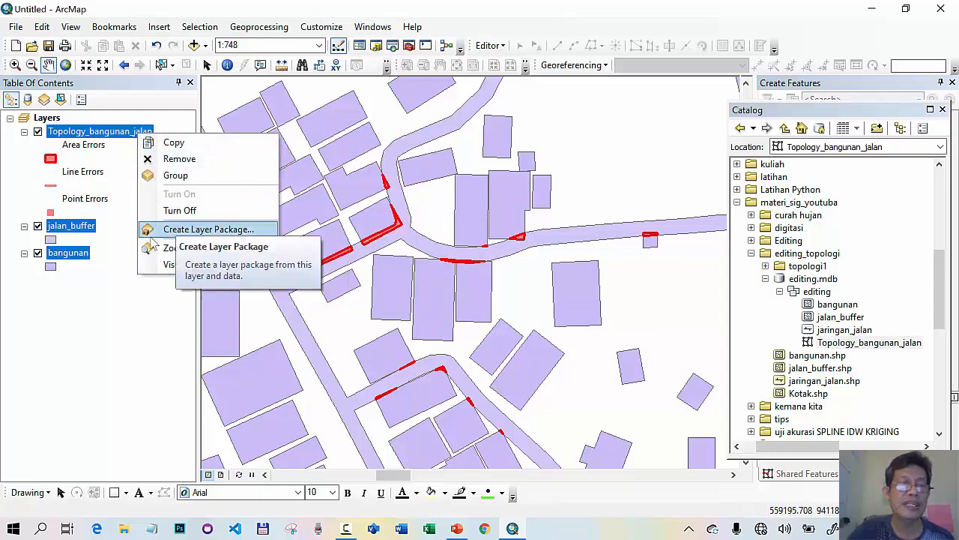
{"action": "left_click", "coordinate": [116, 292]}
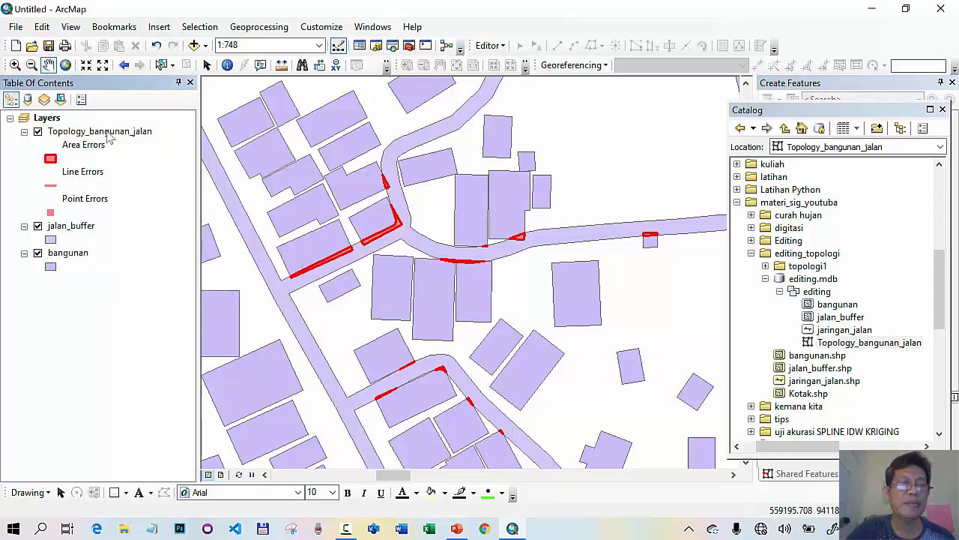
{"action": "right_click", "coordinate": [78, 258]}
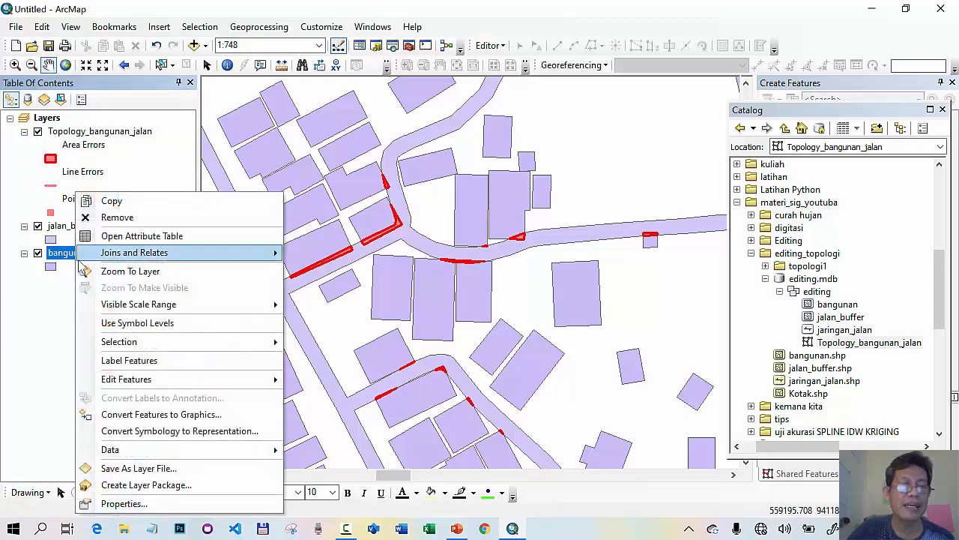
{"action": "left_click", "coordinate": [123, 271]}
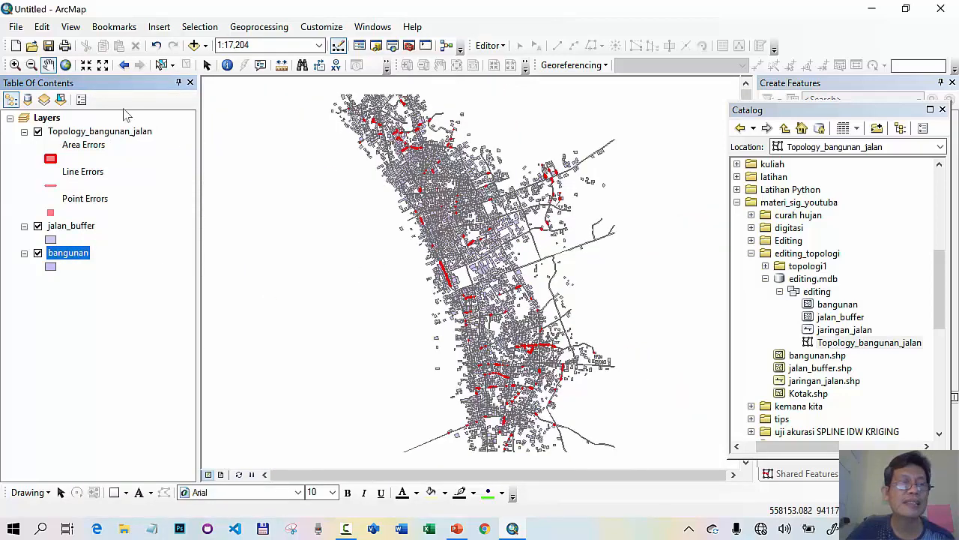
{"action": "left_click", "coordinate": [14, 65]}
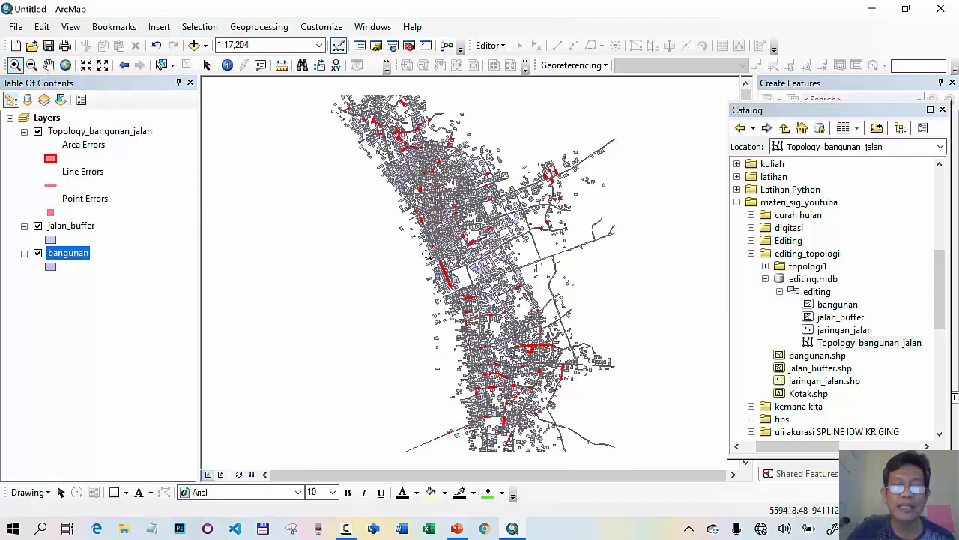
{"action": "left_click_drag", "start_coordinate": [423, 252], "coordinate": [475, 314]}
{"action": "left_click_drag", "start_coordinate": [384, 126], "coordinate": [483, 228]}
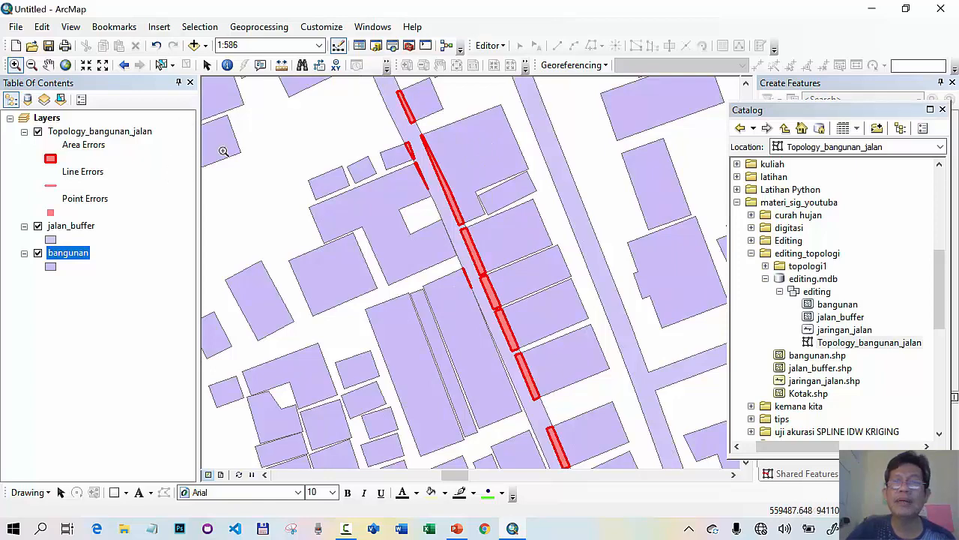
- Display the Topology editing tools and start an edit session on the bangunan layer
{"action": "right_click", "coordinate": [692, 28]}
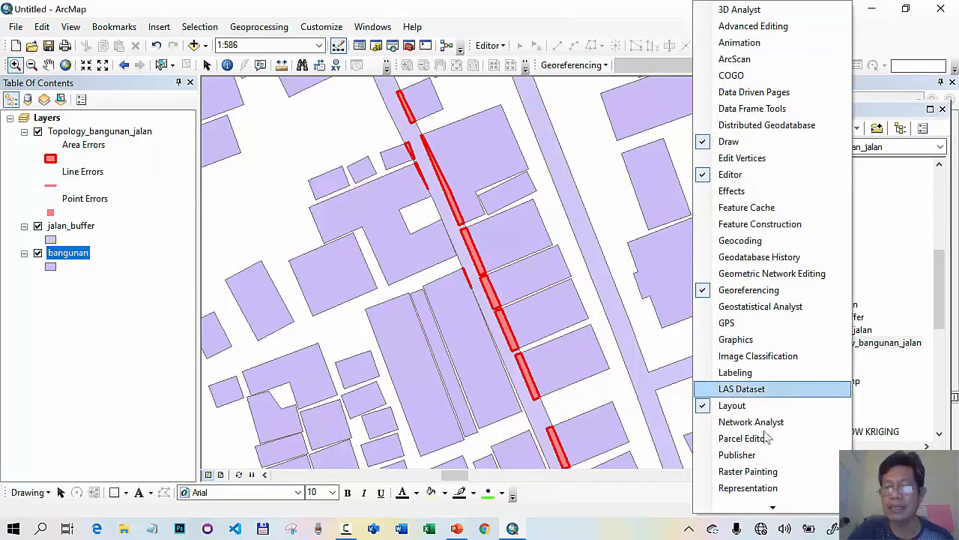
{"action": "mouse_move", "coordinate": [772, 506]}
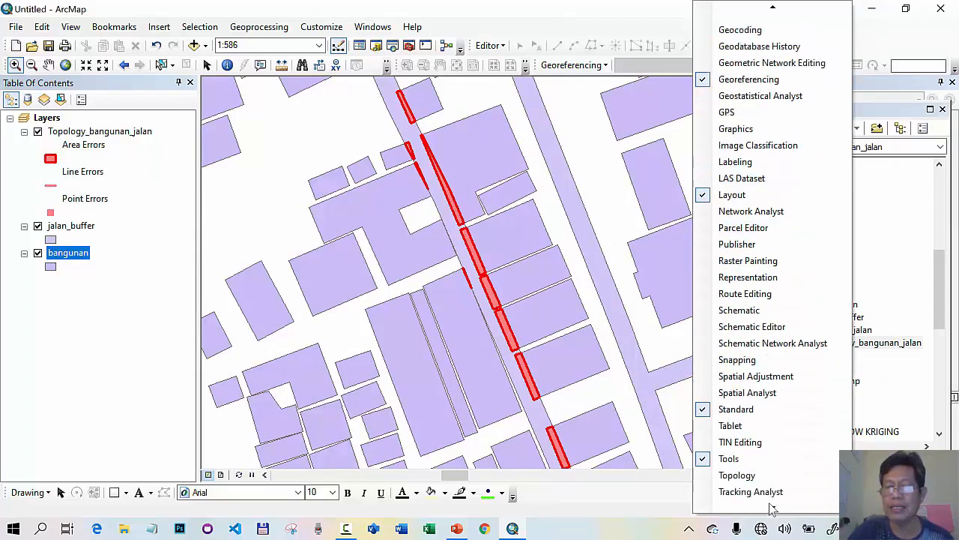
{"action": "left_click", "coordinate": [736, 442]}
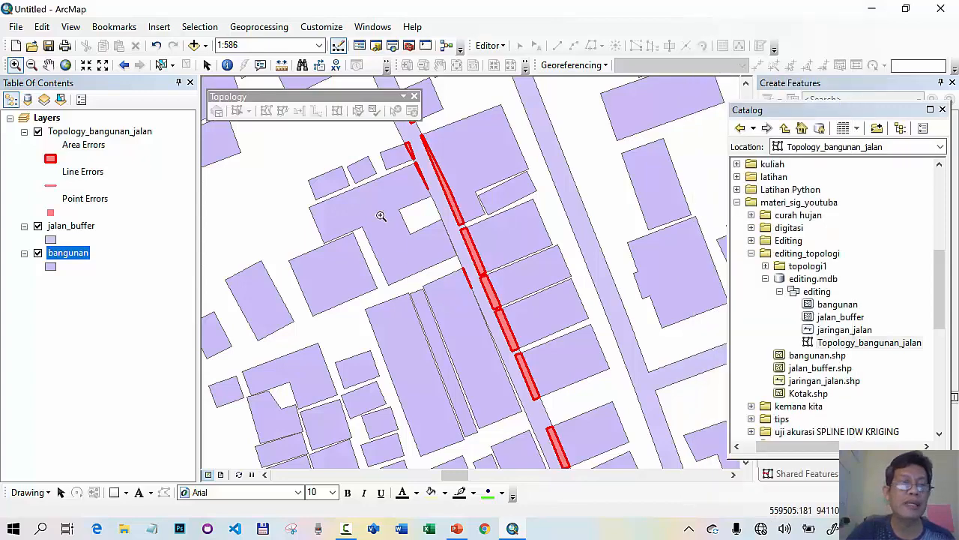
{"action": "right_click", "coordinate": [84, 256]}
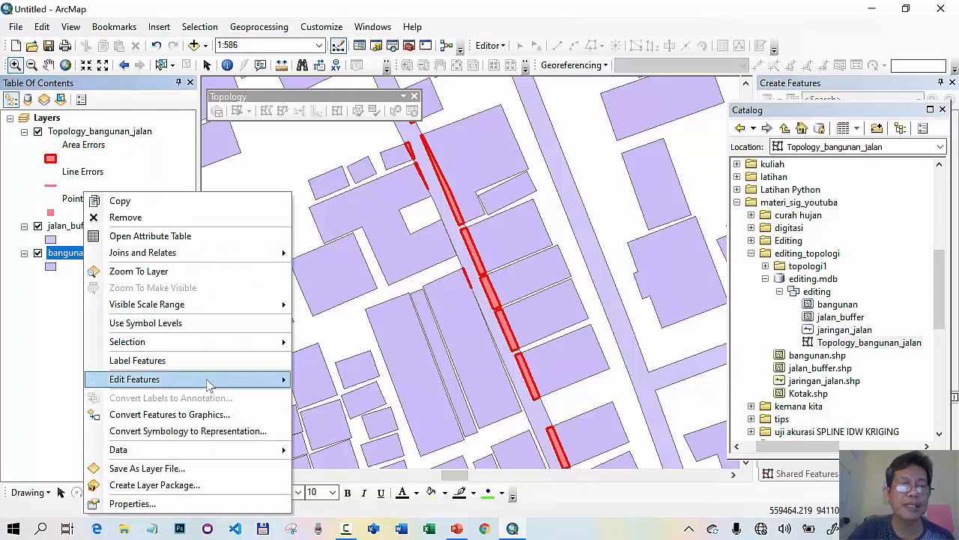
{"action": "mouse_move", "coordinate": [210, 380]}
{"action": "left_click", "coordinate": [341, 381]}
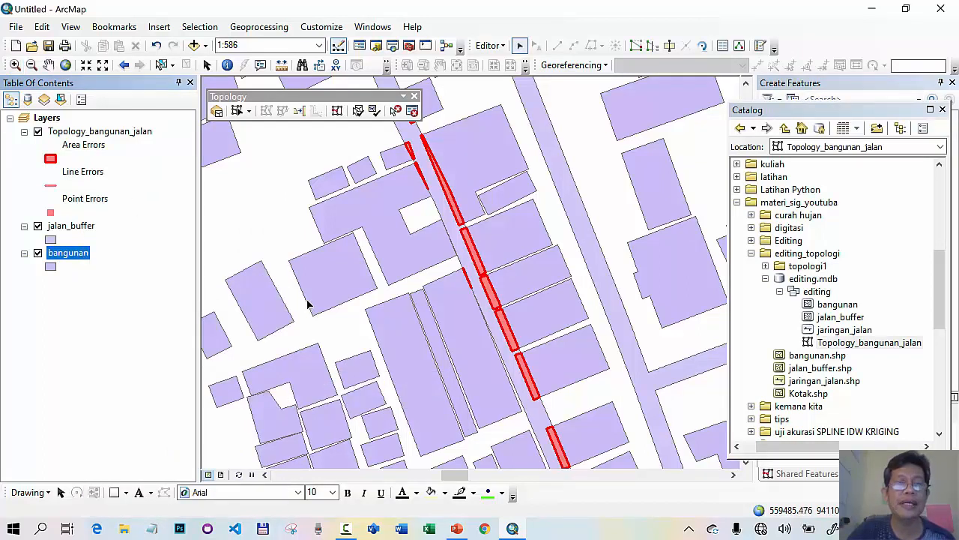
- Hide the jalan_buffer layer so the overlap errors on both sides of the road can be picked individually
{"action": "left_click", "coordinate": [411, 152]}
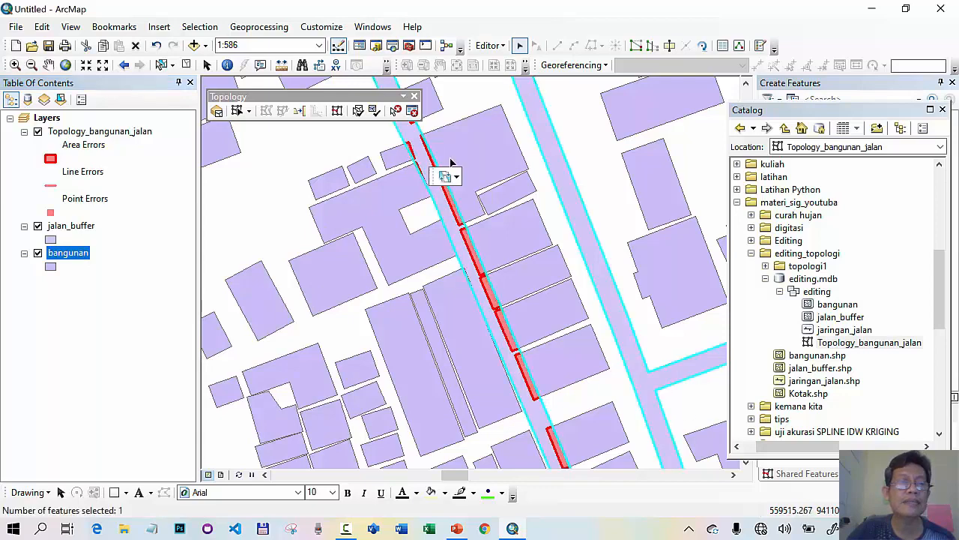
{"action": "left_click", "coordinate": [15, 66]}
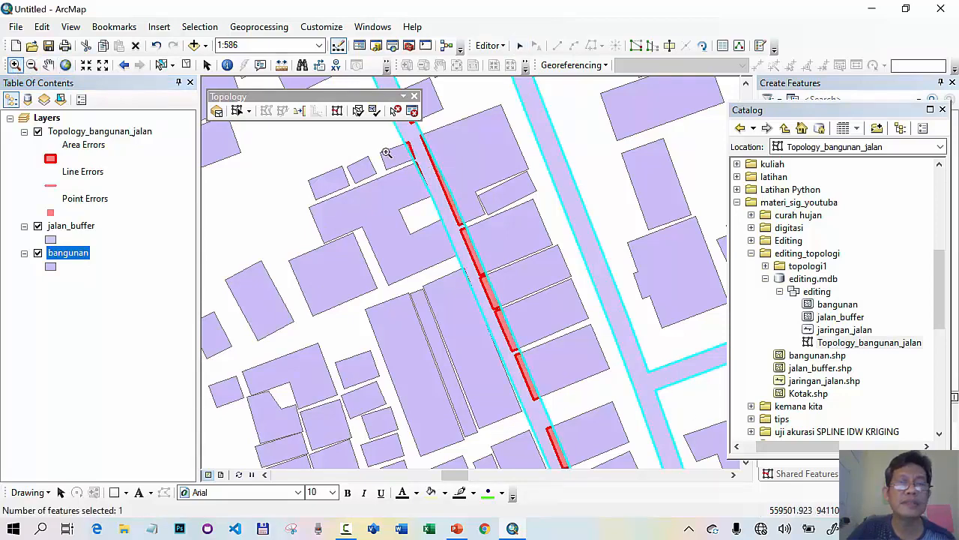
{"action": "left_click_drag", "start_coordinate": [380, 133], "coordinate": [497, 222]}
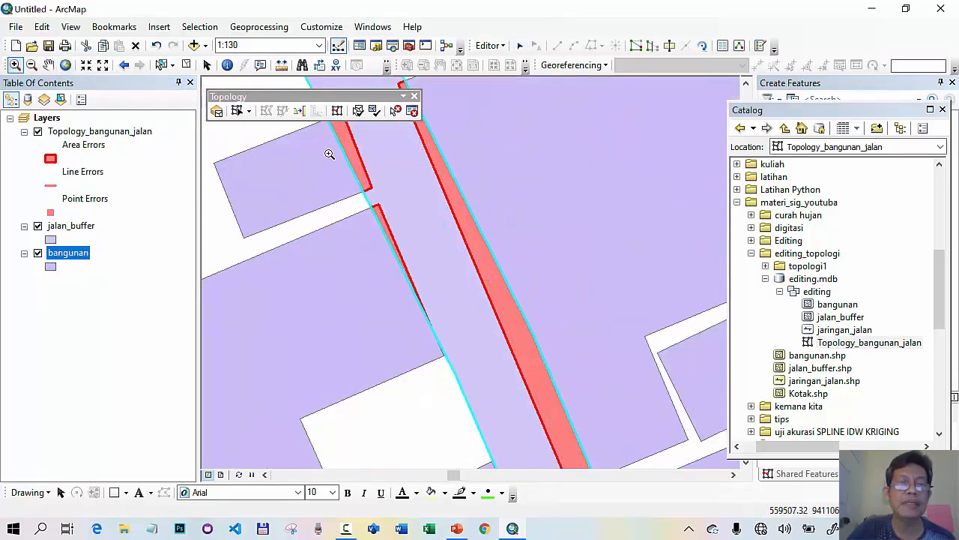
{"action": "left_click", "coordinate": [37, 225]}
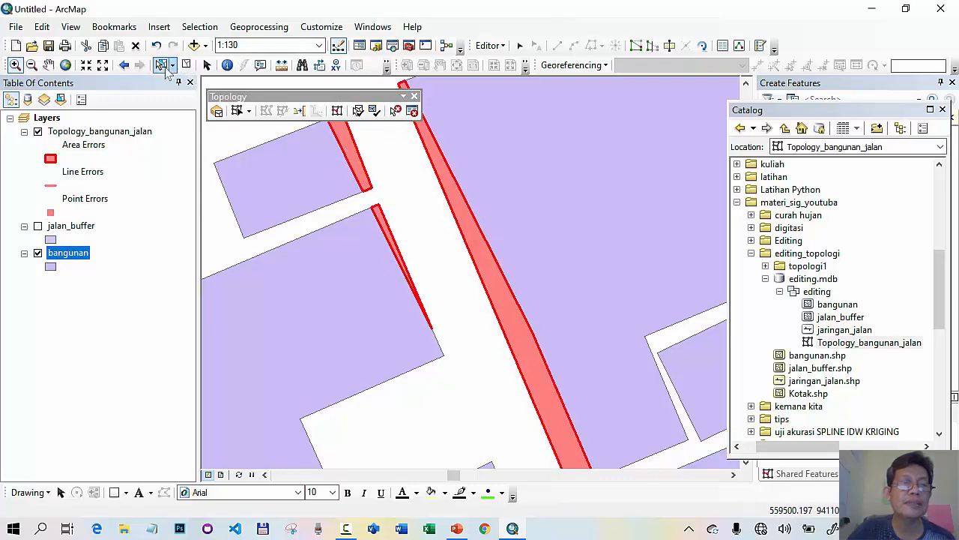
- Fix the two narrow overlap errors on the west side of the road by applying Subtract to each
{"action": "left_click", "coordinate": [395, 110]}
{"action": "left_click", "coordinate": [360, 162]}
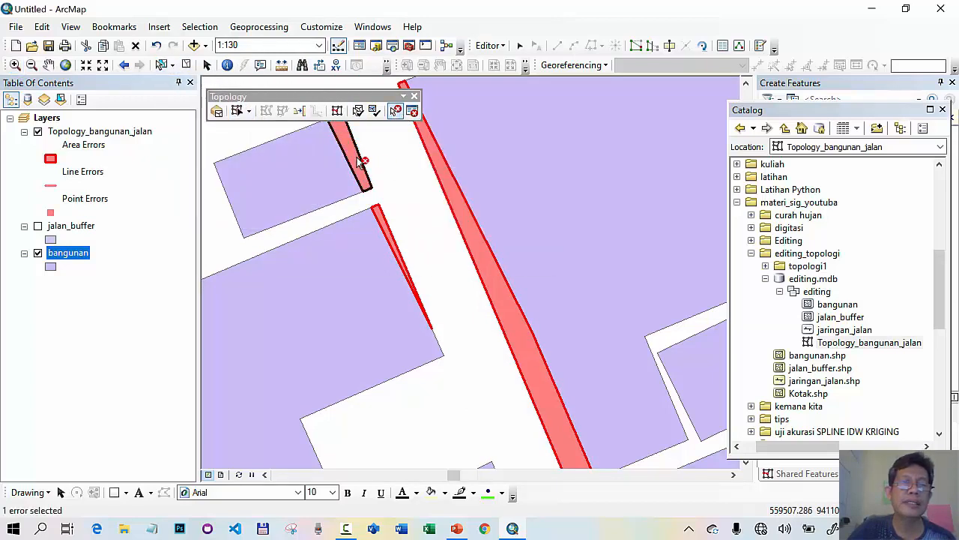
{"action": "right_click", "coordinate": [360, 162]}
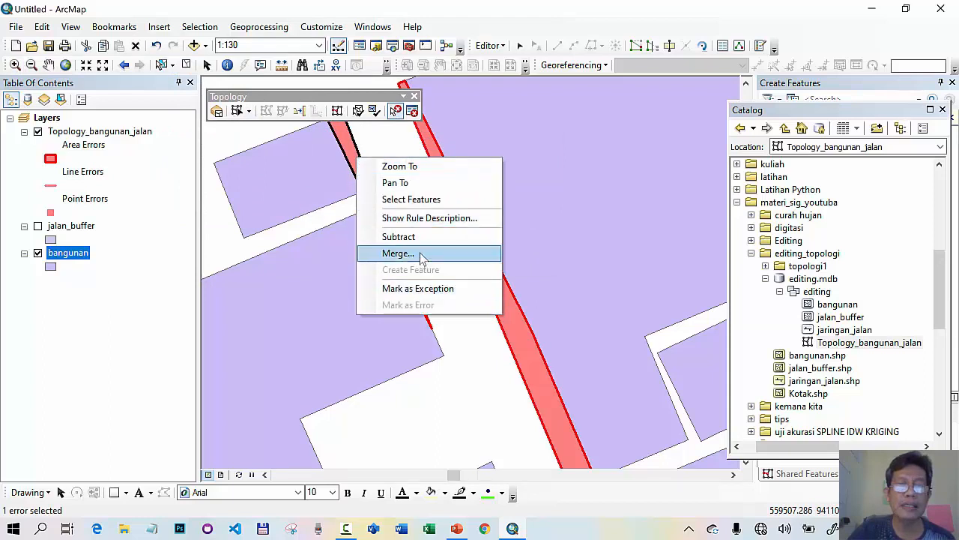
{"action": "left_click", "coordinate": [419, 237]}
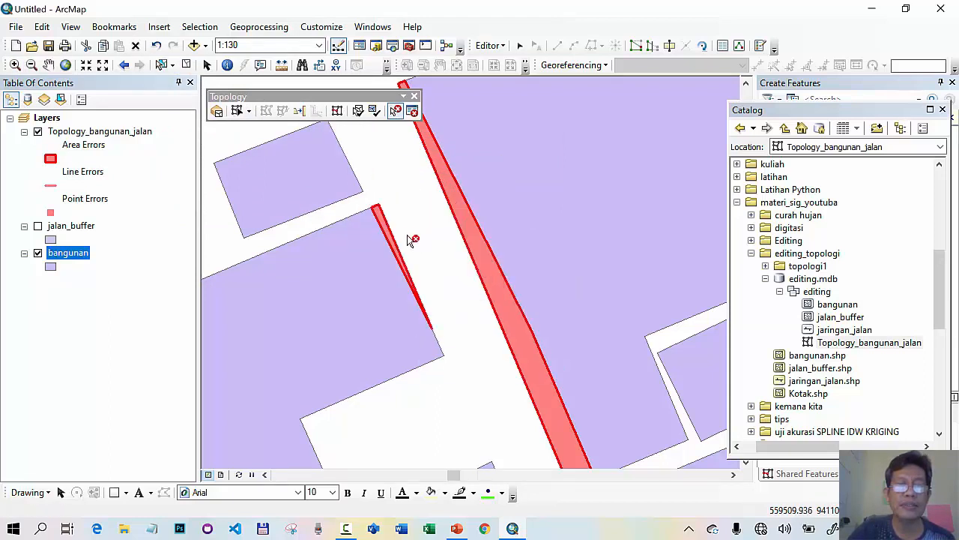
{"action": "left_click", "coordinate": [391, 236]}
{"action": "right_click", "coordinate": [389, 233]}
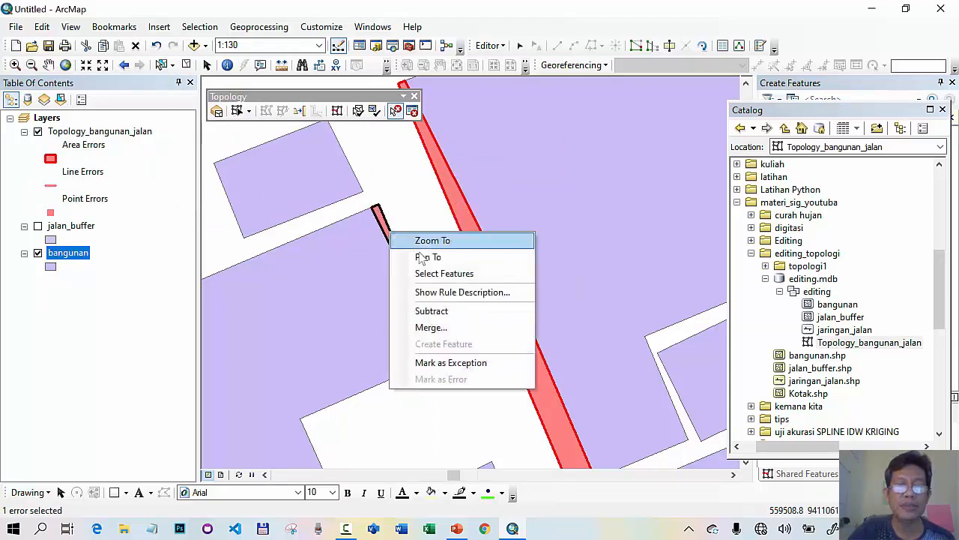
{"action": "left_click", "coordinate": [445, 311]}
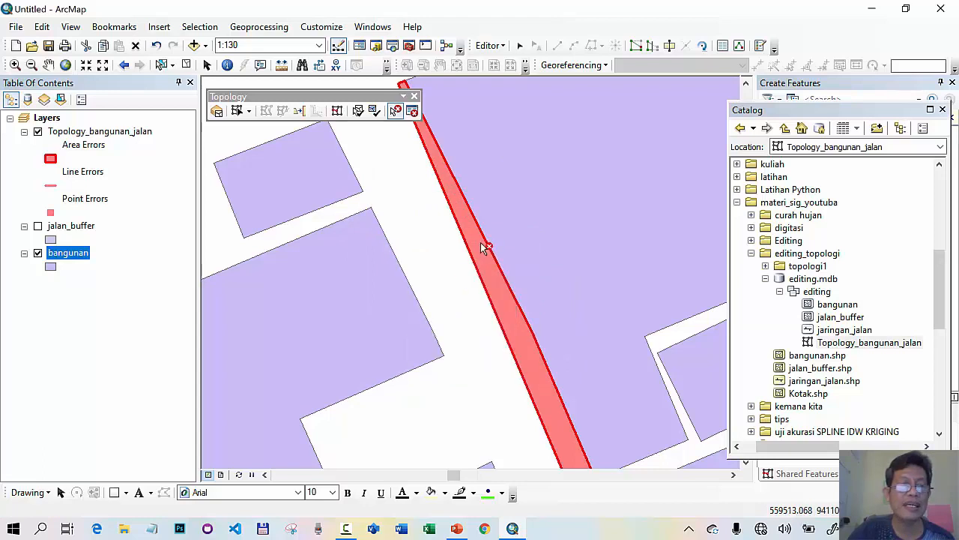
- Compare the remaining error with jalan_buffer, then fix the long overlap on the east side of the road with Subtract
{"action": "left_click", "coordinate": [38, 226]}
{"action": "left_click", "coordinate": [38, 226]}
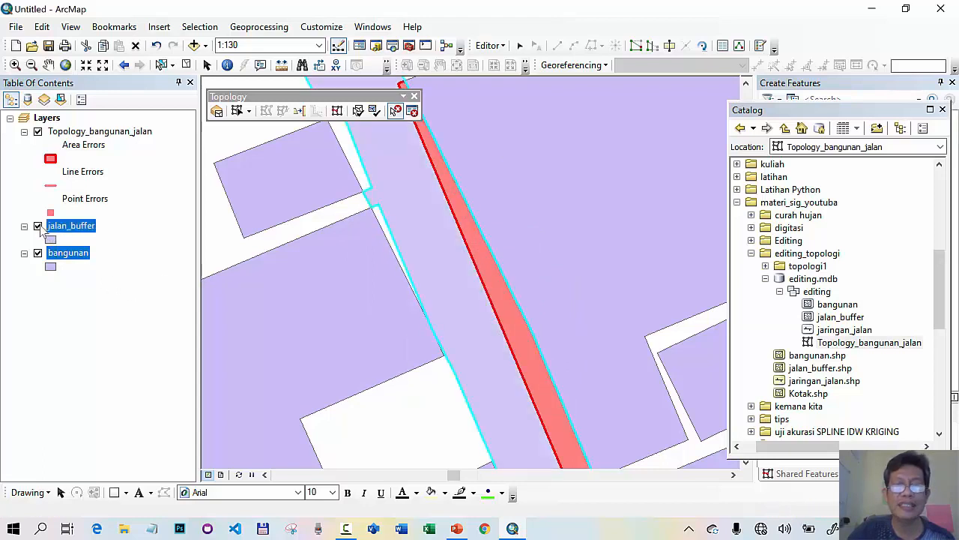
{"action": "left_click", "coordinate": [493, 288]}
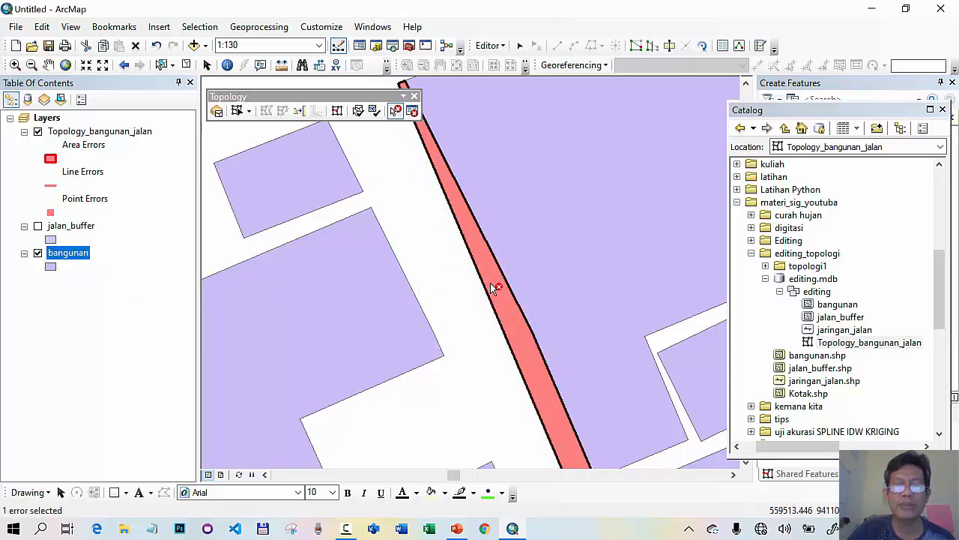
{"action": "right_click", "coordinate": [492, 285]}
{"action": "left_click", "coordinate": [544, 364]}
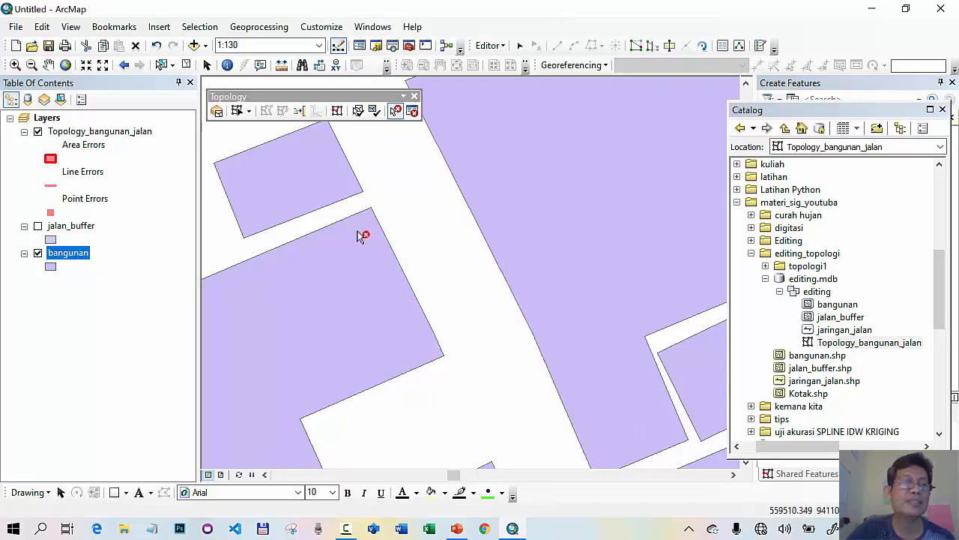
- Fix the thin sliver error on the west-side building farther south along the road with Subtract
{"action": "left_click", "coordinate": [124, 65]}
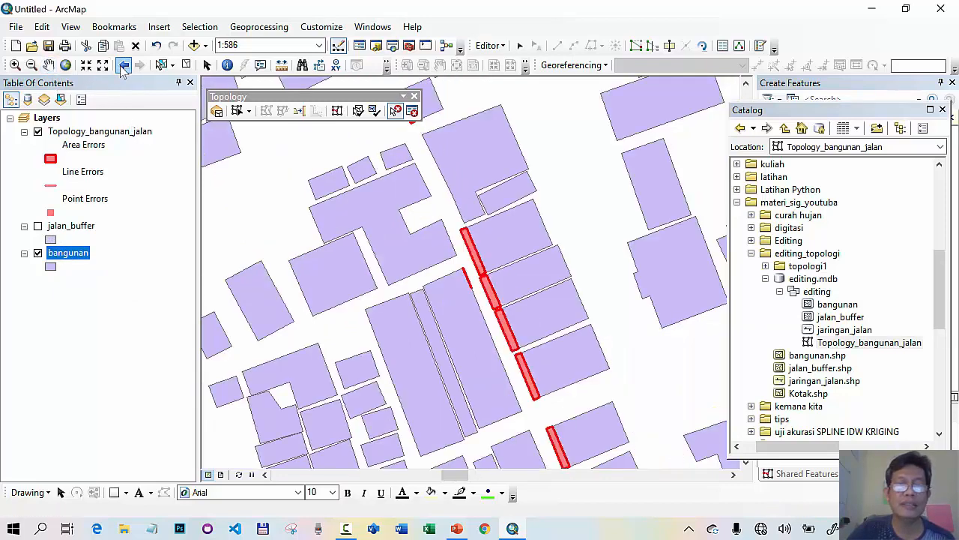
{"action": "left_click", "coordinate": [15, 65]}
{"action": "left_click_drag", "start_coordinate": [432, 217], "coordinate": [563, 357]}
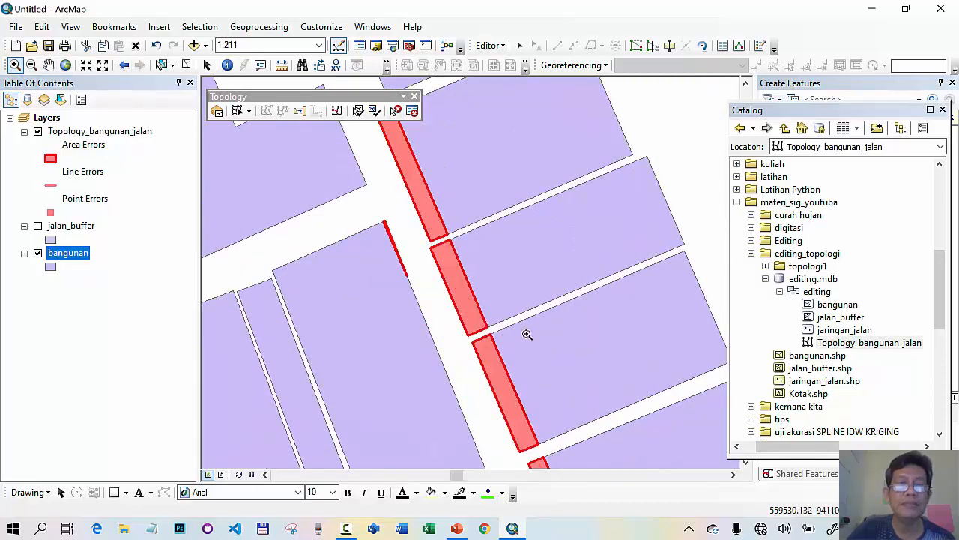
{"action": "left_click", "coordinate": [395, 111]}
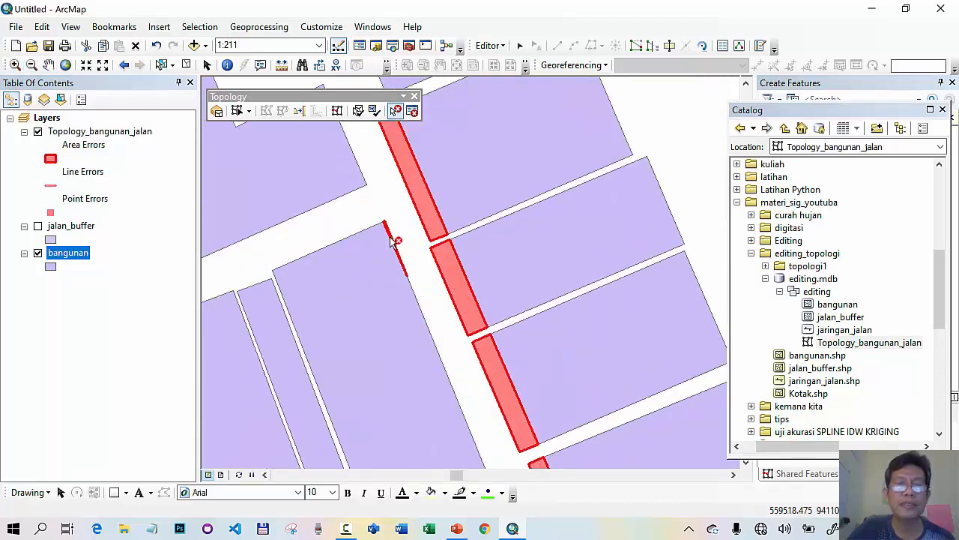
{"action": "left_click", "coordinate": [391, 239]}
{"action": "right_click", "coordinate": [391, 239]}
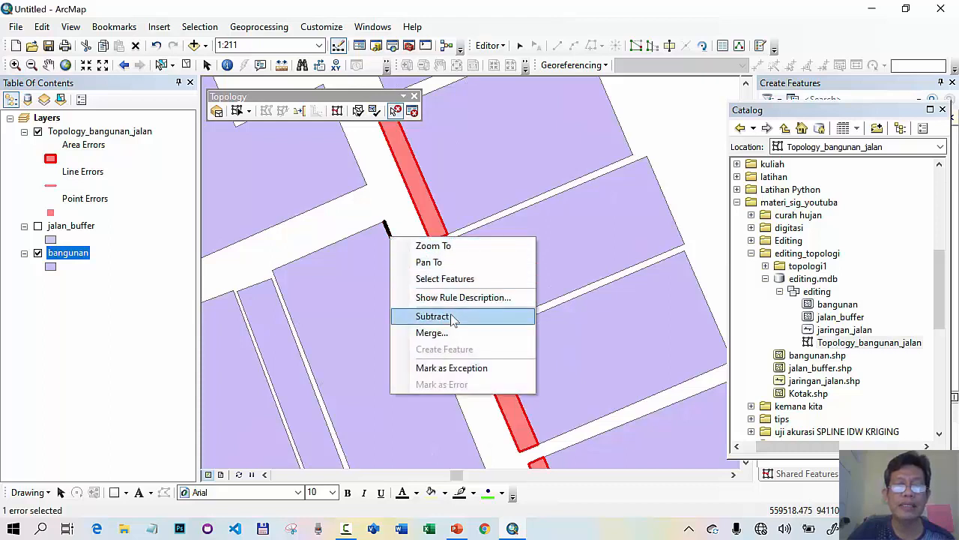
{"action": "left_click", "coordinate": [419, 316]}
- Apply Subtract to the three consecutive rectangular overlap errors on the east side of the road, from north to south
{"action": "left_click", "coordinate": [428, 217]}
{"action": "right_click", "coordinate": [428, 218]}
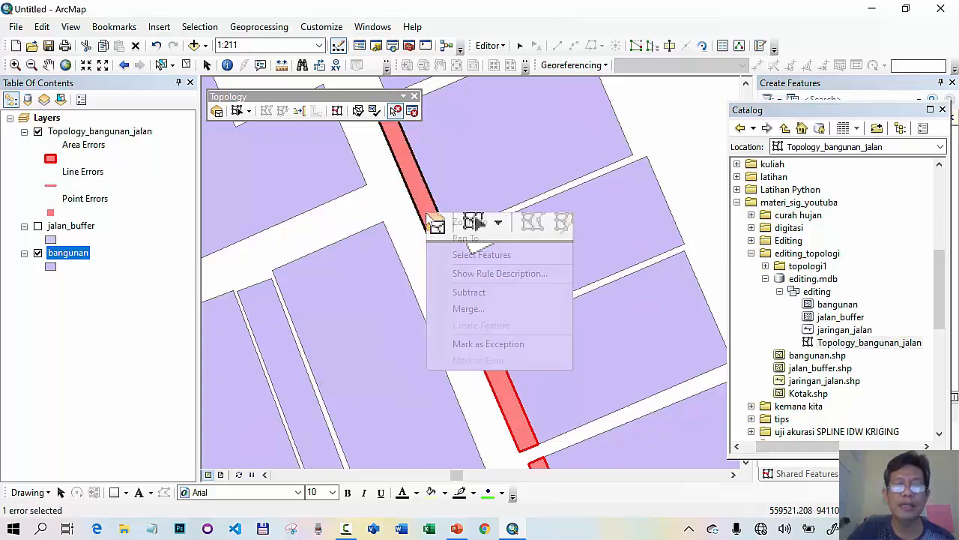
{"action": "left_click", "coordinate": [476, 299]}
{"action": "left_click", "coordinate": [460, 282]}
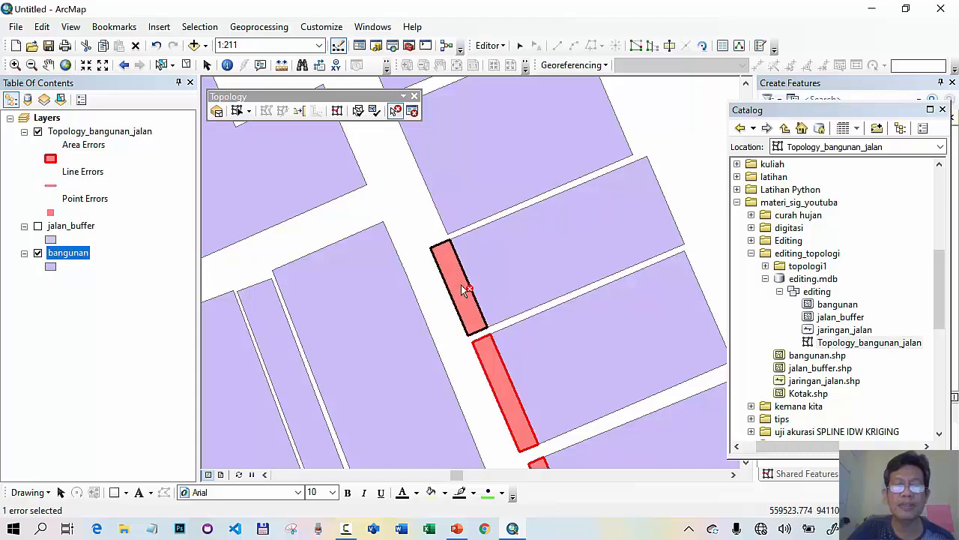
{"action": "right_click", "coordinate": [462, 283]}
{"action": "left_click", "coordinate": [514, 365]}
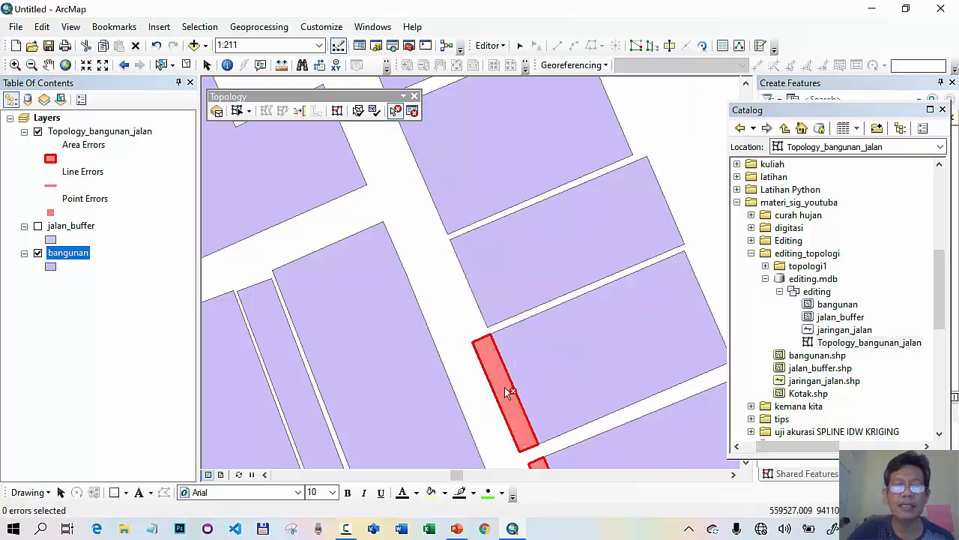
{"action": "left_click", "coordinate": [507, 391]}
{"action": "right_click", "coordinate": [507, 391]}
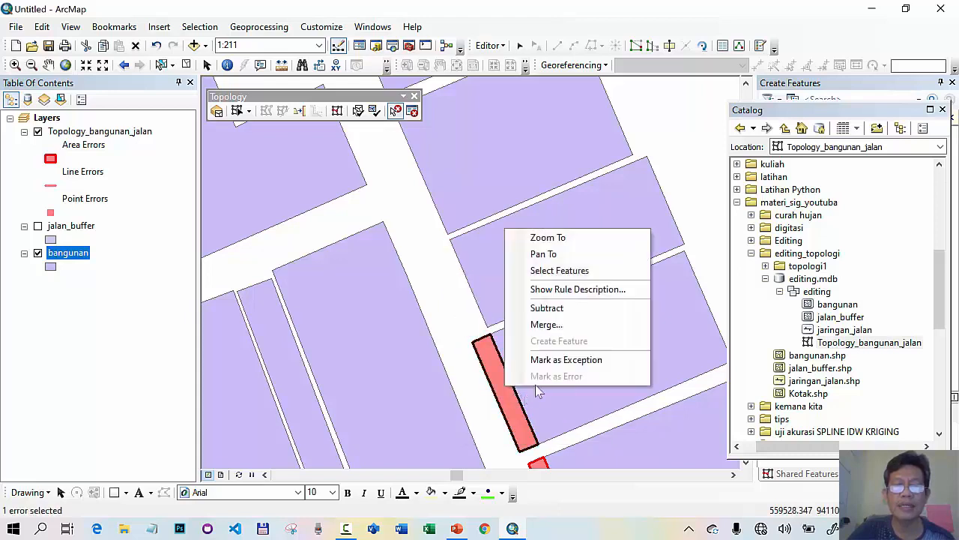
{"action": "left_click", "coordinate": [547, 306]}
- Fix the next rectangular overlap error farther south on the east side of the road with Subtract
{"action": "left_click", "coordinate": [48, 64]}
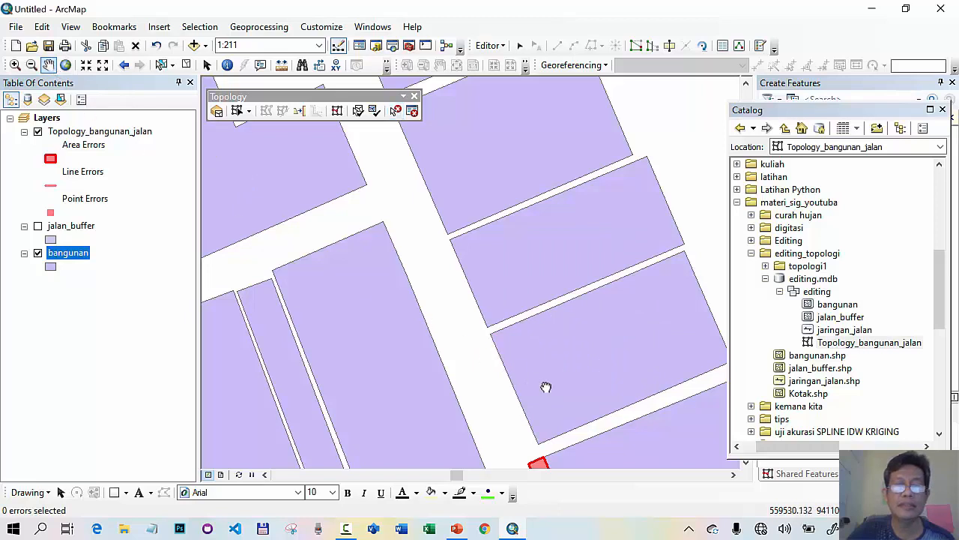
{"action": "left_click_drag", "start_coordinate": [547, 387], "coordinate": [442, 192]}
{"action": "left_click", "coordinate": [396, 110]}
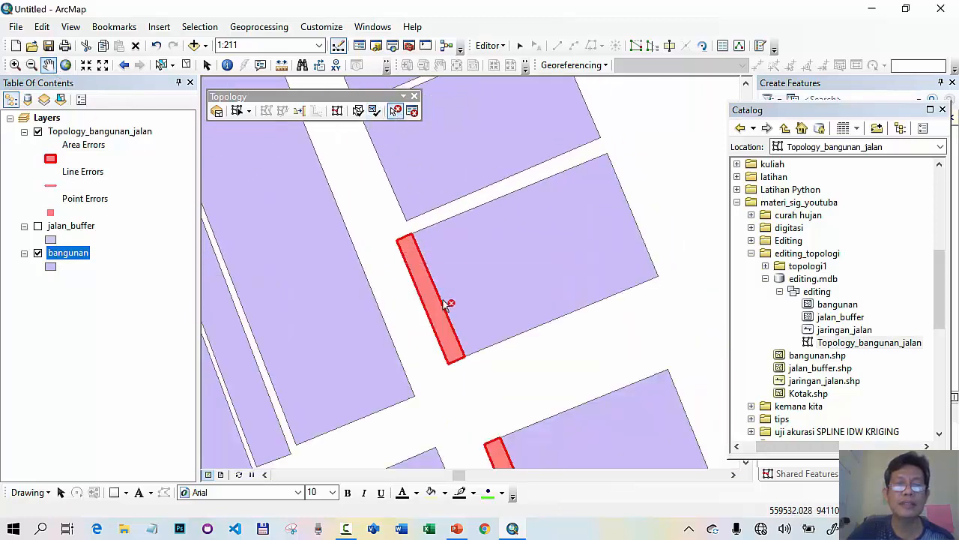
{"action": "left_click", "coordinate": [438, 315]}
{"action": "right_click", "coordinate": [439, 317]}
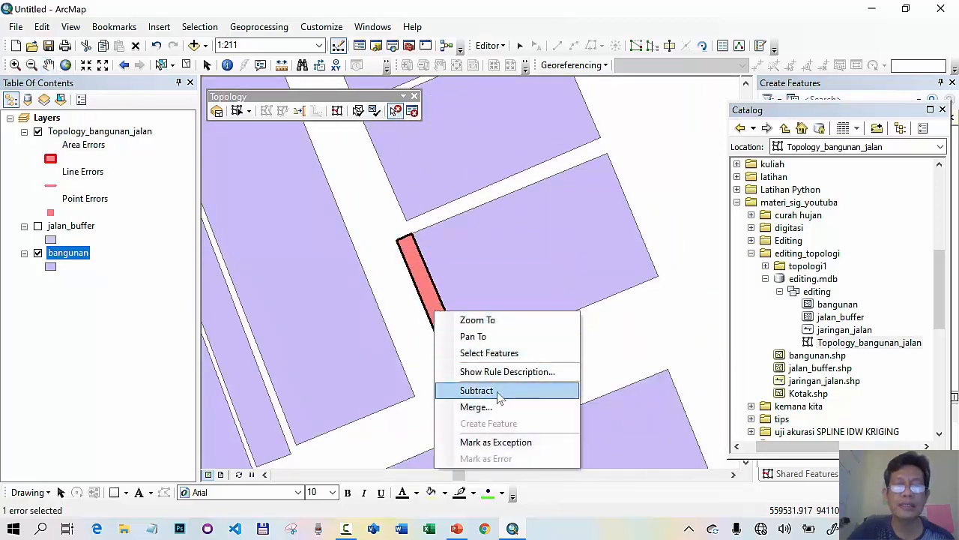
{"action": "left_click", "coordinate": [477, 390]}
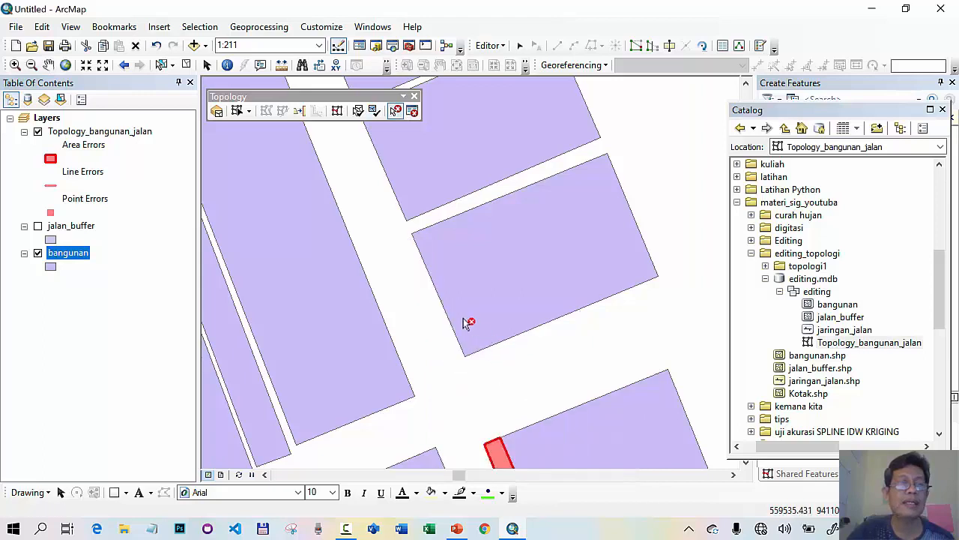
- Search for errors from all rules across the whole dataset in the Error Inspector, without limiting the search to the visible extent
{"action": "left_click", "coordinate": [48, 64]}
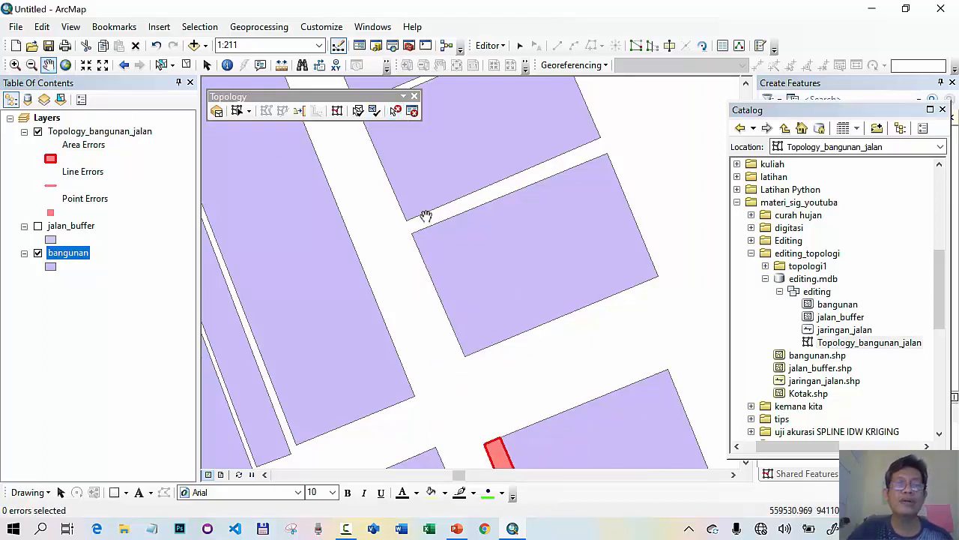
{"action": "left_click", "coordinate": [413, 111]}
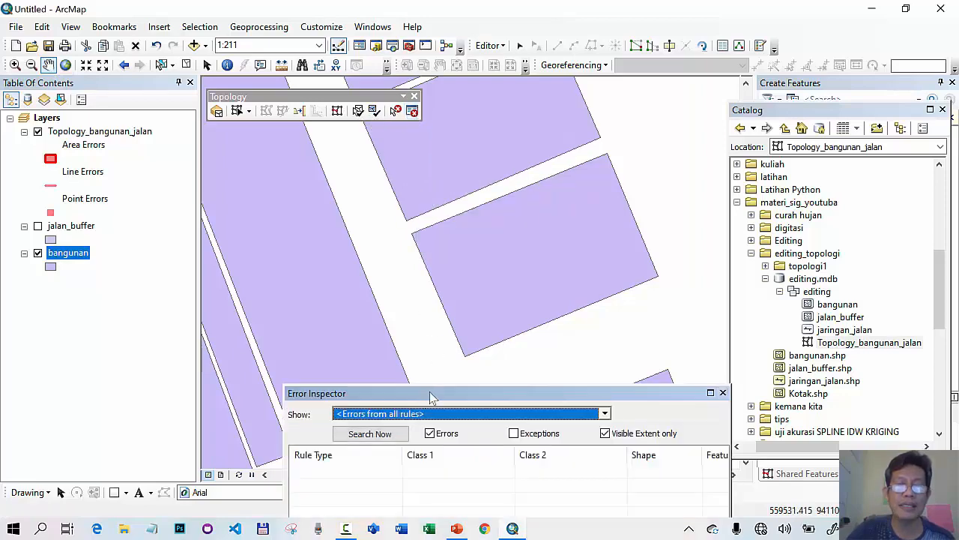
{"action": "left_click_drag", "start_coordinate": [430, 395], "coordinate": [385, 229]}
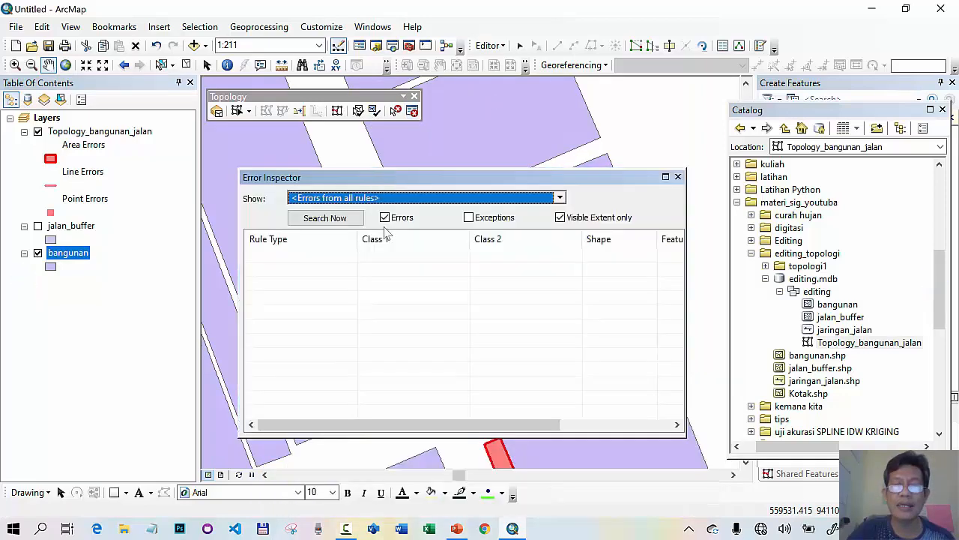
{"action": "left_click", "coordinate": [560, 218]}
{"action": "left_click", "coordinate": [325, 218]}
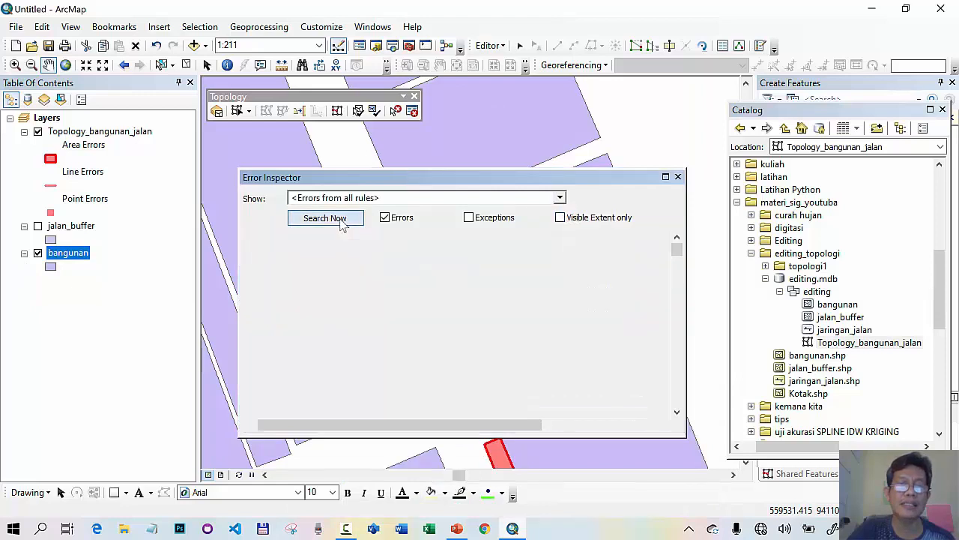
- Select every listed Must Not Overlap With error, apply Subtract to all of them at once, and close the Error Inspector
{"action": "left_click", "coordinate": [321, 259]}
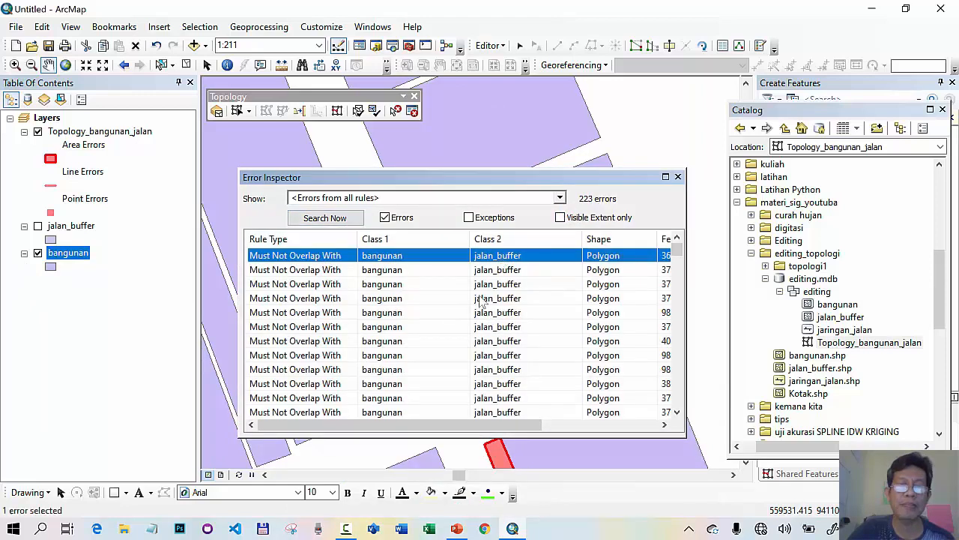
{"action": "scroll", "coordinate": [480, 304], "scroll_direction": "down", "scroll_amount": 1}
{"action": "scroll", "coordinate": [522, 298], "scroll_direction": "up", "scroll_amount": 1}
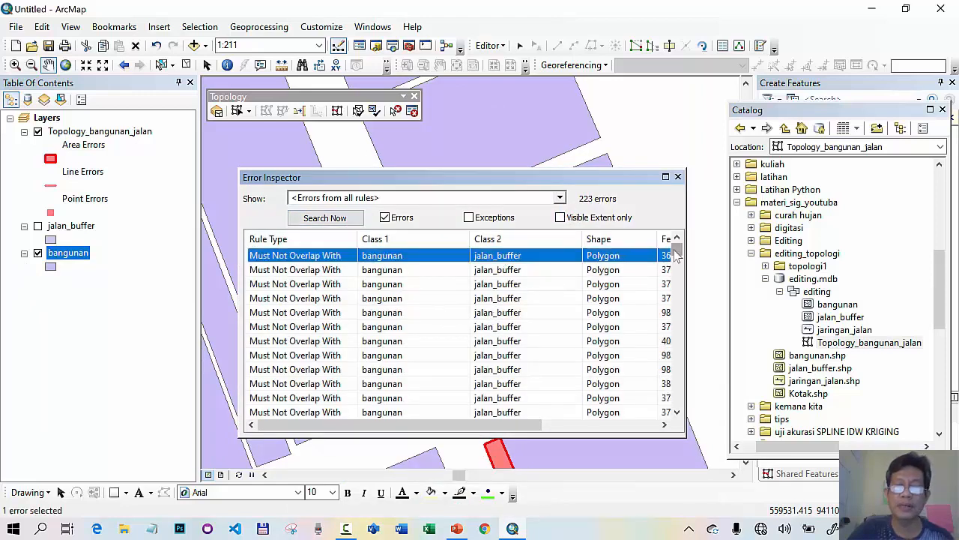
{"action": "left_click_drag", "start_coordinate": [677, 256], "coordinate": [673, 395]}
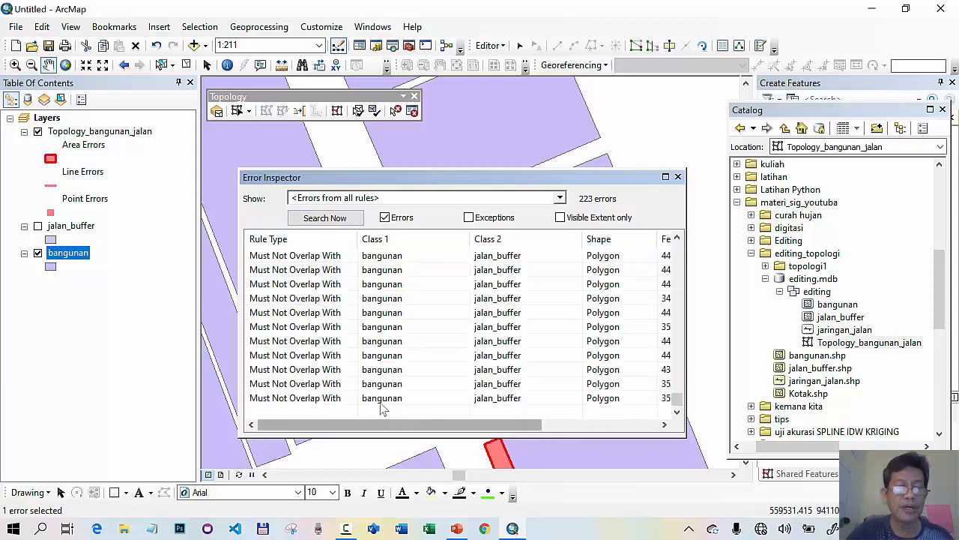
{"action": "left_click", "coordinate": [321, 402], "text": "shift"}
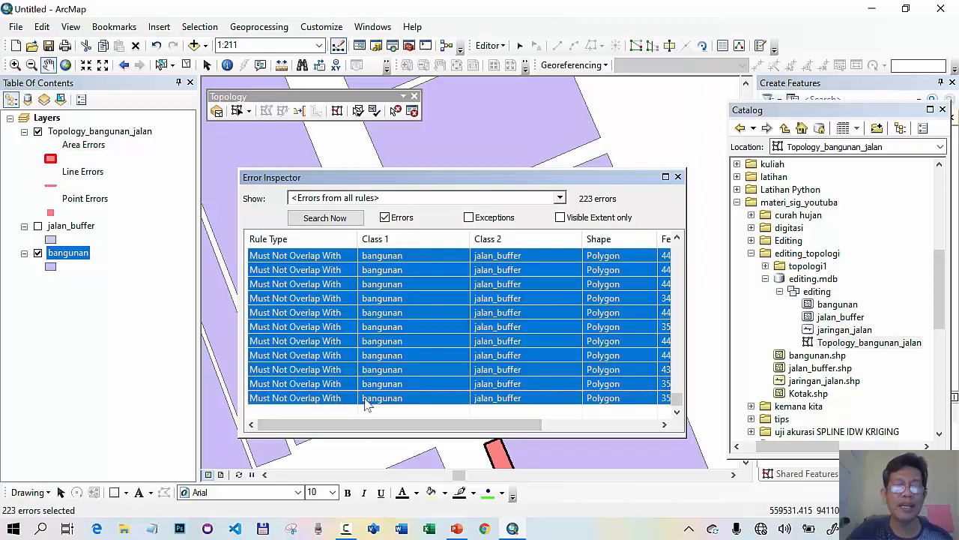
{"action": "right_click", "coordinate": [344, 403]}
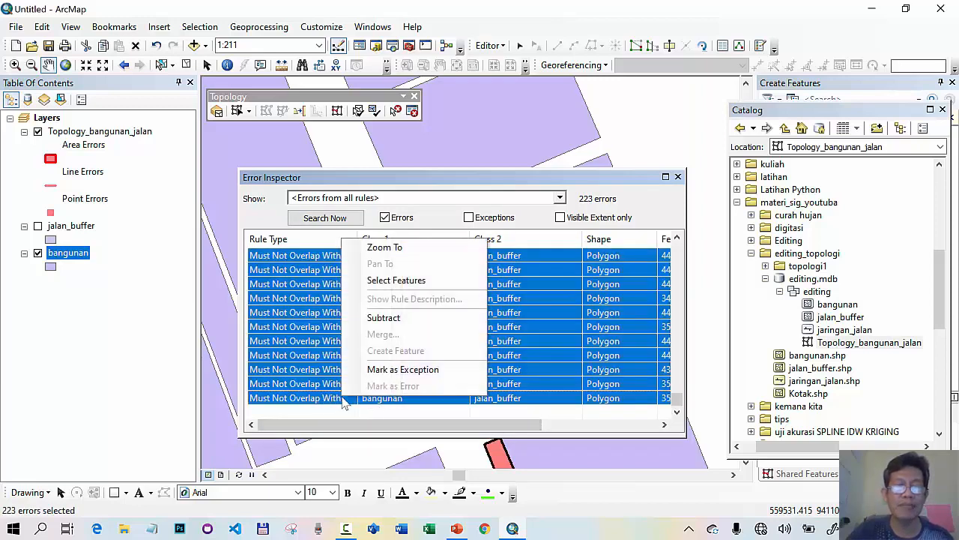
{"action": "left_click", "coordinate": [385, 317]}
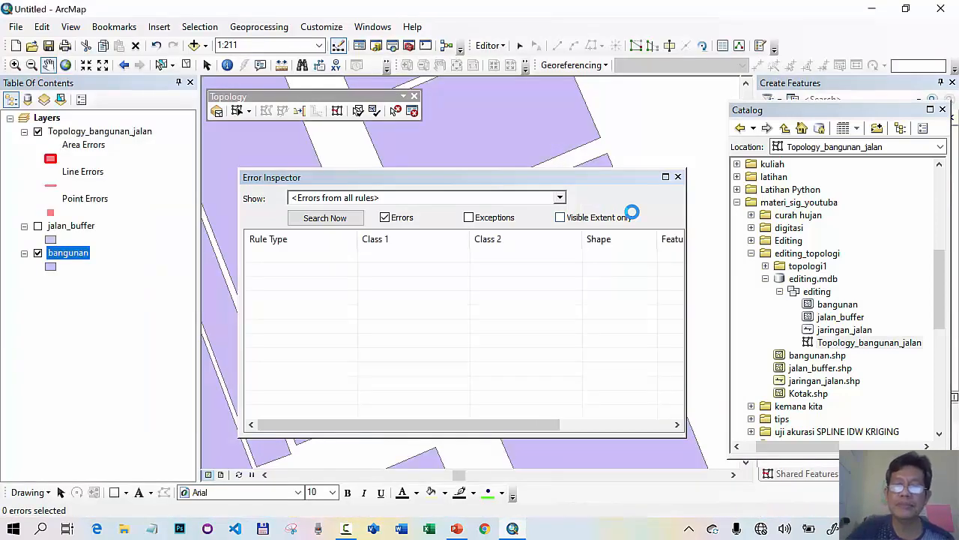
{"action": "left_click", "coordinate": [677, 176]}
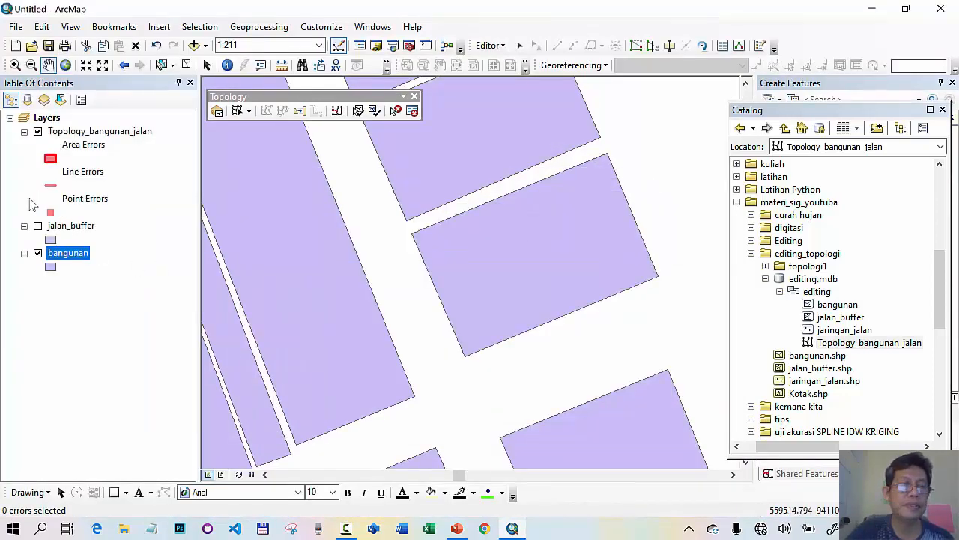
- Zoom to the full bangunan layer, show jalan_buffer, and clear the feature selection
{"action": "right_click", "coordinate": [85, 256]}
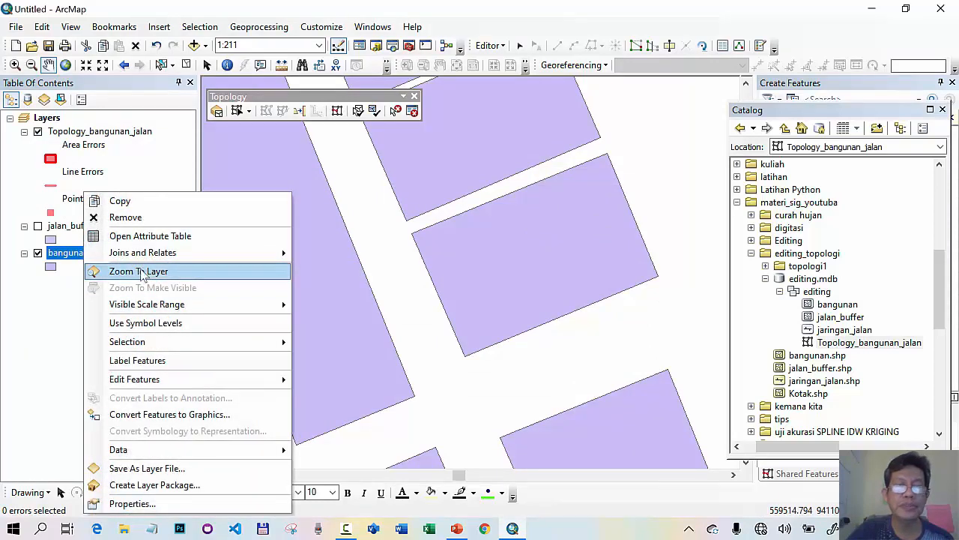
{"action": "left_click", "coordinate": [139, 270]}
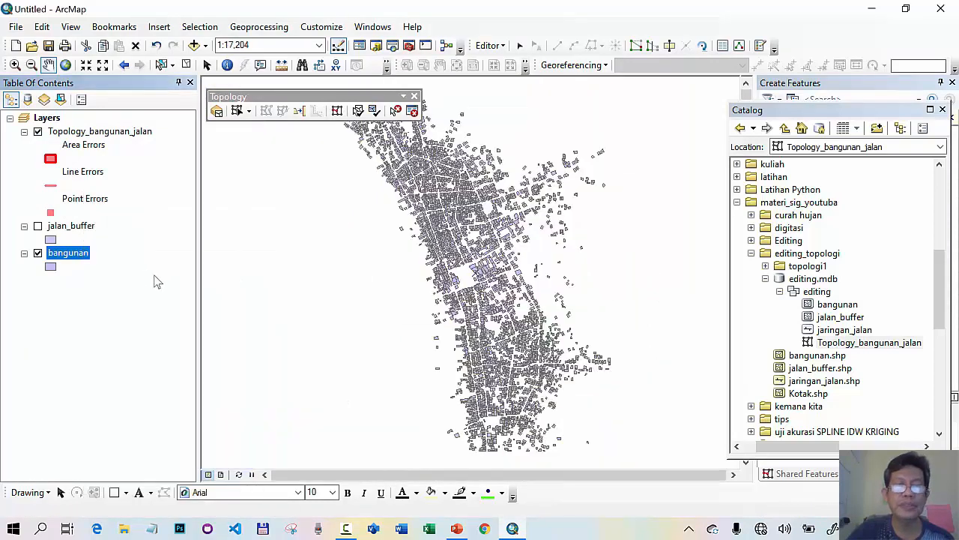
{"action": "left_click", "coordinate": [37, 227]}
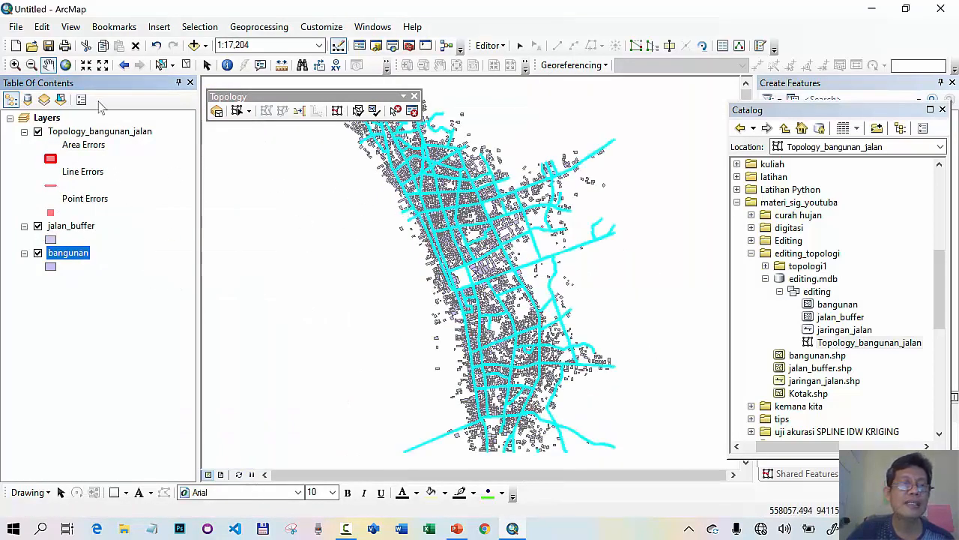
{"action": "left_click", "coordinate": [187, 65]}
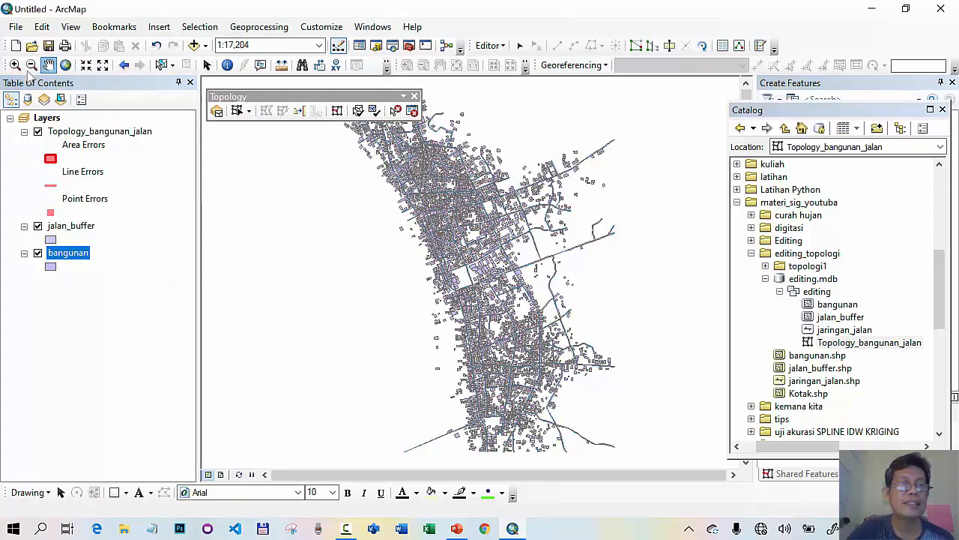
- Examine the buildings along the buffered roads down to the southern edge of the data for remaining overlap errors
{"action": "left_click", "coordinate": [14, 66]}
{"action": "left_click_drag", "start_coordinate": [399, 212], "coordinate": [463, 312]}
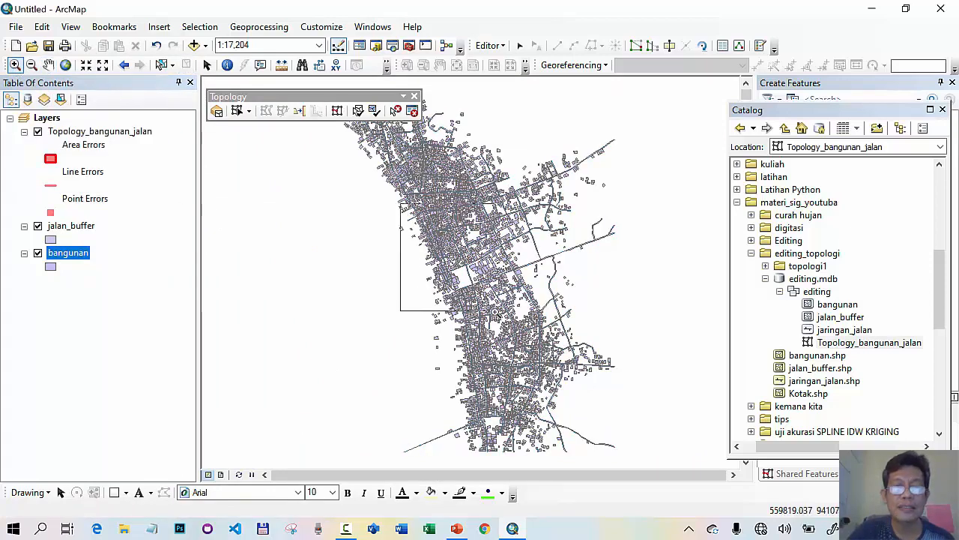
{"action": "mouse_move", "coordinate": [385, 219]}
{"action": "left_mouse_down"}
{"action": "mouse_move", "coordinate": [542, 391]}
{"action": "mouse_move", "coordinate": [525, 270]}
{"action": "mouse_move", "coordinate": [461, 164]}
{"action": "left_mouse_up"}
{"action": "left_click", "coordinate": [48, 66]}
{"action": "left_click_drag", "start_coordinate": [521, 323], "coordinate": [461, 191]}
{"action": "left_click_drag", "start_coordinate": [500, 279], "coordinate": [416, 199]}
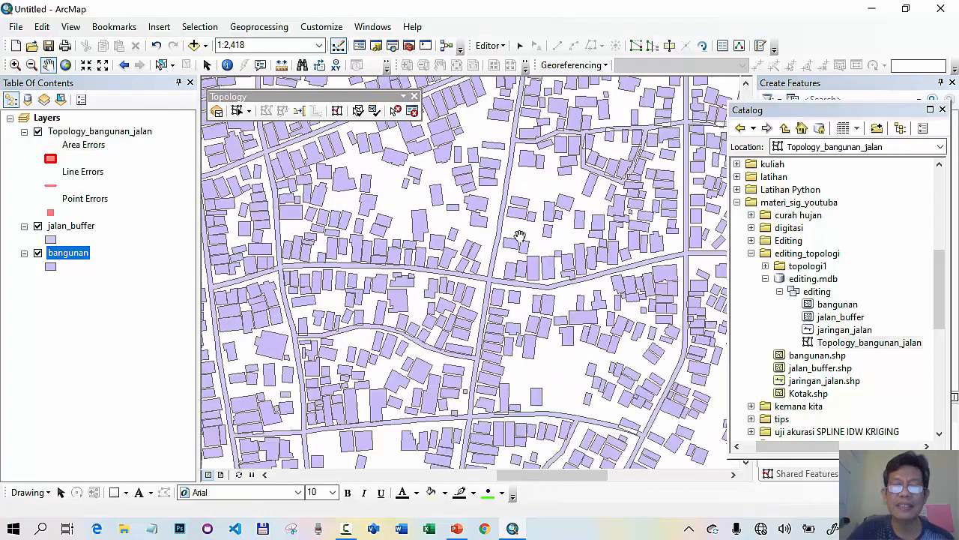
{"action": "left_click_drag", "start_coordinate": [604, 278], "coordinate": [454, 242]}
{"action": "left_click_drag", "start_coordinate": [556, 334], "coordinate": [503, 246]}
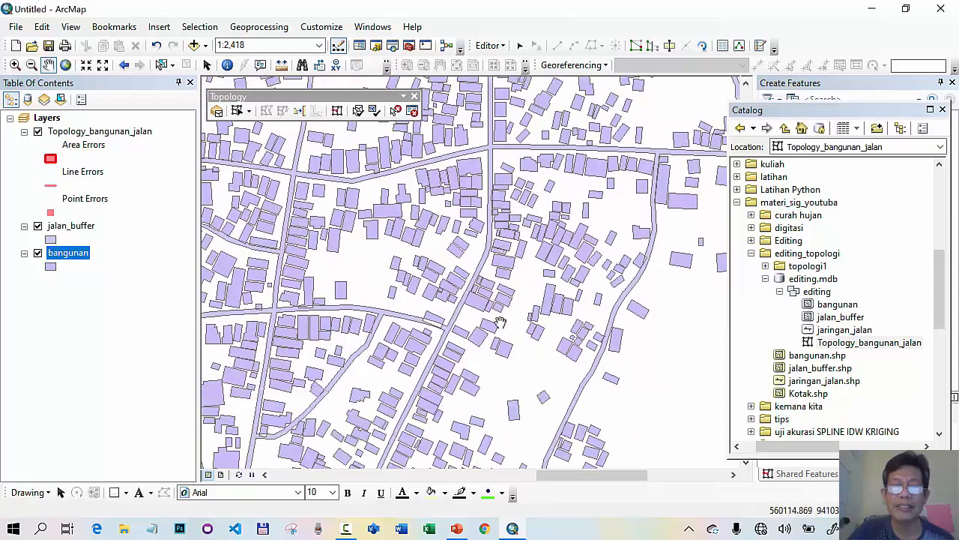
{"action": "left_click_drag", "start_coordinate": [500, 322], "coordinate": [548, 209]}
{"action": "left_click_drag", "start_coordinate": [529, 336], "coordinate": [555, 200]}
{"action": "left_click_drag", "start_coordinate": [473, 315], "coordinate": [505, 231]}
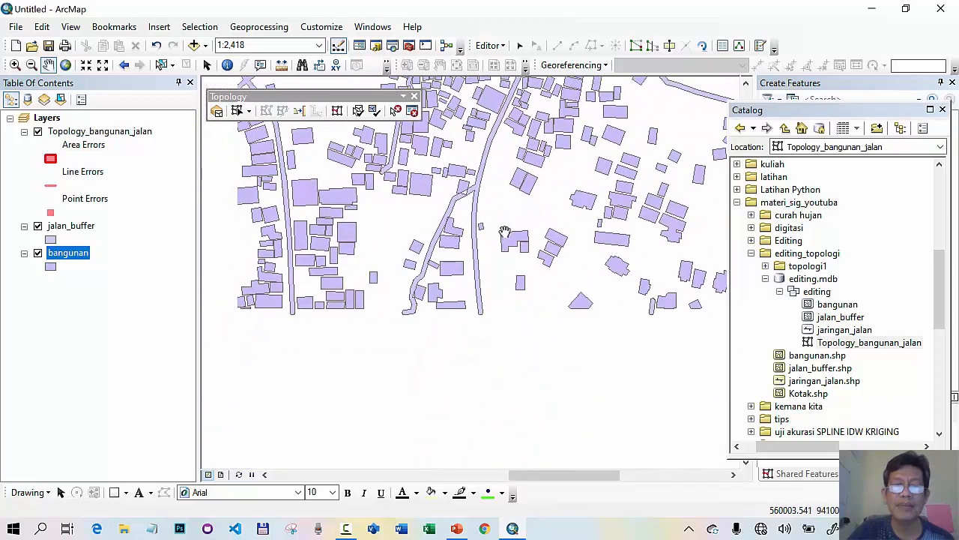
- Compare the buildings around the southern road fork with and without jalan_buffer, leaving that layer hidden
{"action": "left_click", "coordinate": [15, 65]}
{"action": "left_click_drag", "start_coordinate": [408, 152], "coordinate": [501, 265]}
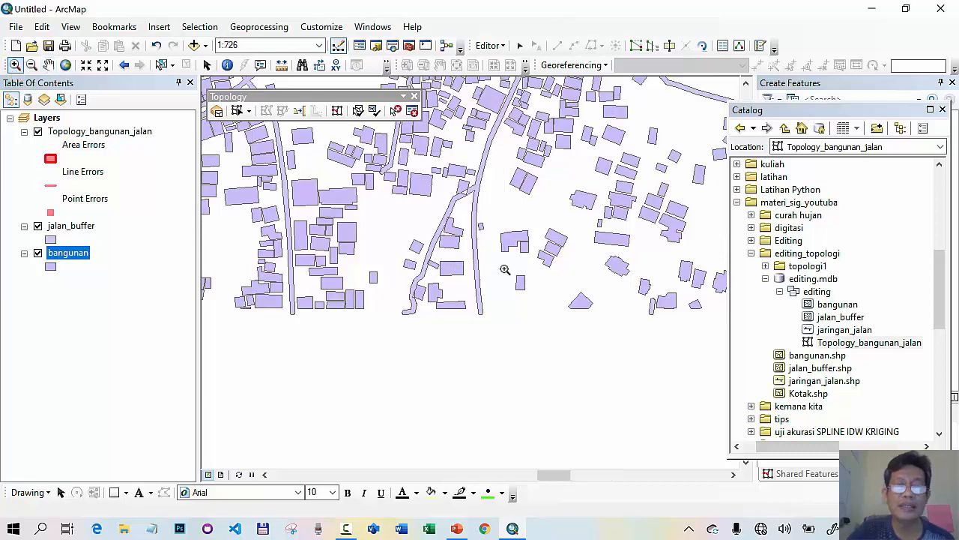
{"action": "left_click", "coordinate": [38, 226]}
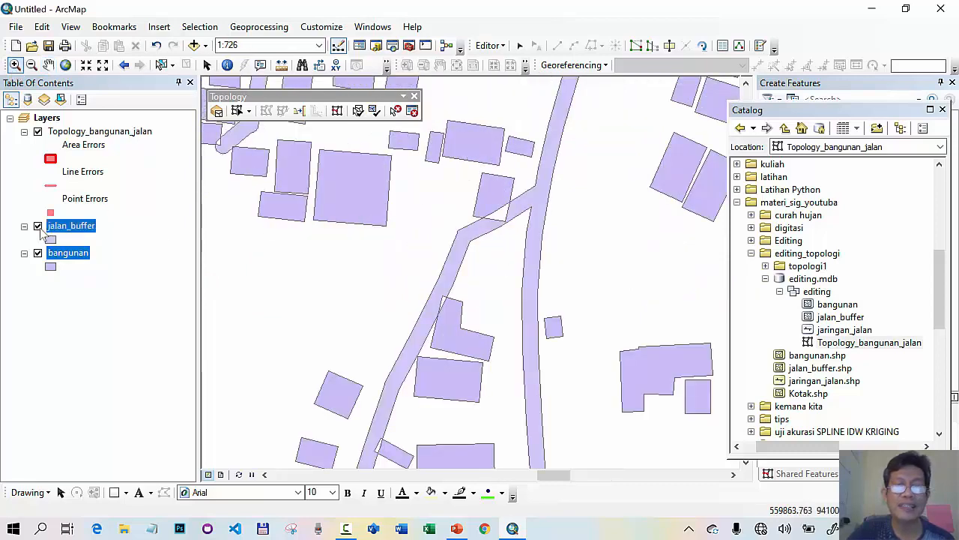
{"action": "left_click", "coordinate": [38, 226]}
{"action": "left_click", "coordinate": [38, 226]}
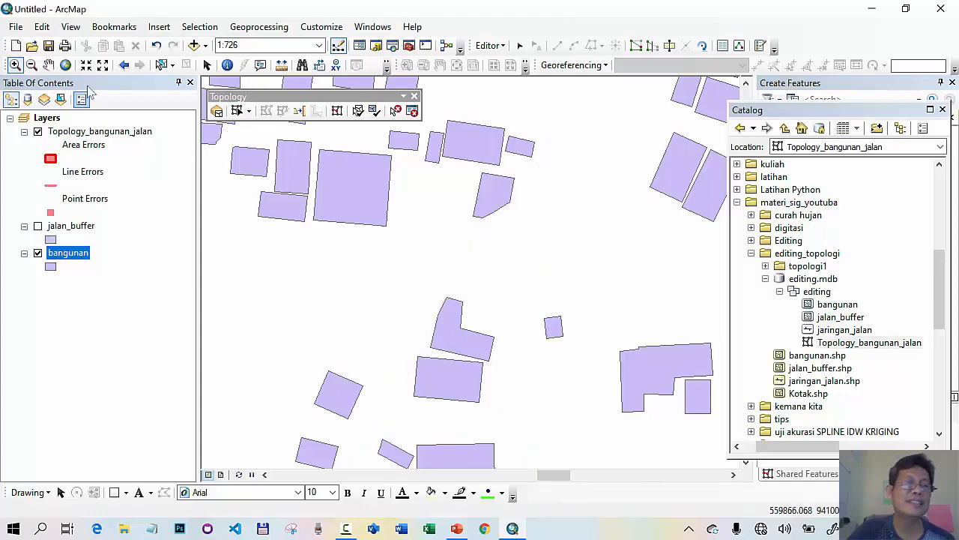
- Examine the corrected bangunan layer as a whole with the road buffers hidden
{"action": "left_click", "coordinate": [102, 65]}
{"action": "left_click", "coordinate": [103, 64]}
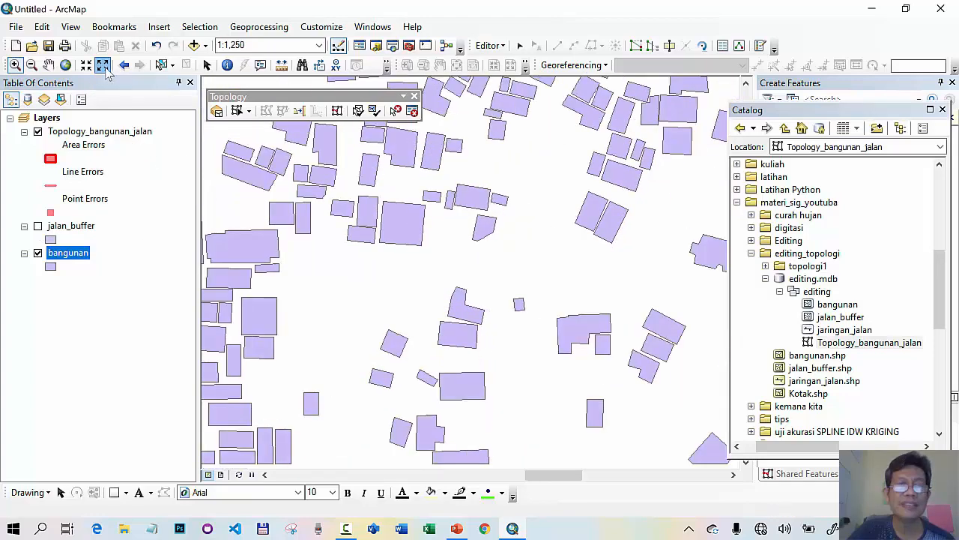
{"action": "left_click", "coordinate": [103, 65]}
{"action": "left_click", "coordinate": [102, 64]}
{"action": "left_click", "coordinate": [103, 65]}
{"action": "left_click", "coordinate": [103, 65]}
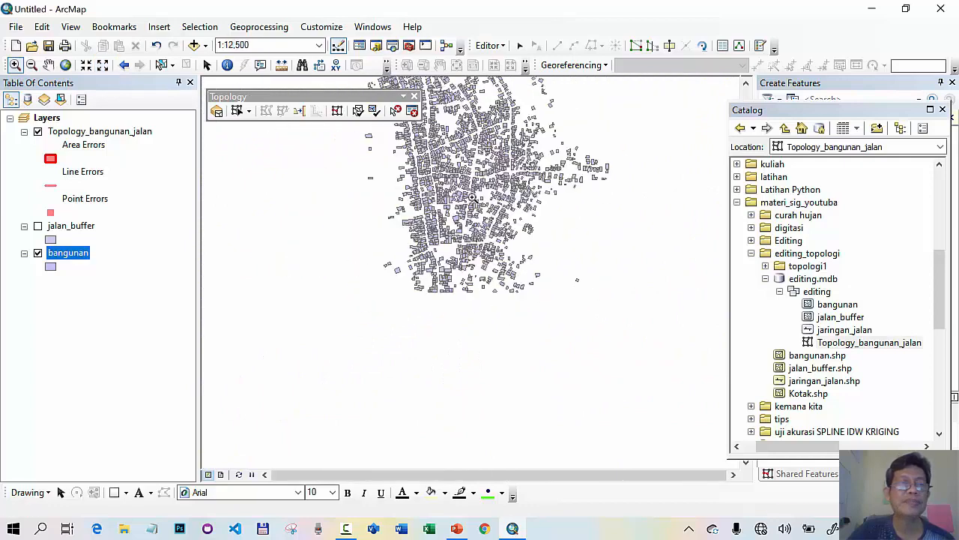
{"action": "left_click", "coordinate": [48, 64]}
{"action": "left_click_drag", "start_coordinate": [489, 155], "coordinate": [469, 298]}
{"action": "left_click_drag", "start_coordinate": [452, 198], "coordinate": [549, 324]}
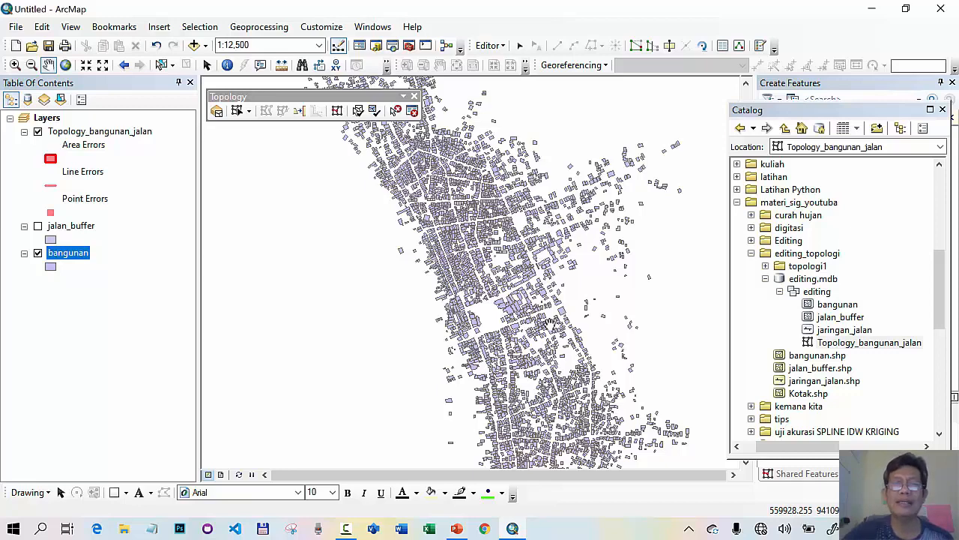
- Save the topology edits and stop the edit session
{"action": "left_click", "coordinate": [489, 45]}
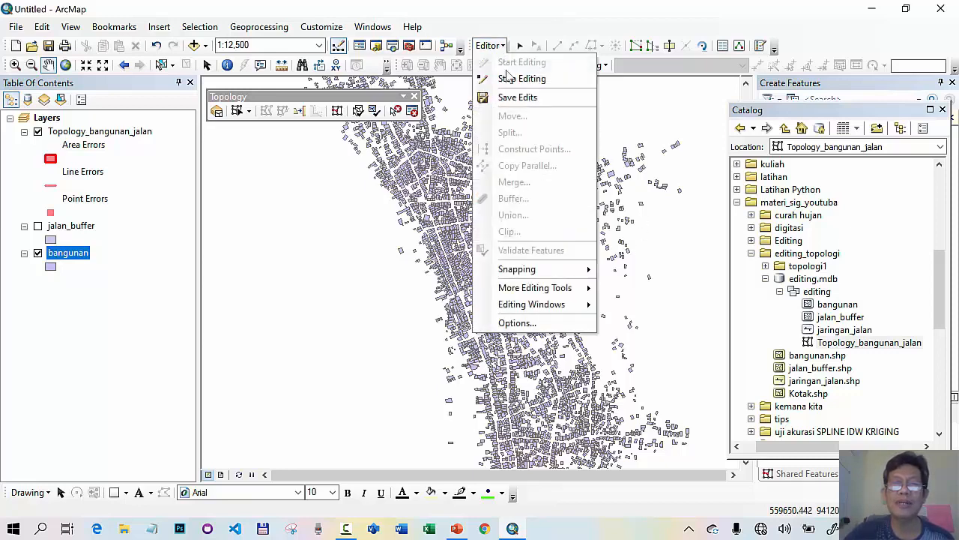
{"action": "left_click", "coordinate": [517, 98]}
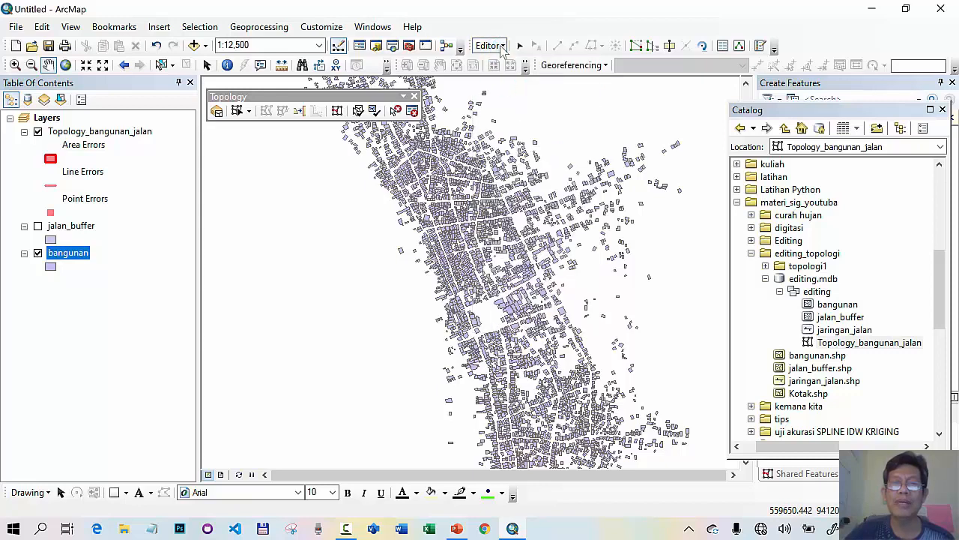
{"action": "left_click", "coordinate": [489, 45]}
{"action": "left_click", "coordinate": [517, 79]}
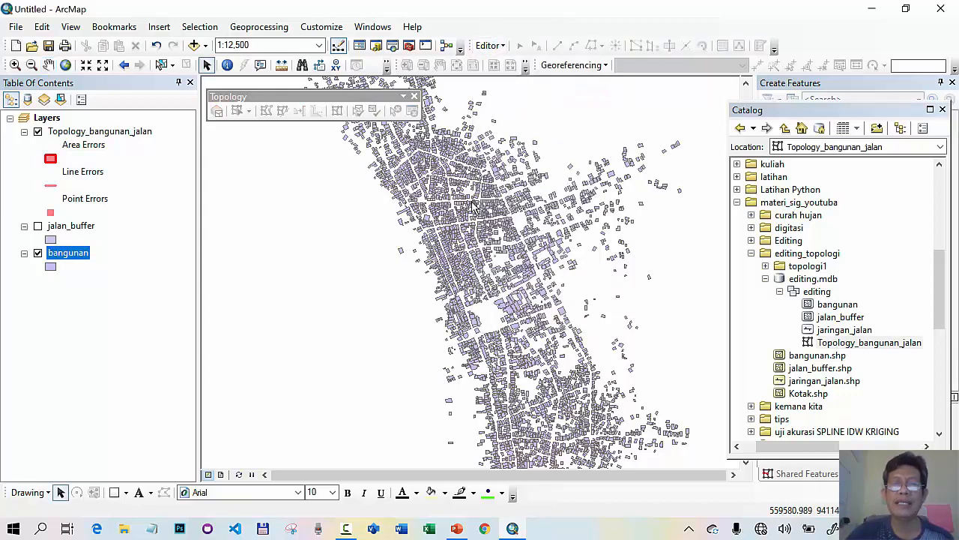